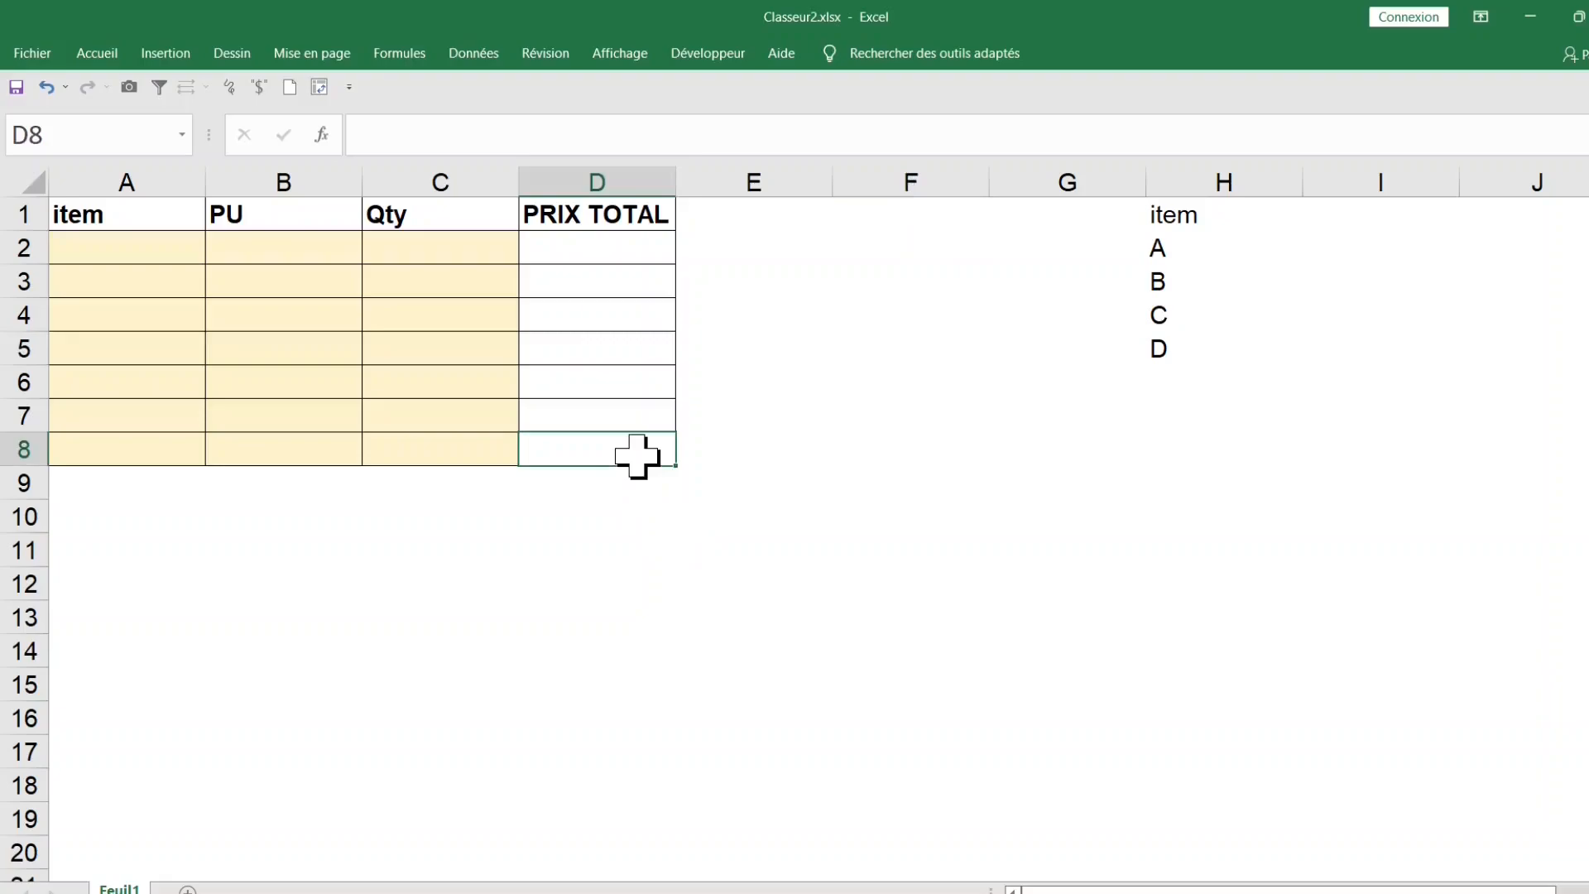
left_click_drag(1217, 251, 1213, 358)
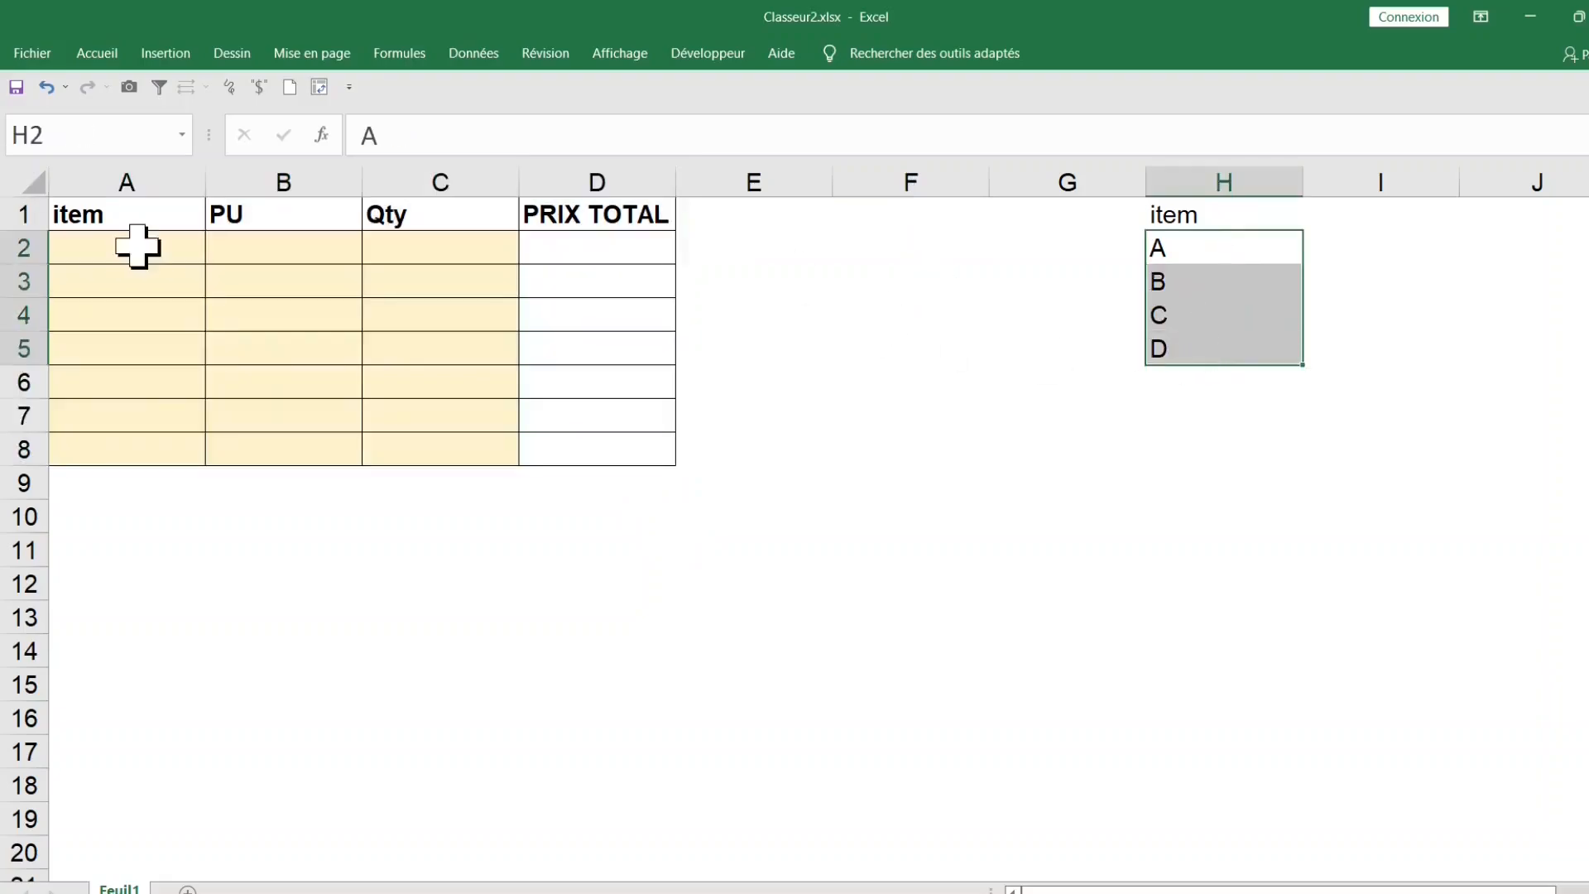
left_click(143, 174)
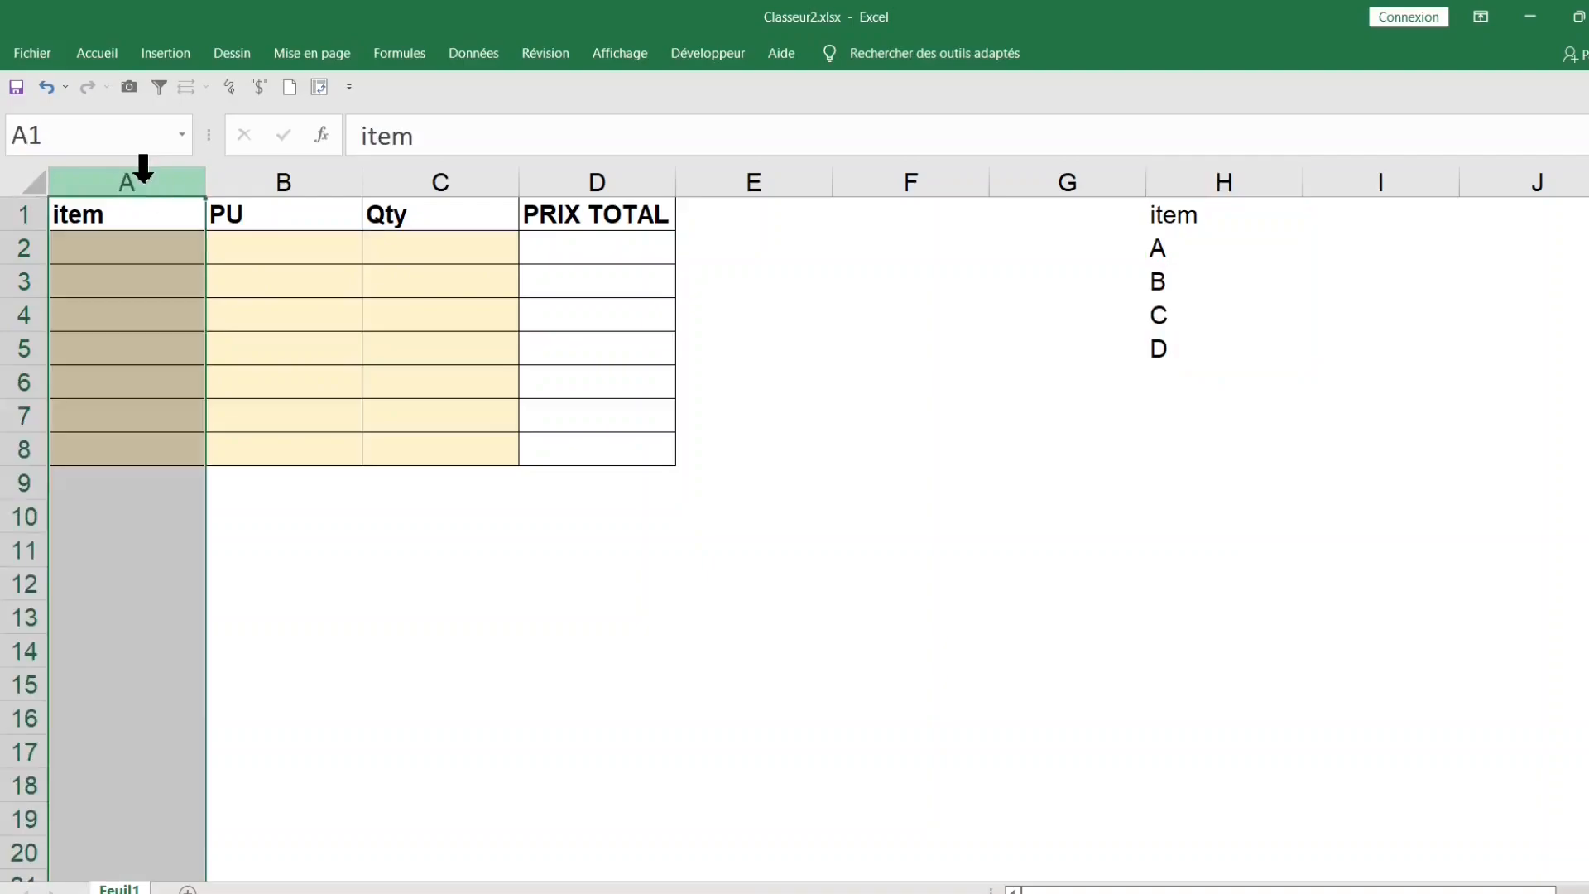
left_click(160, 310)
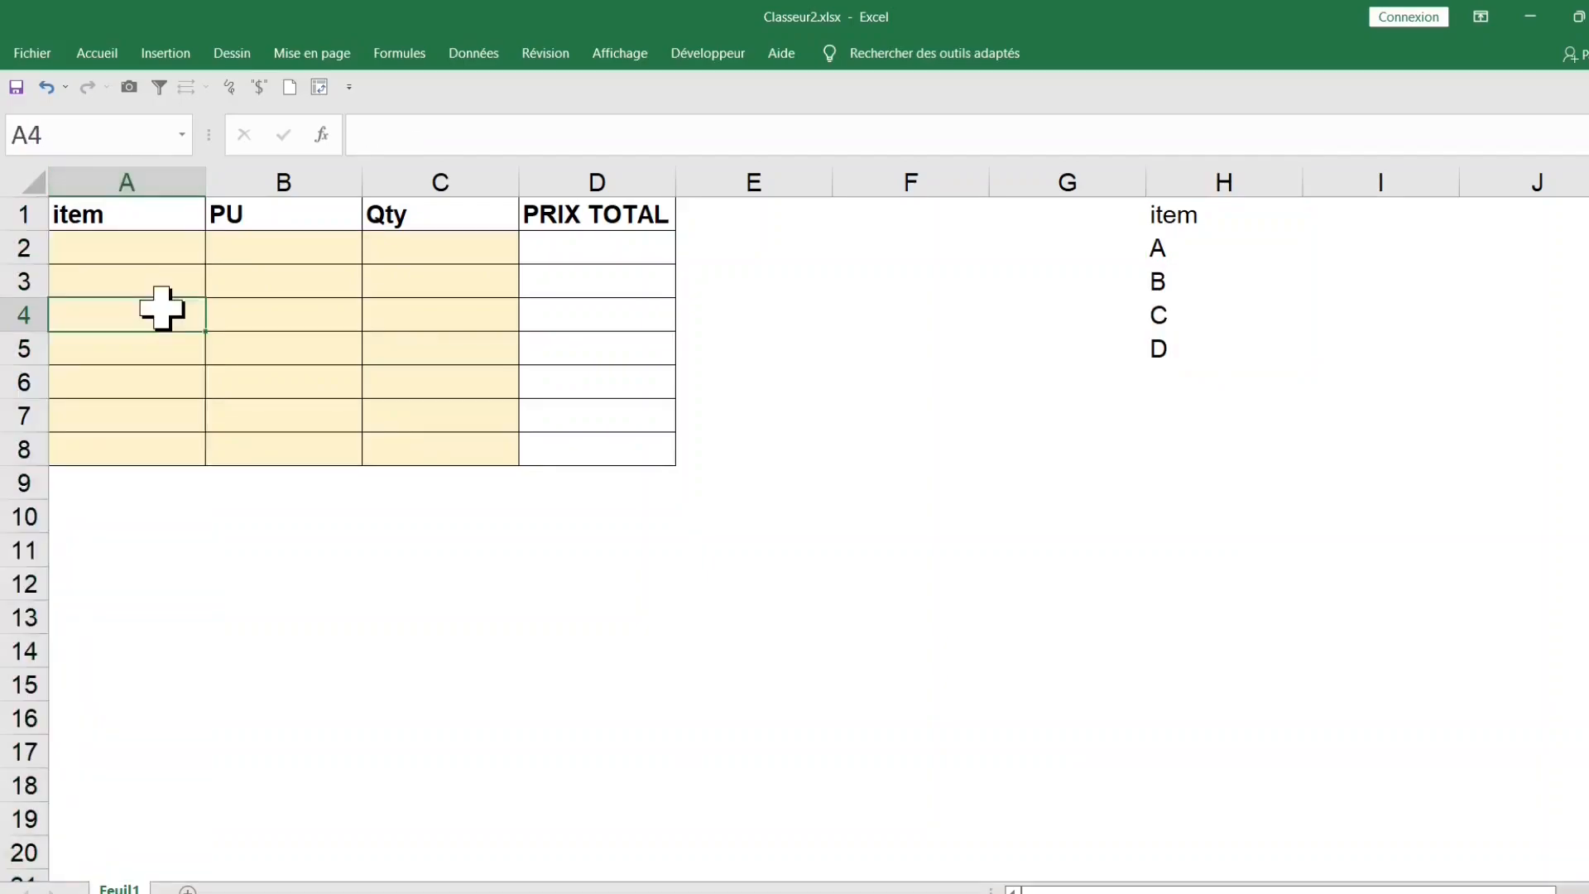
left_click(144, 172)
left_click(144, 249)
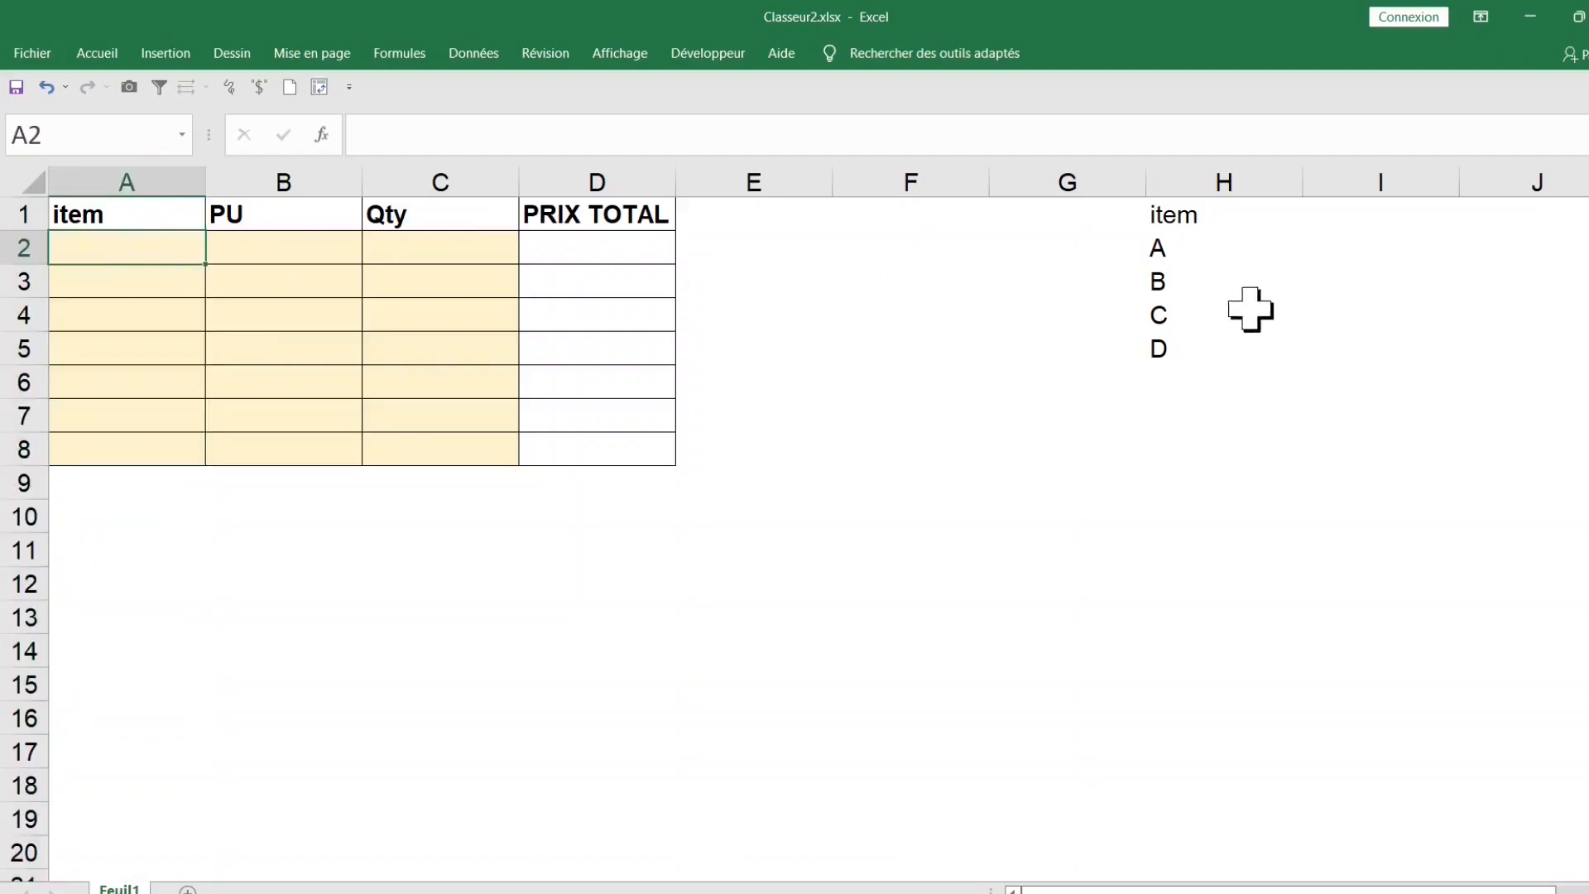
left_click(142, 284)
left_click(139, 321)
left_click(128, 387)
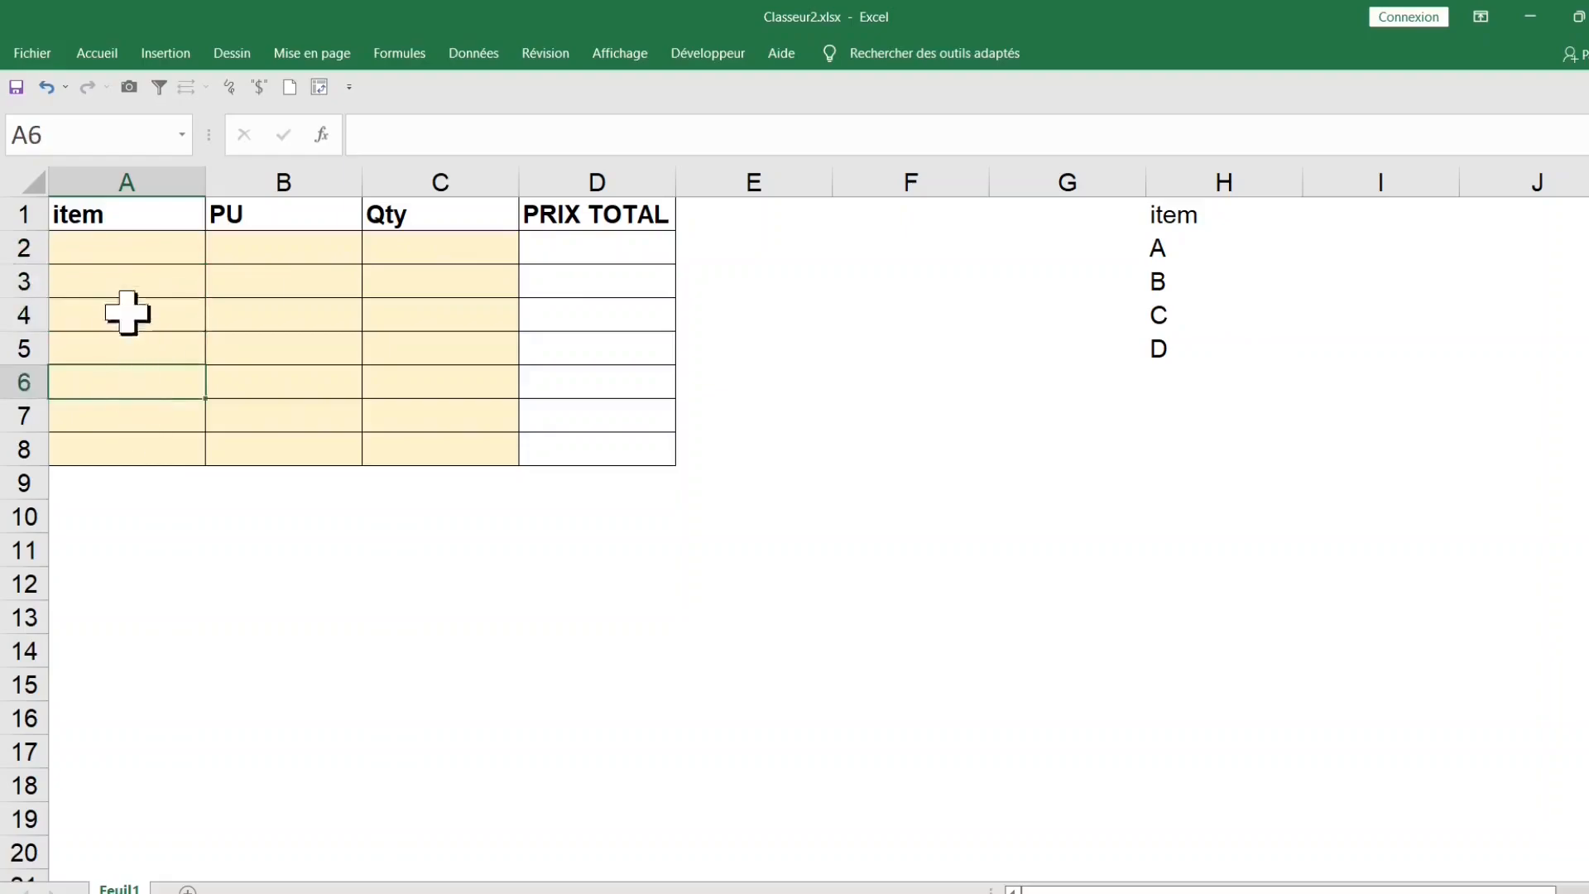
Step: Open data validation for cells A2:A8 and set the allowed criterion to Liste
left_click_drag(124, 248, 118, 437)
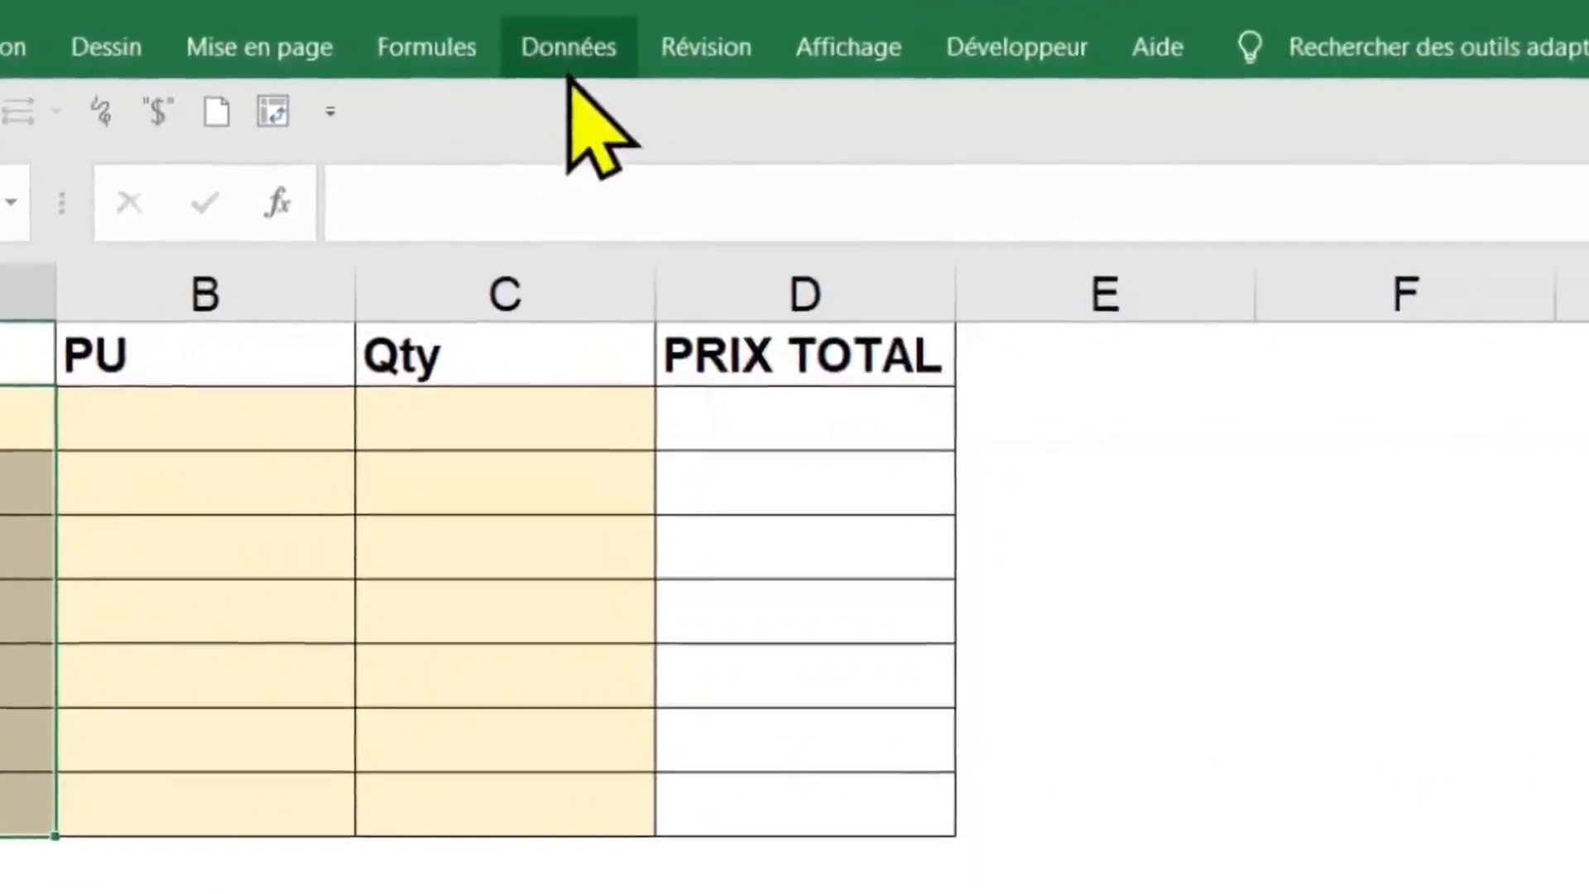
left_click(474, 53)
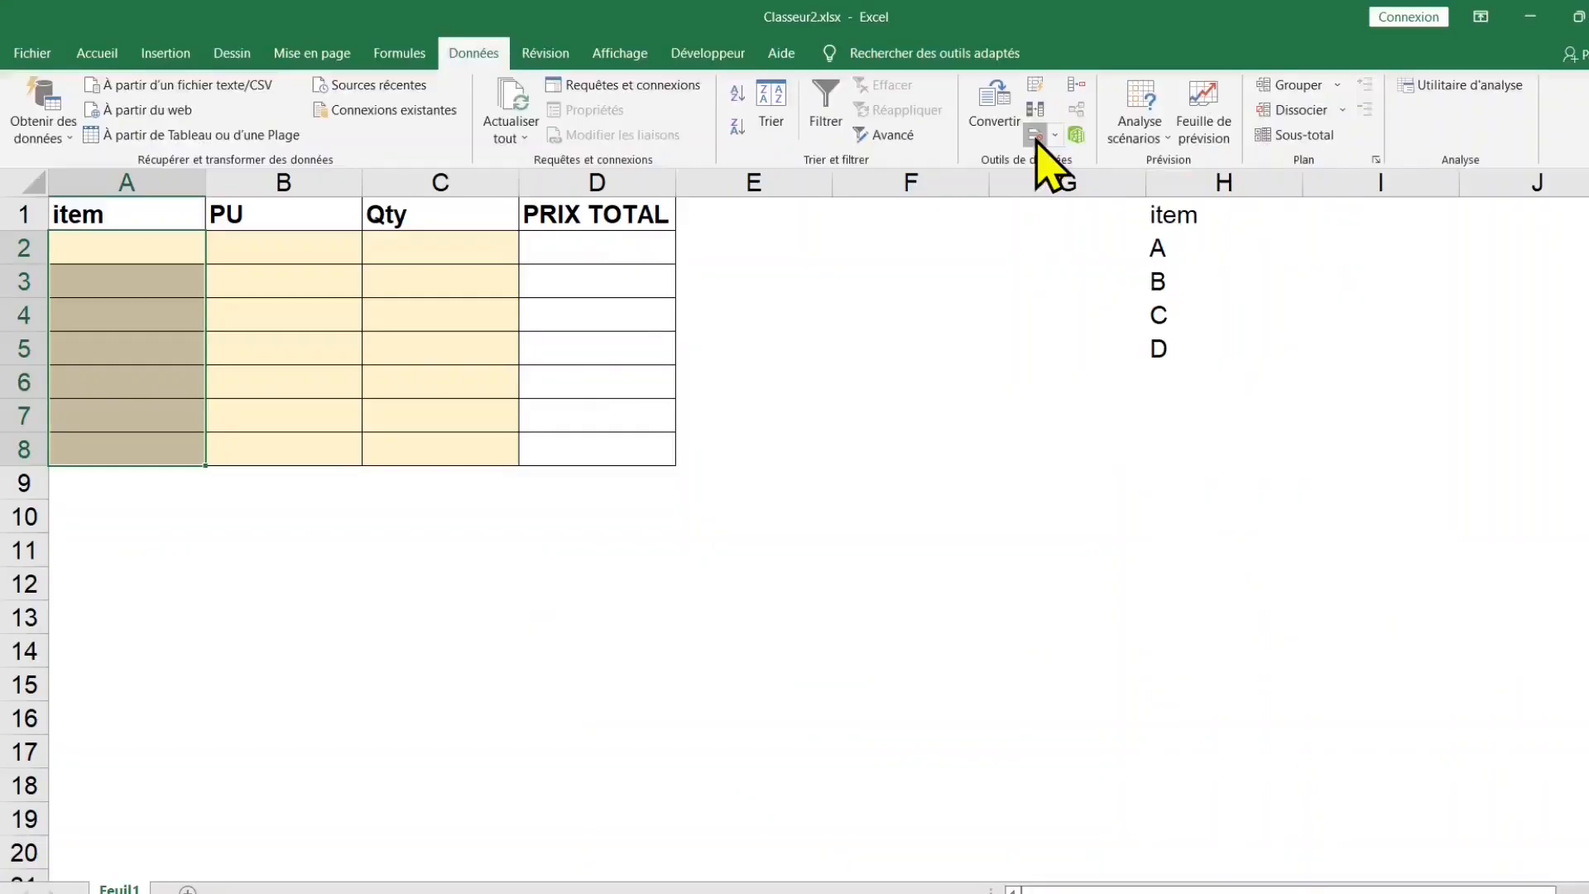
left_click(610, 298)
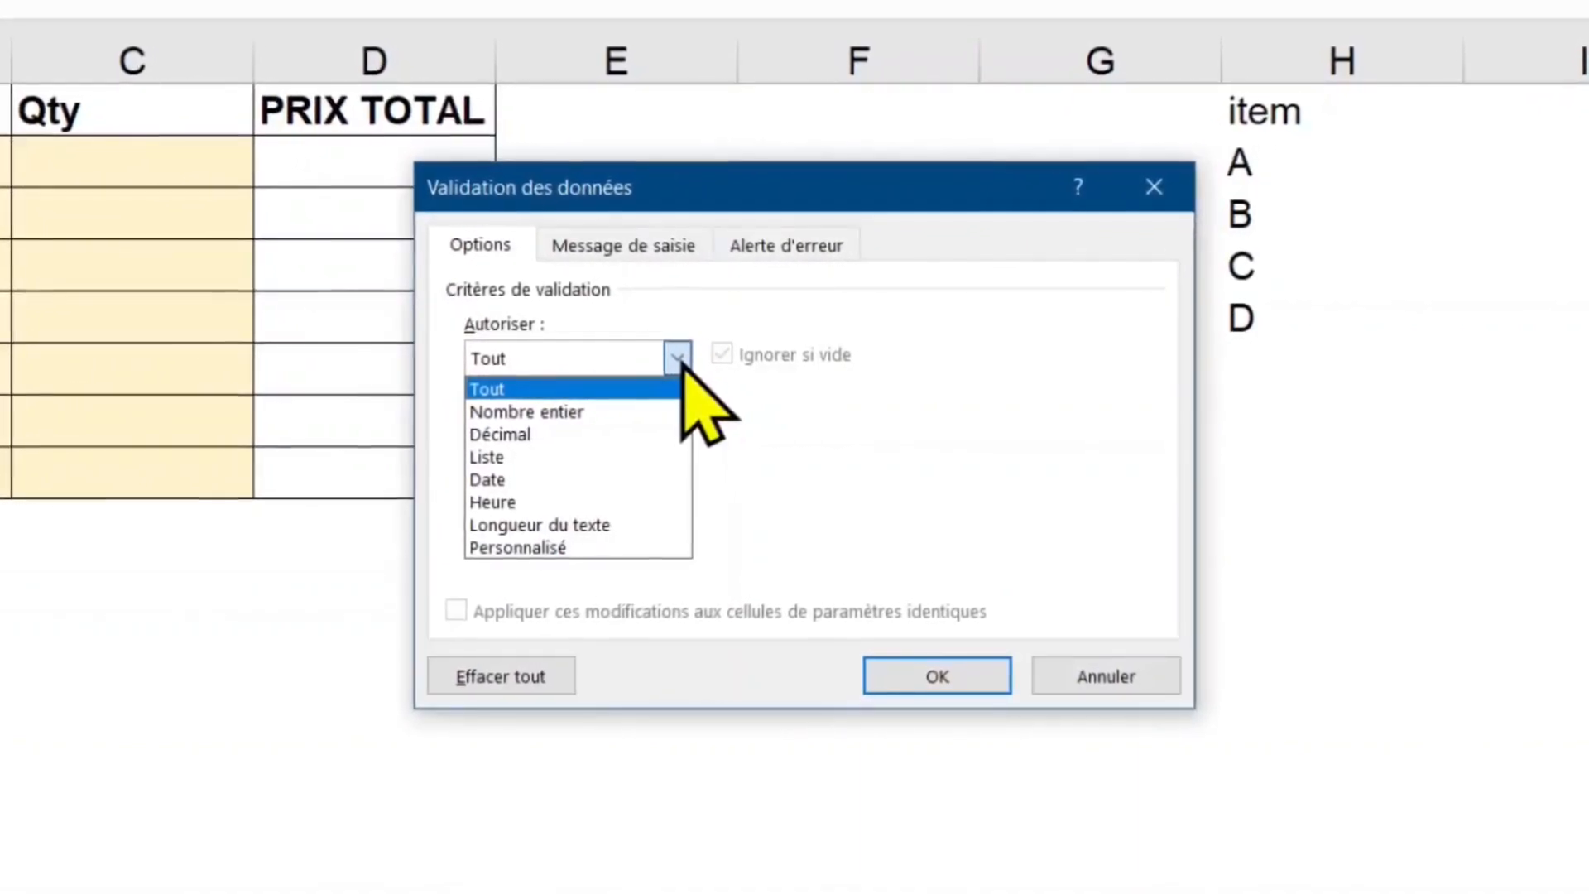
left_click(568, 462)
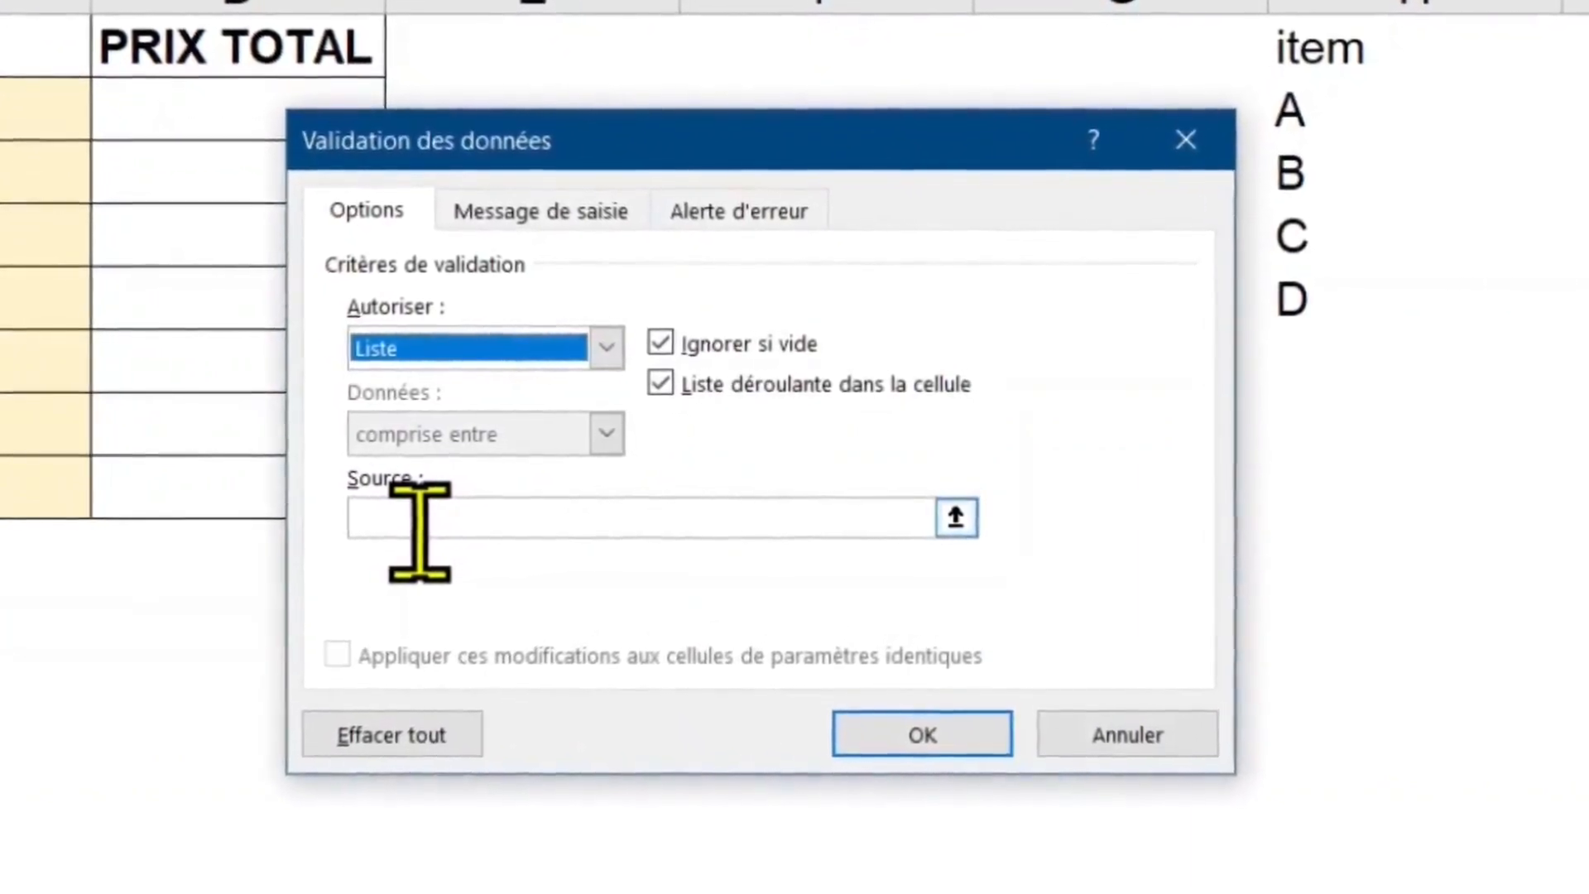
Step: Use the range $H$2:$H$5 as the list source and apply the validation
left_click(420, 530)
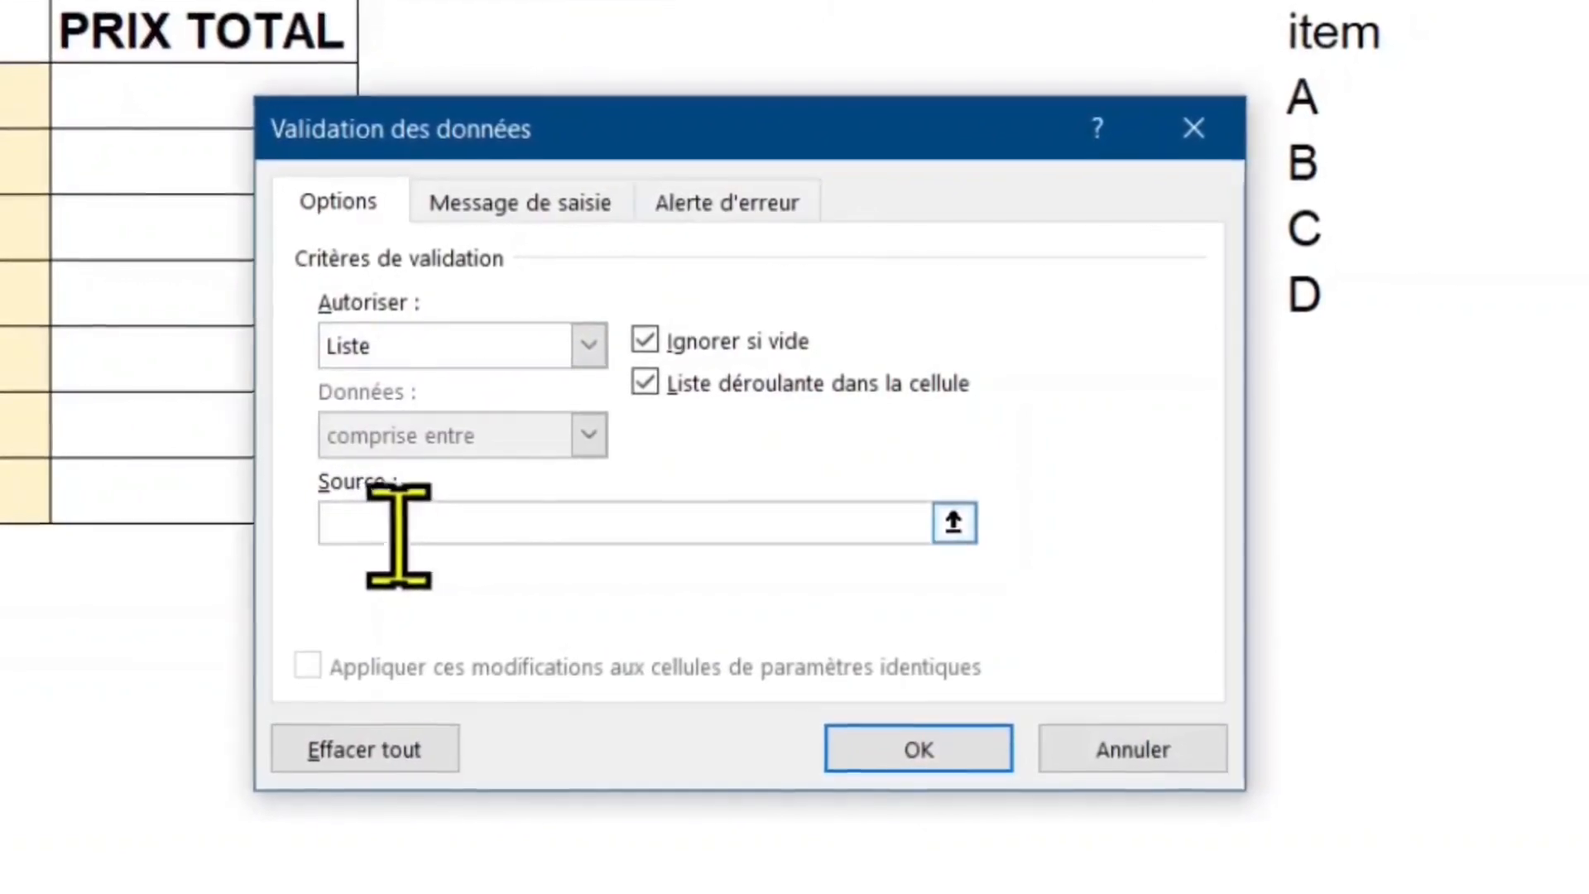
left_click(948, 531)
left_click(1379, 81)
left_click_drag(1391, 71, 1381, 280)
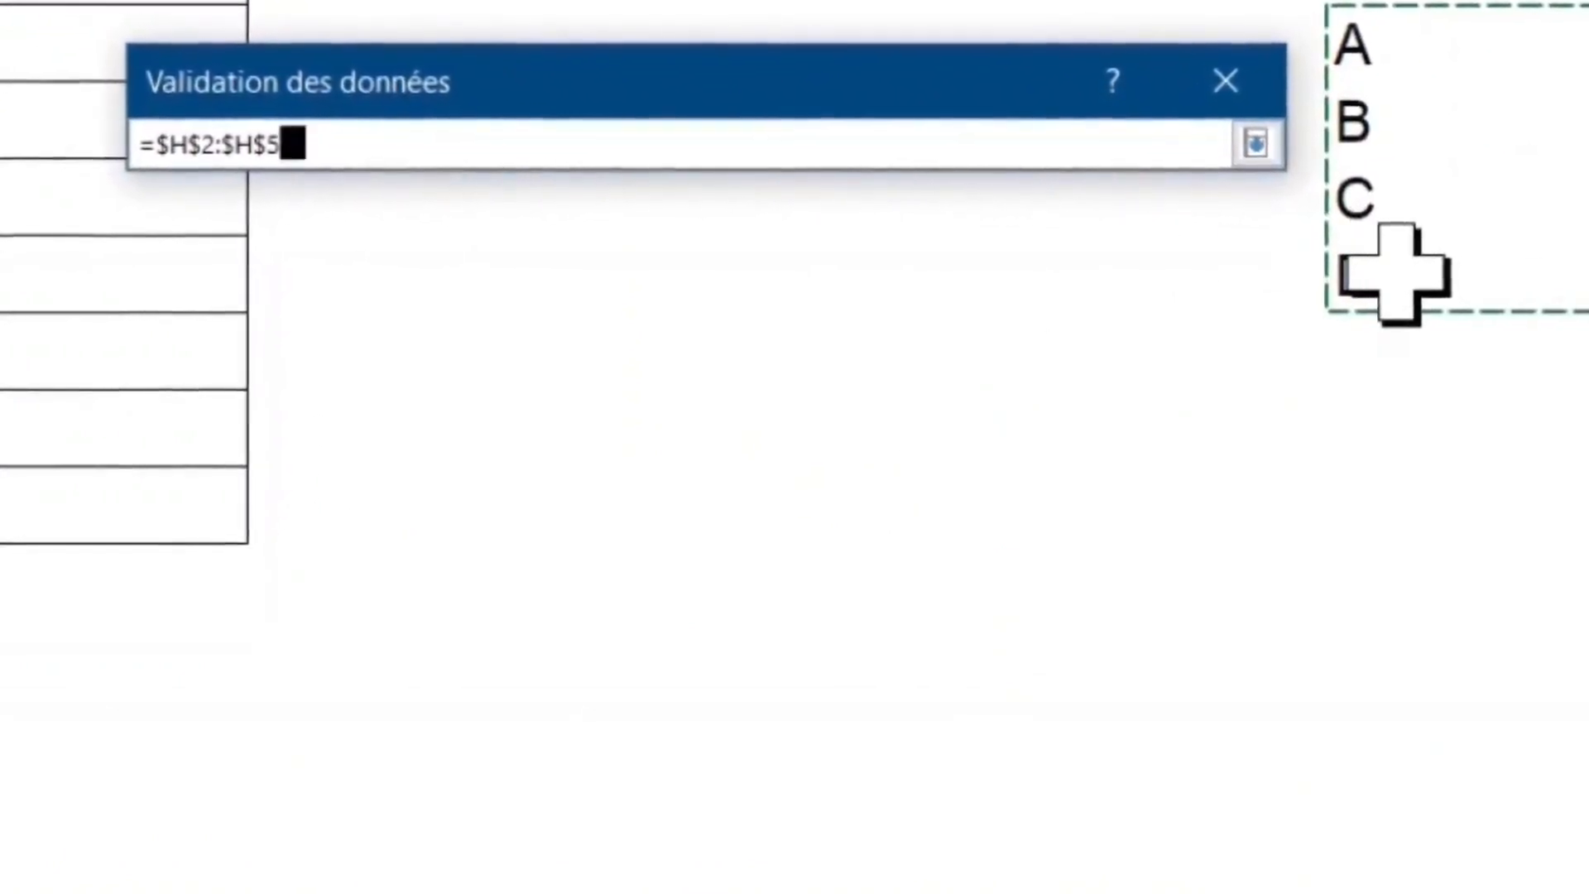
left_click(1256, 144)
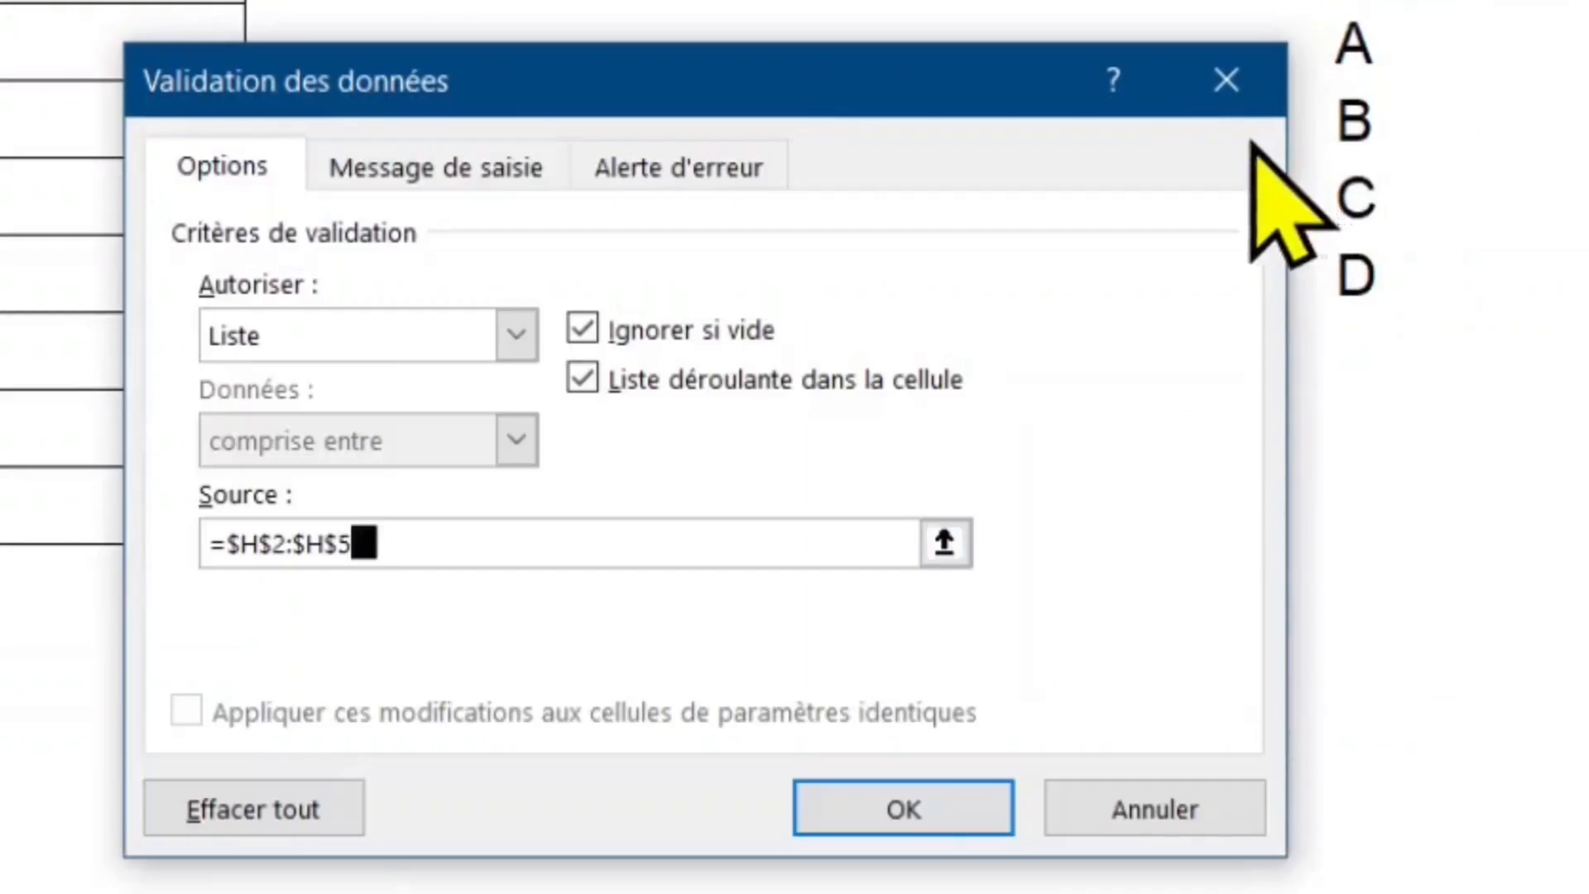
left_click(877, 803)
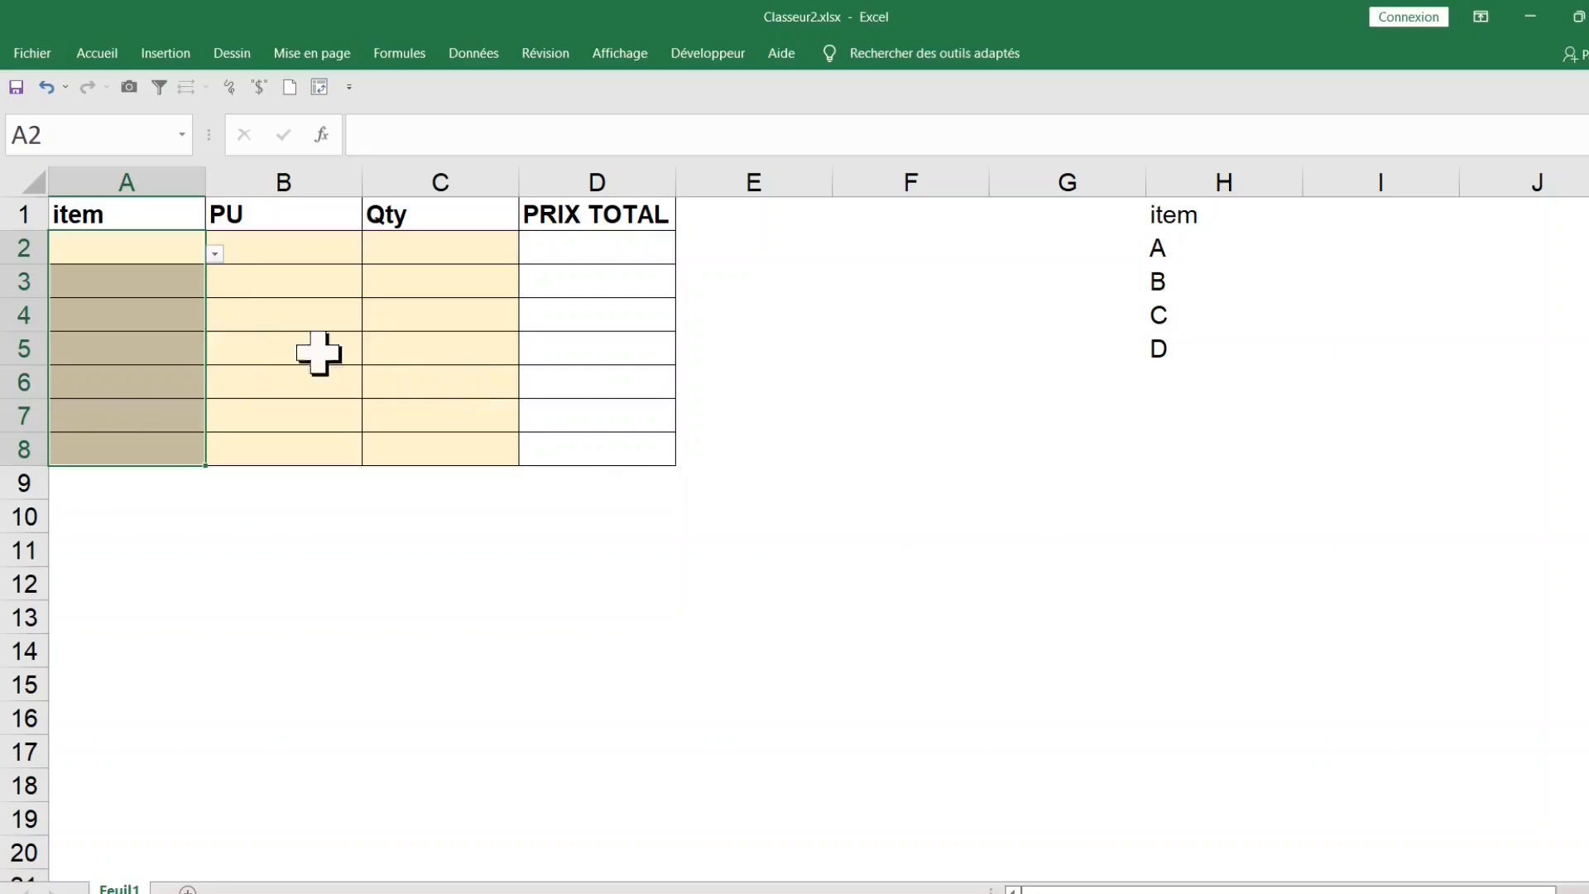
Step: Try to enter 12 in cell A2 to test the validation, and discard the entry
left_click(135, 252)
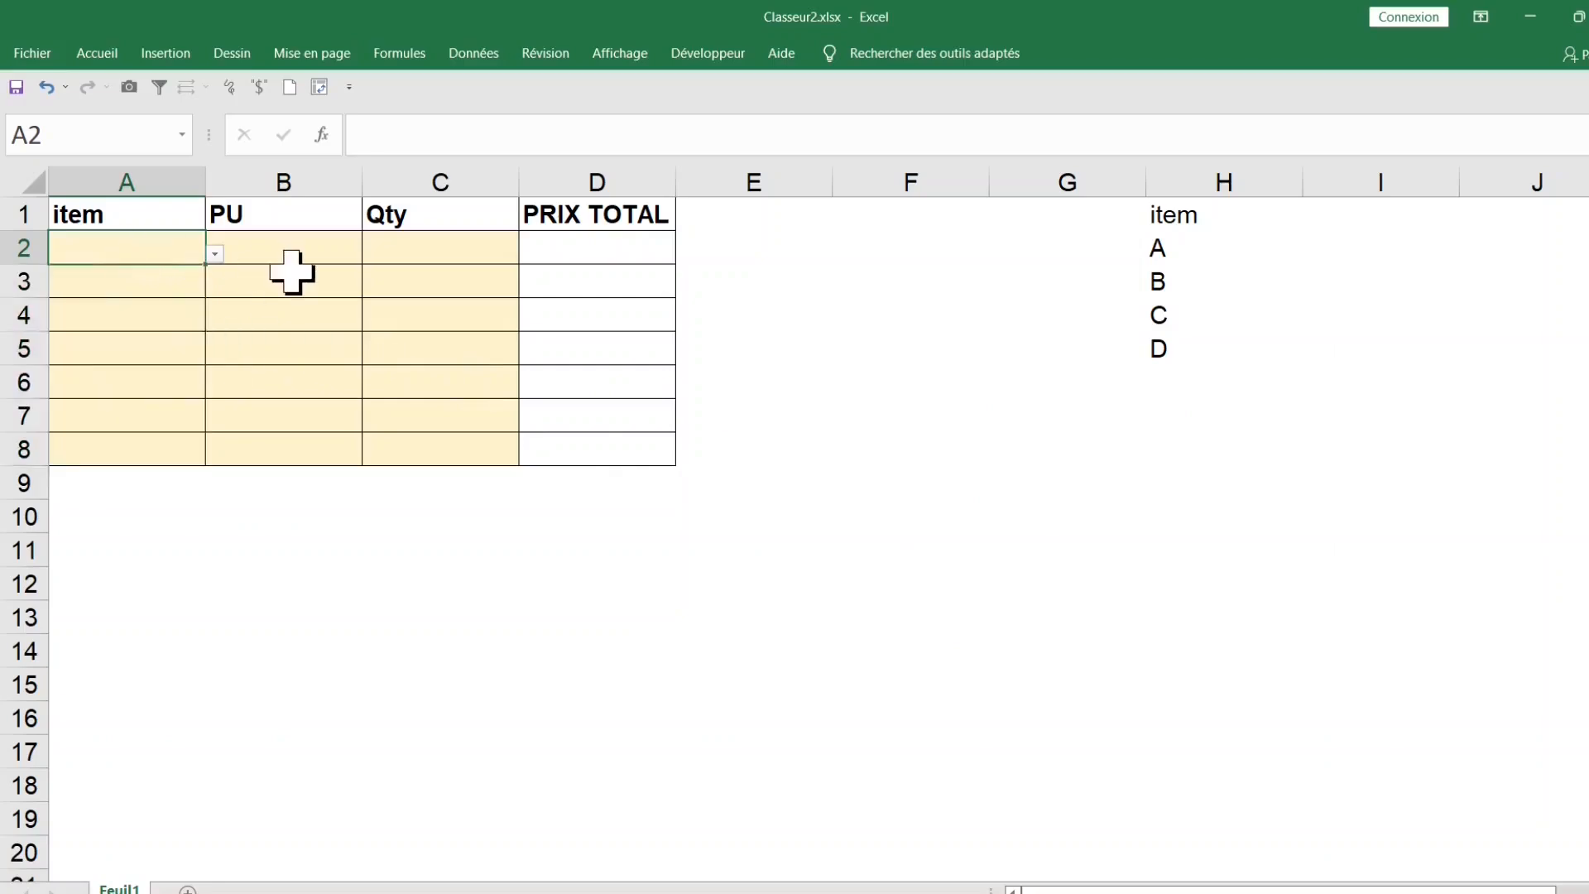
type("12")
key("Return")
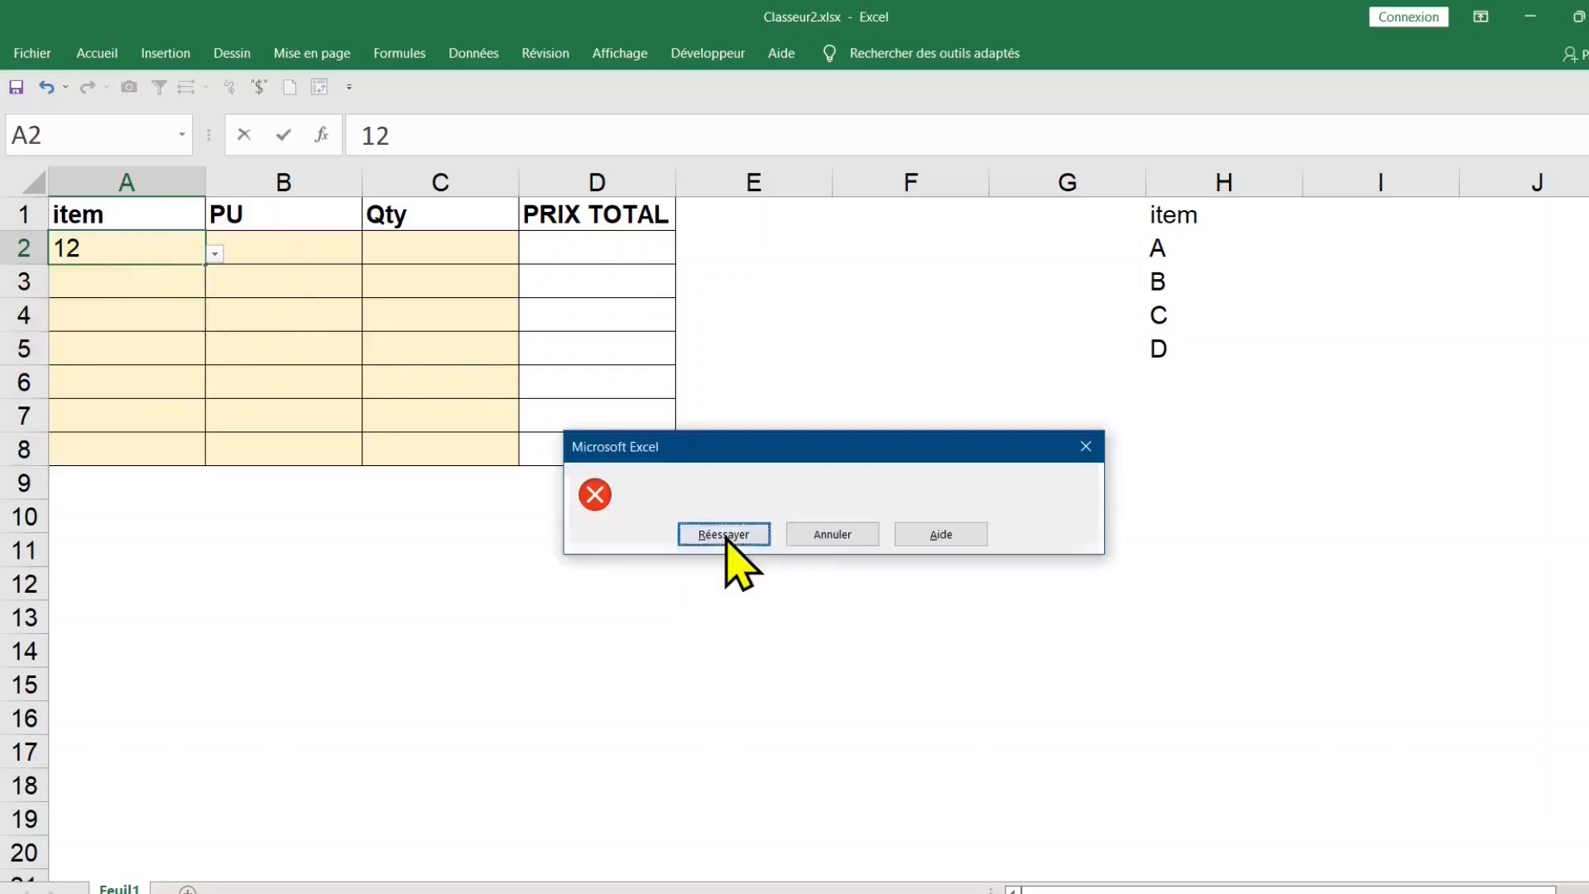
left_click(724, 535)
key("Escape")
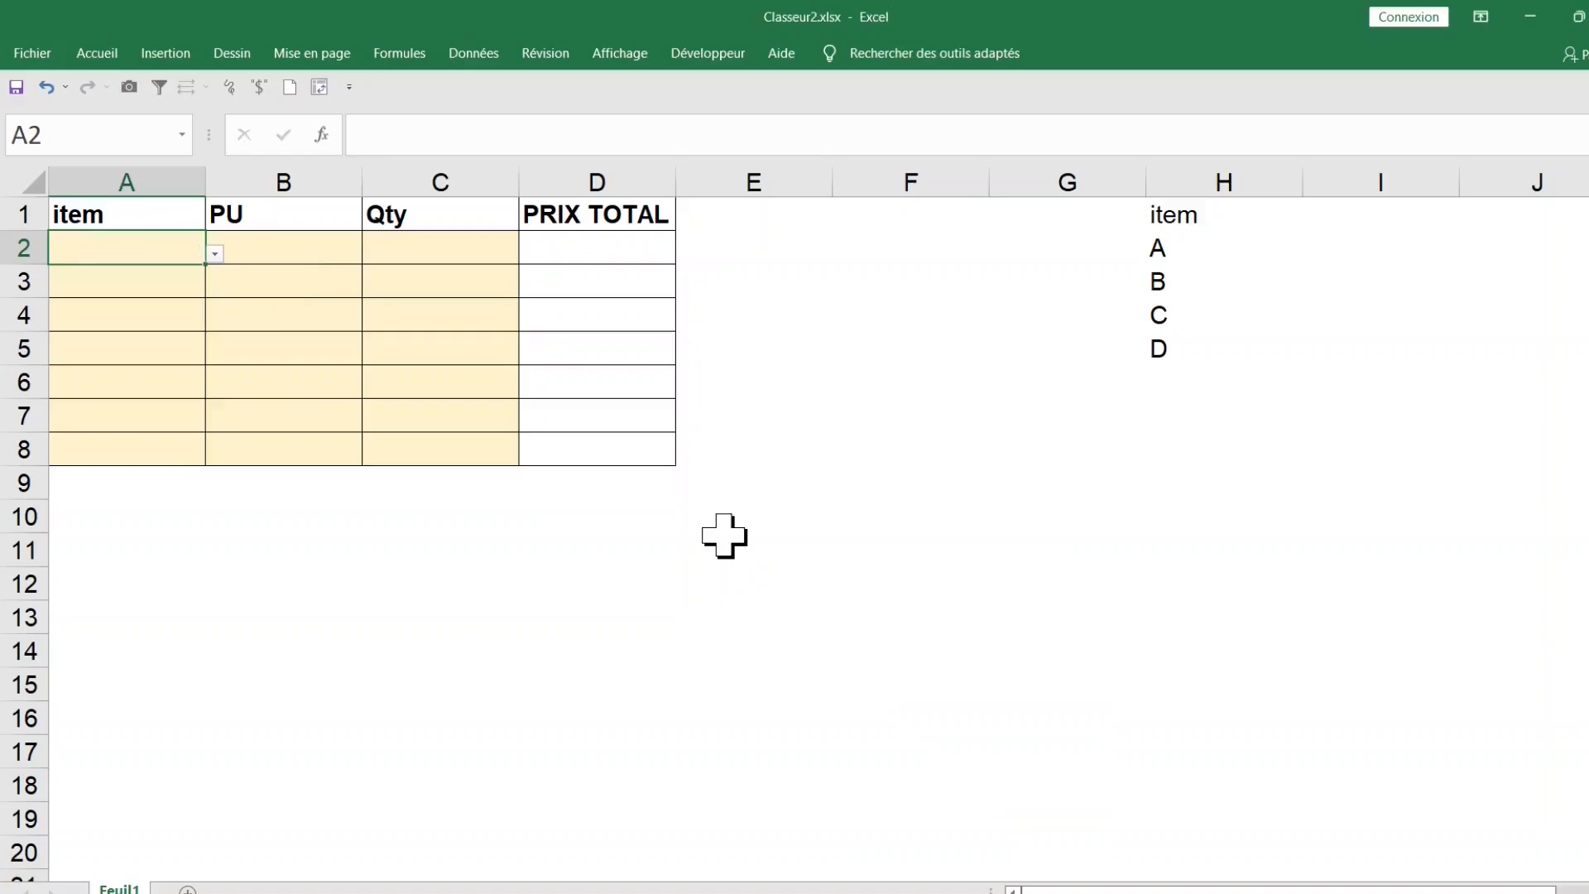
Step: Enter A in cell A2 and B in cell A3
type("A")
key("Return")
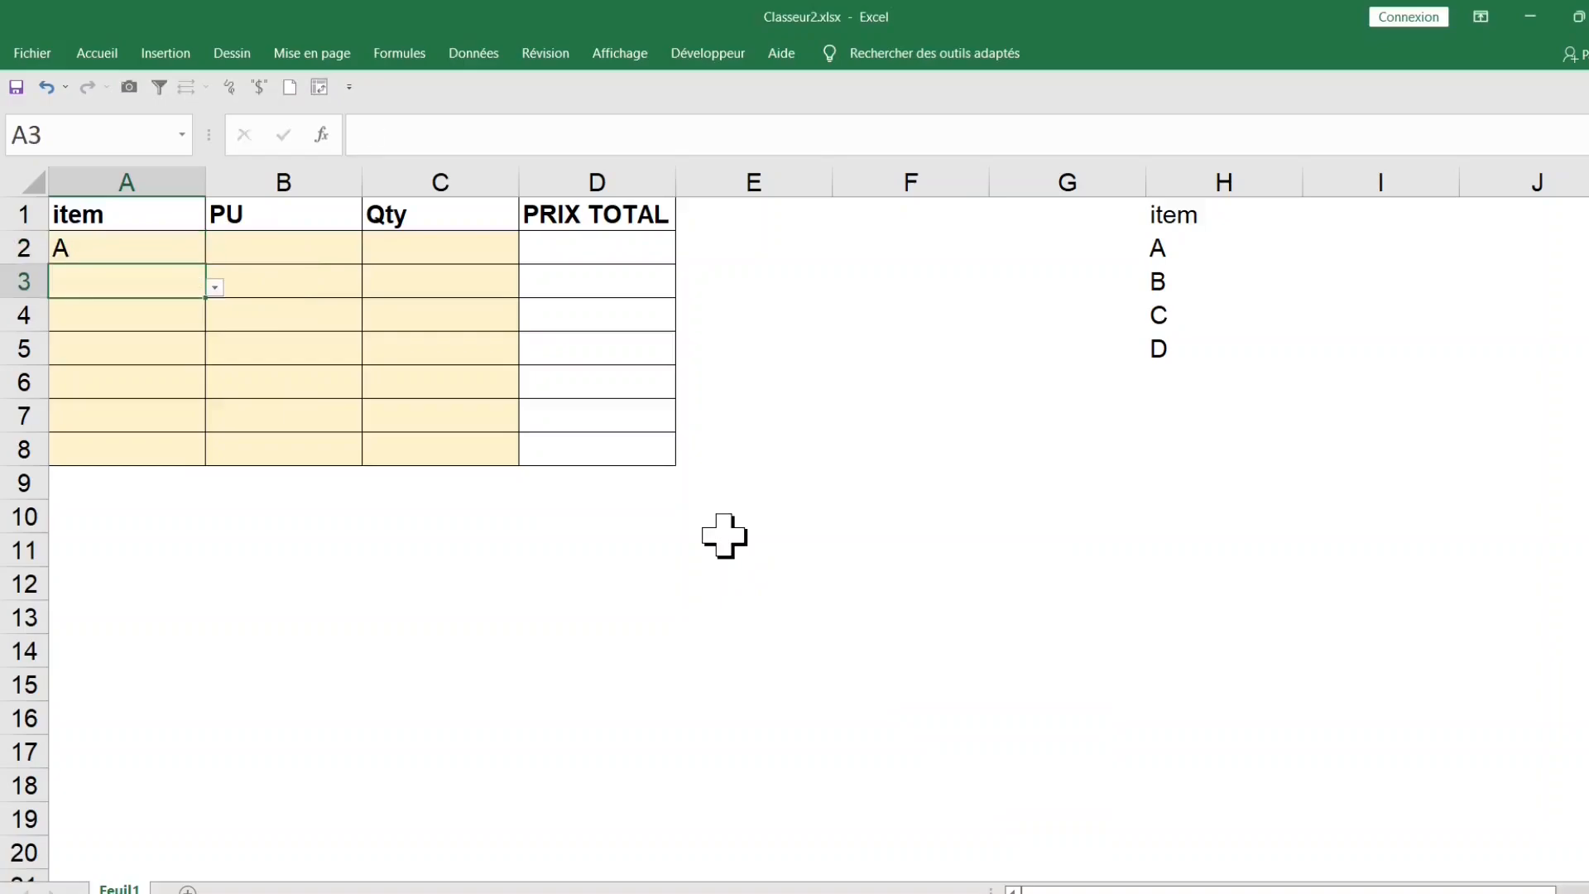
type("B")
key("Return")
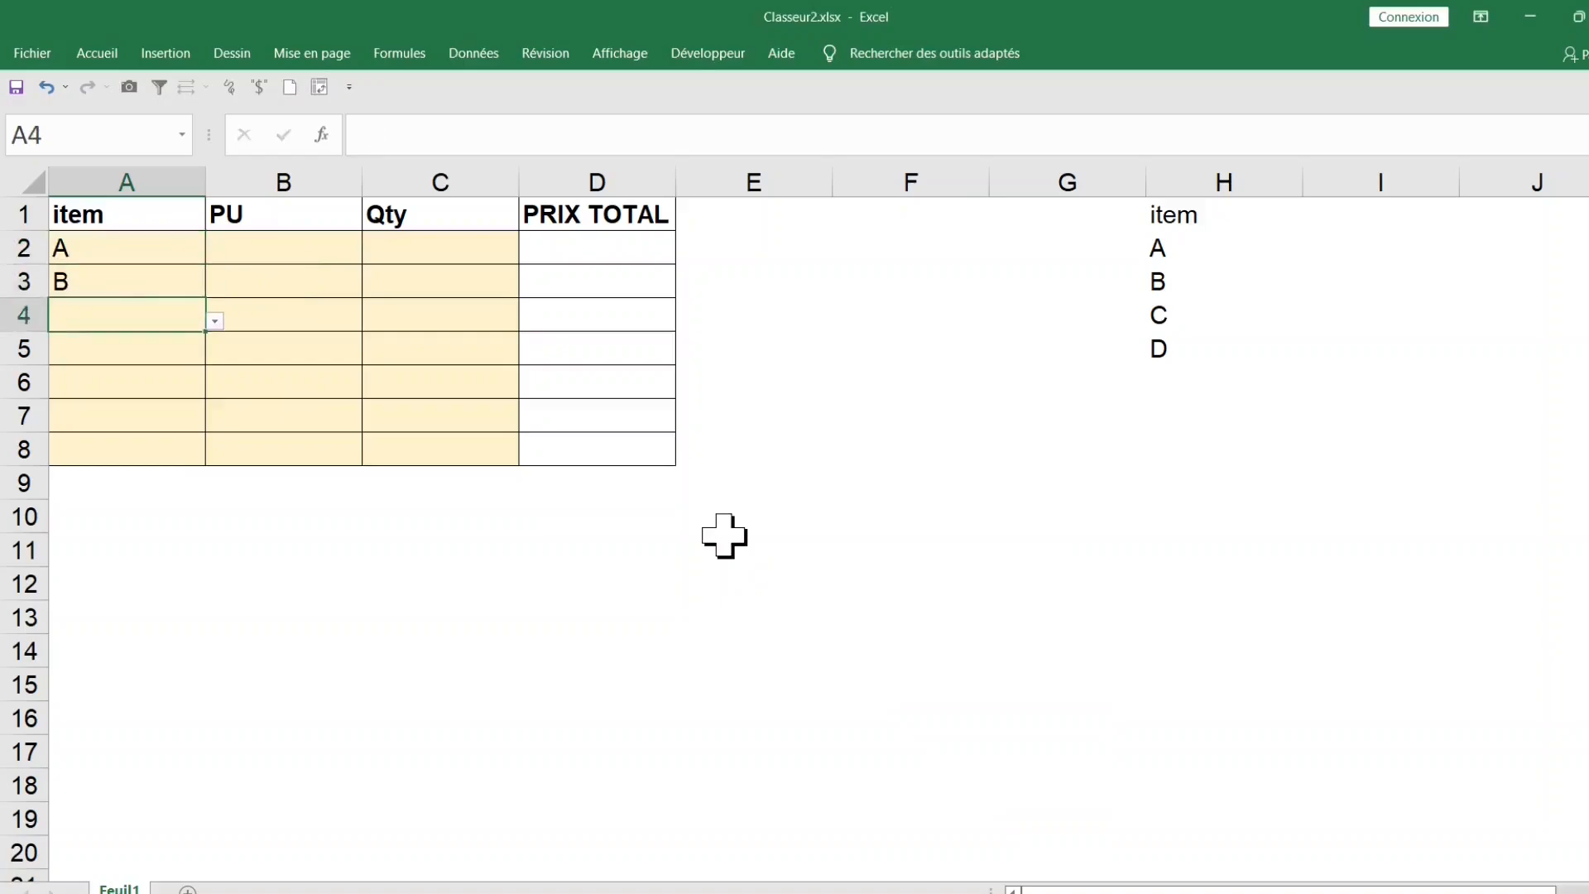
Step: Try the value E in cell A4, and enter D there instead
type("E")
key("Return")
left_click(724, 534)
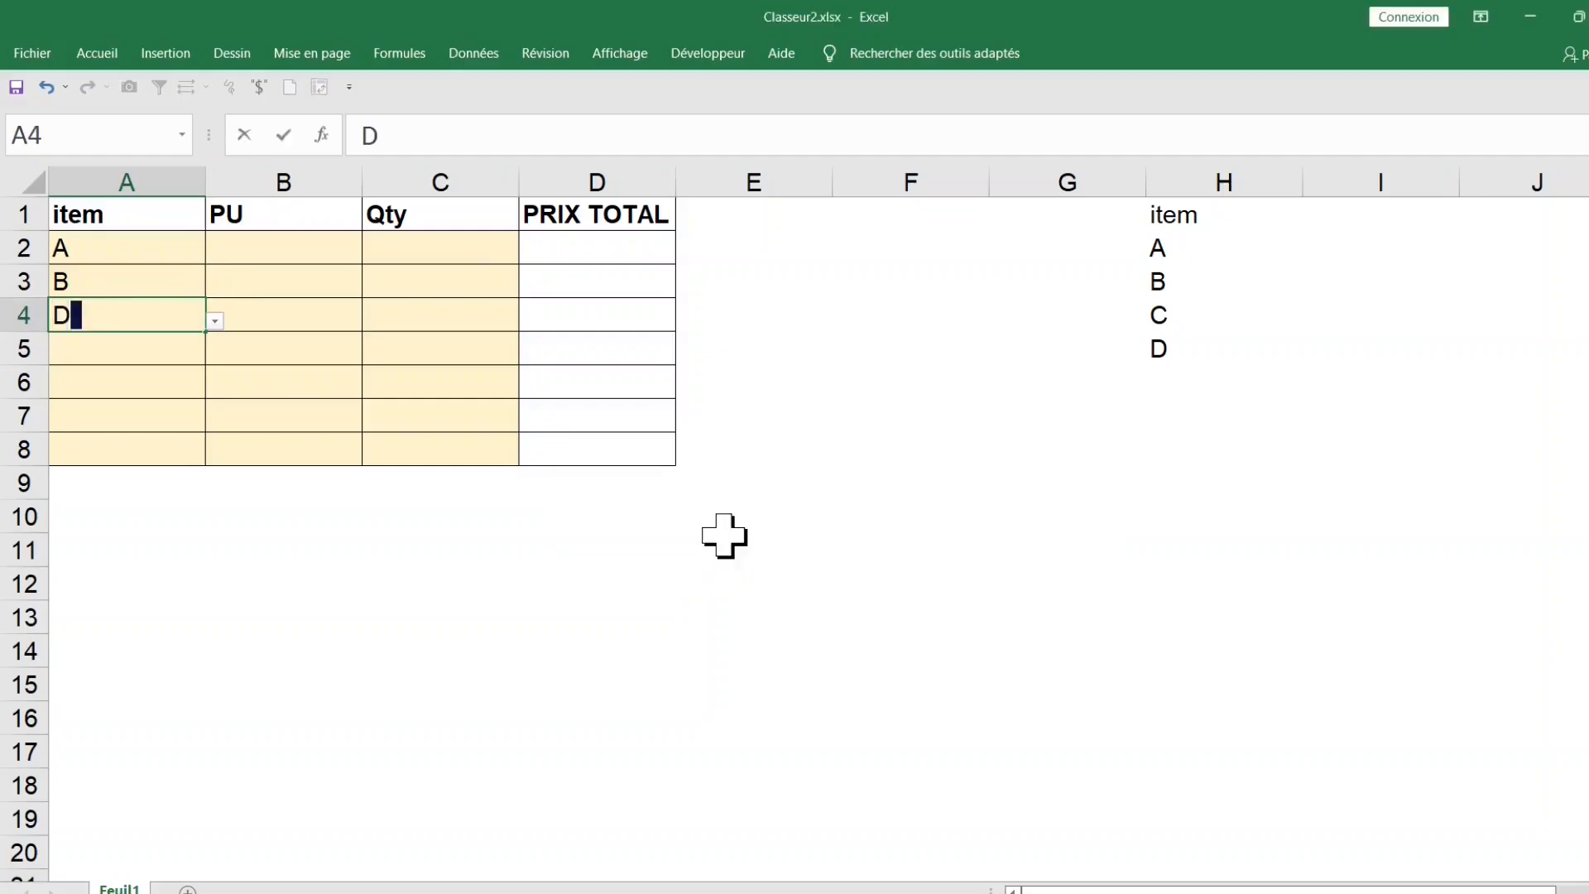
type("D")
key("Return")
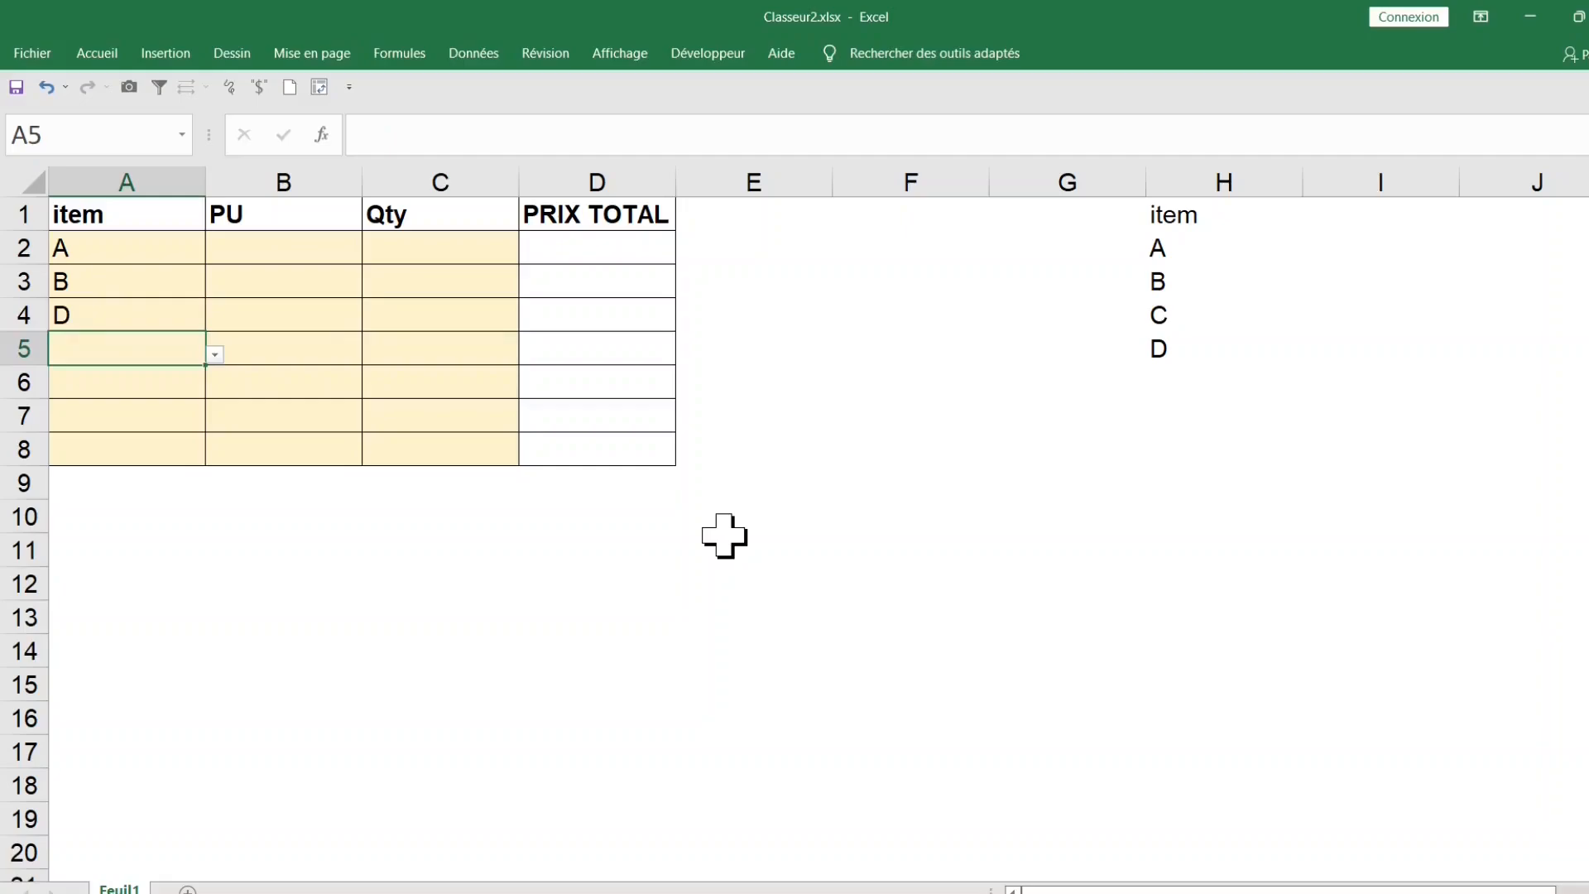
Step: Check the drop-down choices of cell A5, and change the first source item in H2 to A0001
left_click(214, 354)
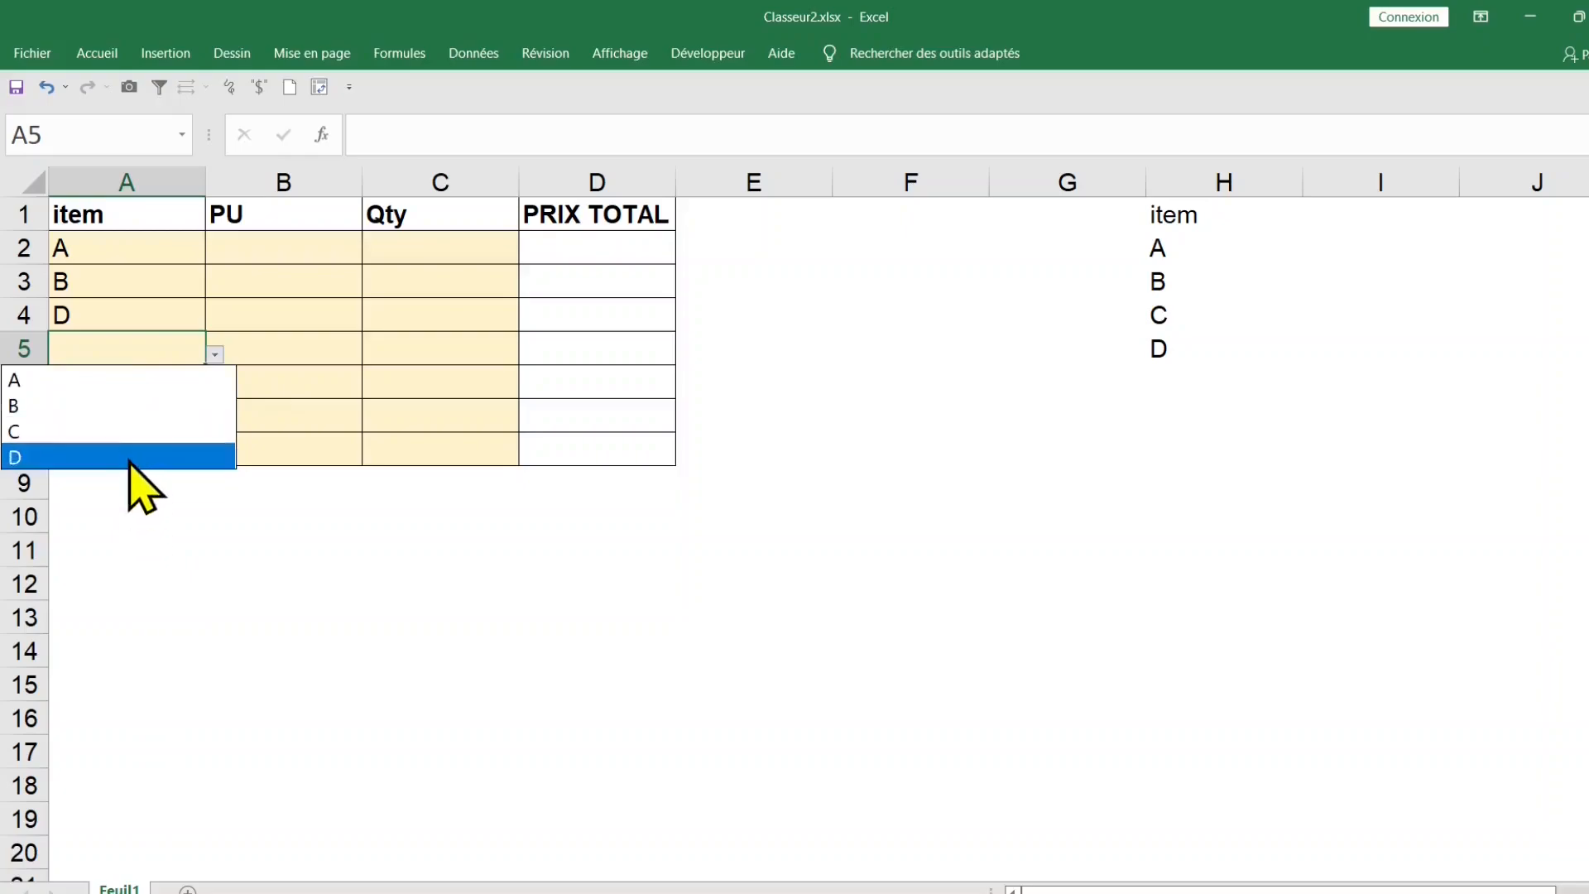
left_click(1189, 319)
left_click(1209, 245)
double_click(1215, 248)
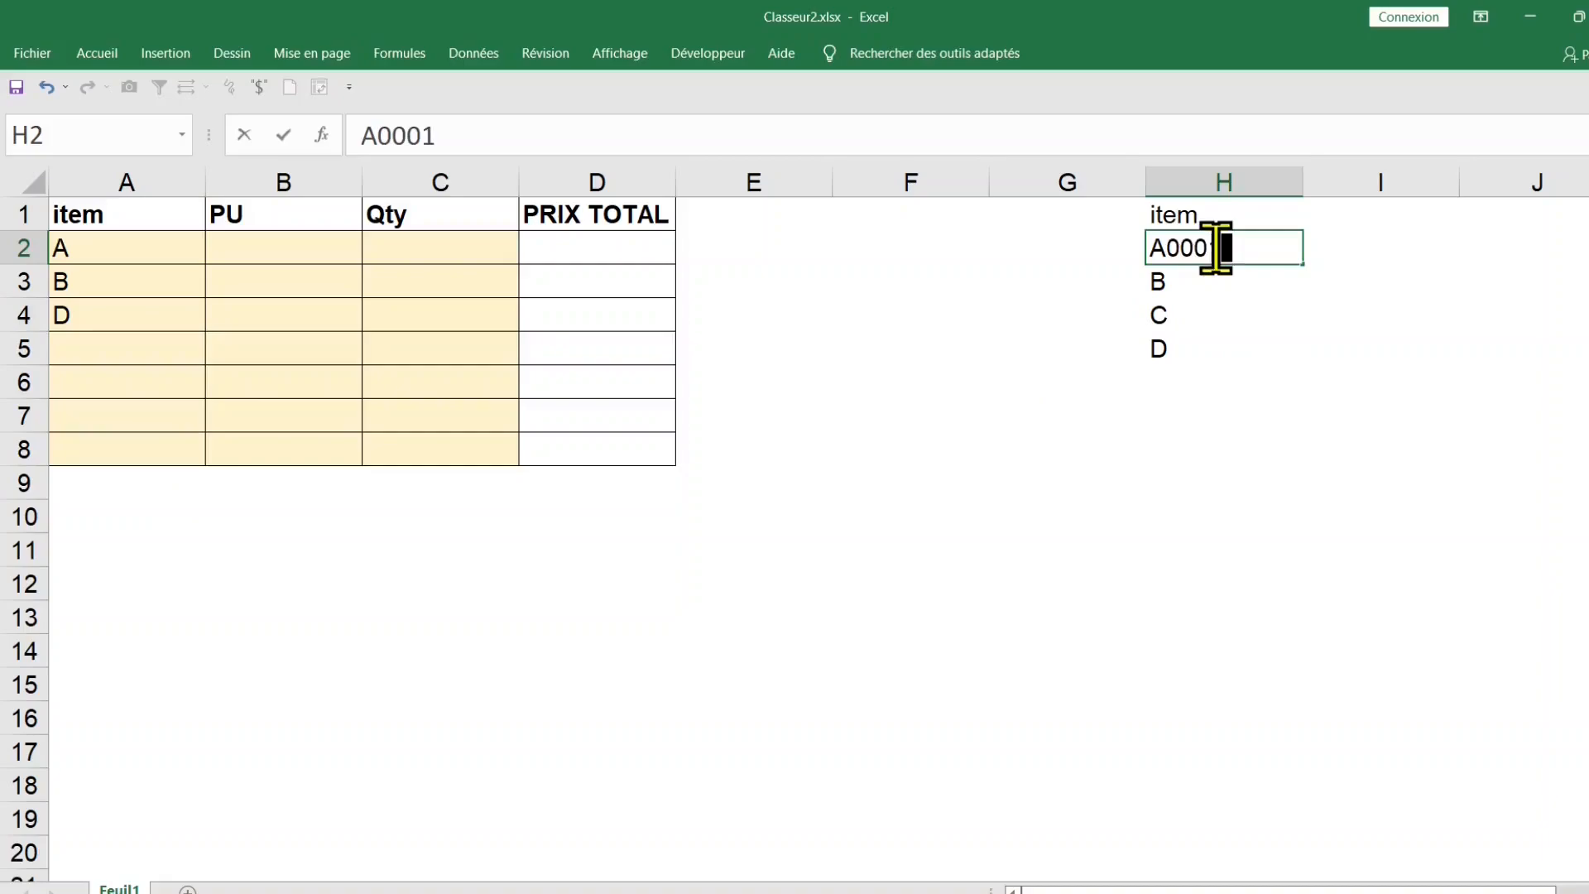
left_click(1195, 284)
Step: Try to reconfirm the existing entry in cell A2, and replace it with A0001
left_click(126, 245)
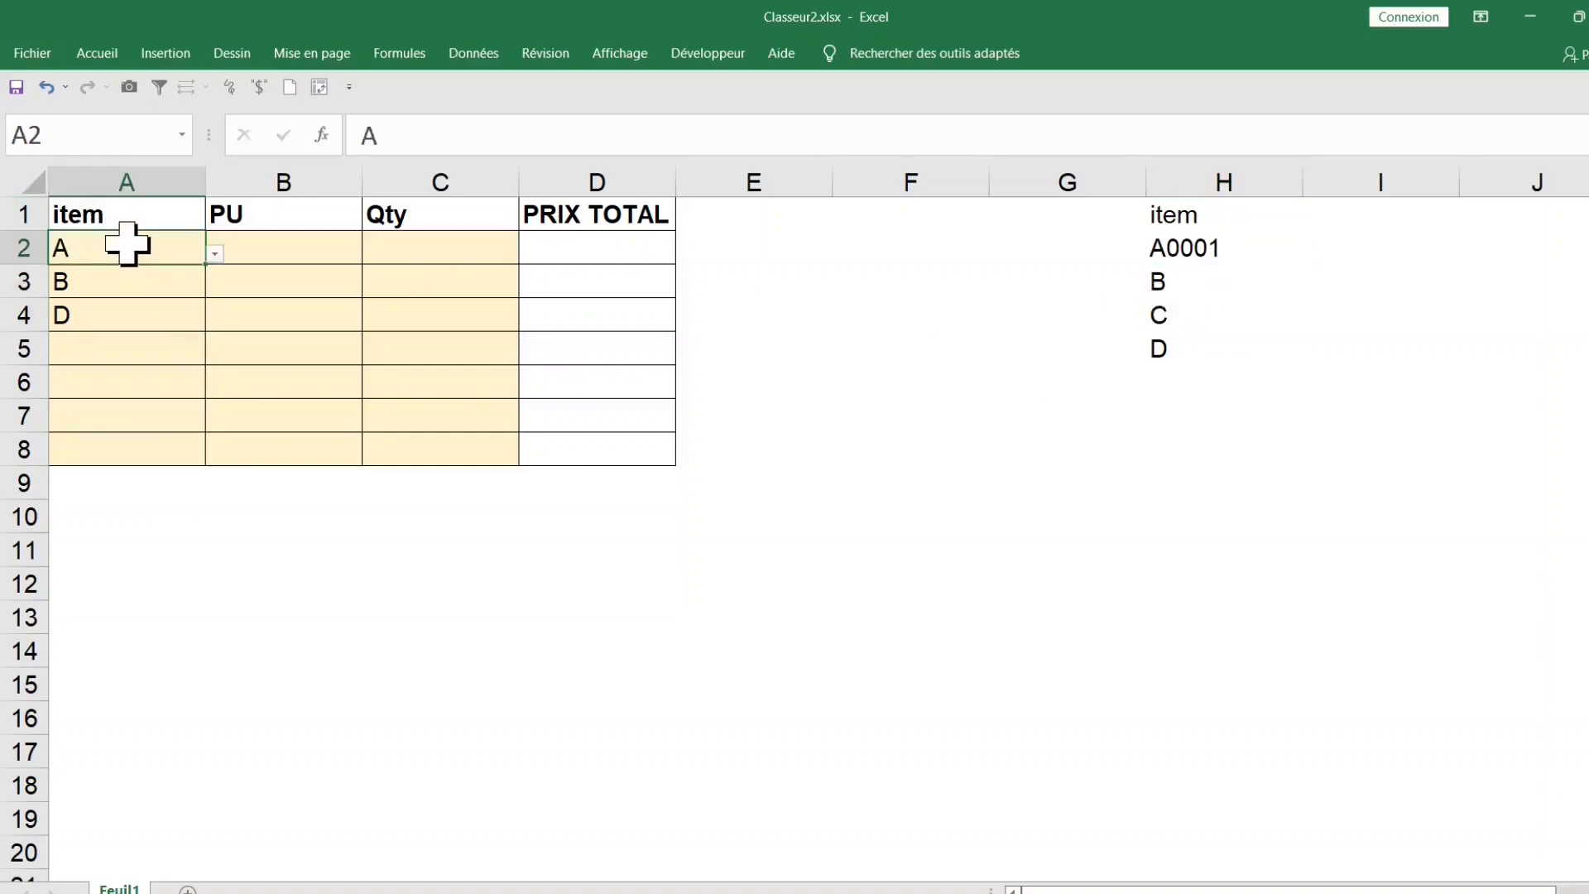
double_click(127, 245)
key("Return")
left_click(728, 631)
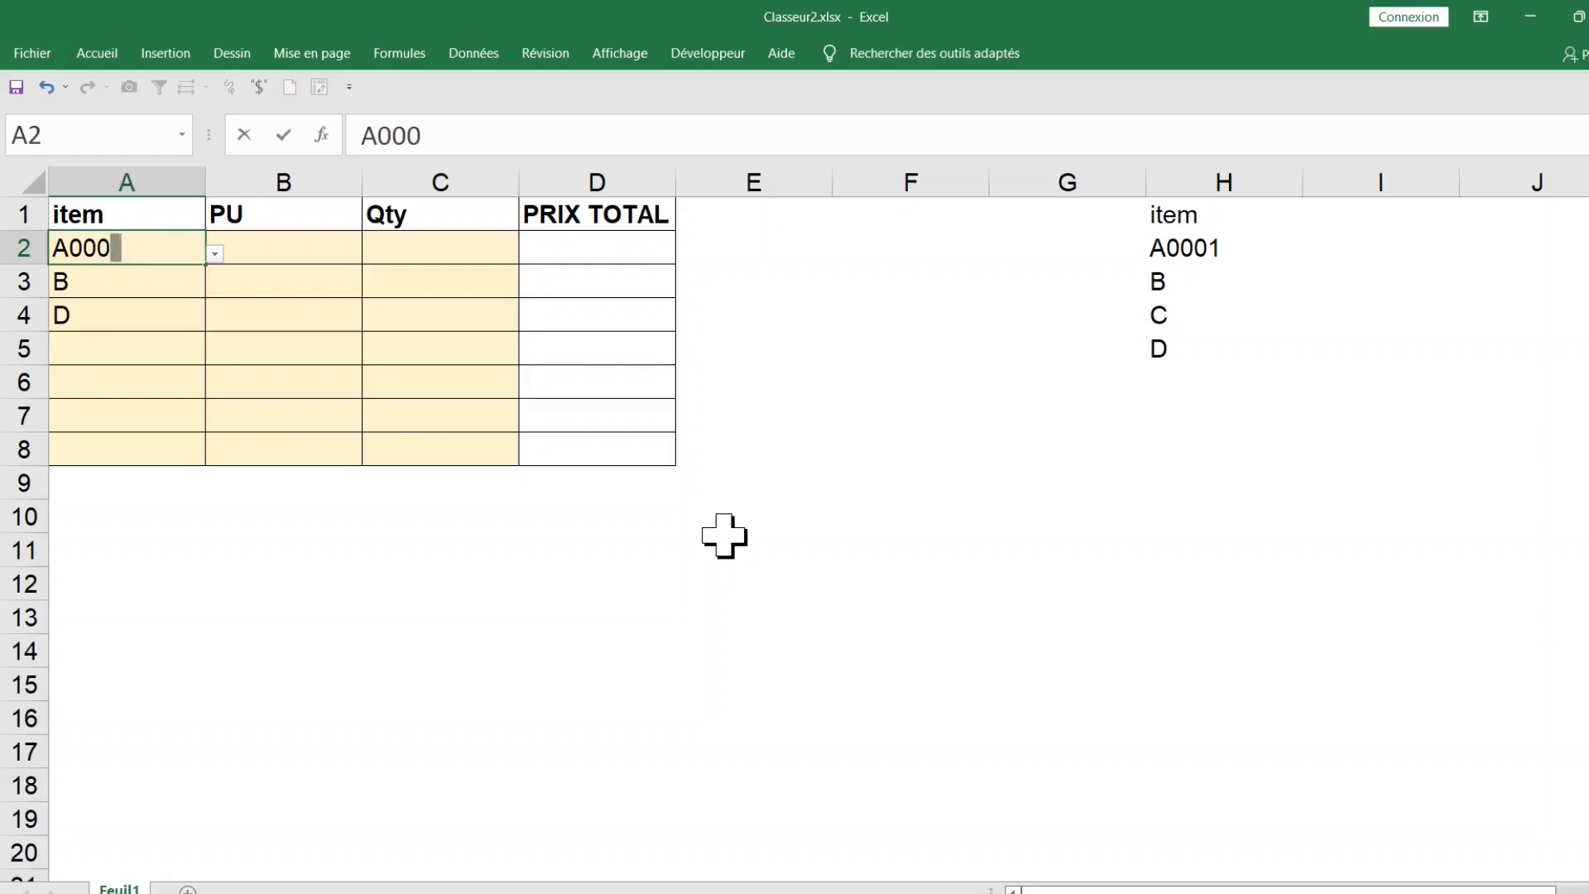
type("A0001")
key("Return")
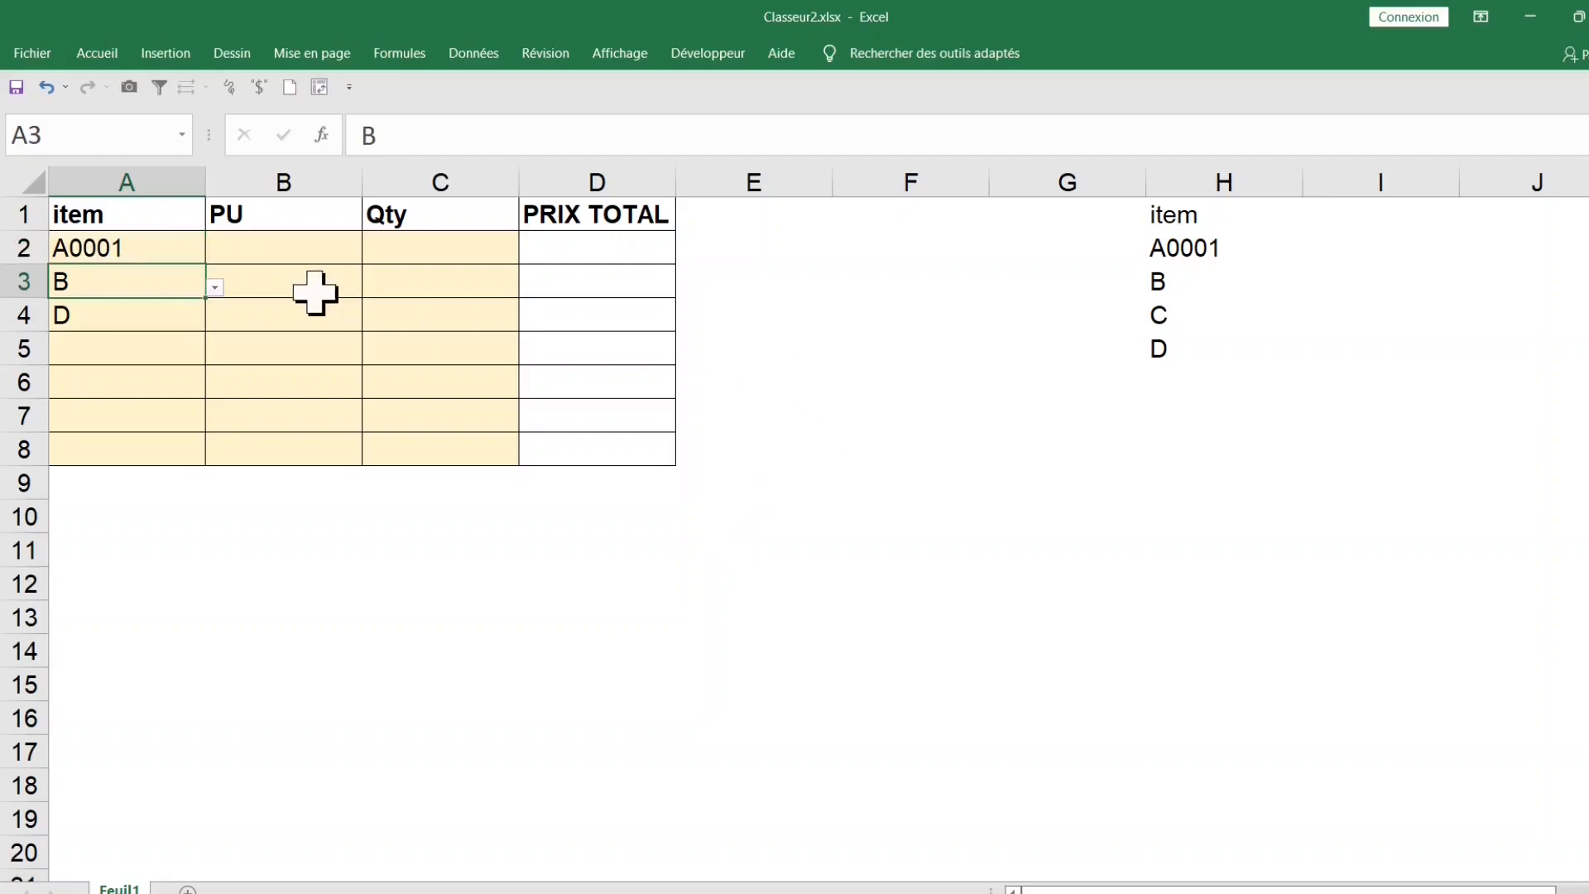
left_click_drag(166, 242, 163, 449)
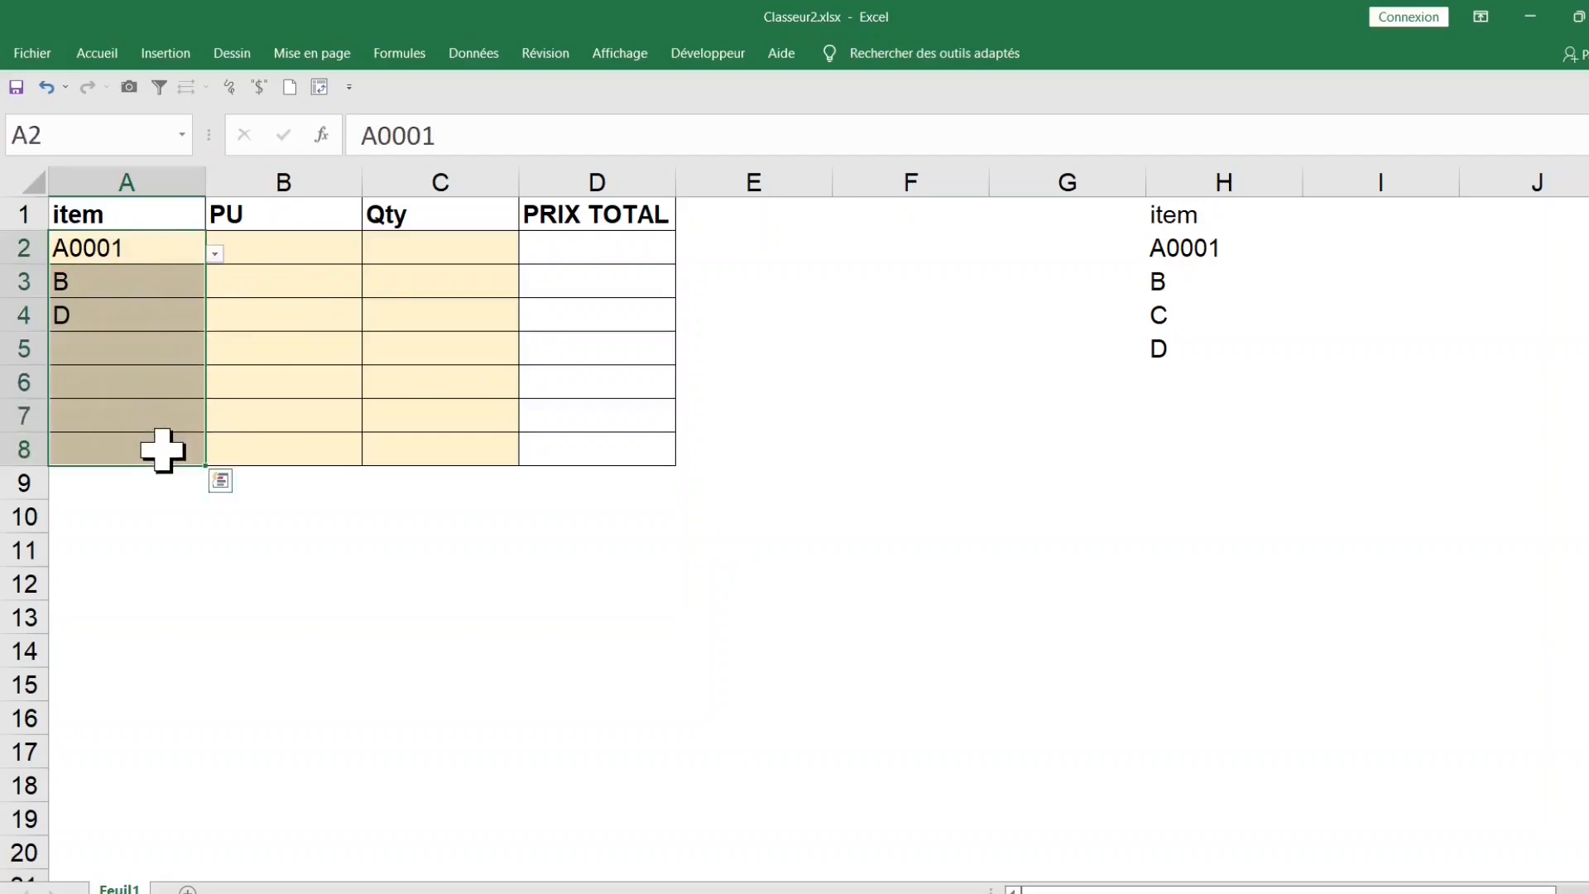
left_click_drag(1214, 252, 1210, 356)
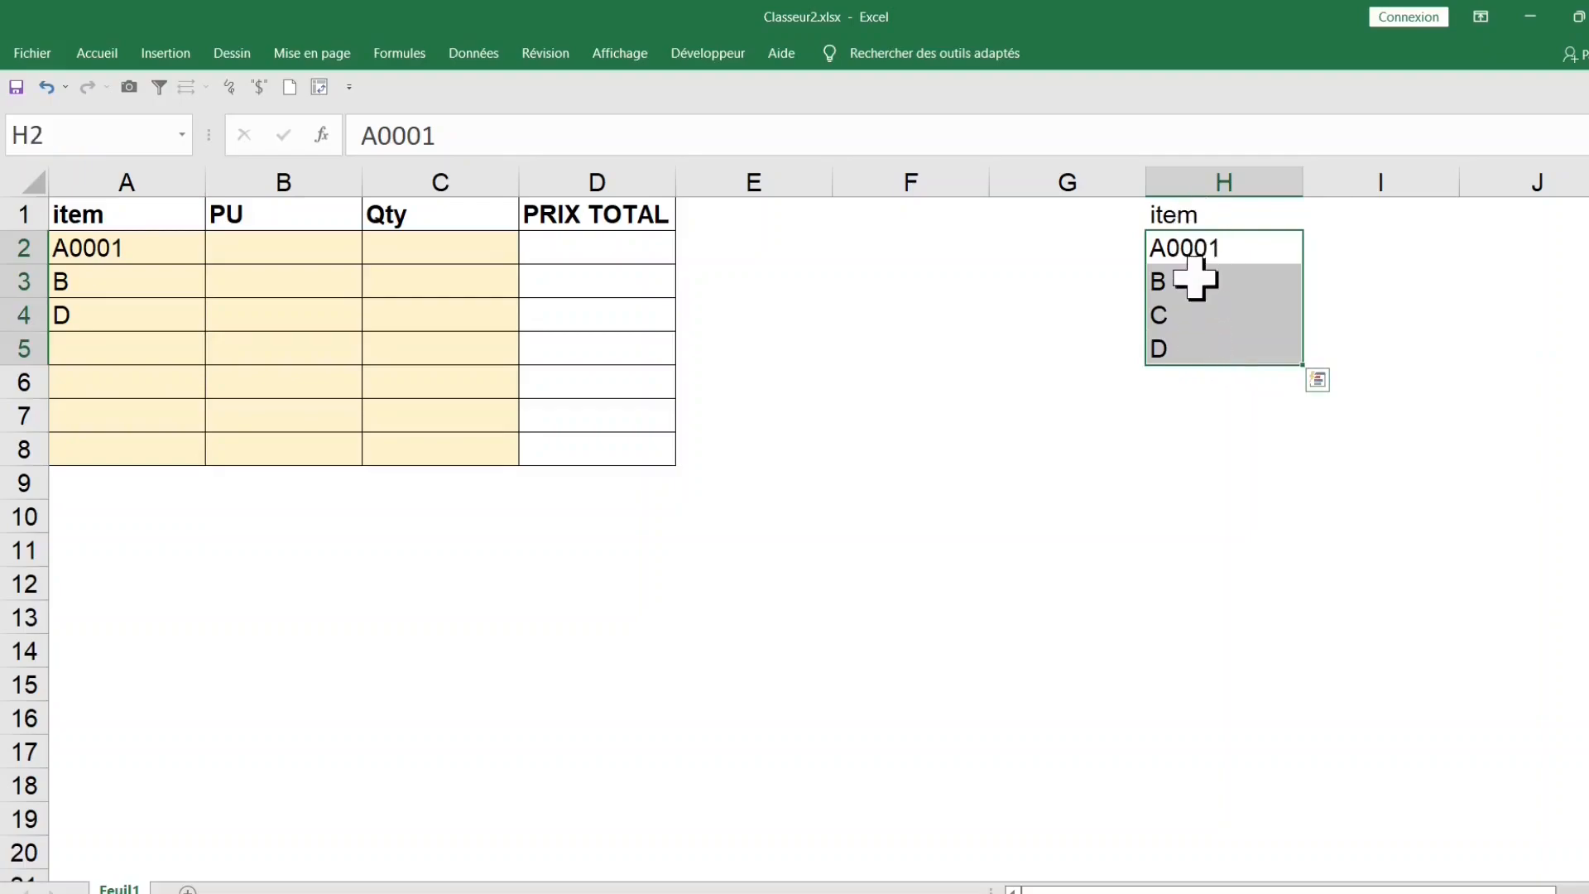
left_click(1342, 217)
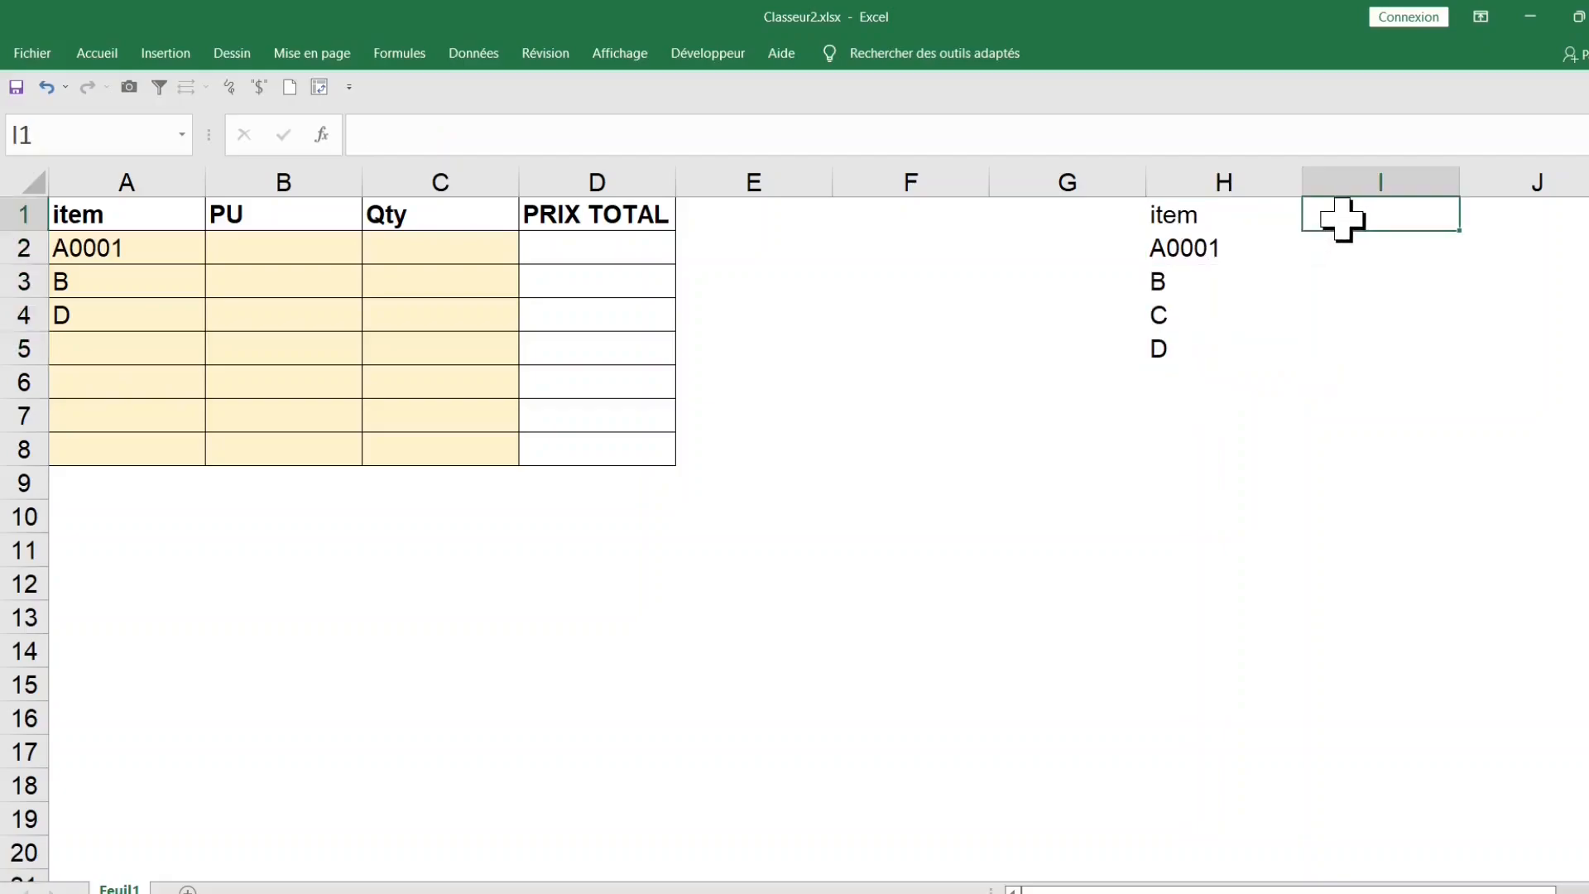
Step: Narrow column F to a bit more than half its width
left_click(972, 172)
left_click_drag(990, 185, 925, 188)
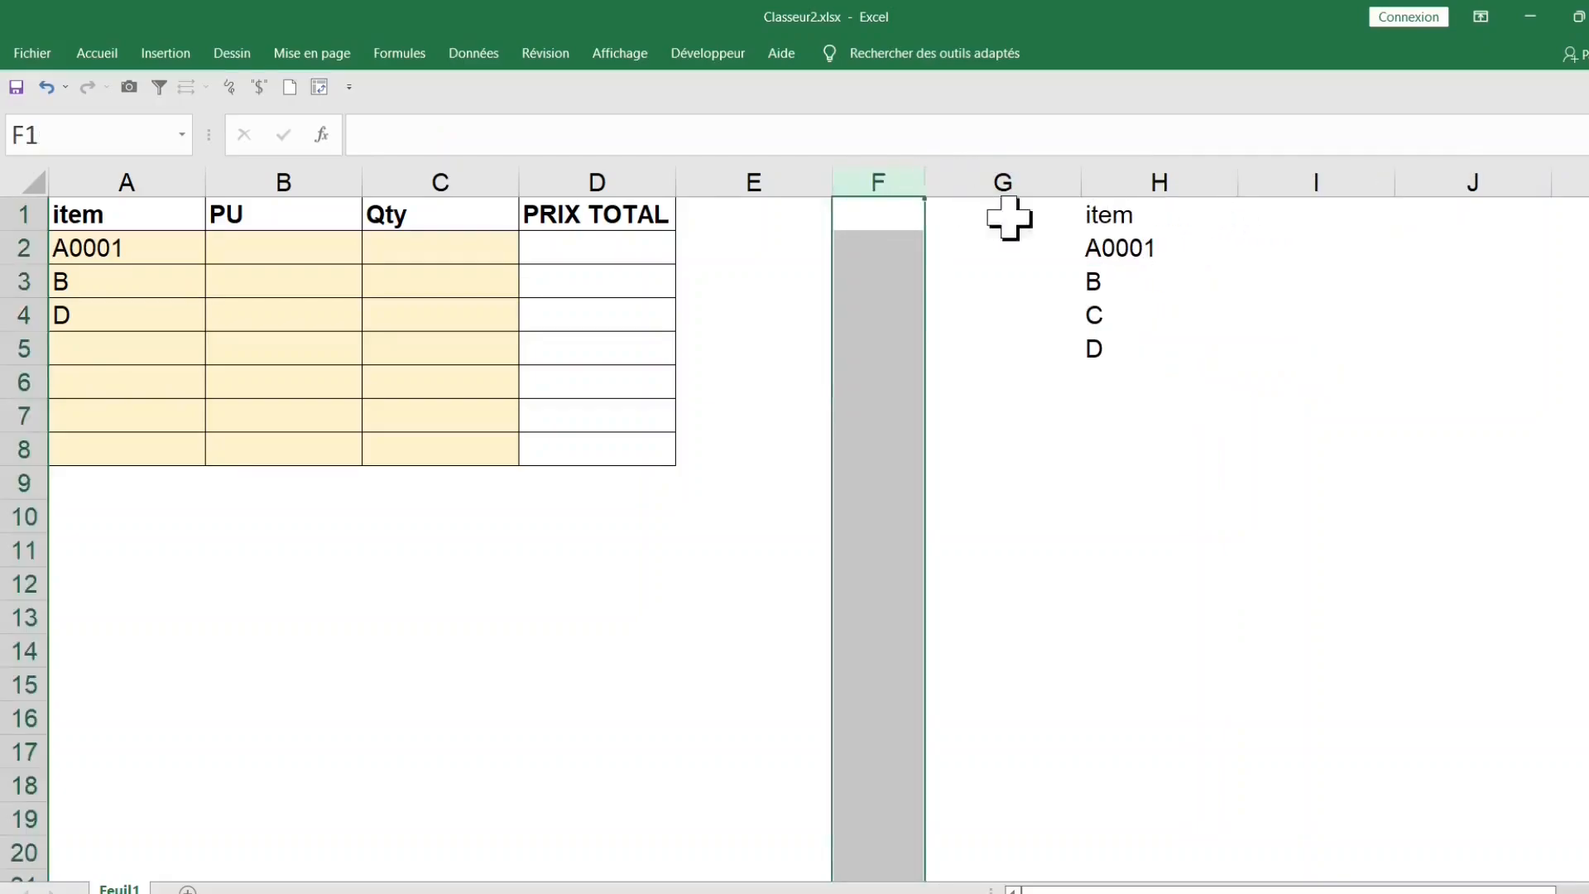
left_click(1150, 220)
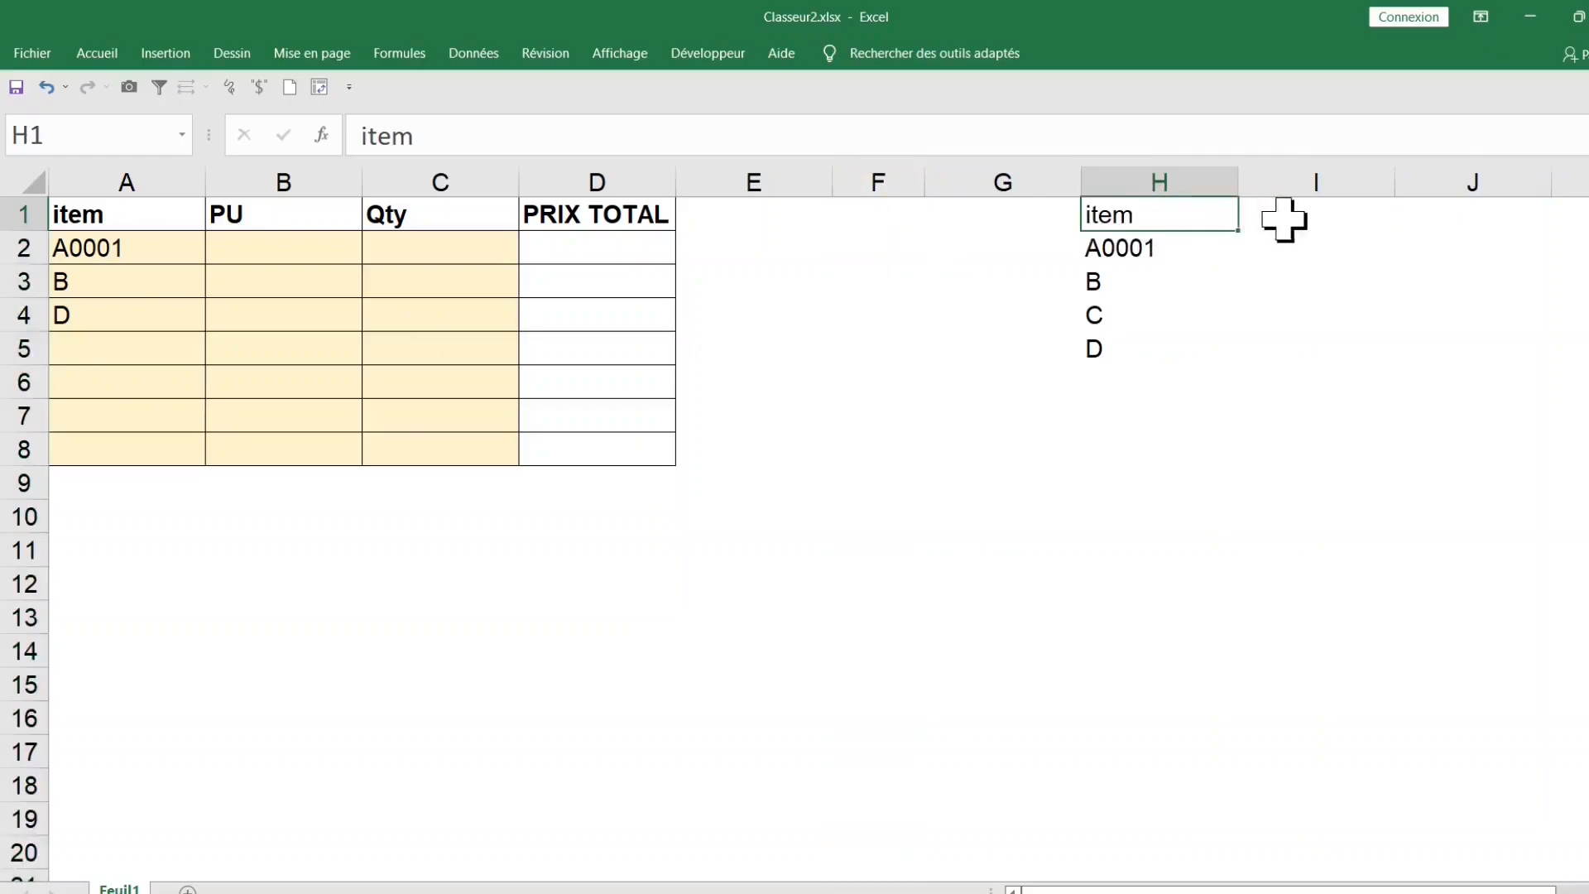
Step: Enter the headers AZ, XY and AB in cells I1:K1, and shade the header cells H1:K1 light green
left_click(1277, 220)
type("AZ")
key("Tab")
type("XY")
key("Tab")
type("A")
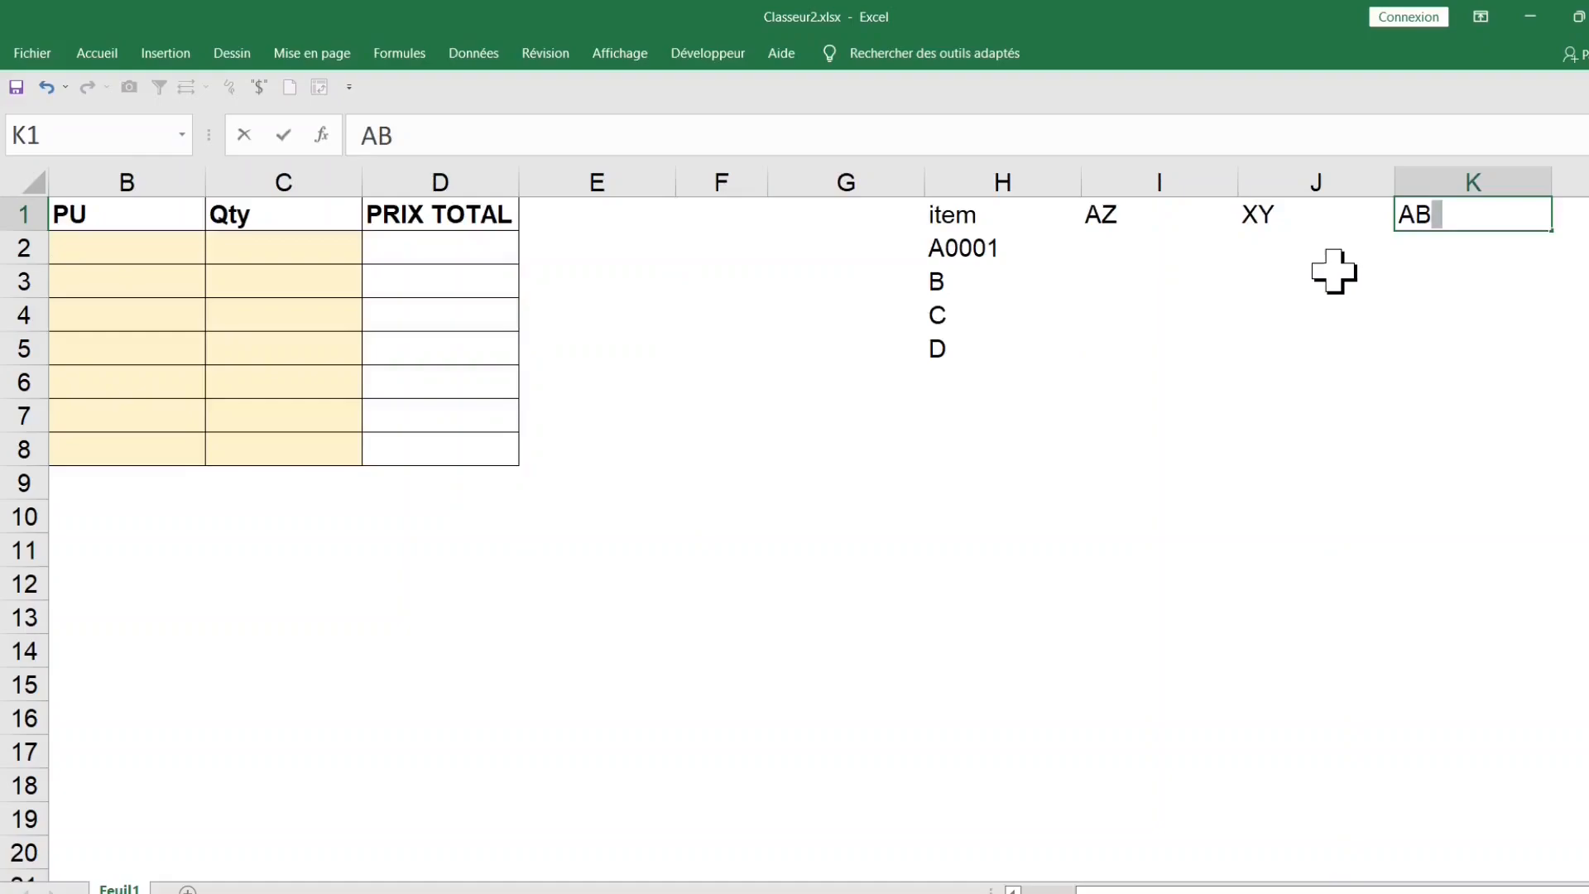
left_click(1320, 348)
left_click_drag(1002, 222, 1451, 213)
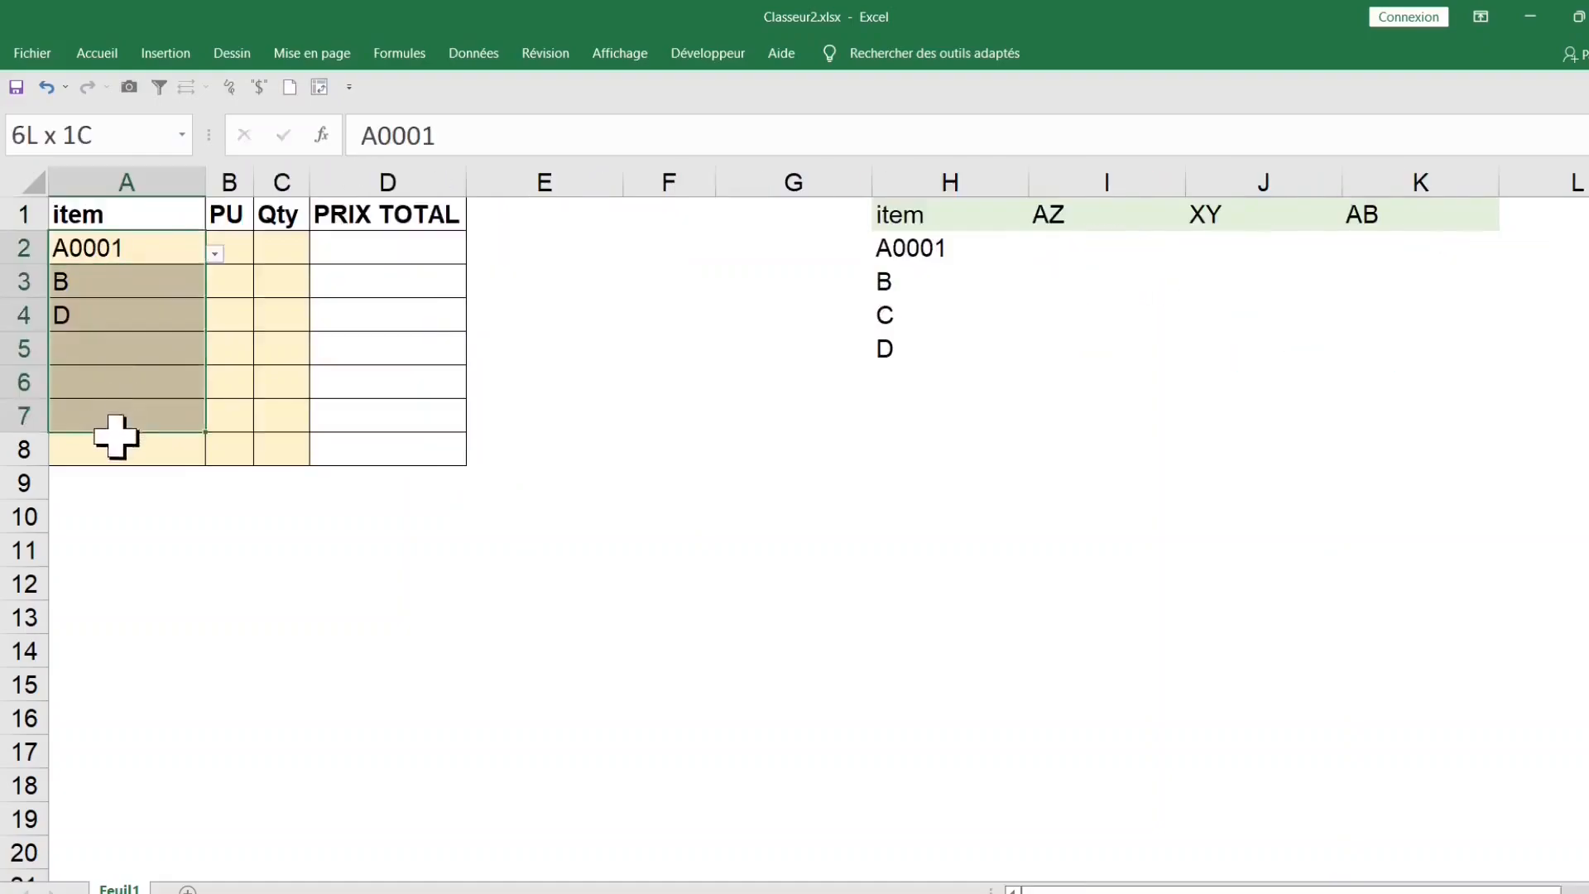
Step: Clear all data validation settings from item cells A2:A8 and delete their entries
left_click_drag(116, 432, 116, 454)
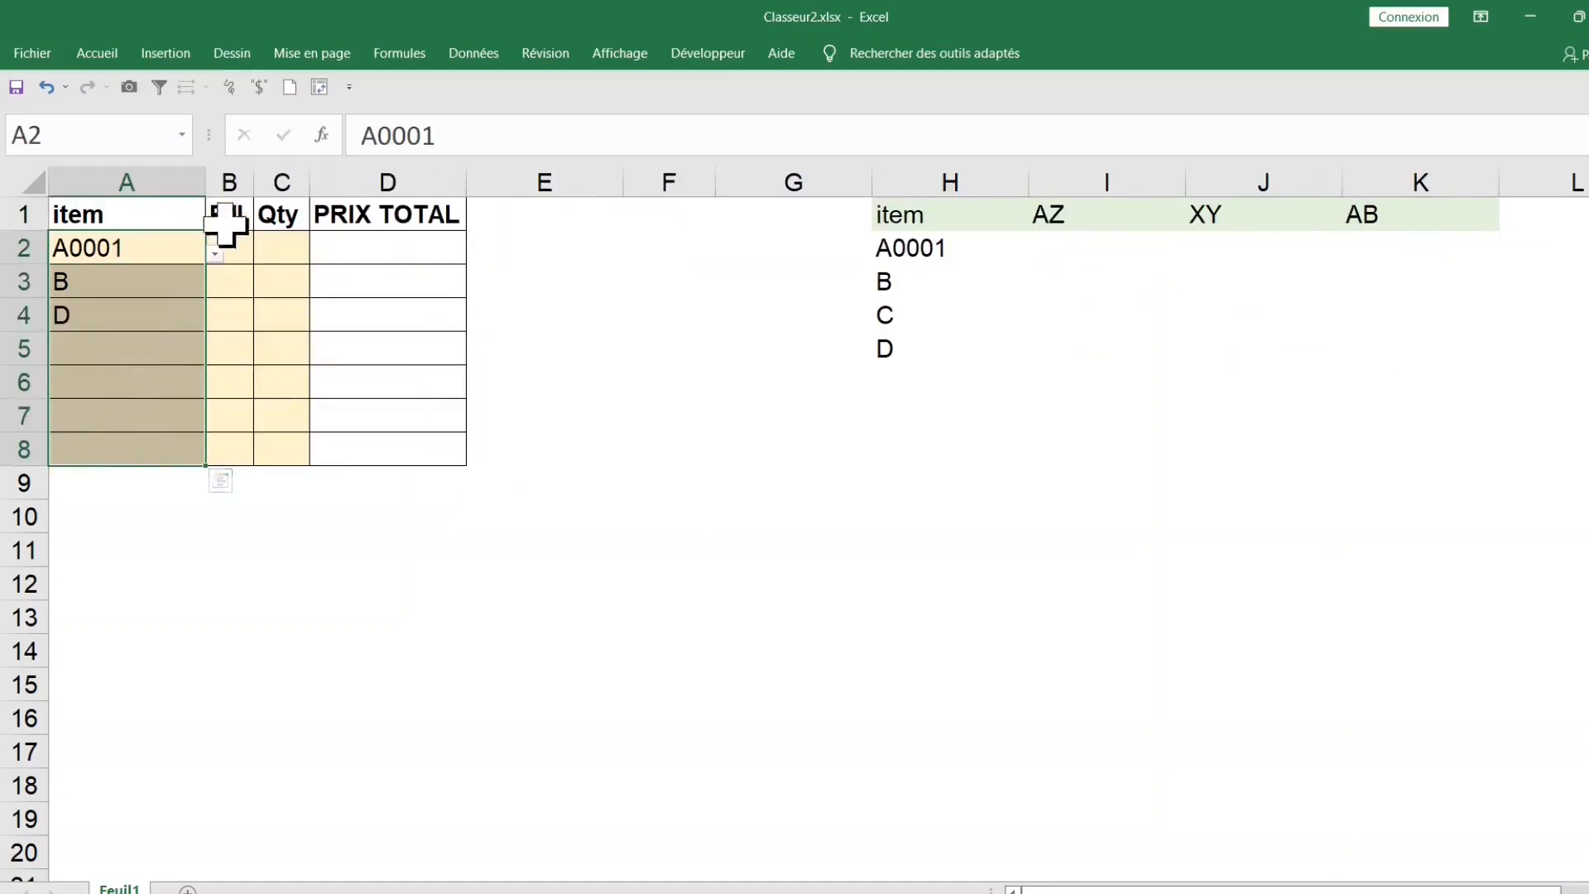
left_click(470, 55)
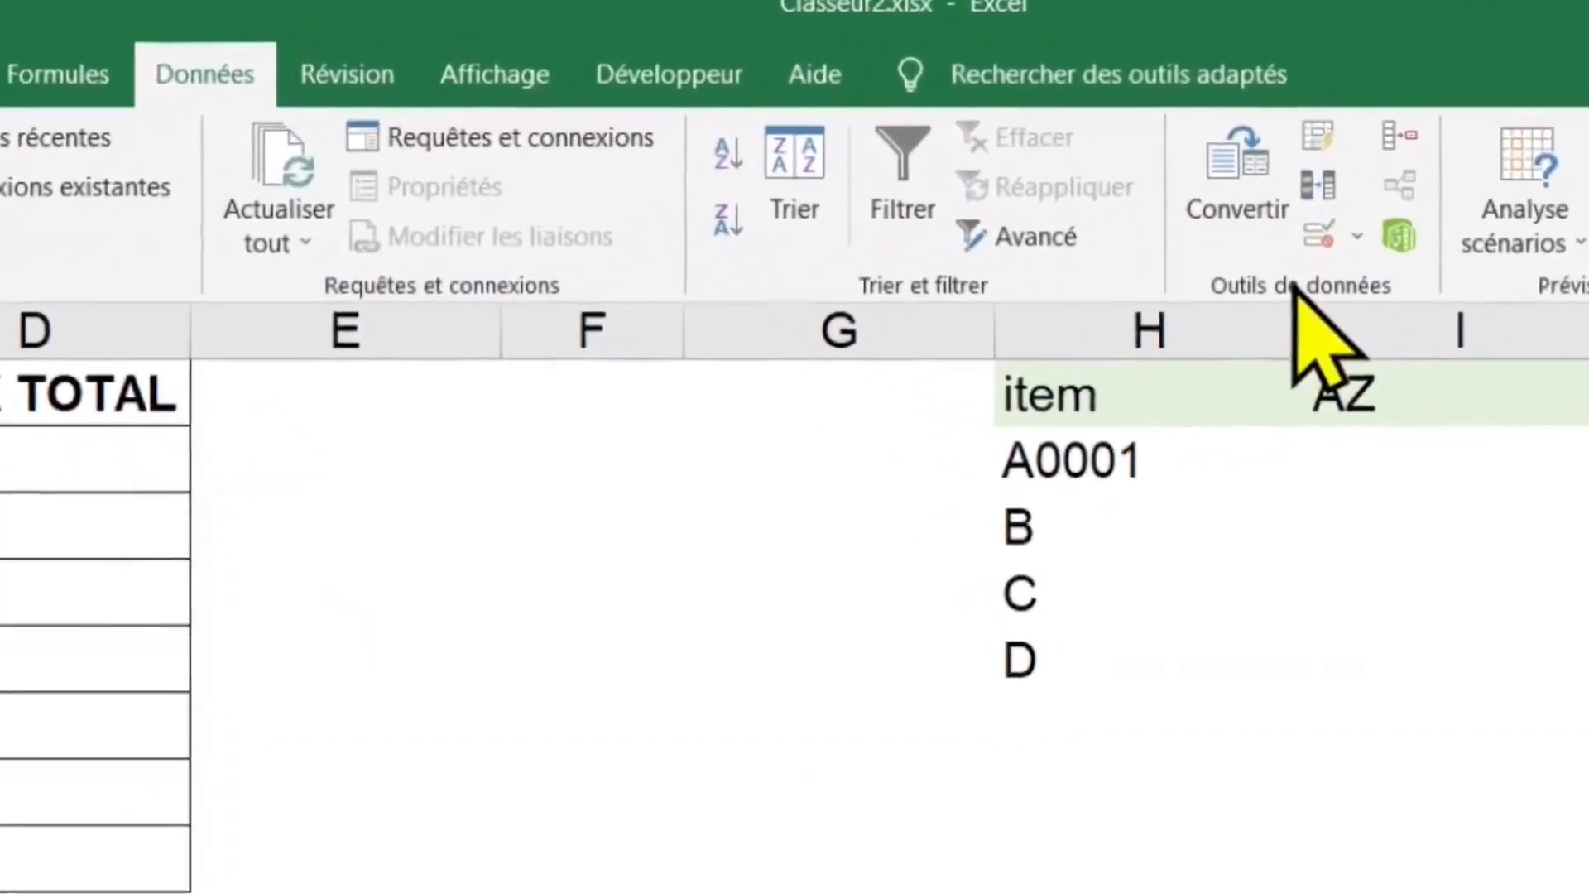
left_click(1325, 241)
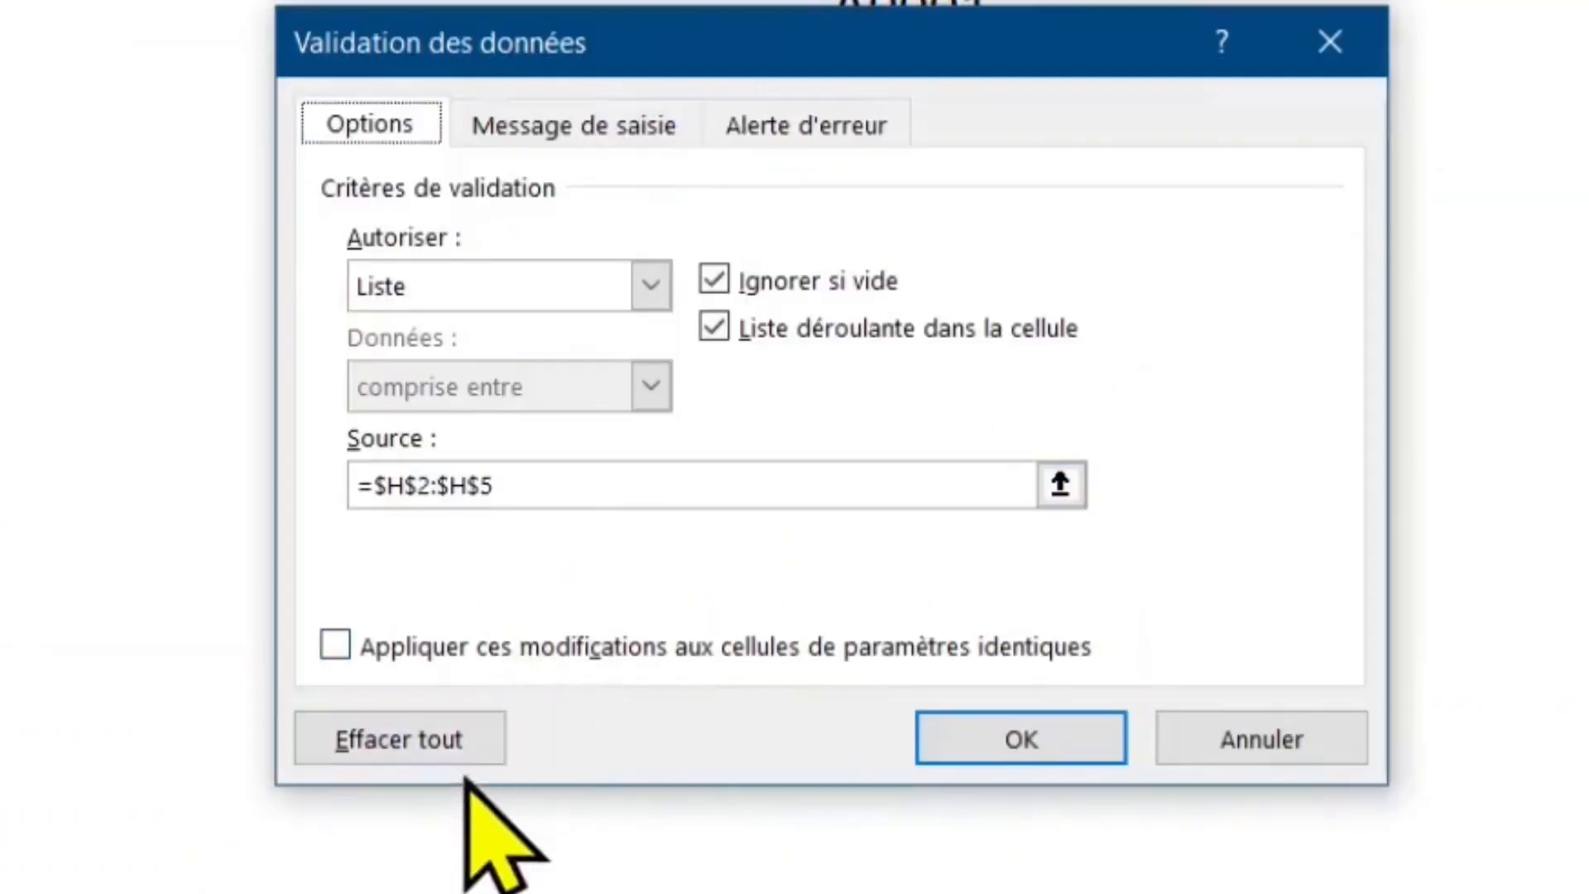
left_click(327, 728)
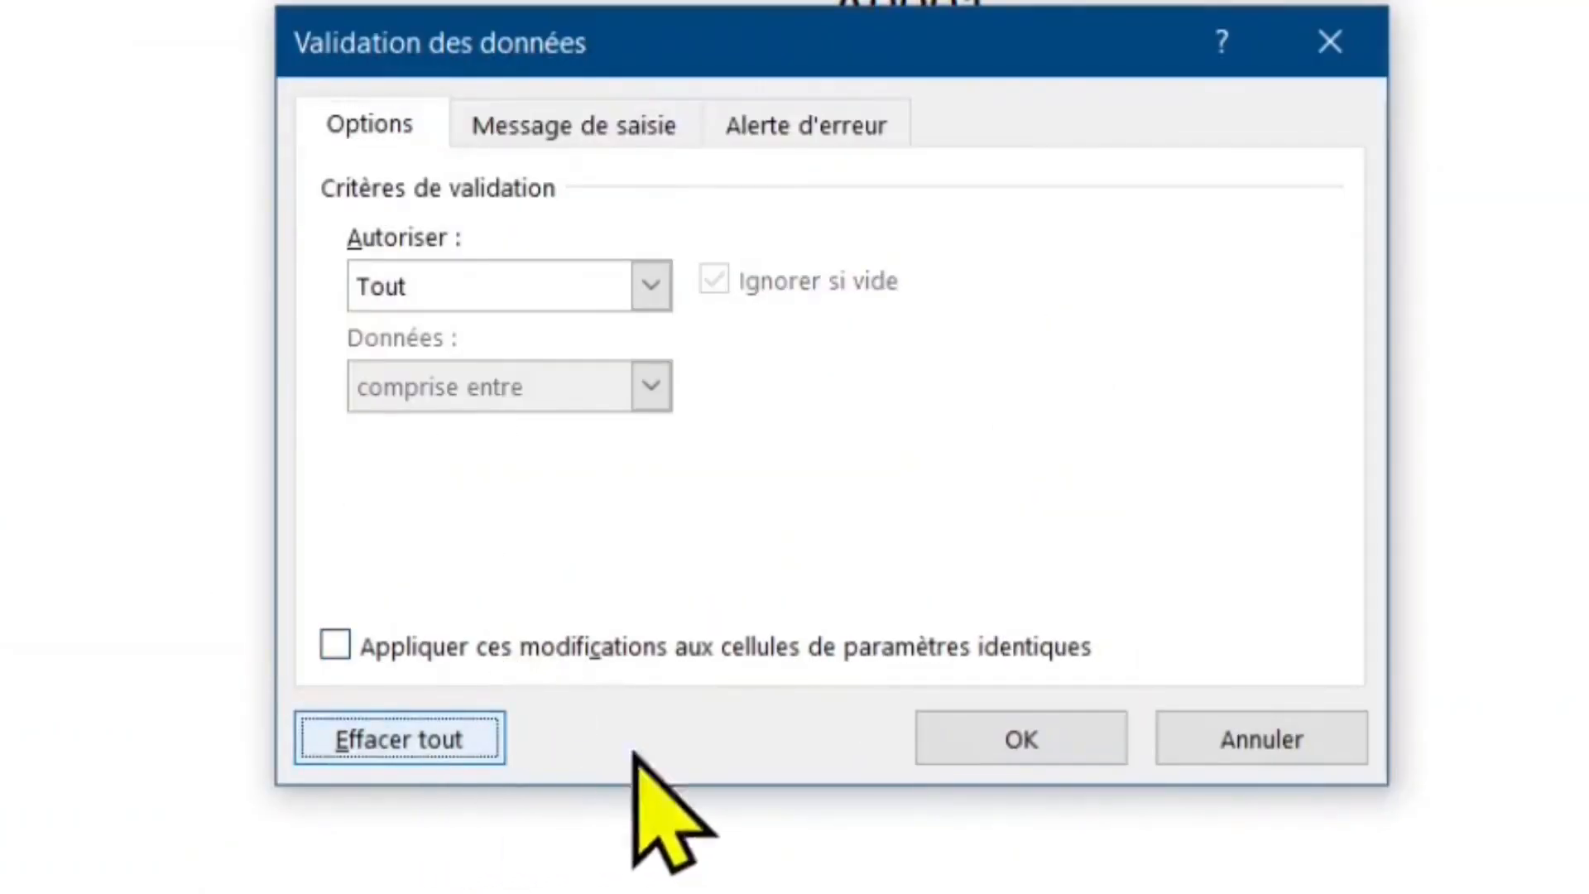
left_click(994, 739)
key("Delete")
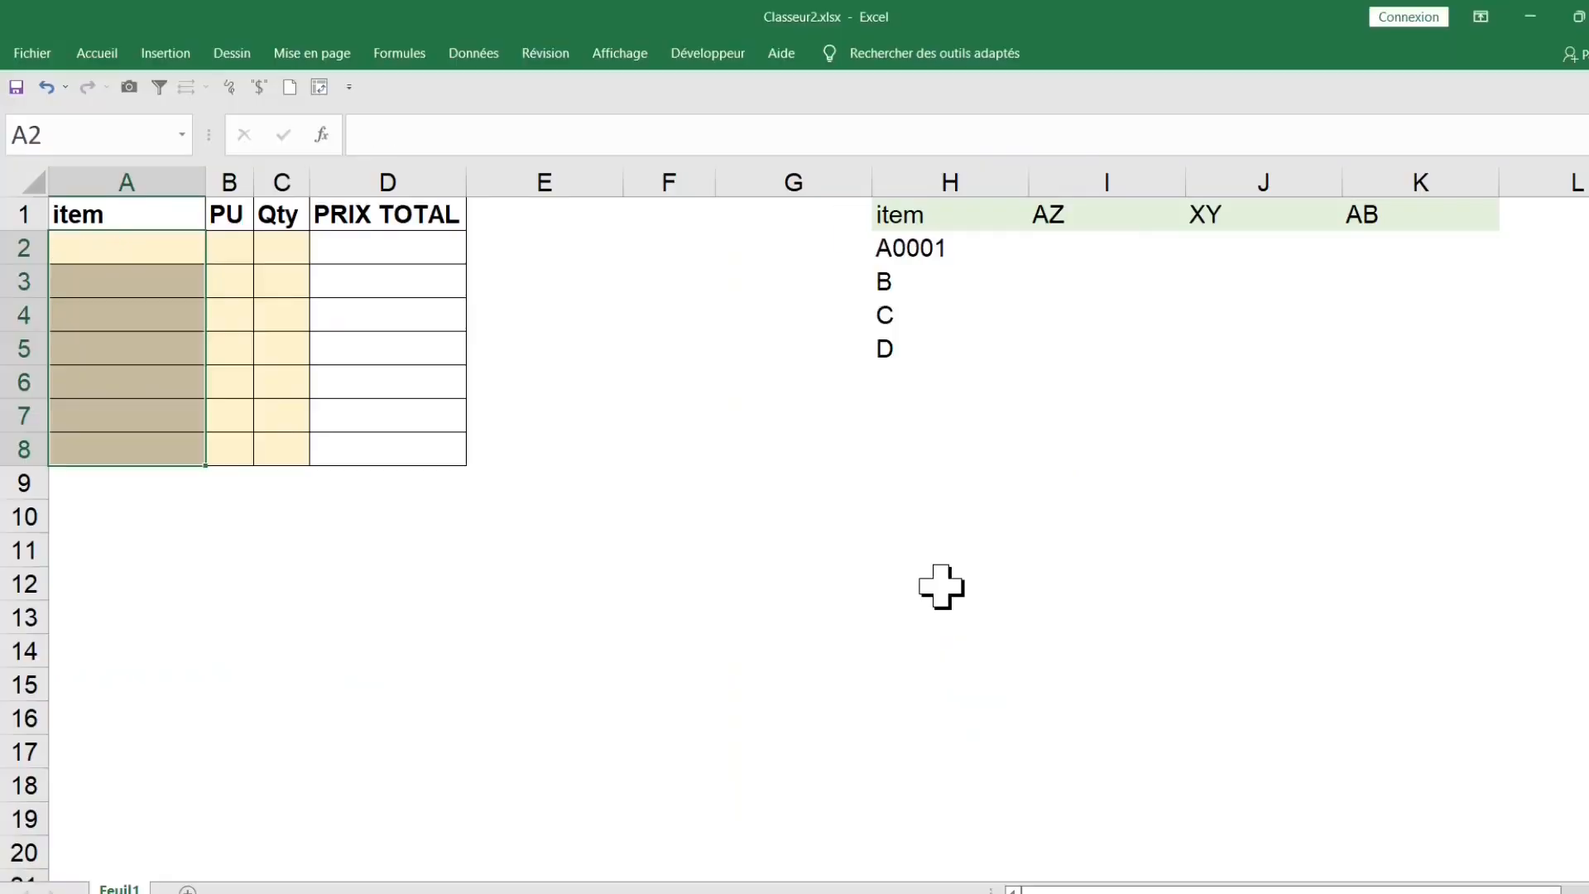
Step: Apply list data validation to cells A2:A8 with the header cells =$I$1:$K$1 as the source
left_click(491, 53)
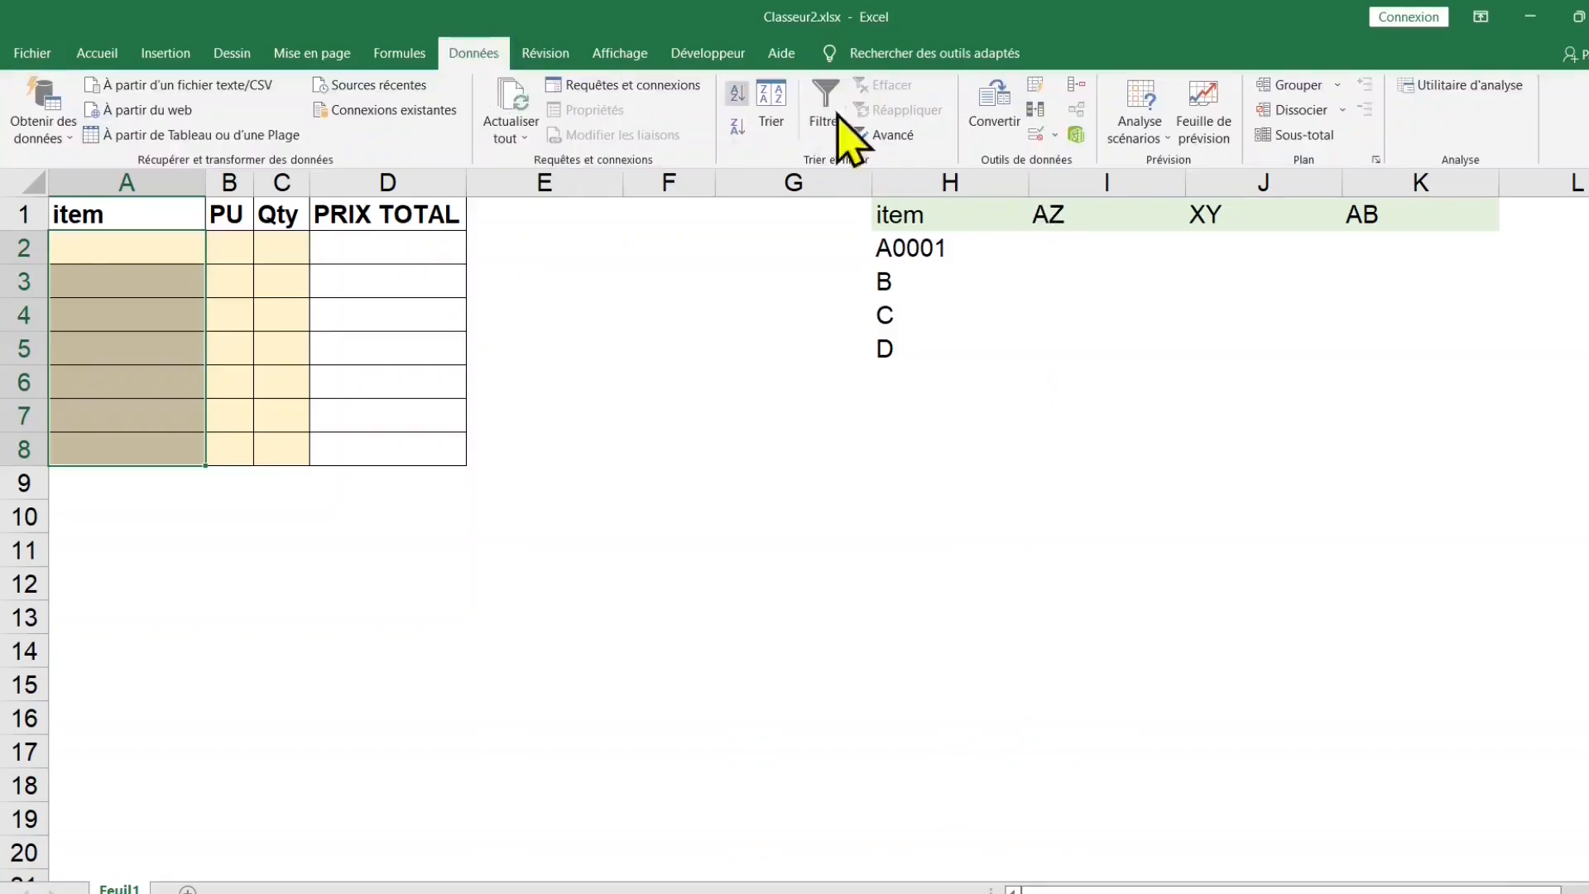
left_click(1035, 134)
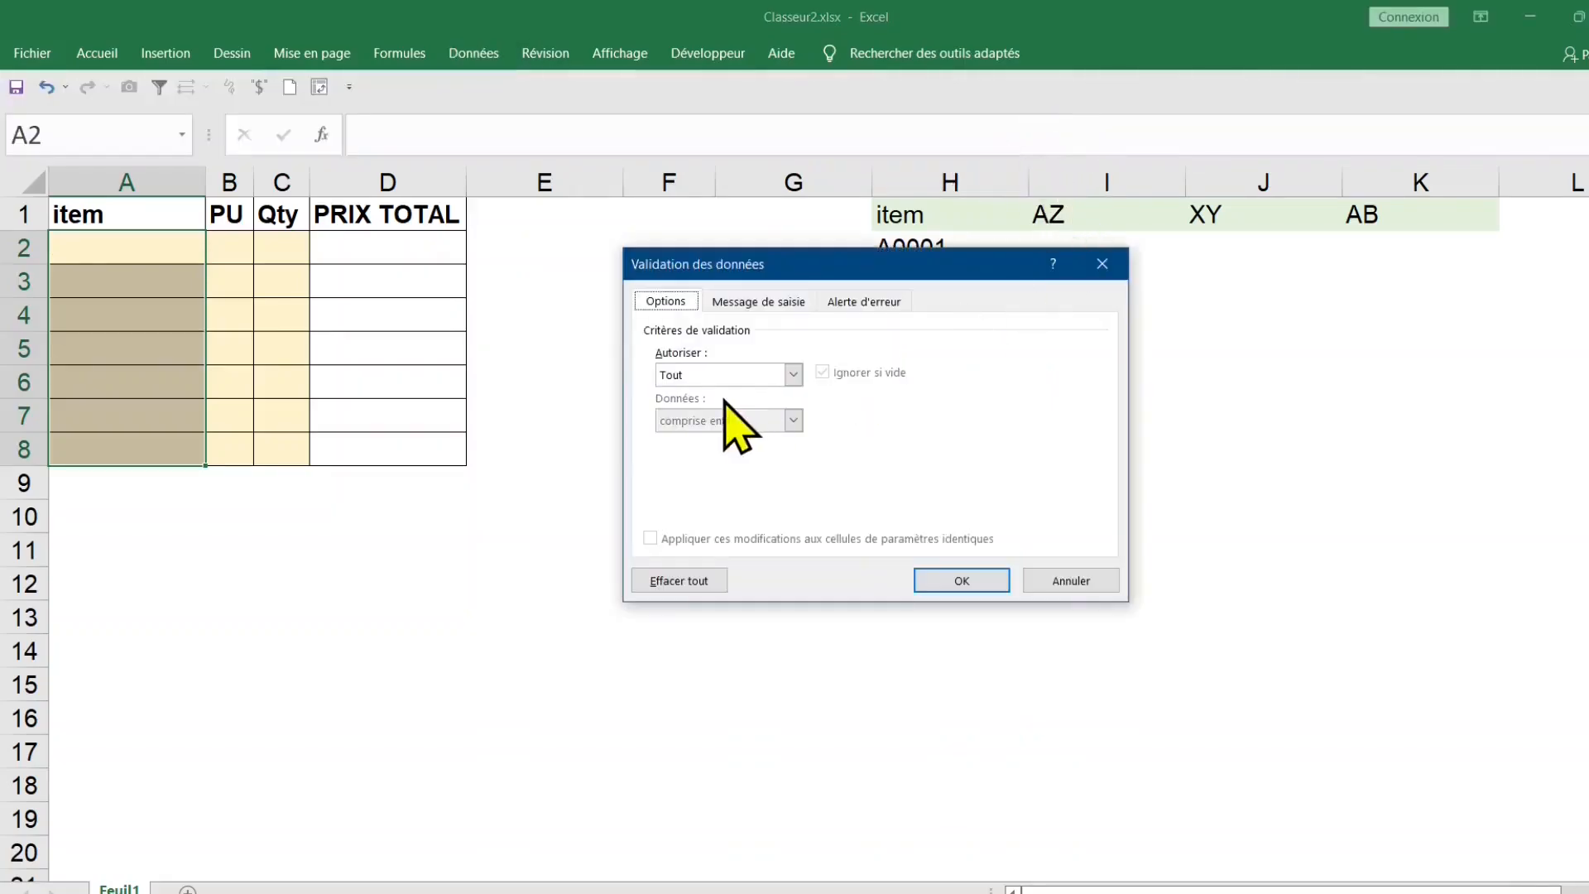
left_click(793, 374)
left_click(715, 440)
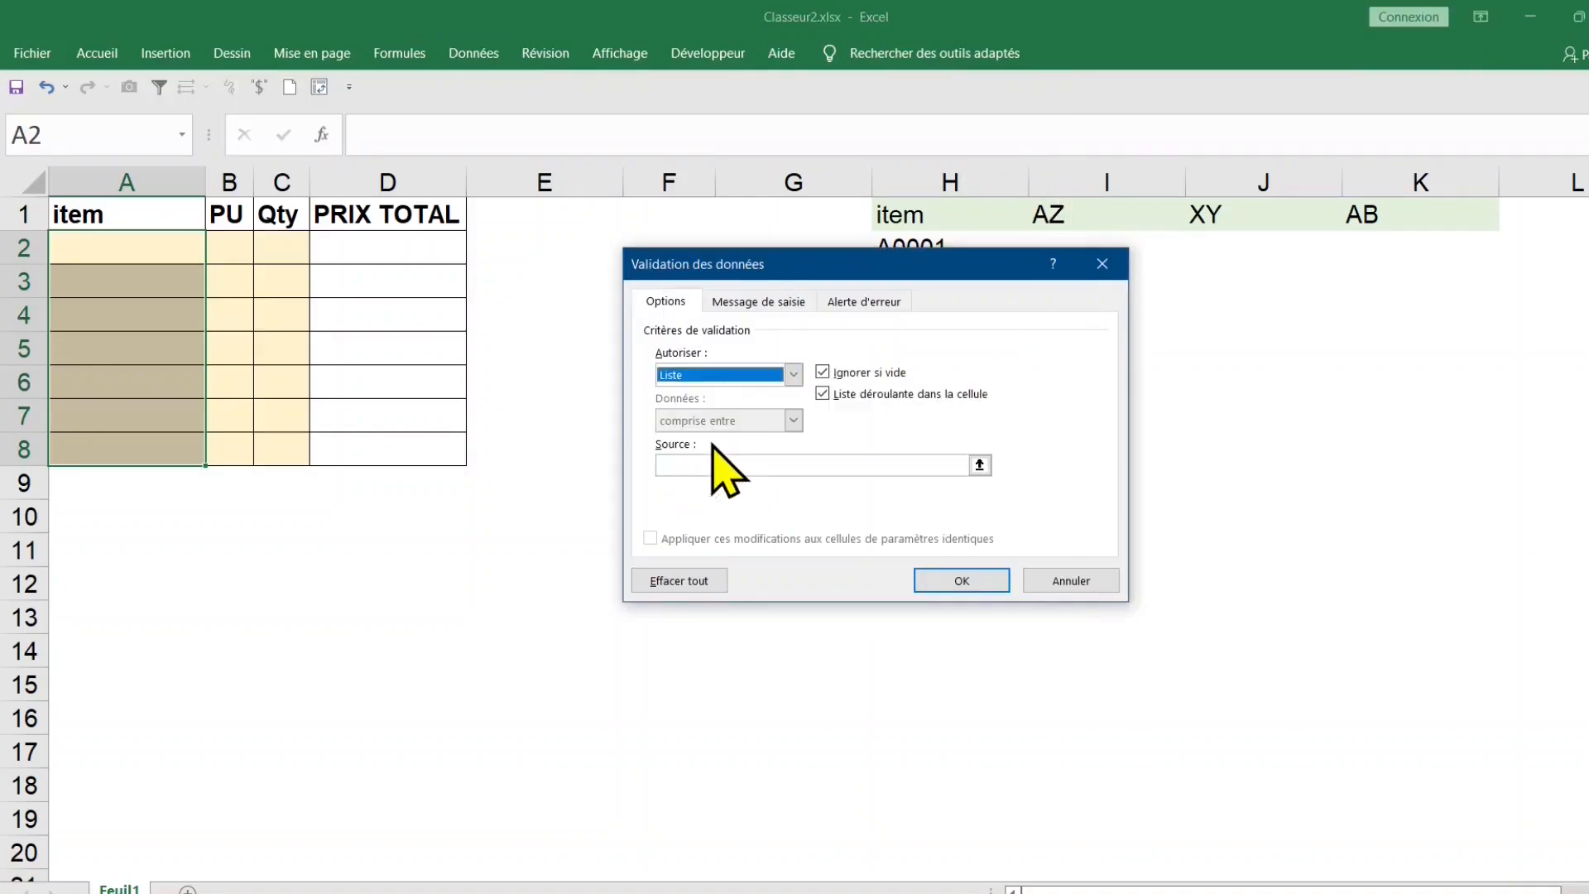
left_click(705, 465)
left_click_drag(1127, 220, 1397, 213)
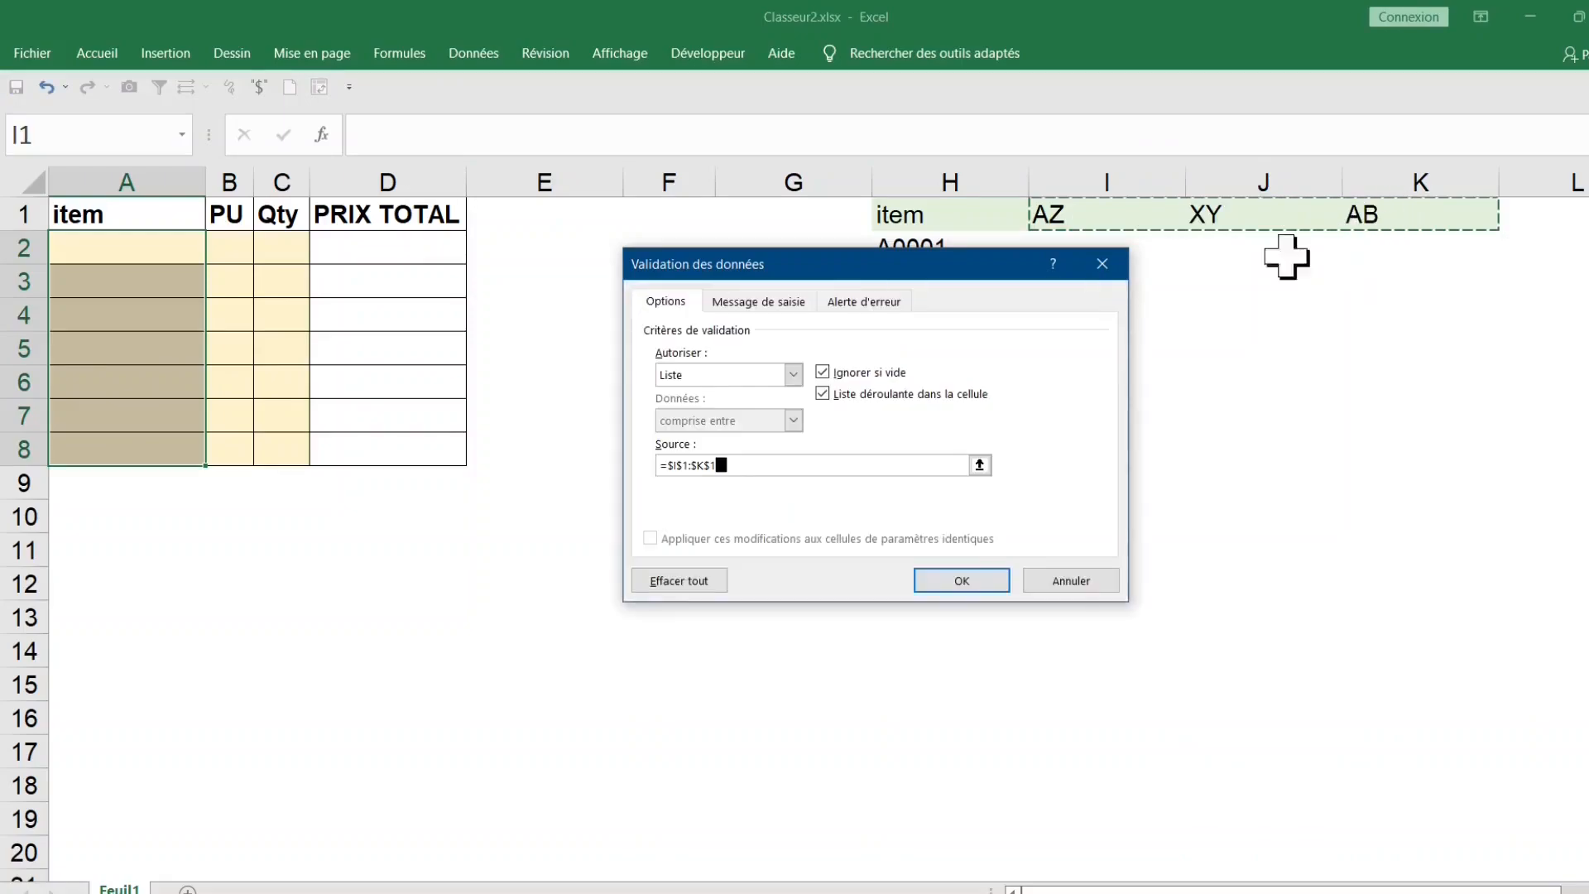
left_click(982, 581)
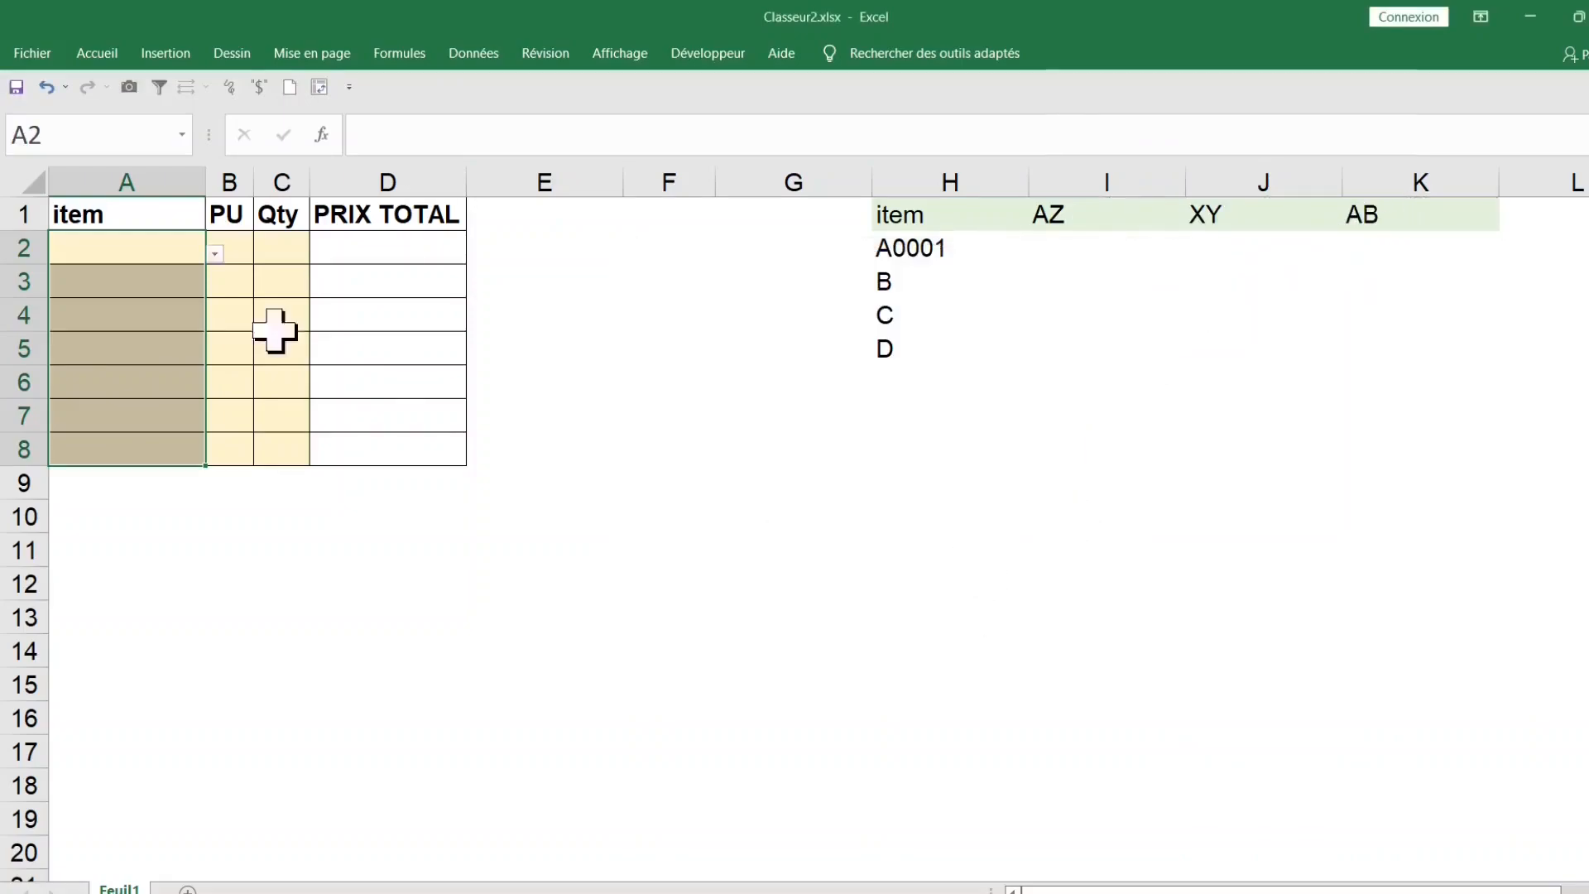
Step: Test the restriction in cell A2 by trying the value A, and replace it with AZ
left_click(168, 253)
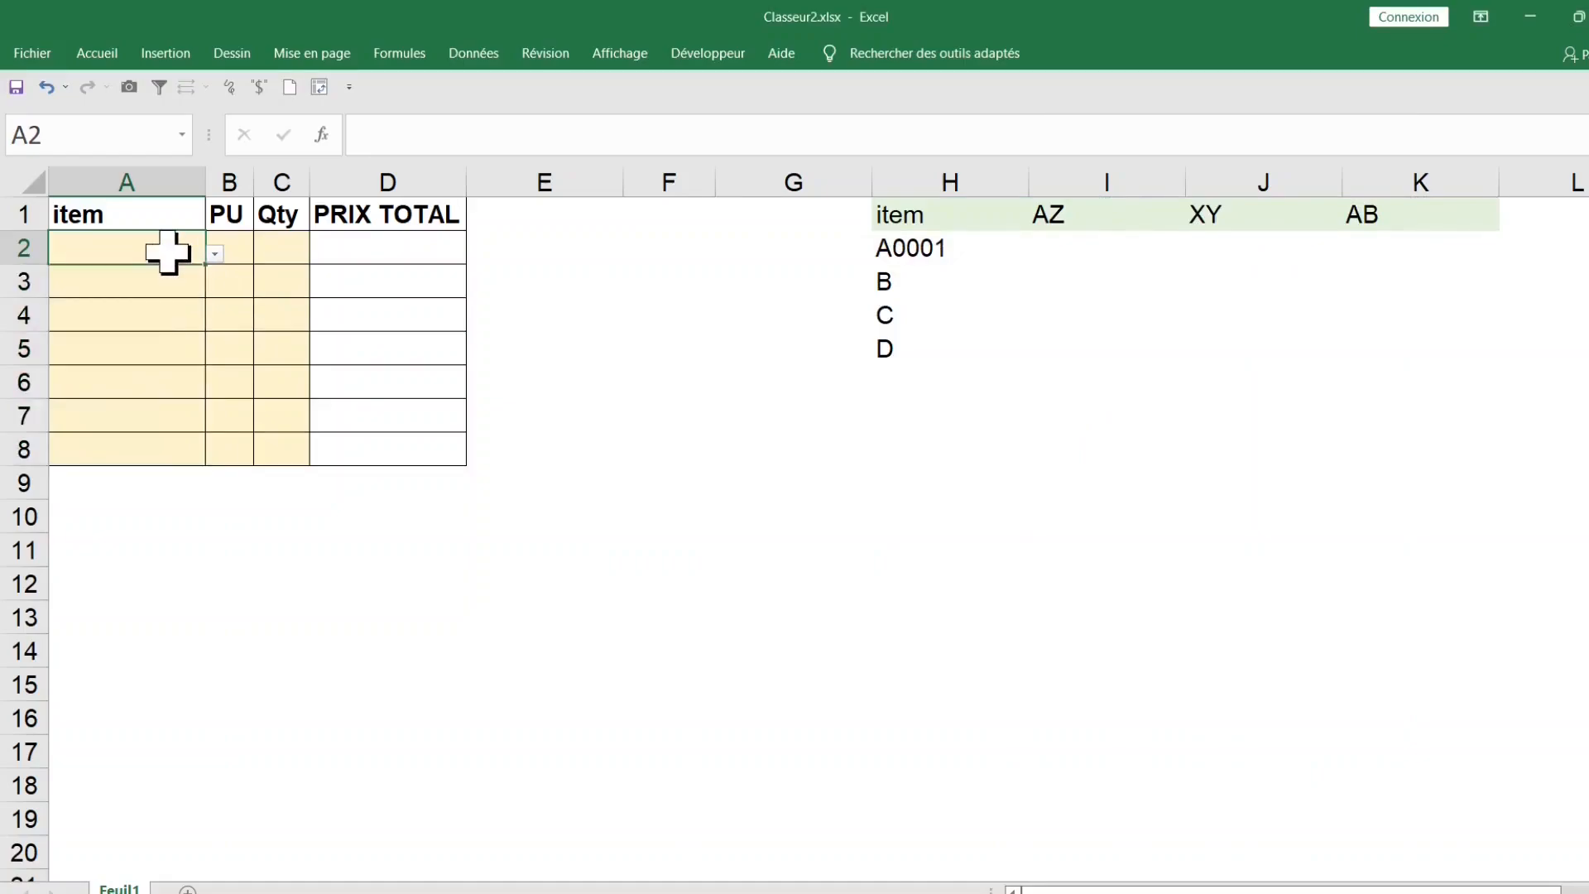
type("A")
key("Return")
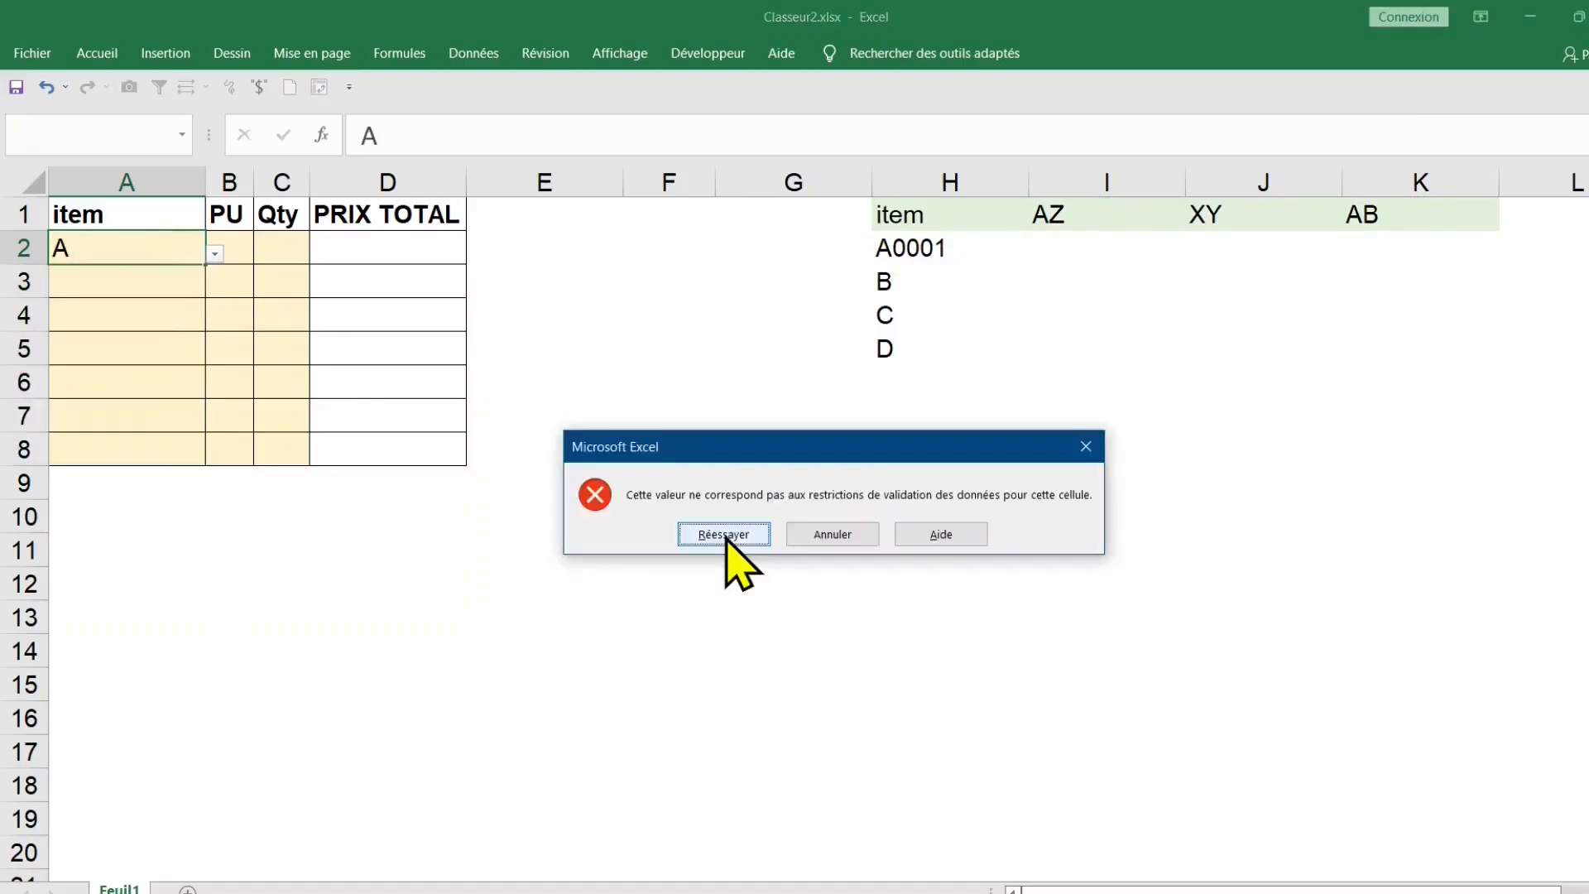
left_click(724, 534)
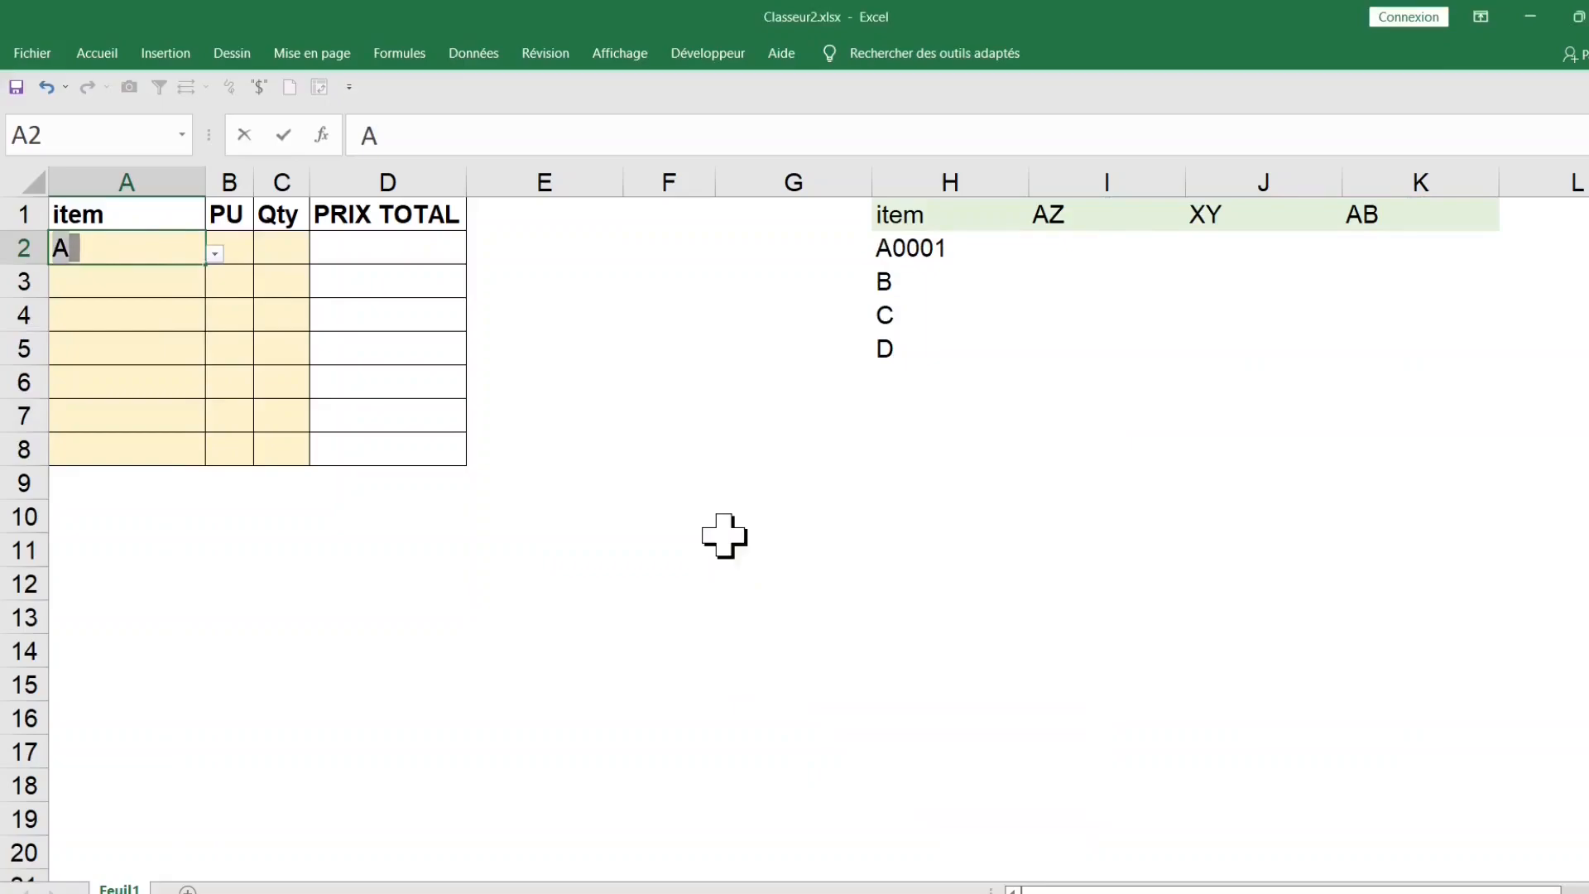
type("AZ")
key("Return")
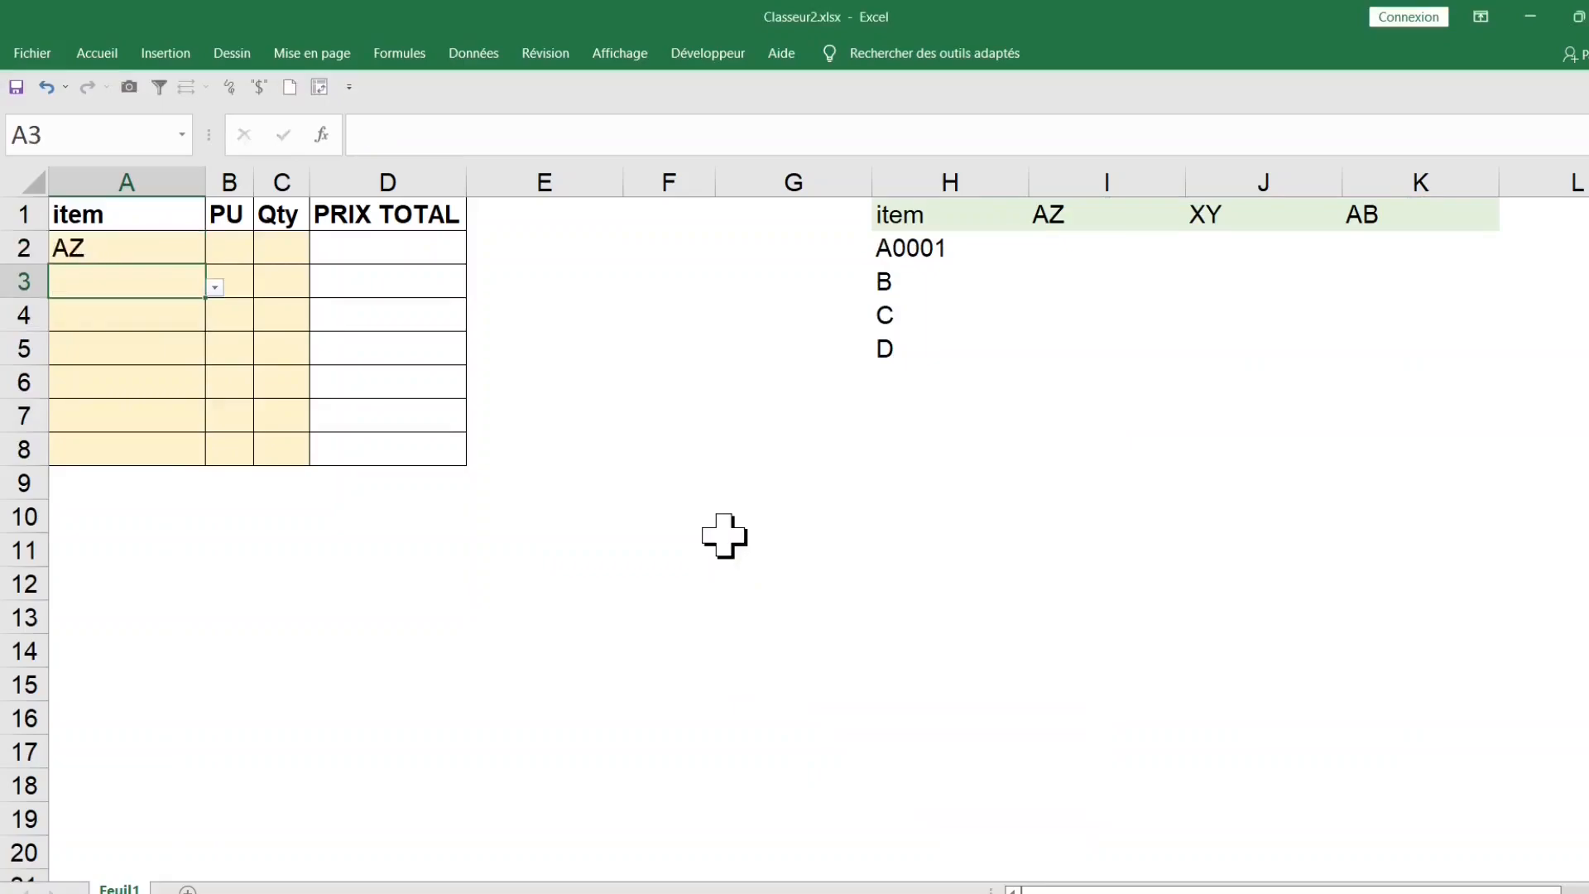
Step: Enter XY in cell A3 and AB in cell A4
type("XY")
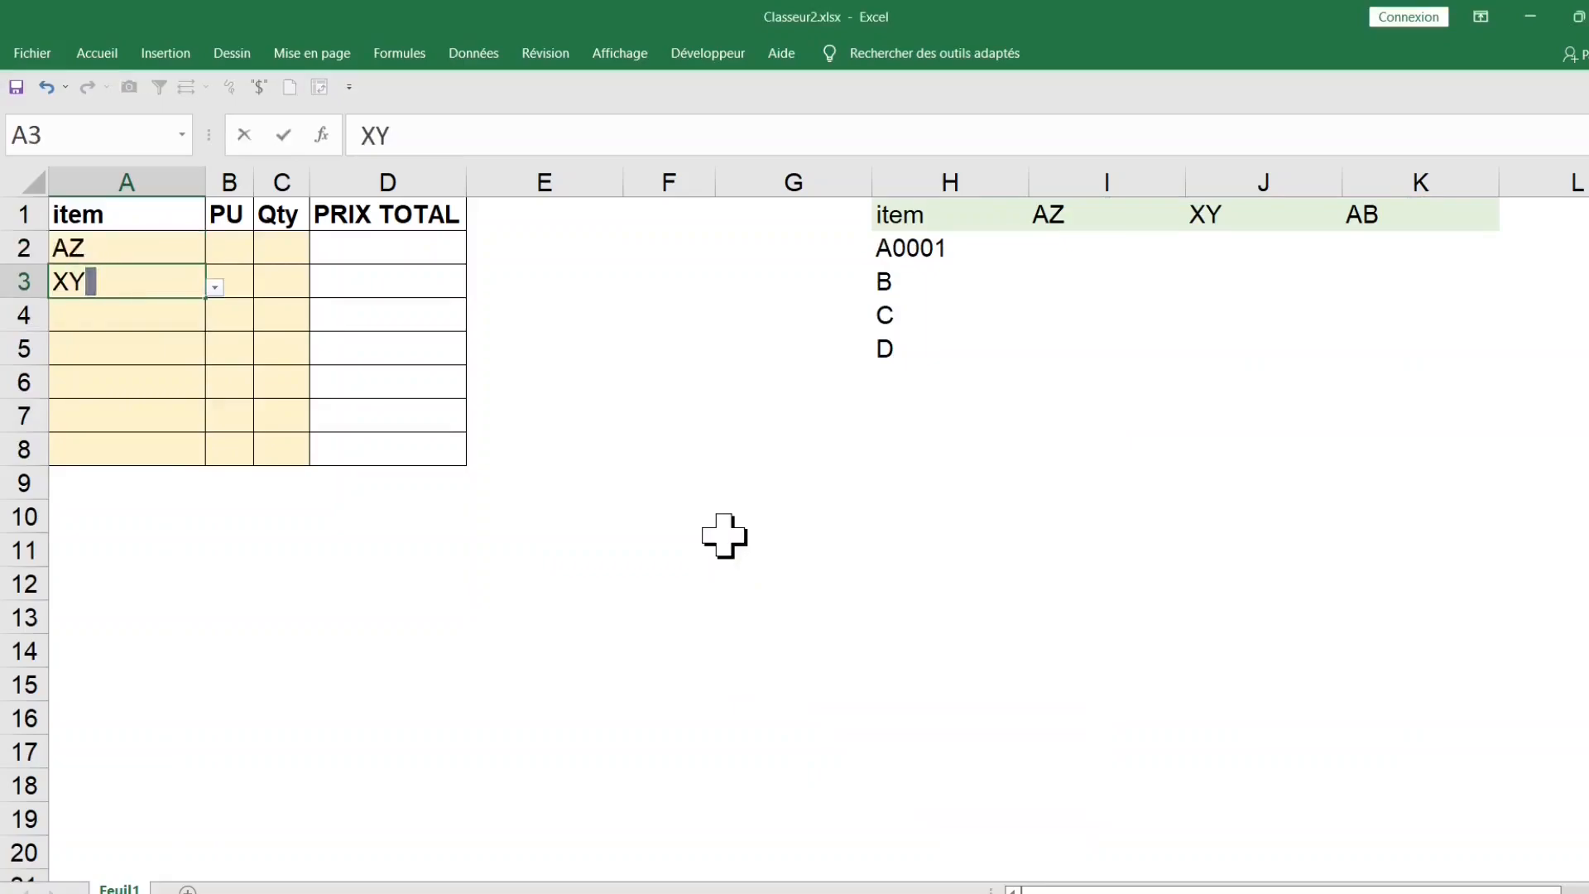
key("Return")
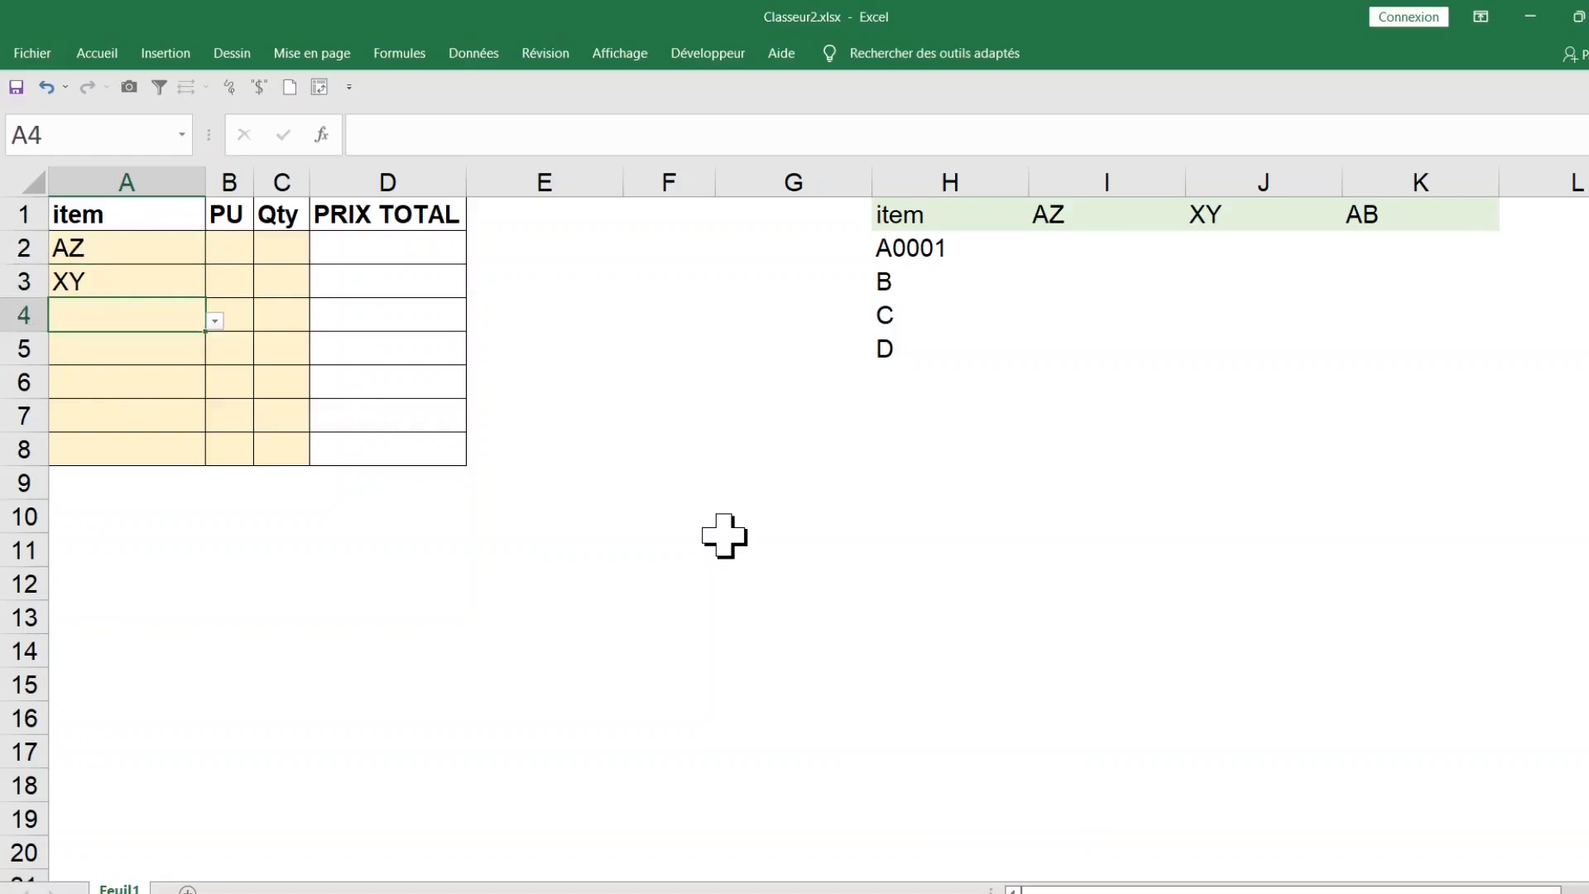
type("AB")
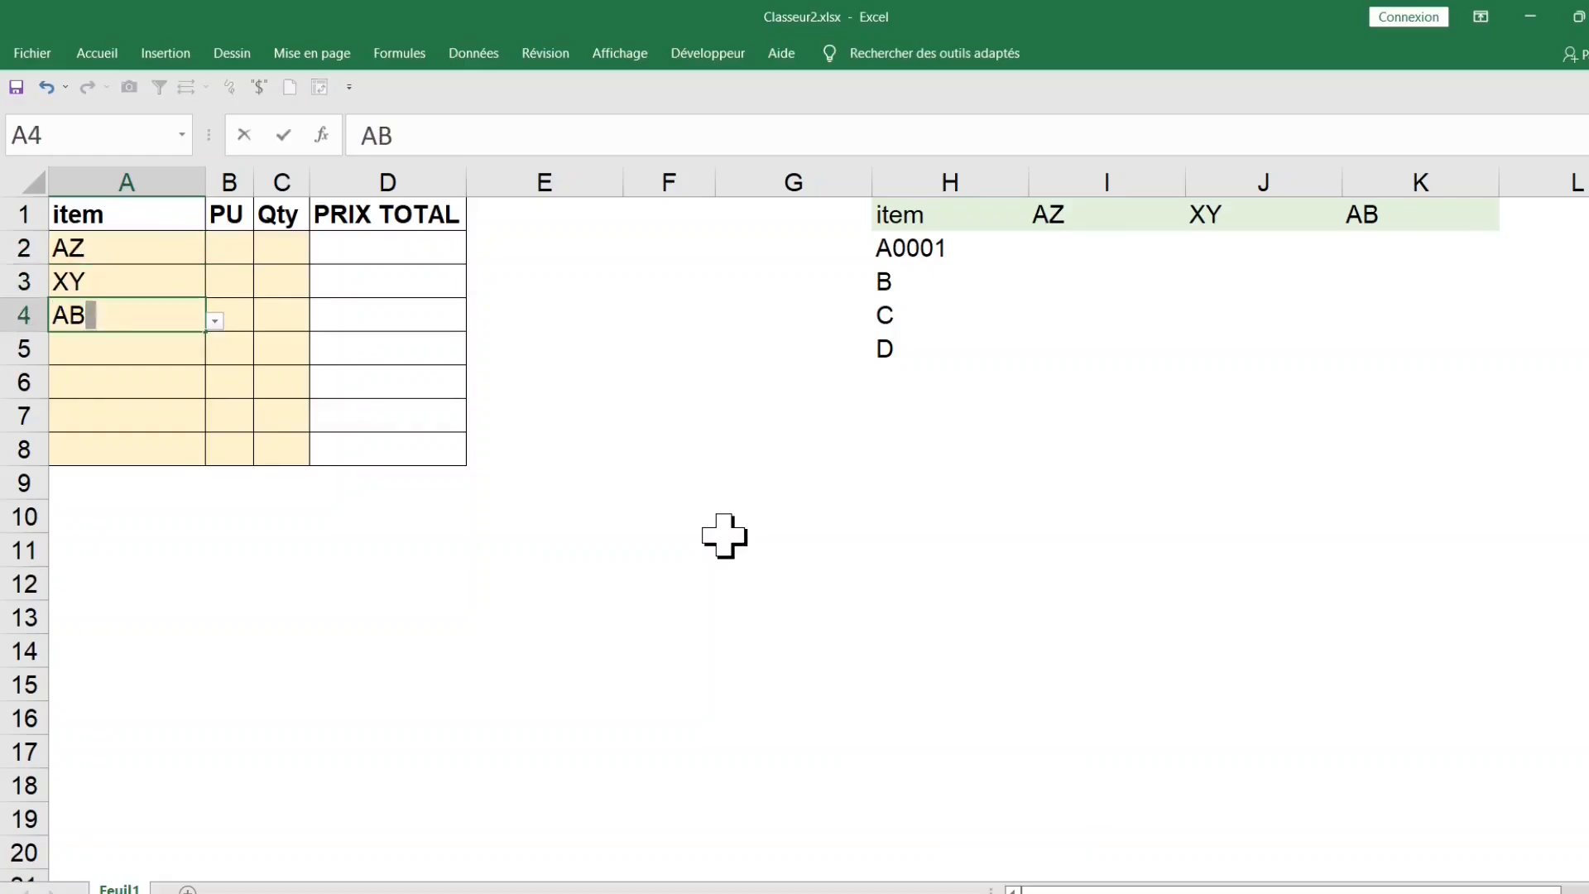
key("Return")
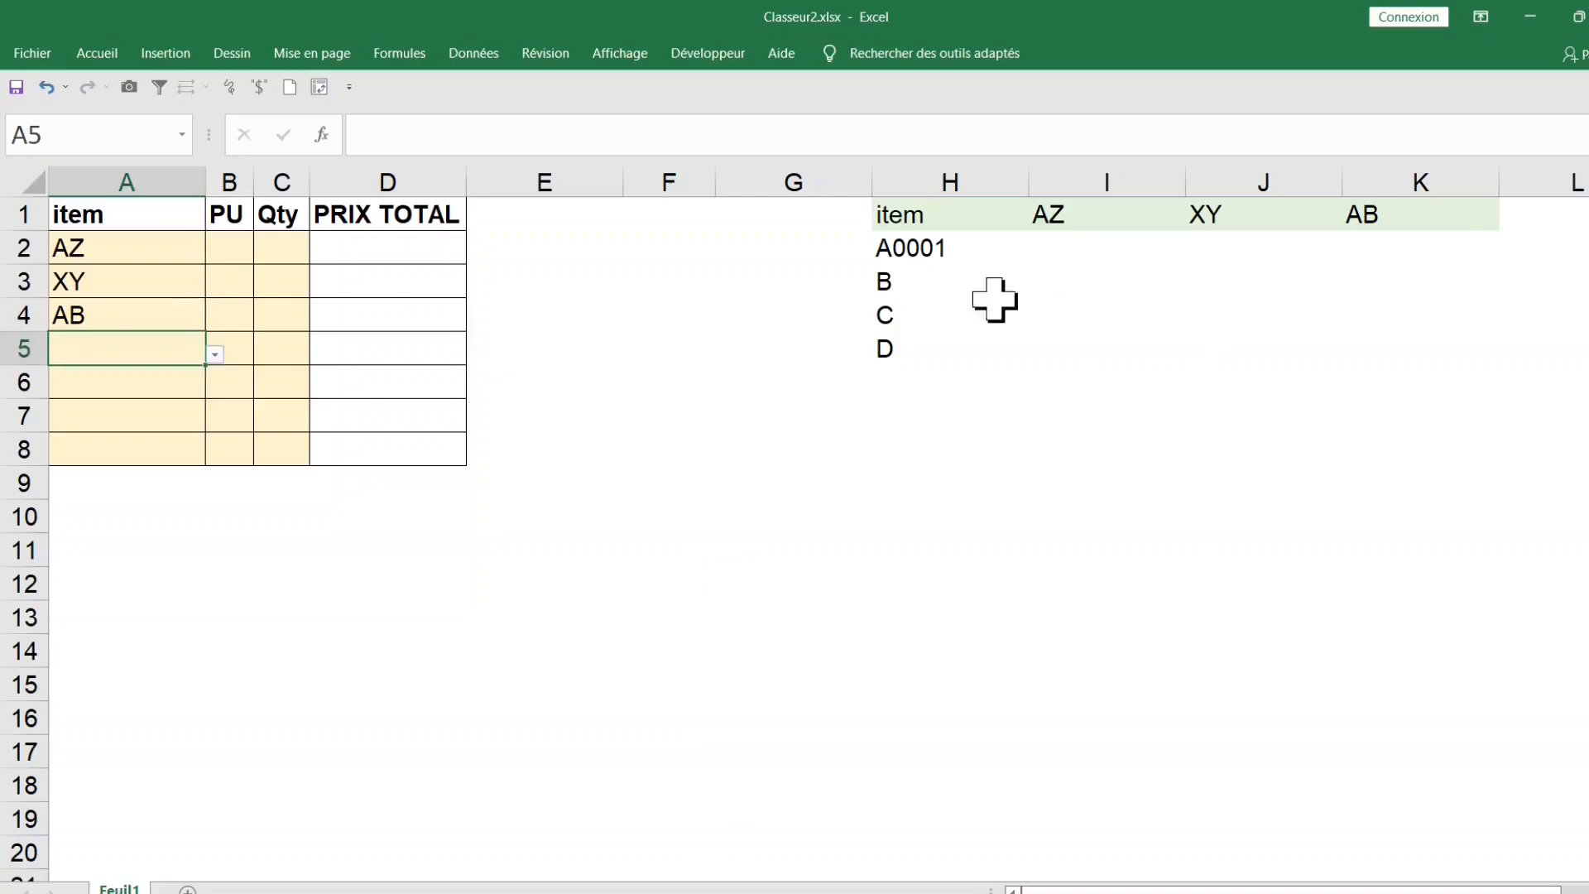
Step: Delete the test entries from item cells A2:A8
left_click_drag(117, 249, 121, 449)
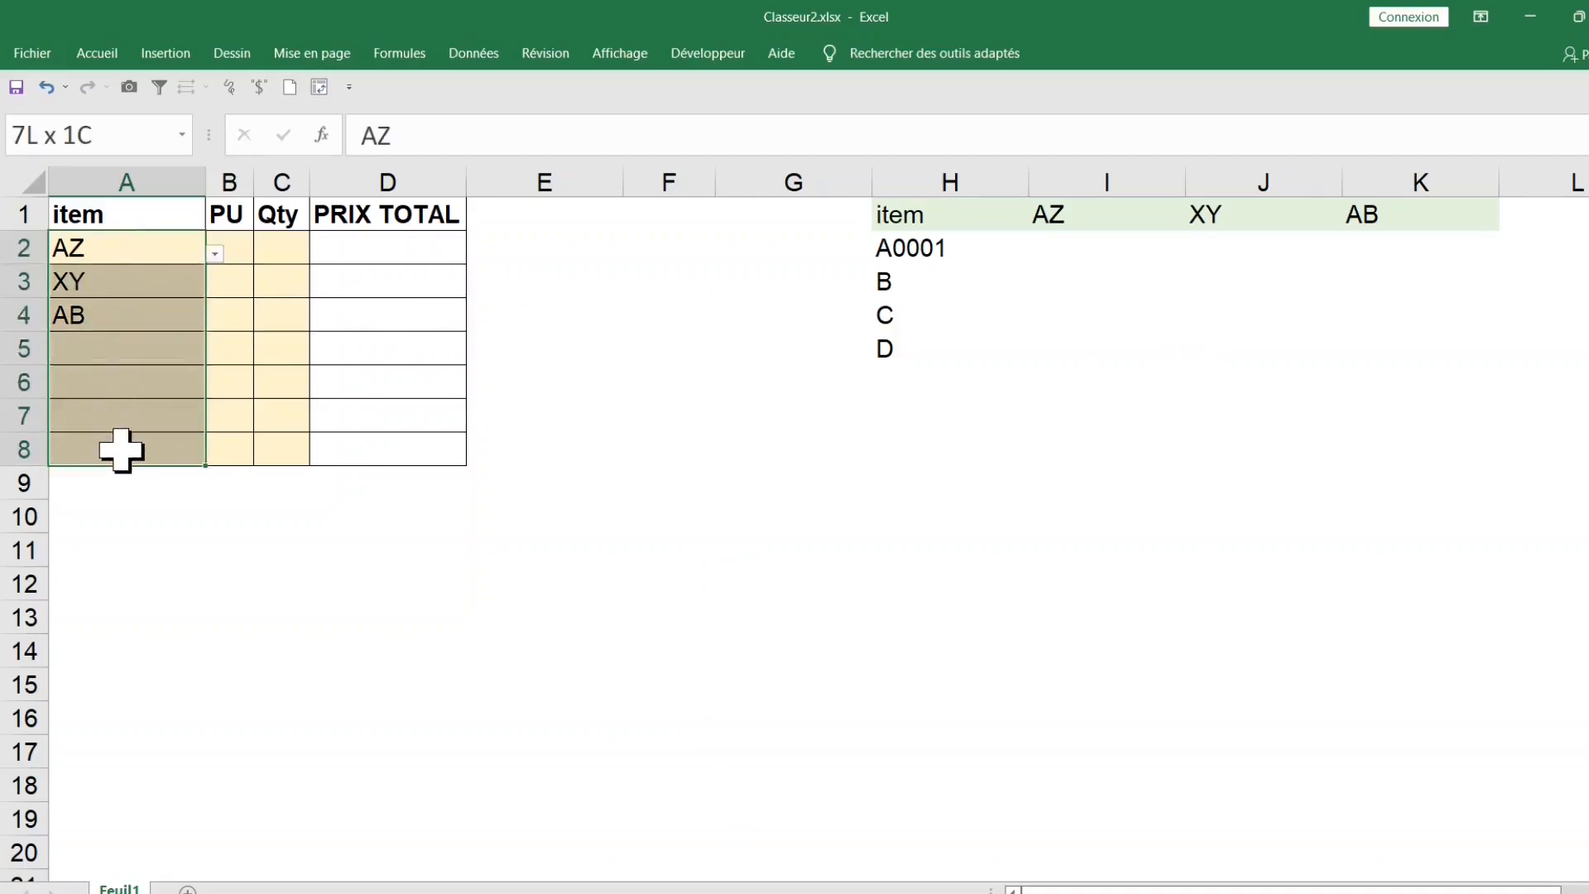
key("Delete")
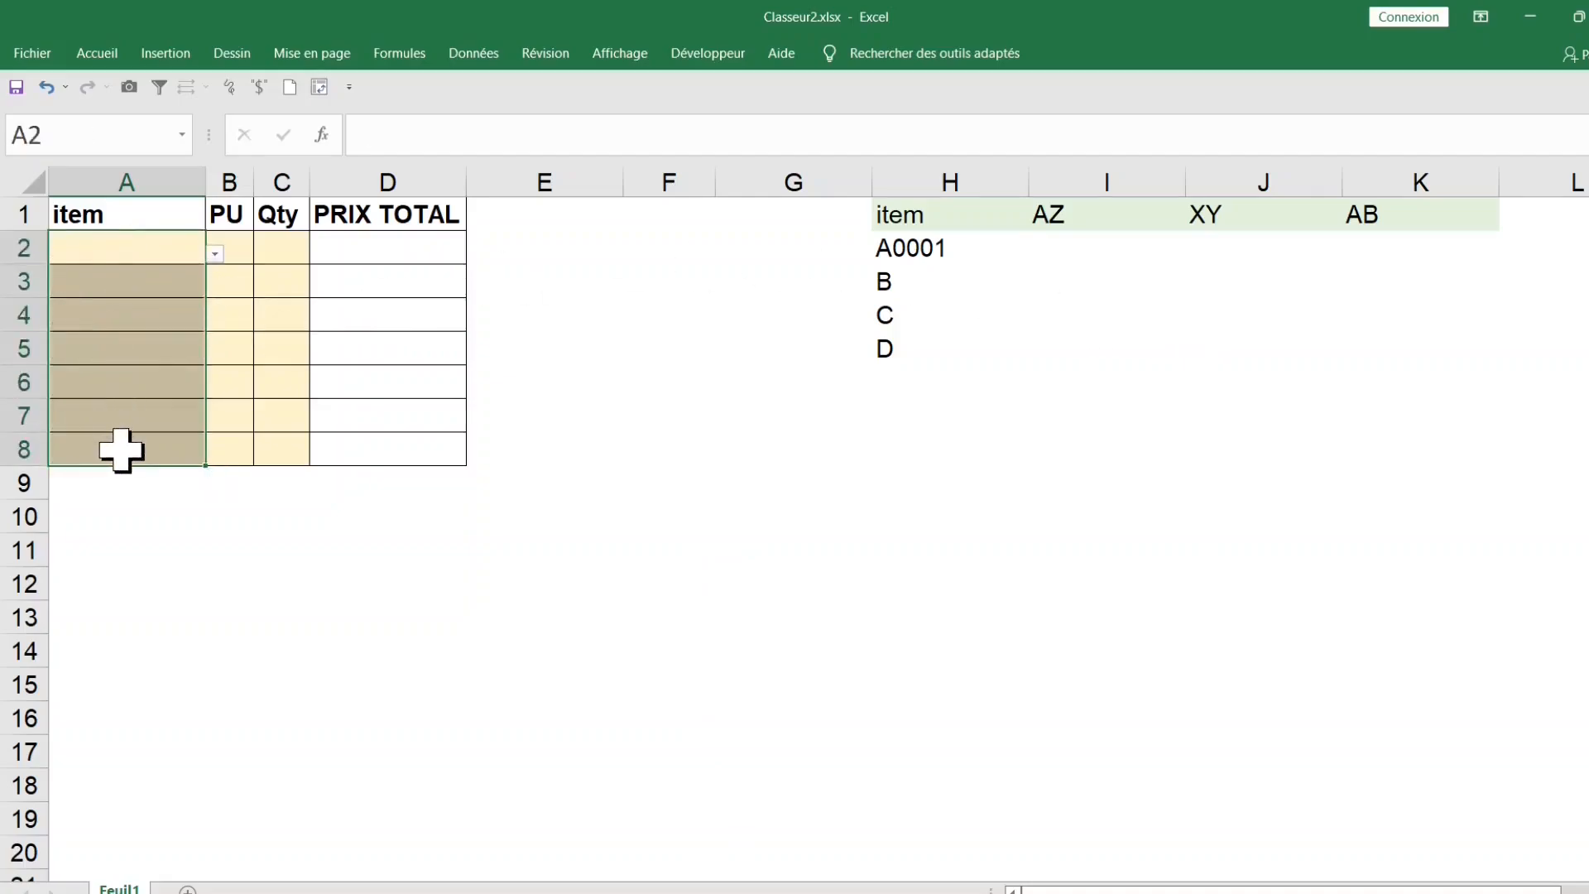
left_click(121, 450)
Step: Set the error alert style of the data validation on cells A2:A8 to Avertissement
left_click_drag(141, 256, 145, 443)
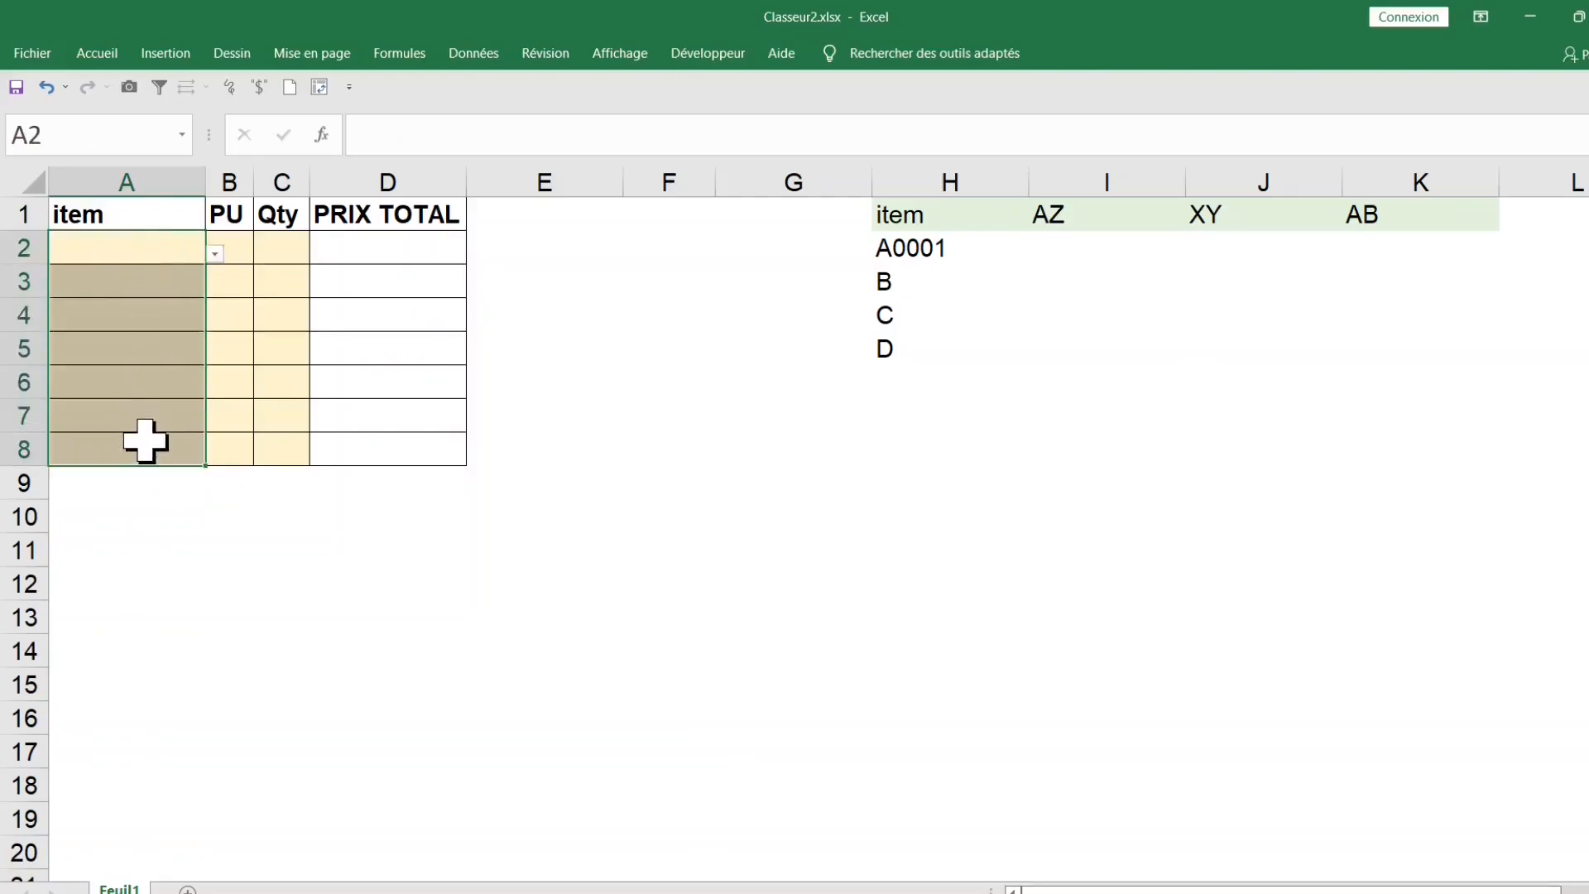
left_click(479, 53)
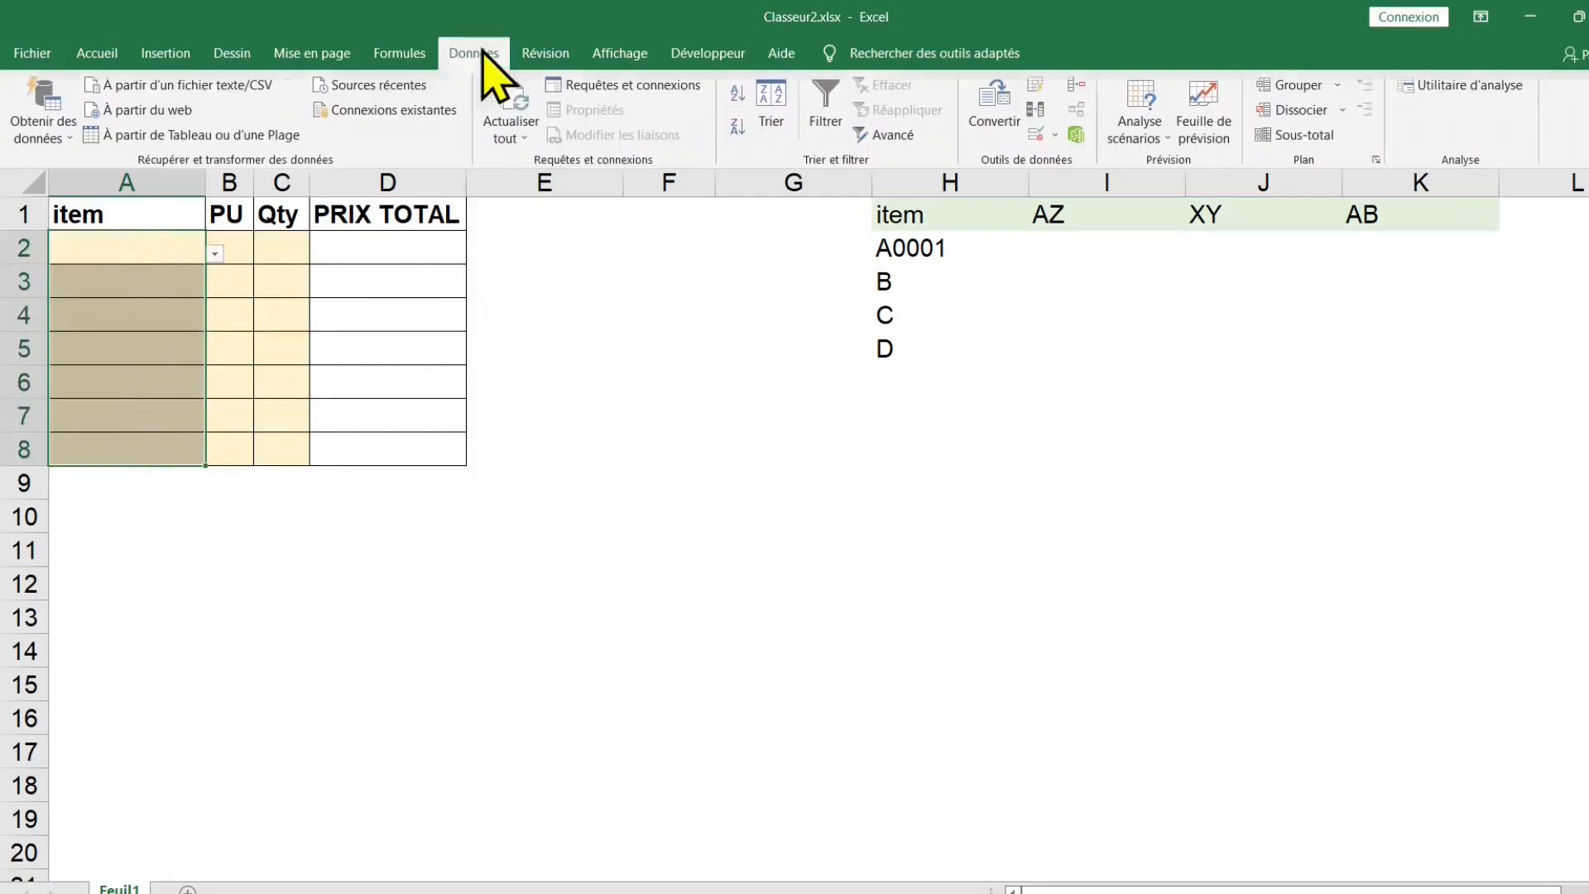
left_click(1034, 135)
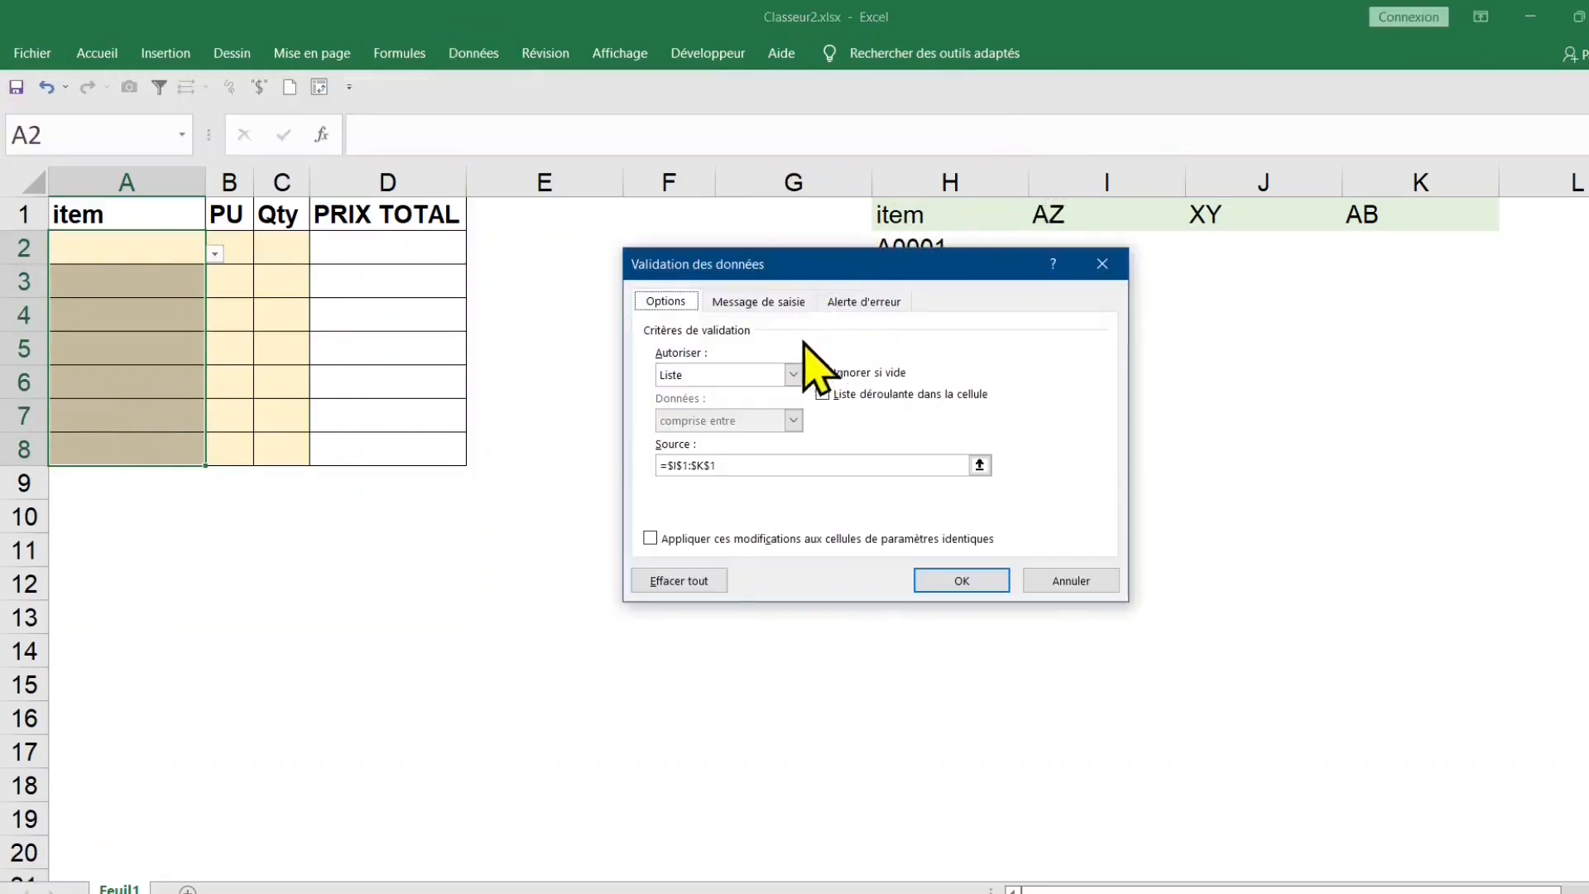
left_click(841, 305)
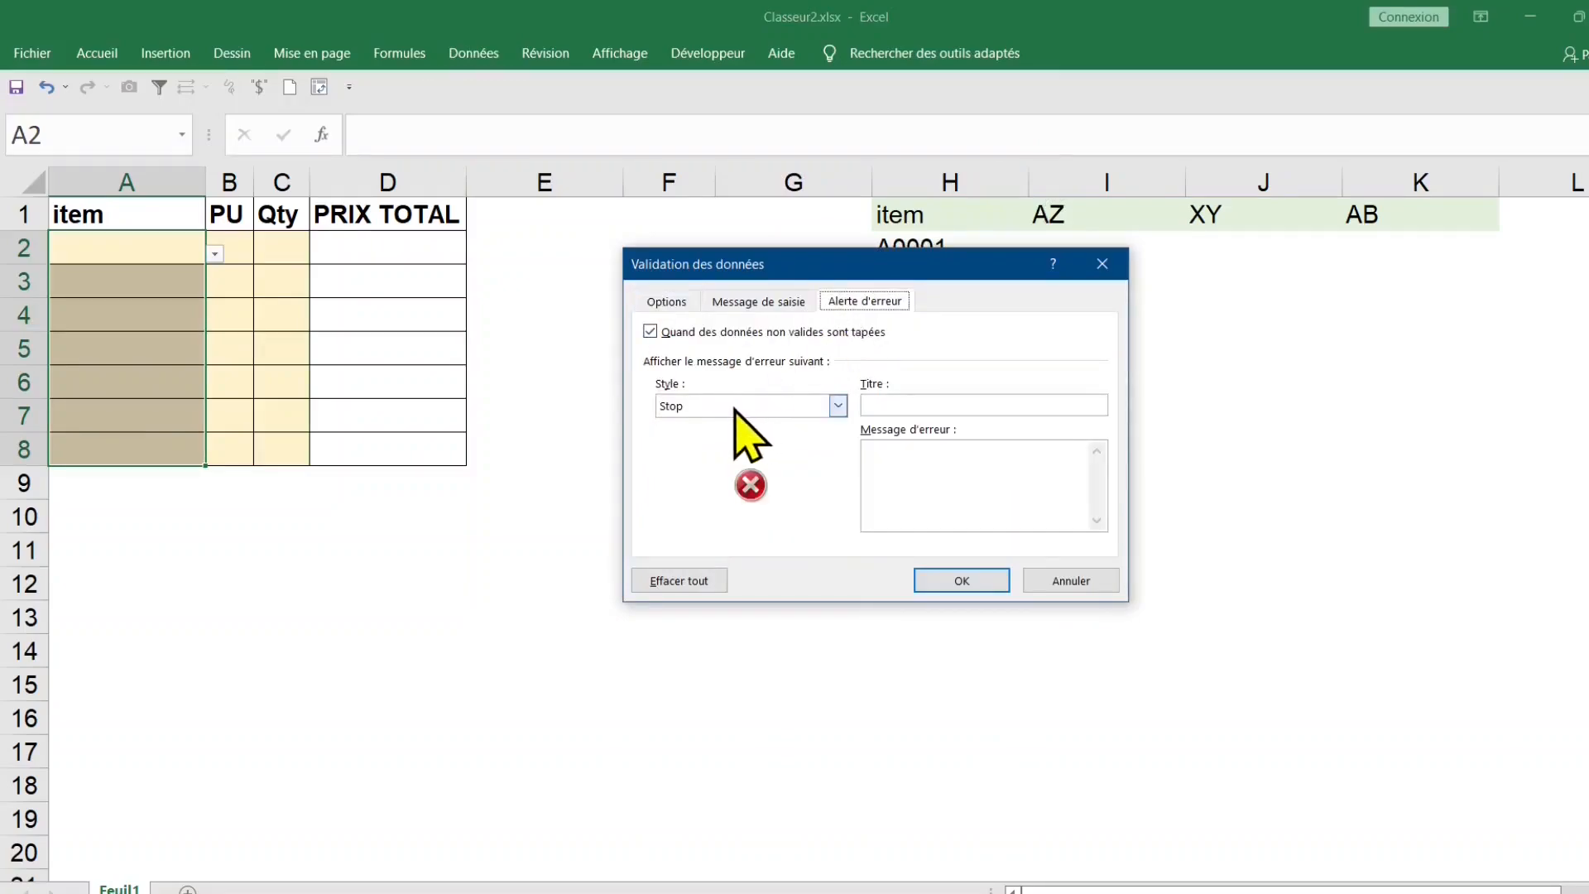
left_click(801, 407)
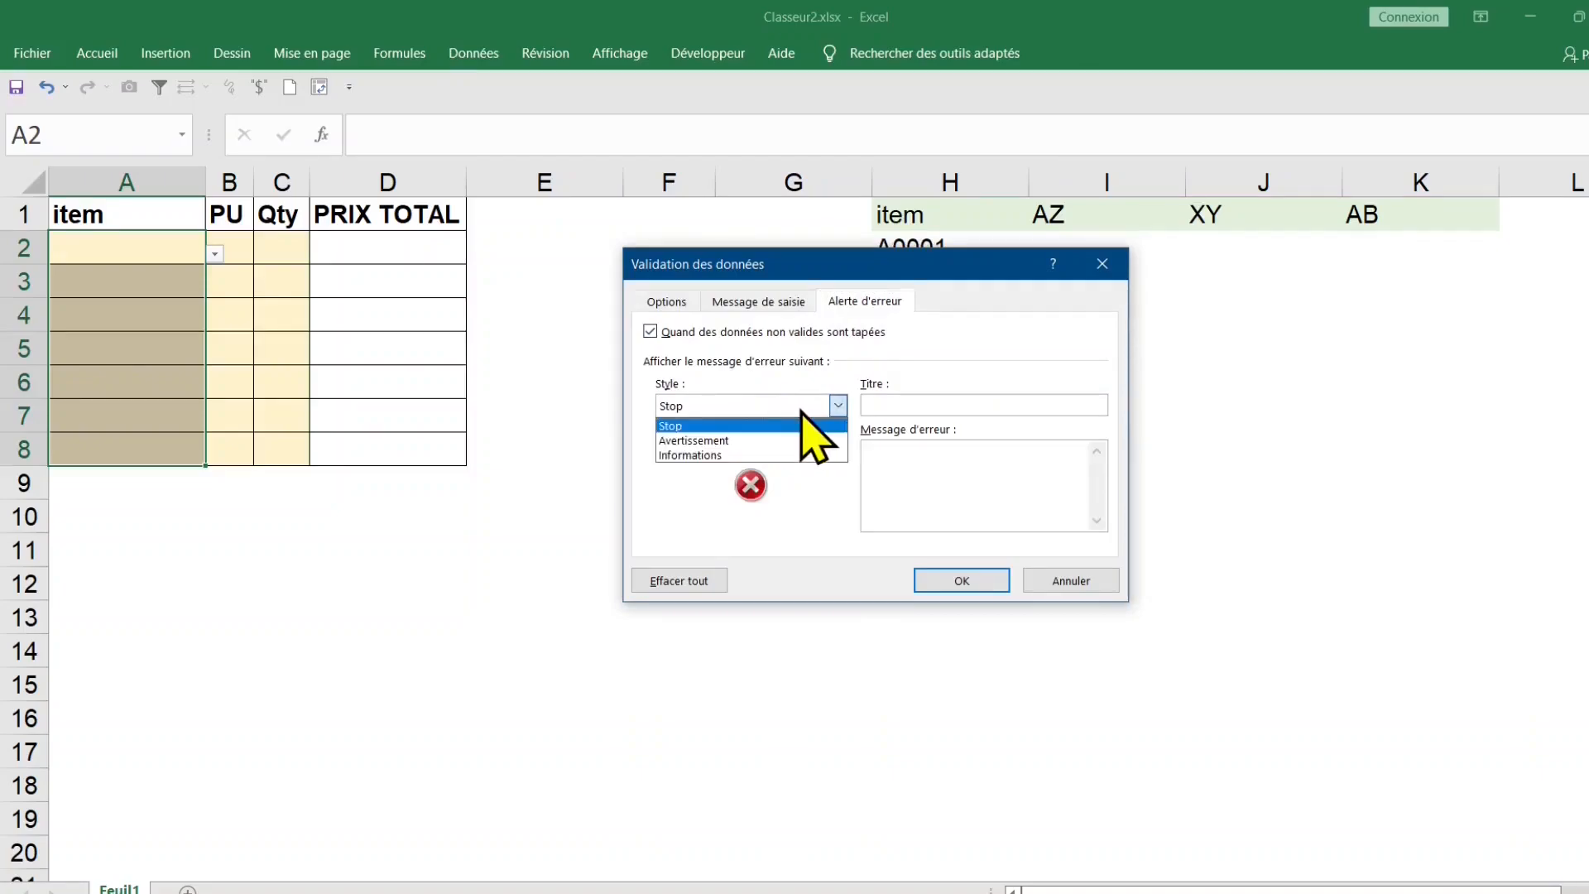
left_click(745, 441)
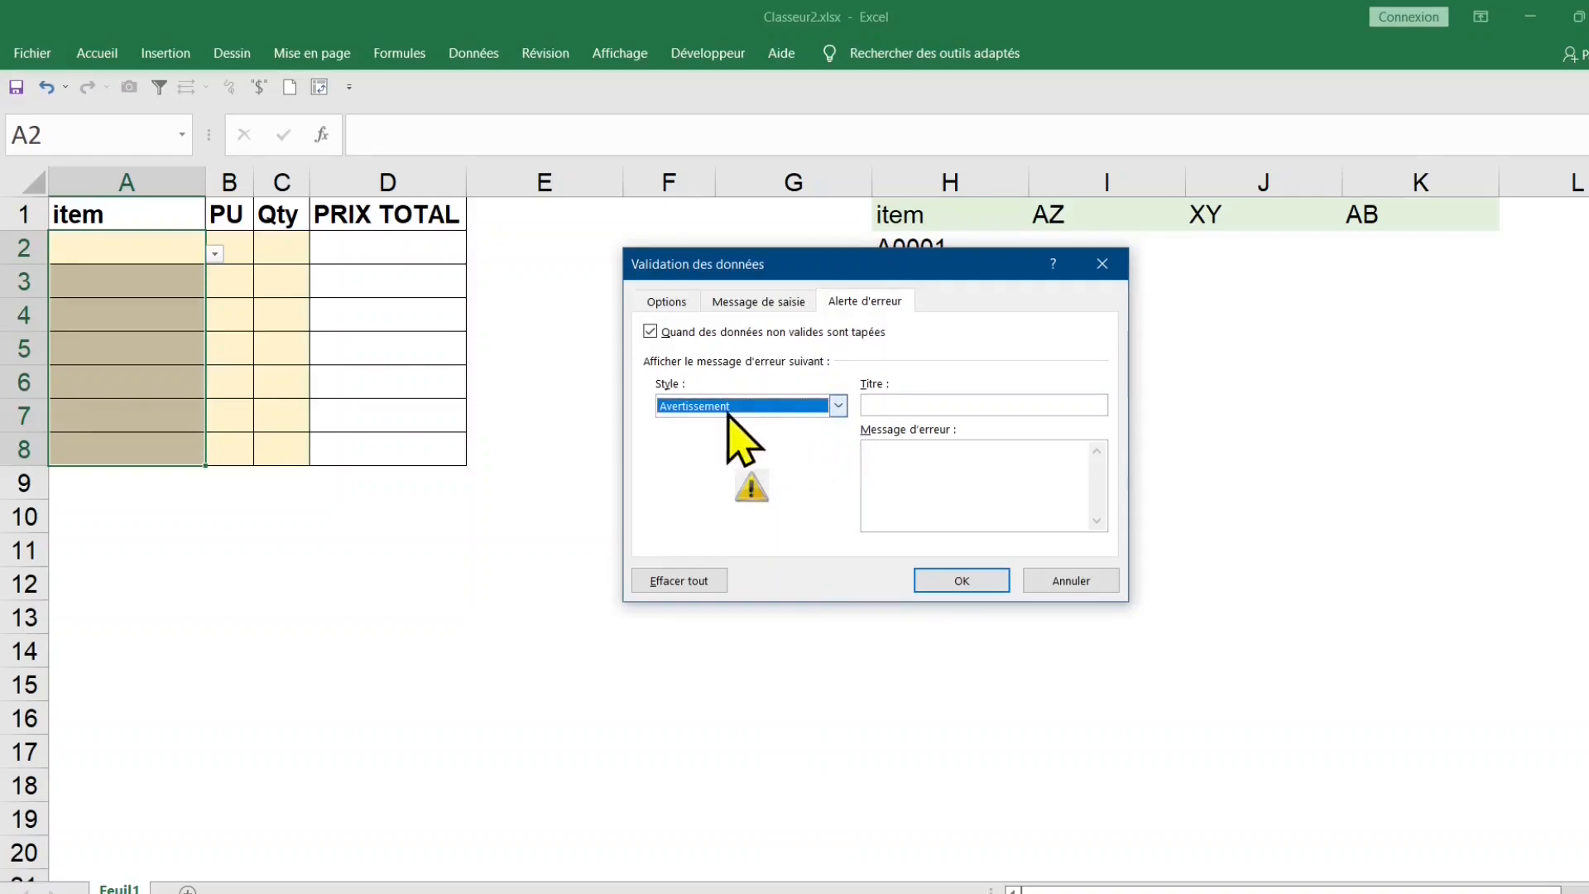
left_click(786, 414)
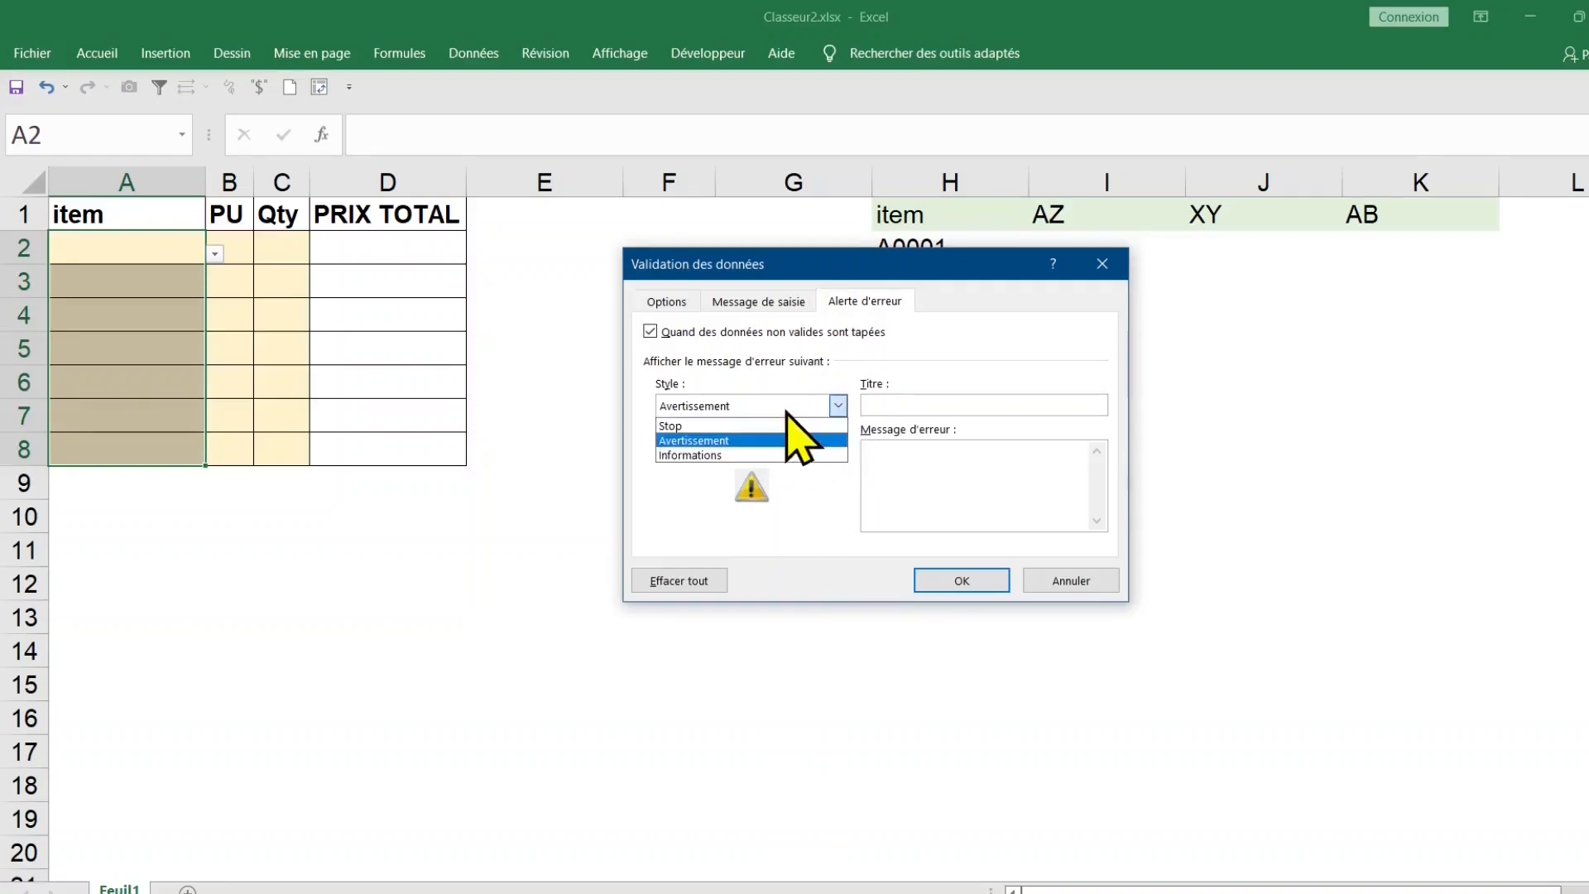
left_click(787, 412)
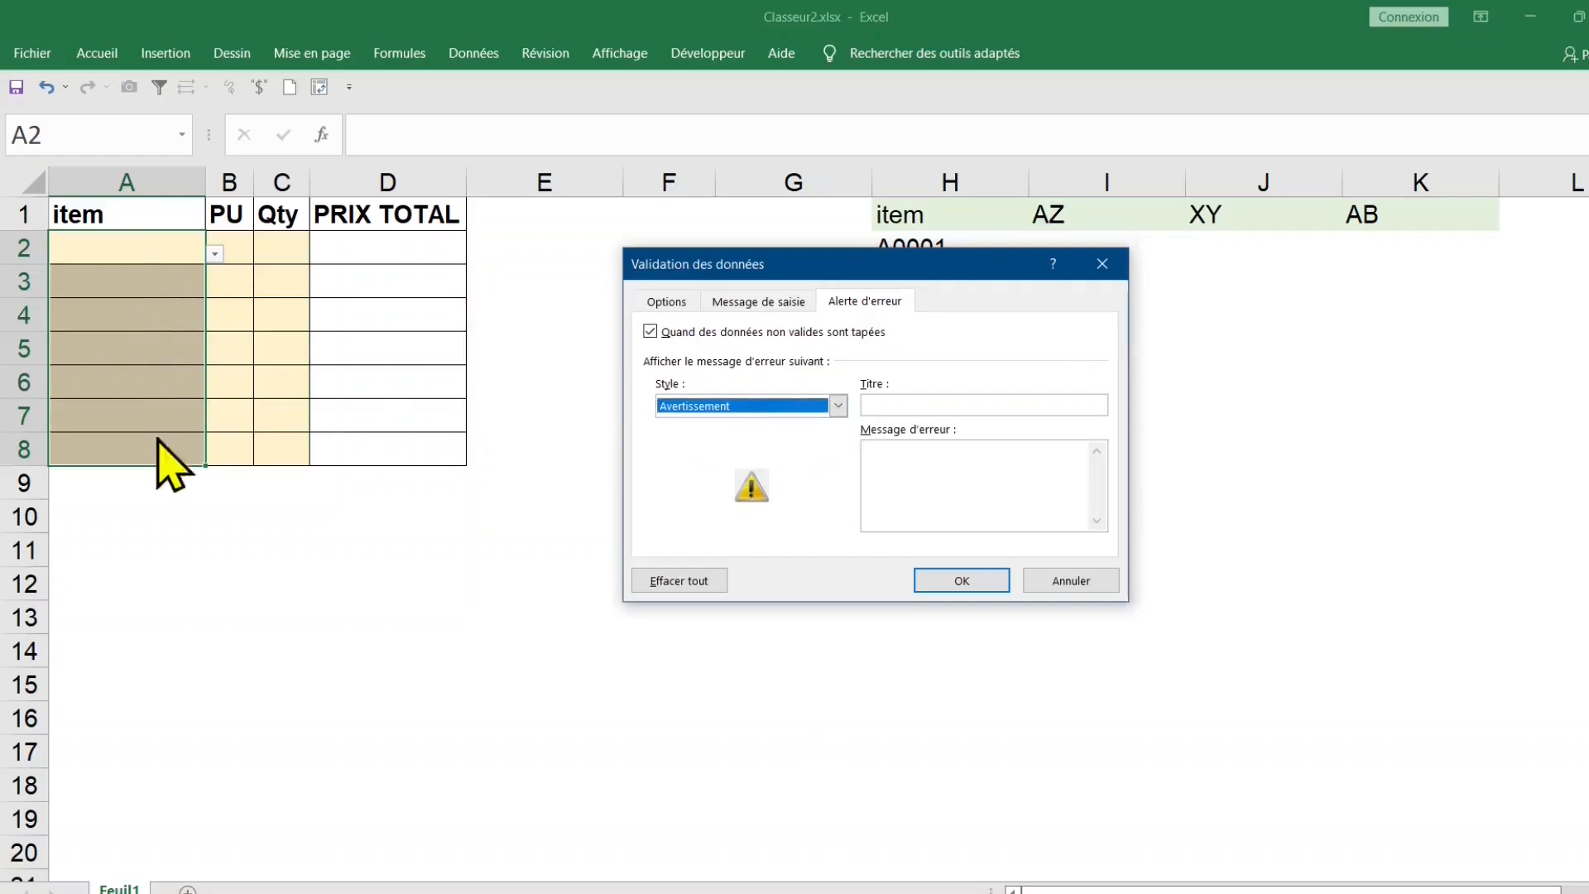
left_click(943, 582)
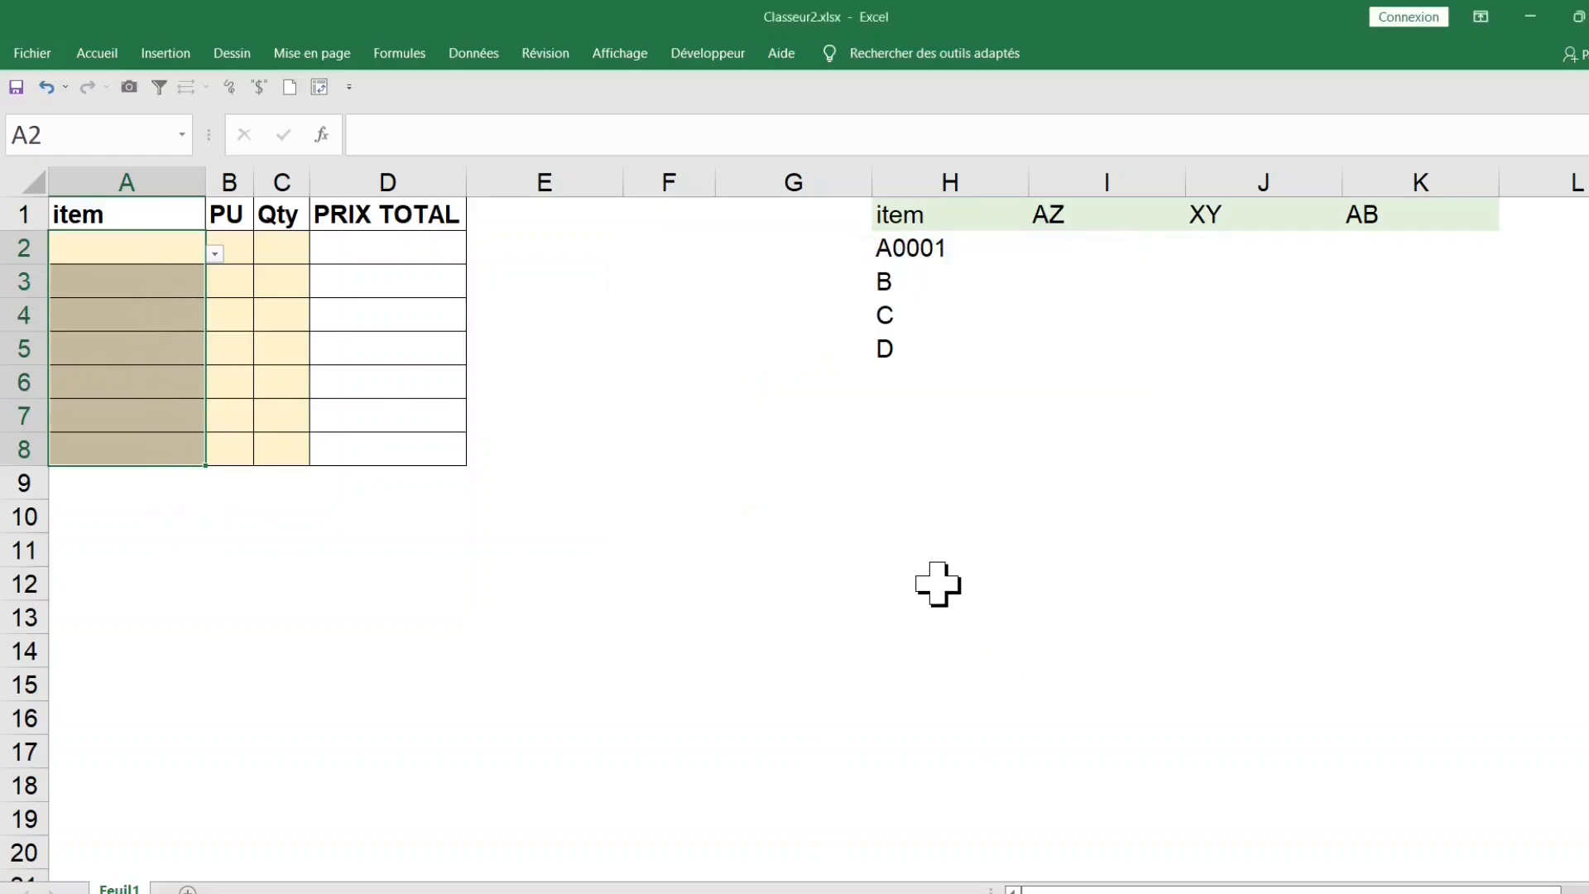
Step: Enter the unlisted value ABC in cell A2 and choose to keep it despite the validation warning
left_click(145, 252)
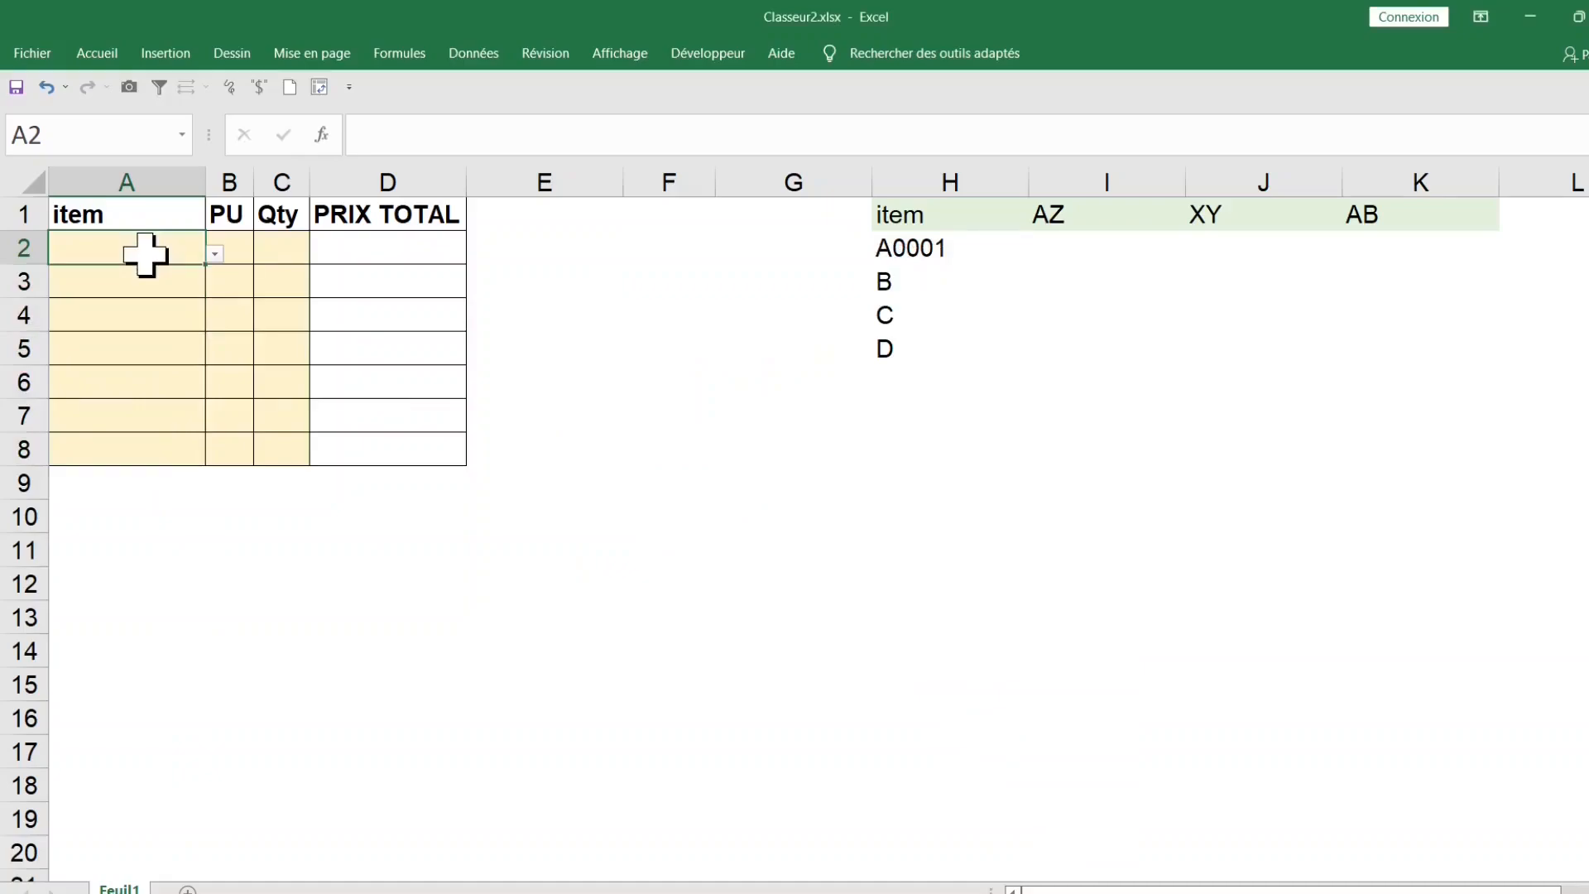
type("A")
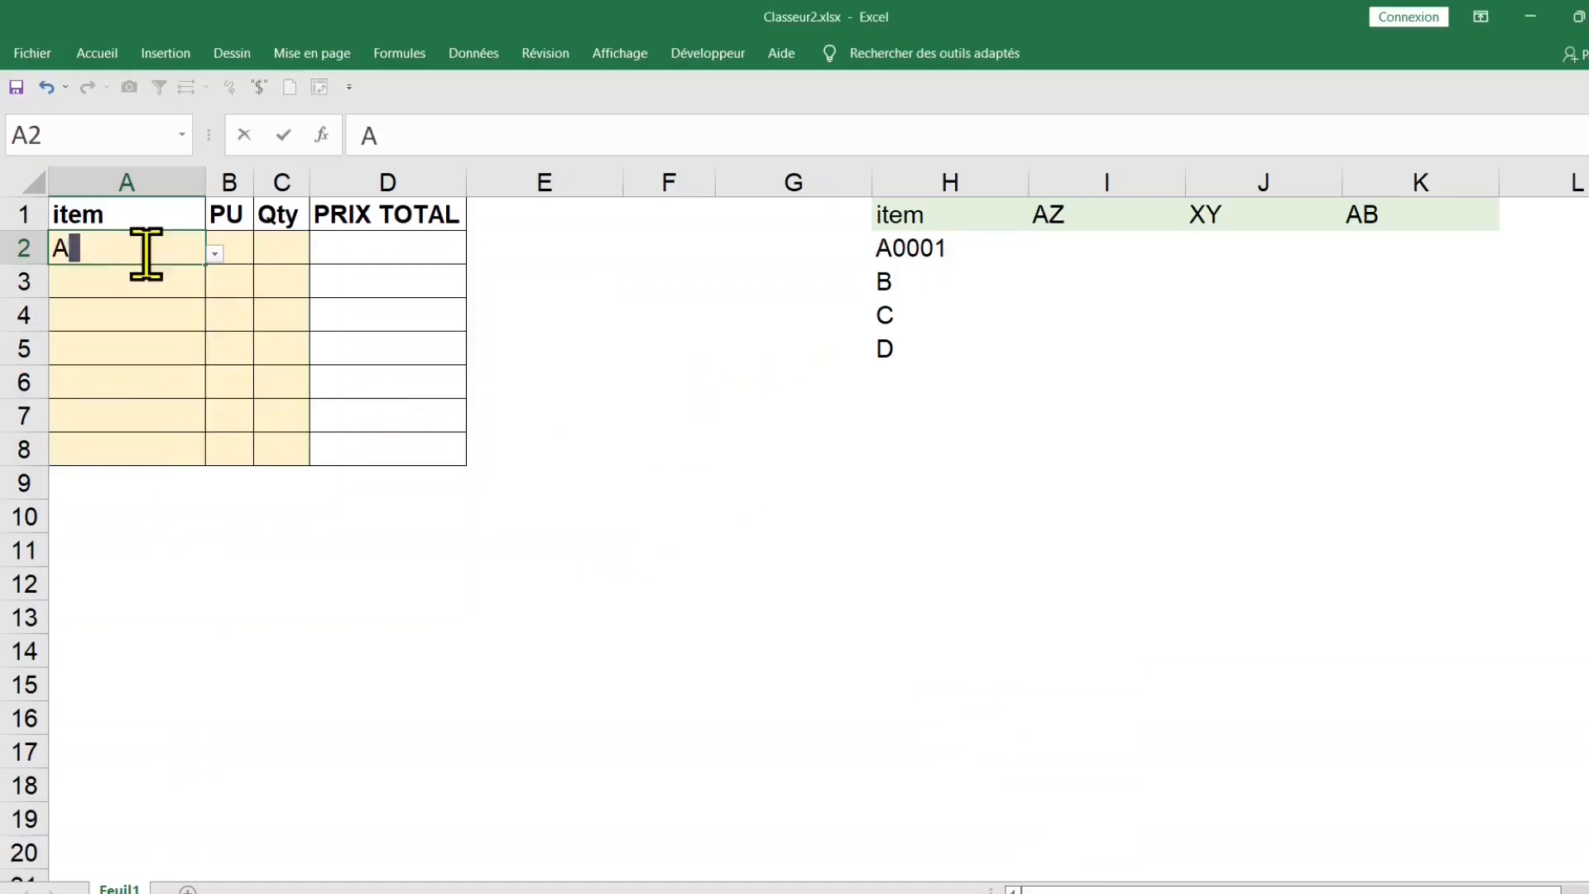
type("BC")
key("Return")
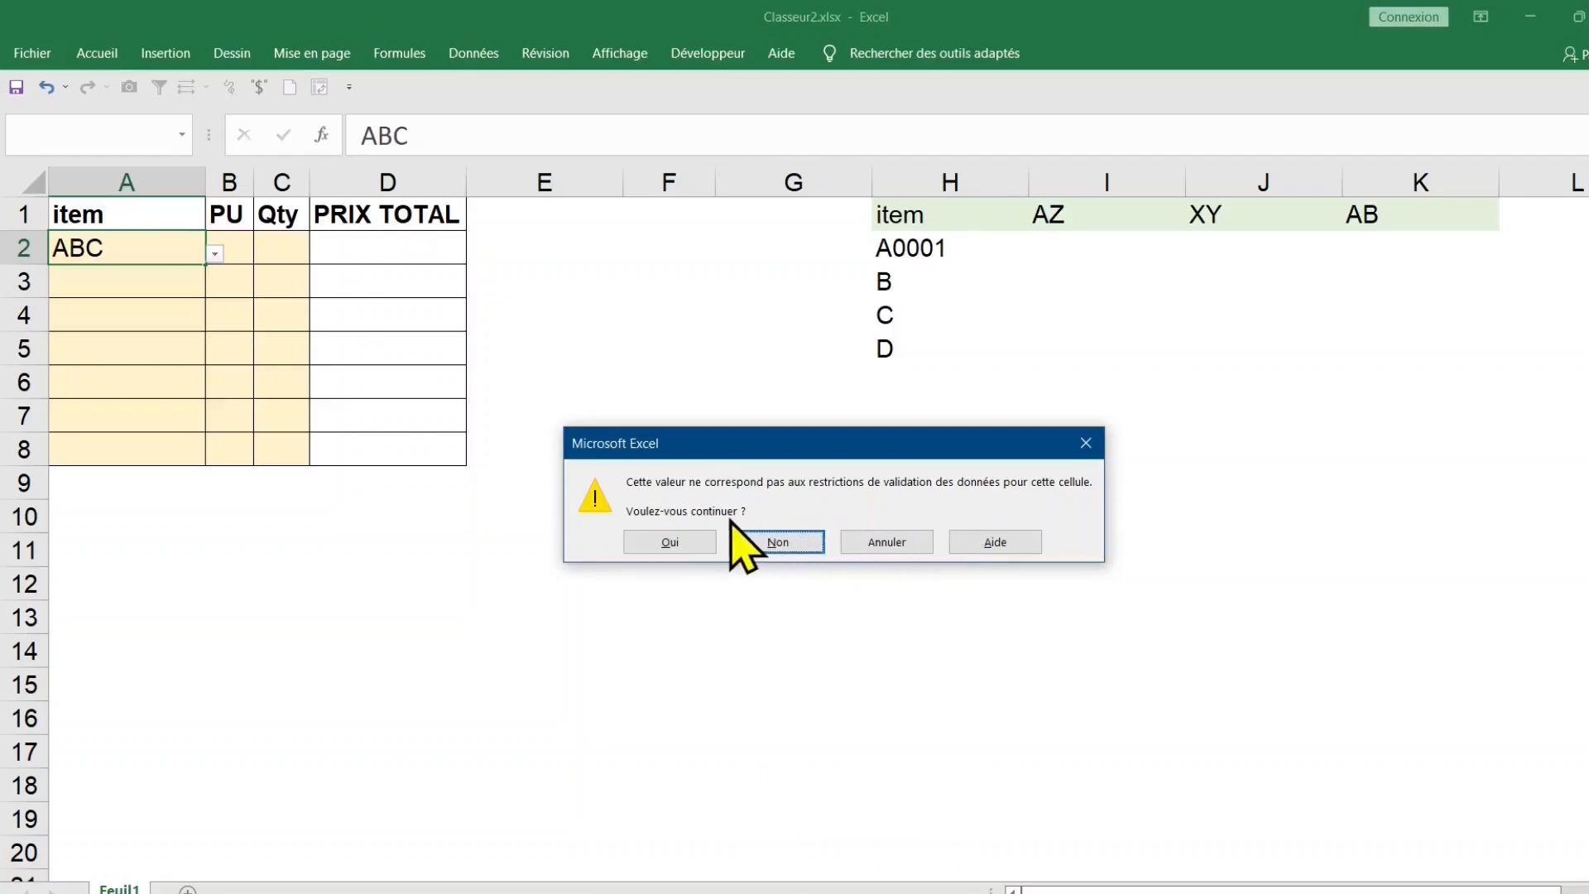
left_click(671, 545)
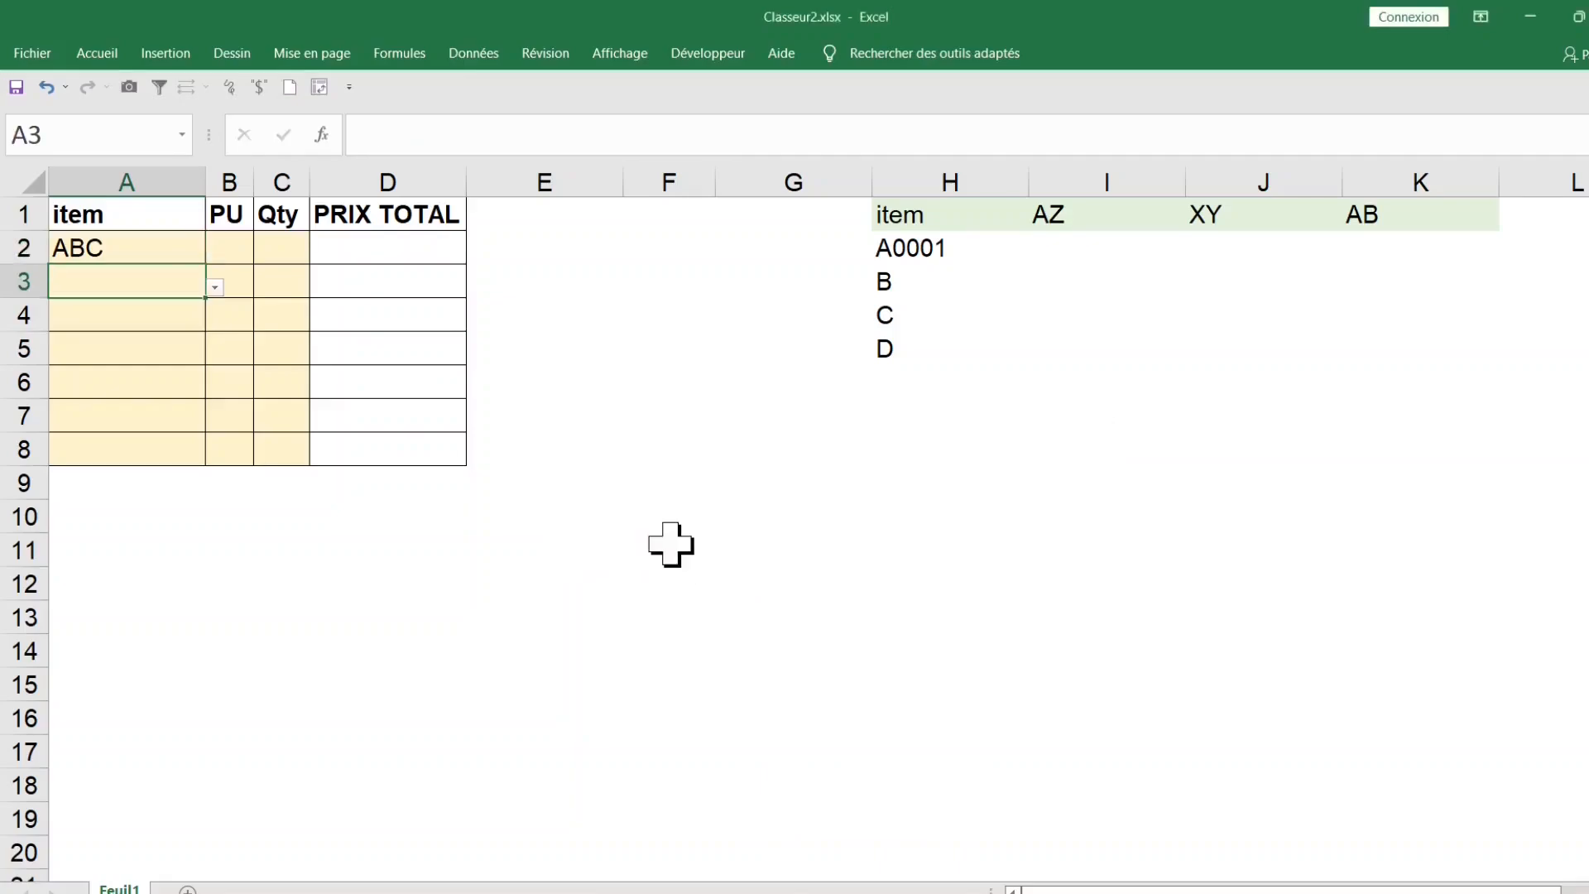
left_click(178, 244)
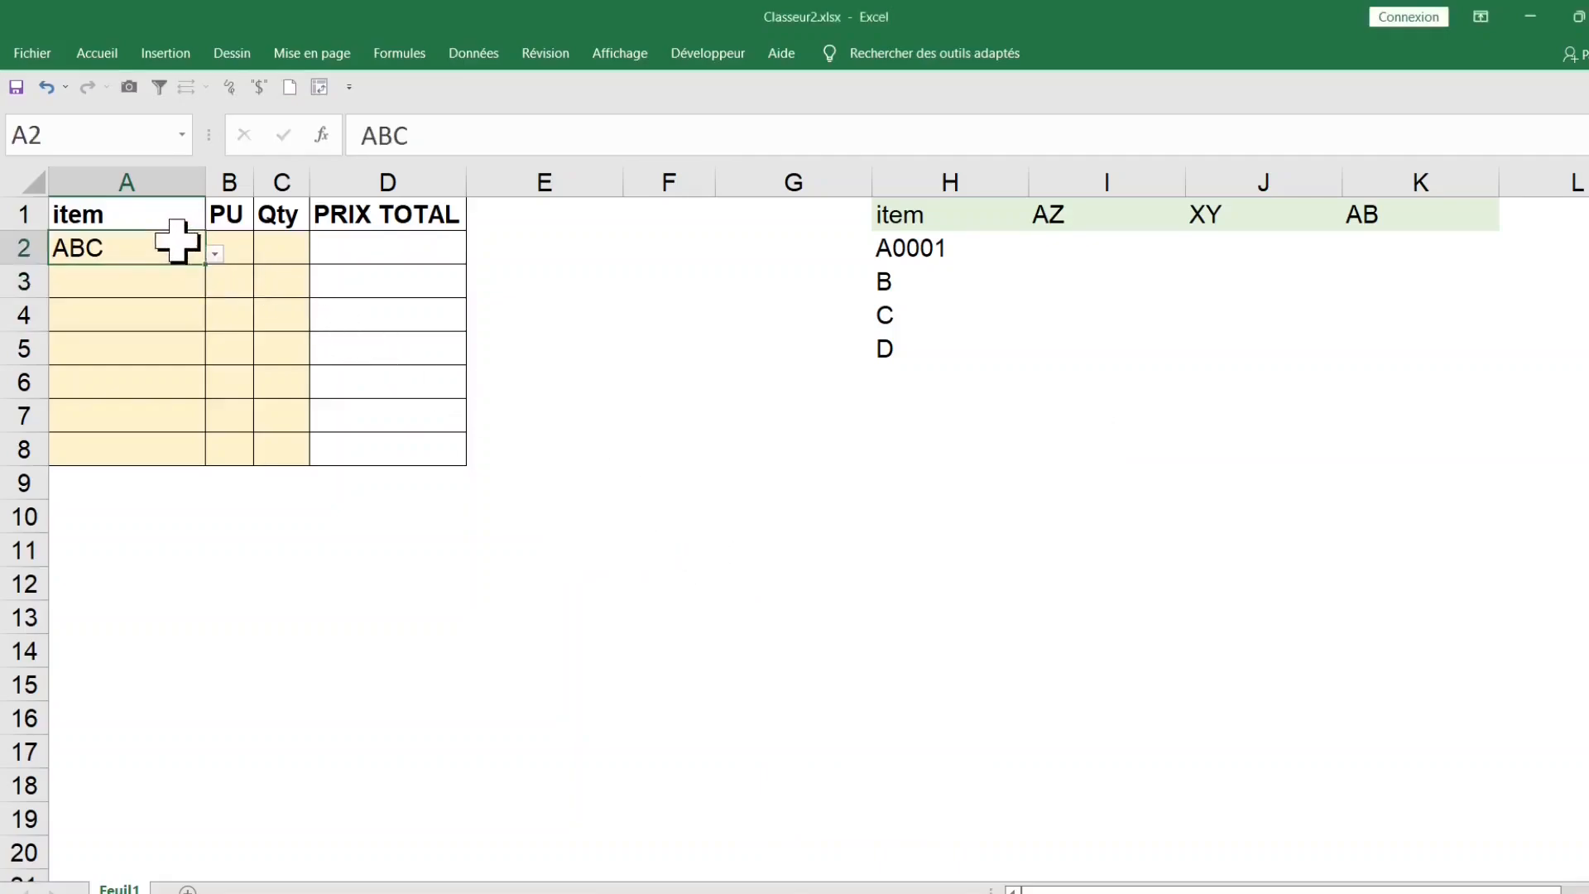
left_click(153, 285)
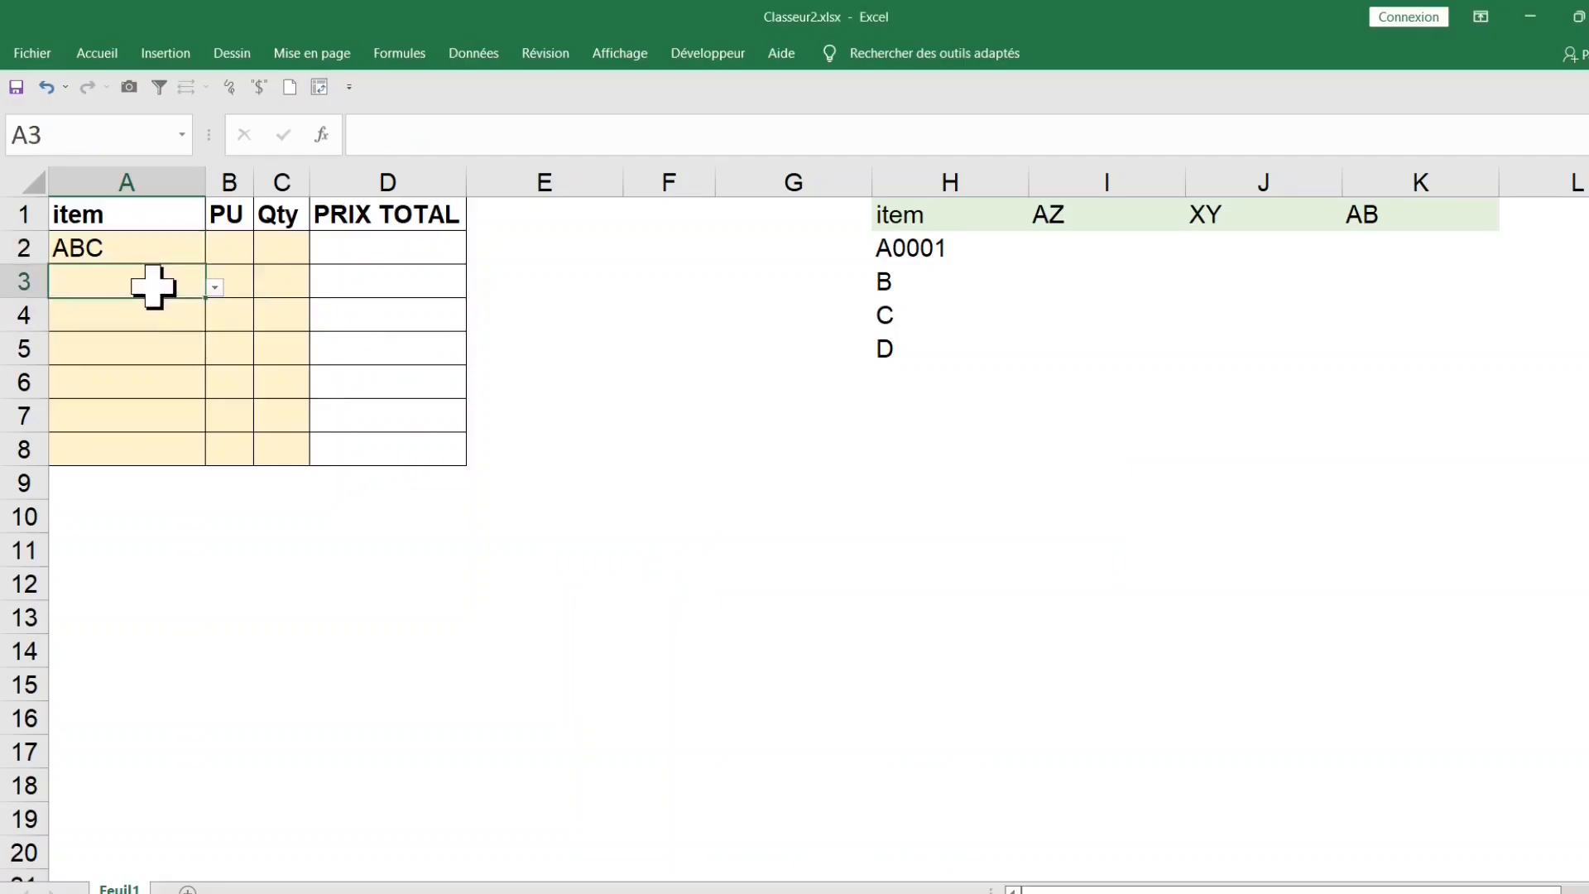
Step: Try to enter the unlisted value 1122 in cell A3, decline the validation warning and clear the entry
type("1122")
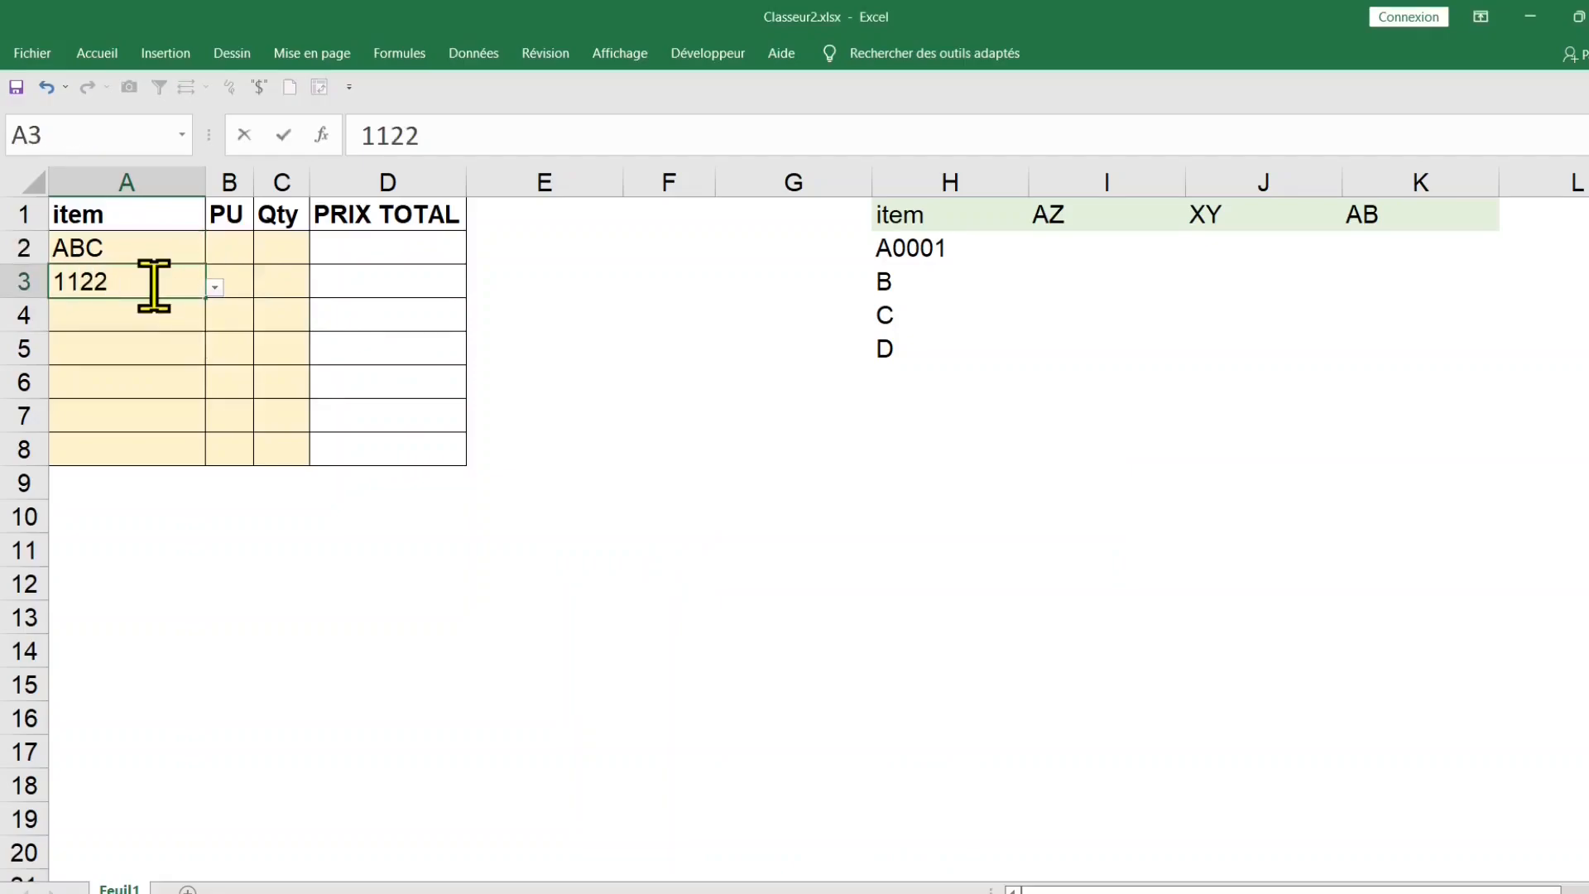
key("Return")
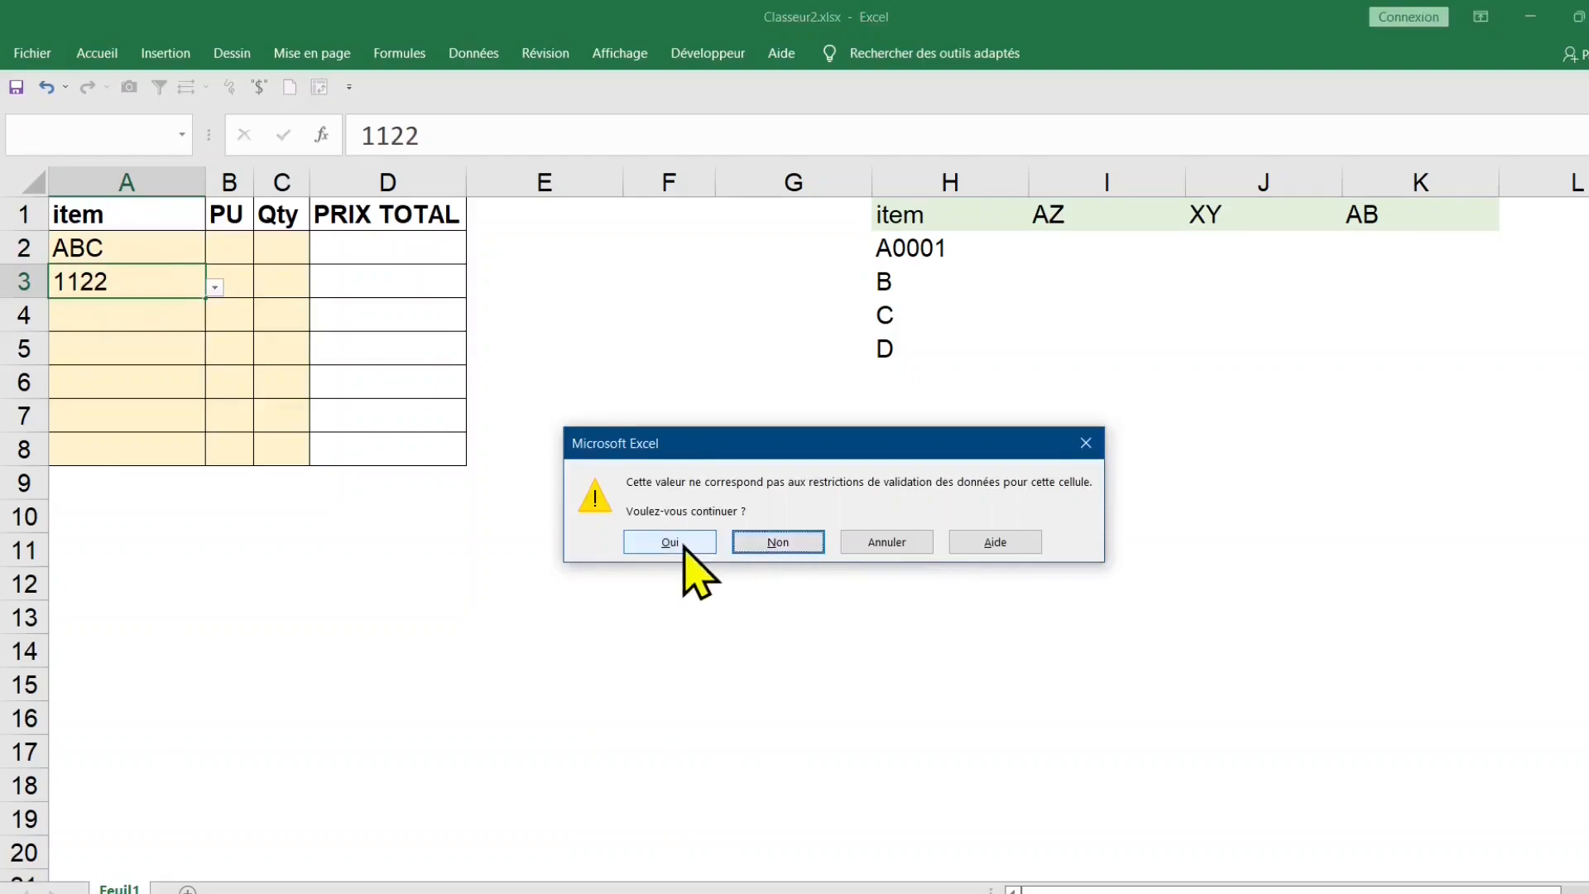
left_click(755, 544)
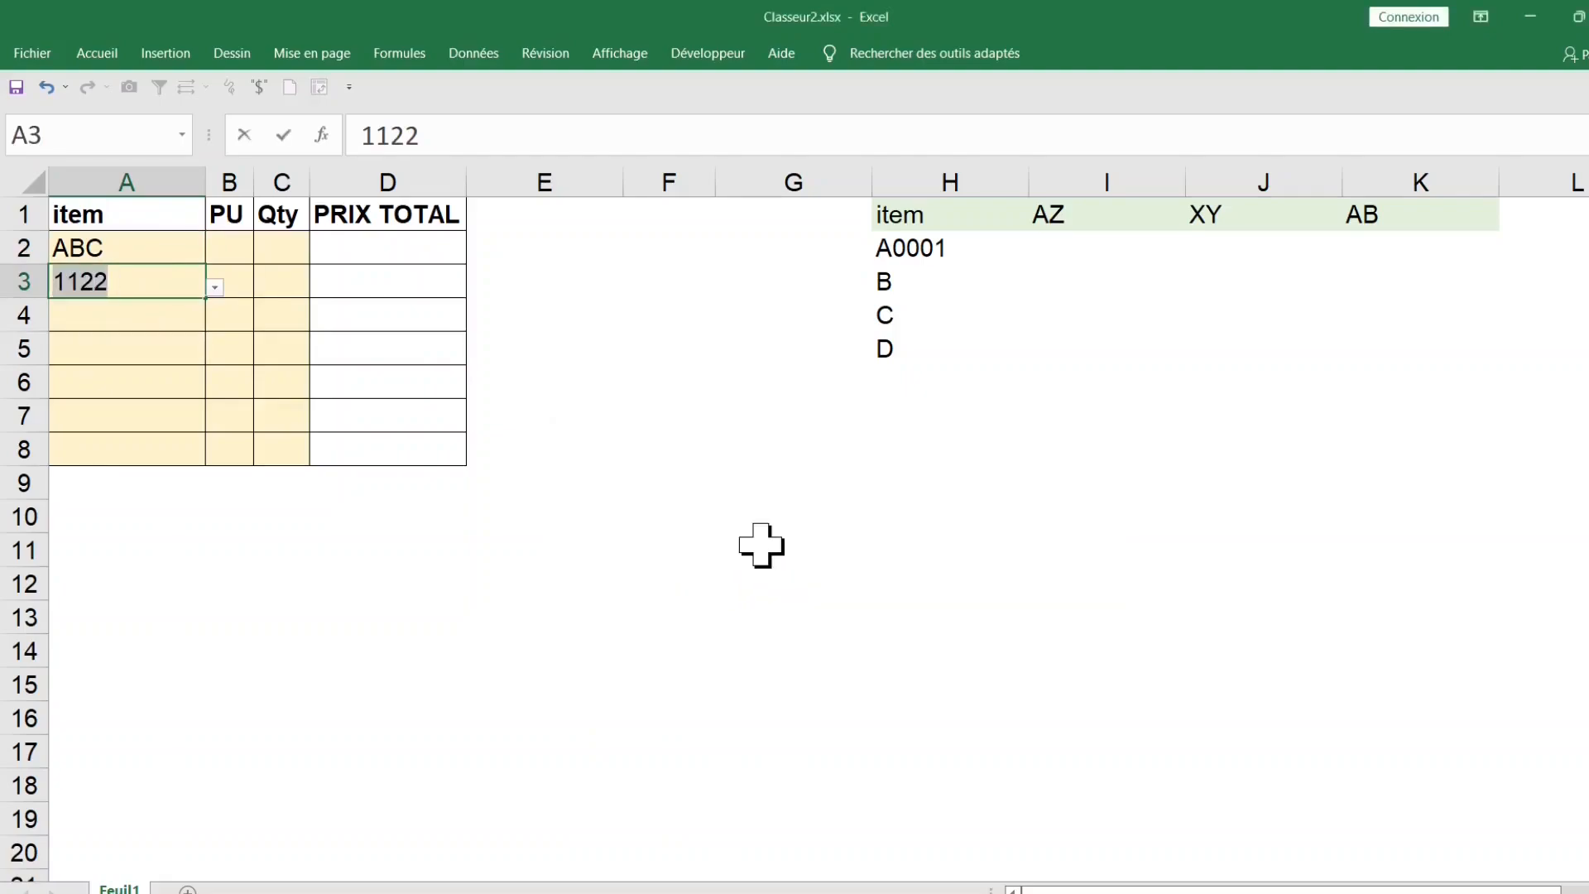
key("BackSpace")
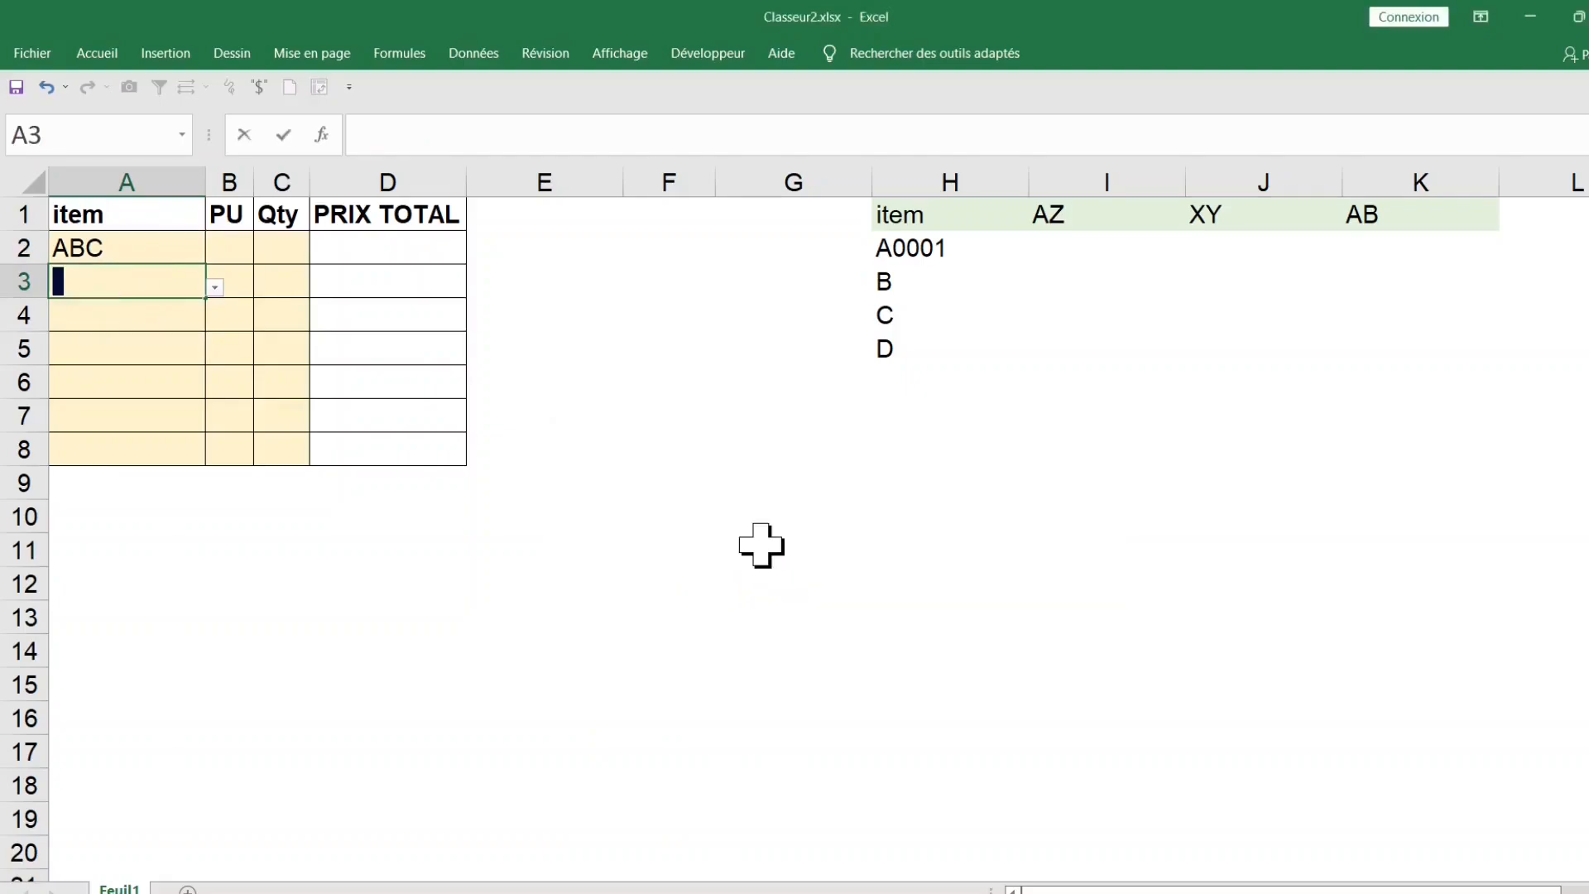
left_click(596, 543)
Step: Clear item cells A2:A8 and set the error alert style of their data validation to Stop
left_click_drag(141, 245, 150, 445)
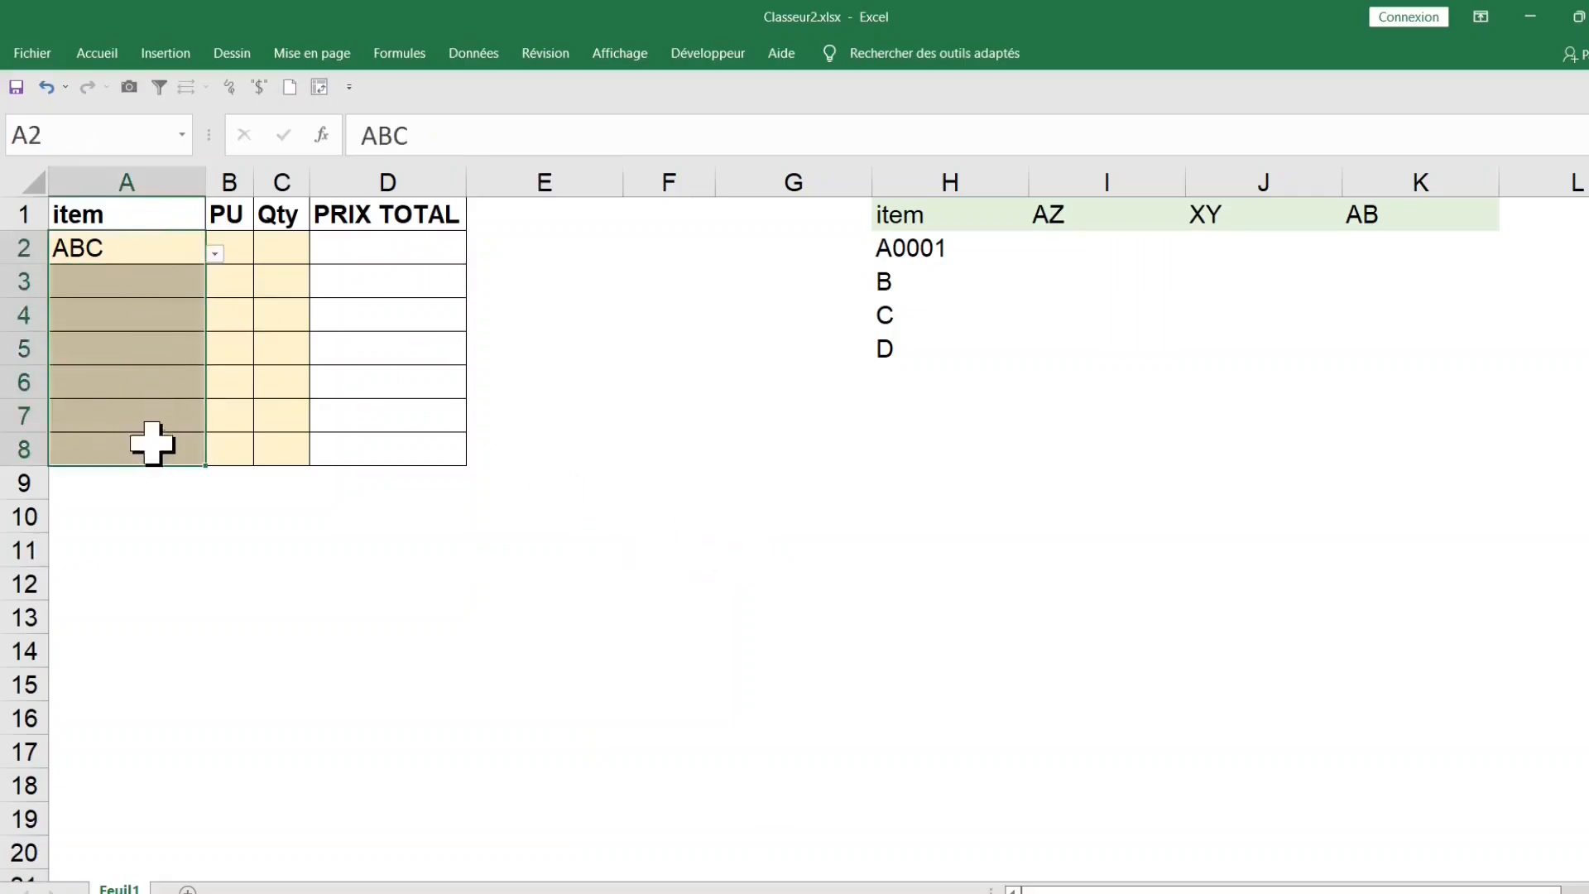
key("Delete")
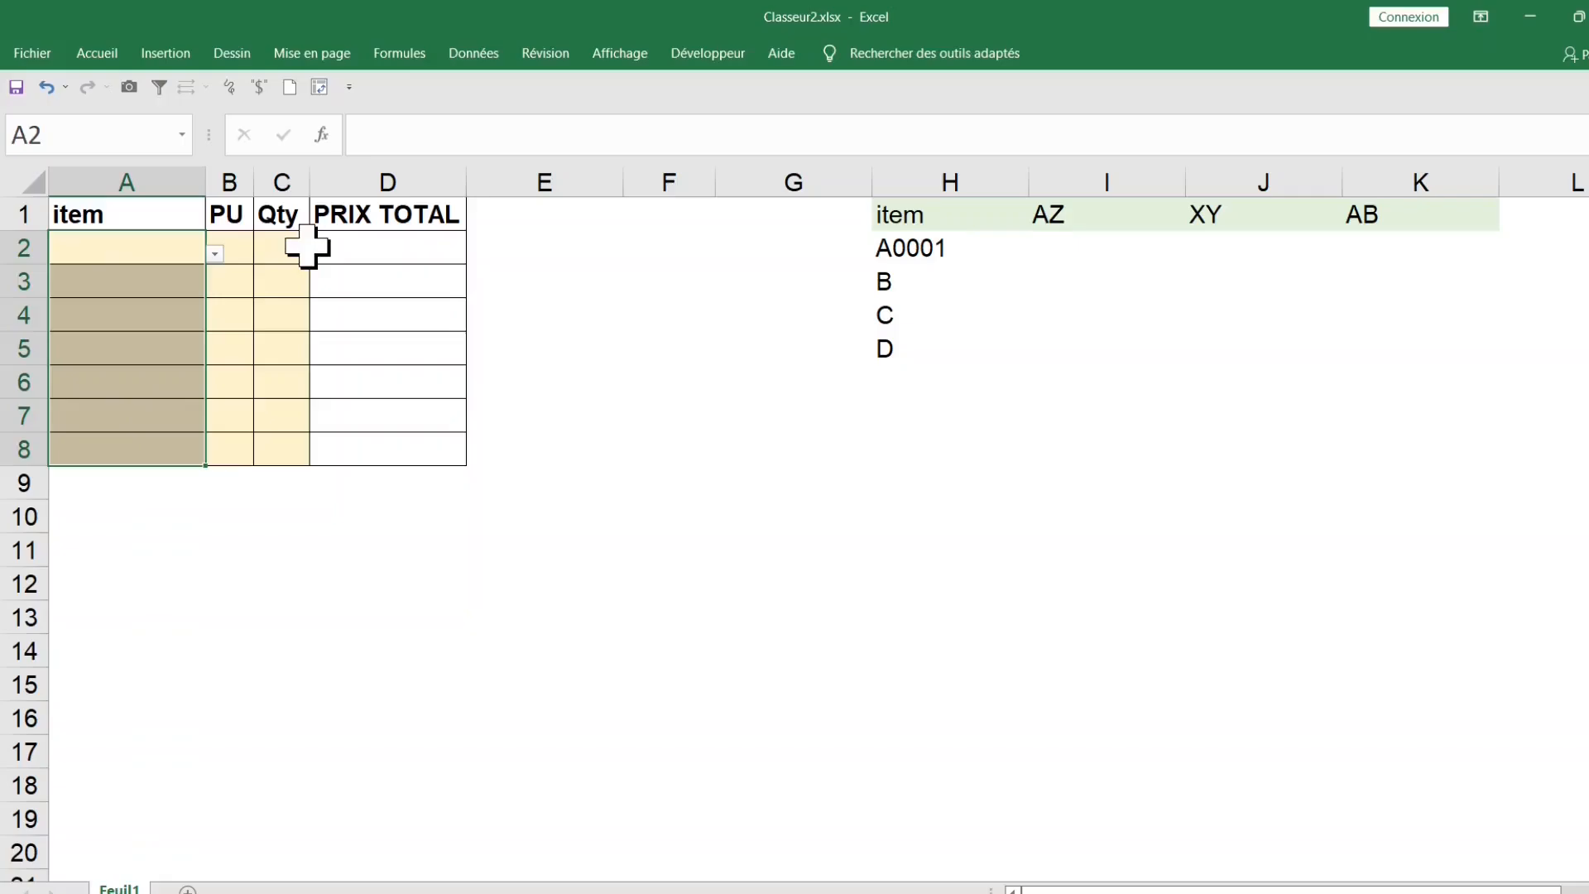
left_click(466, 54)
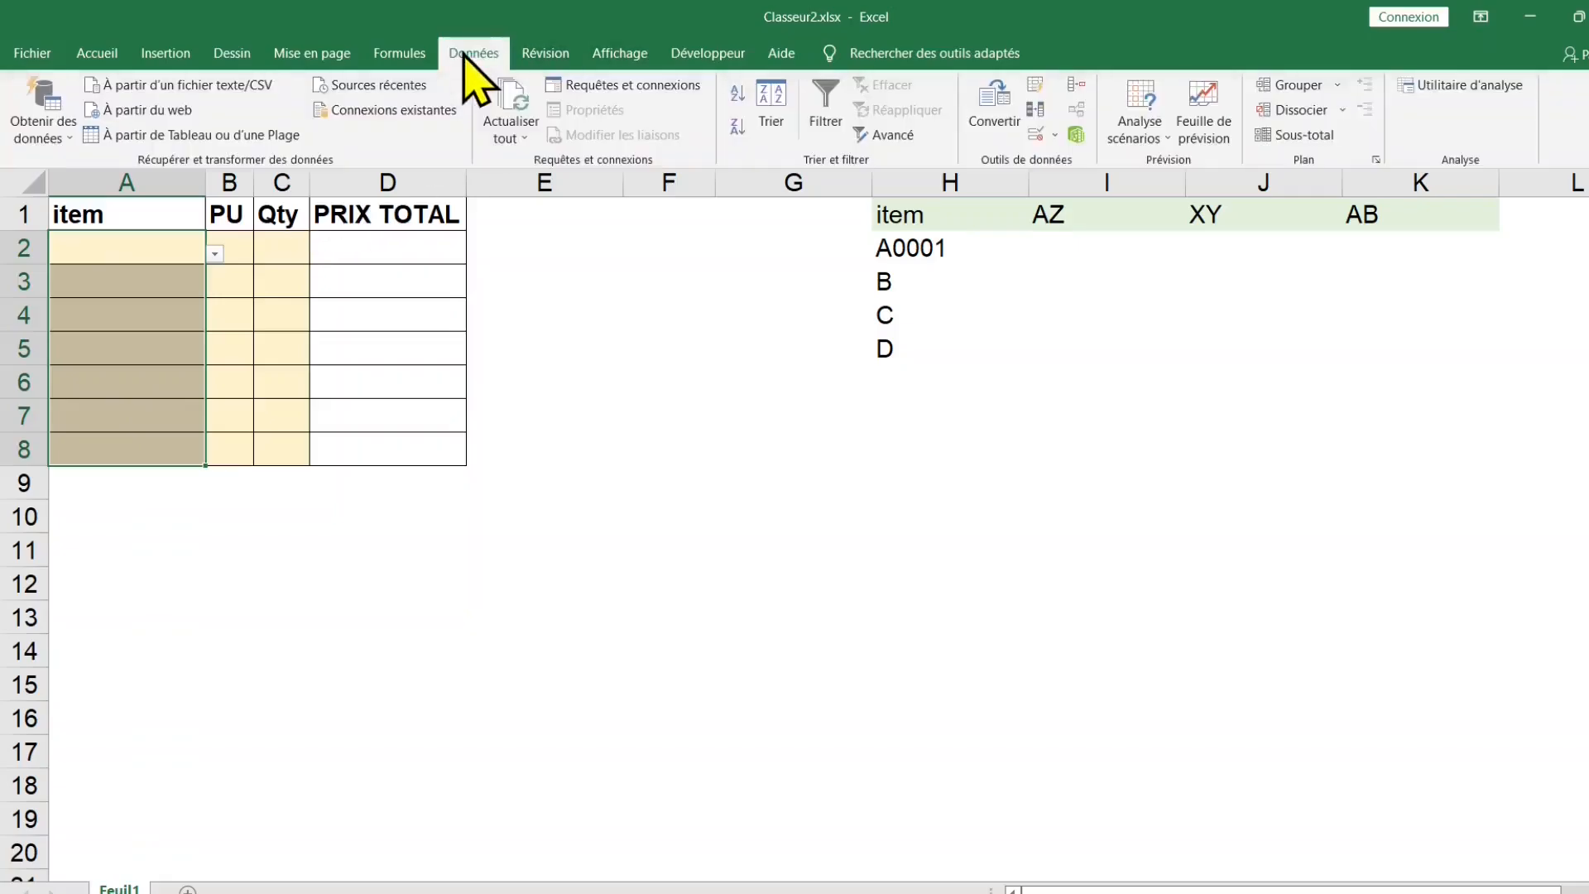
left_click(1036, 135)
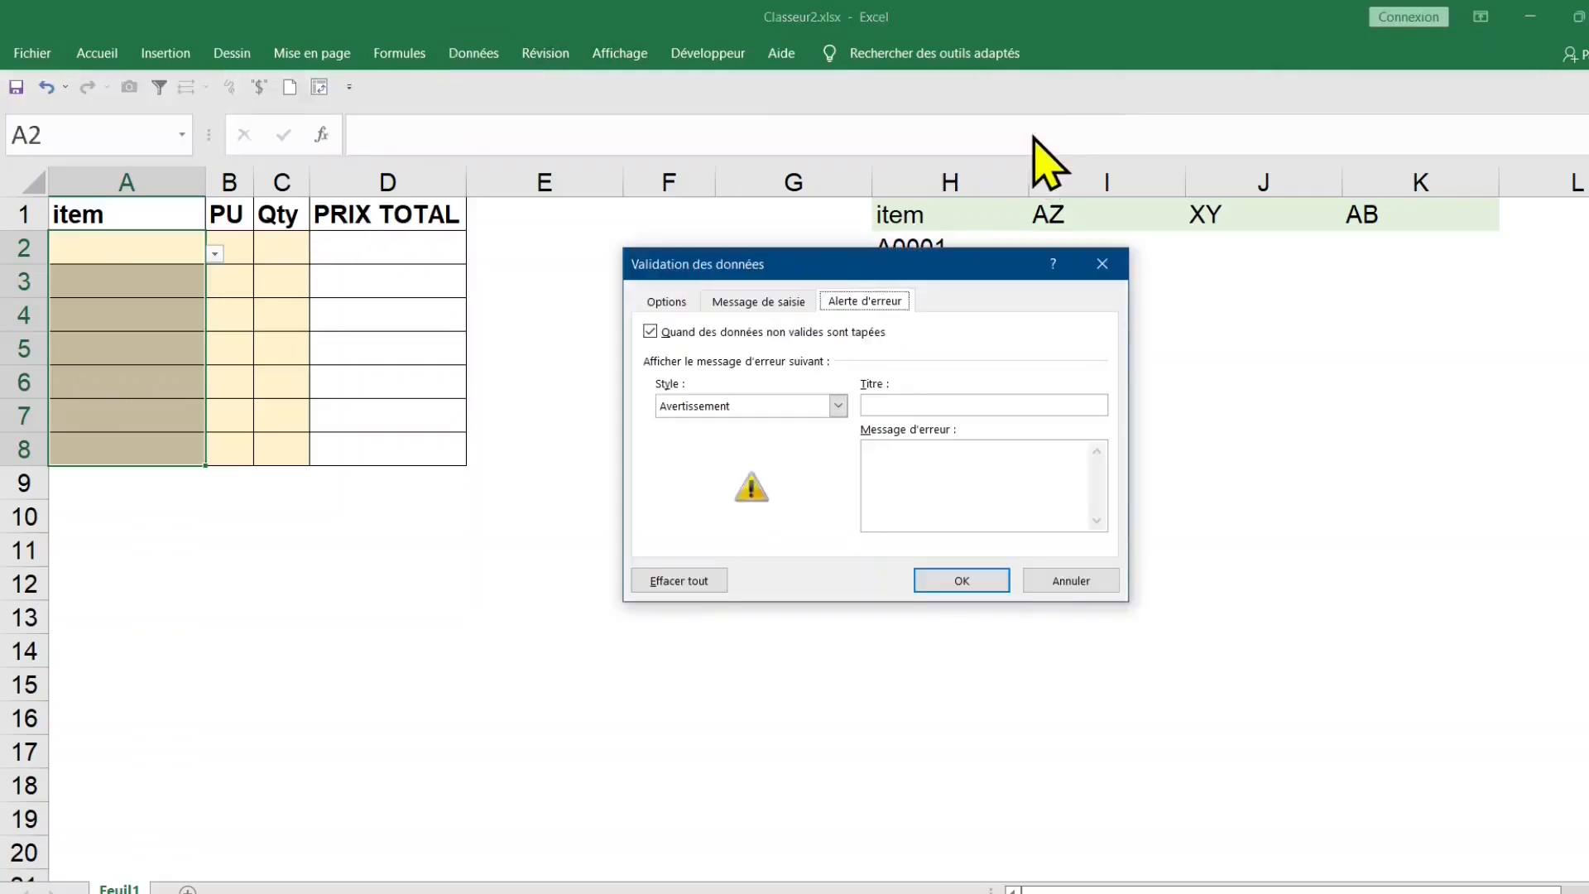
left_click(838, 406)
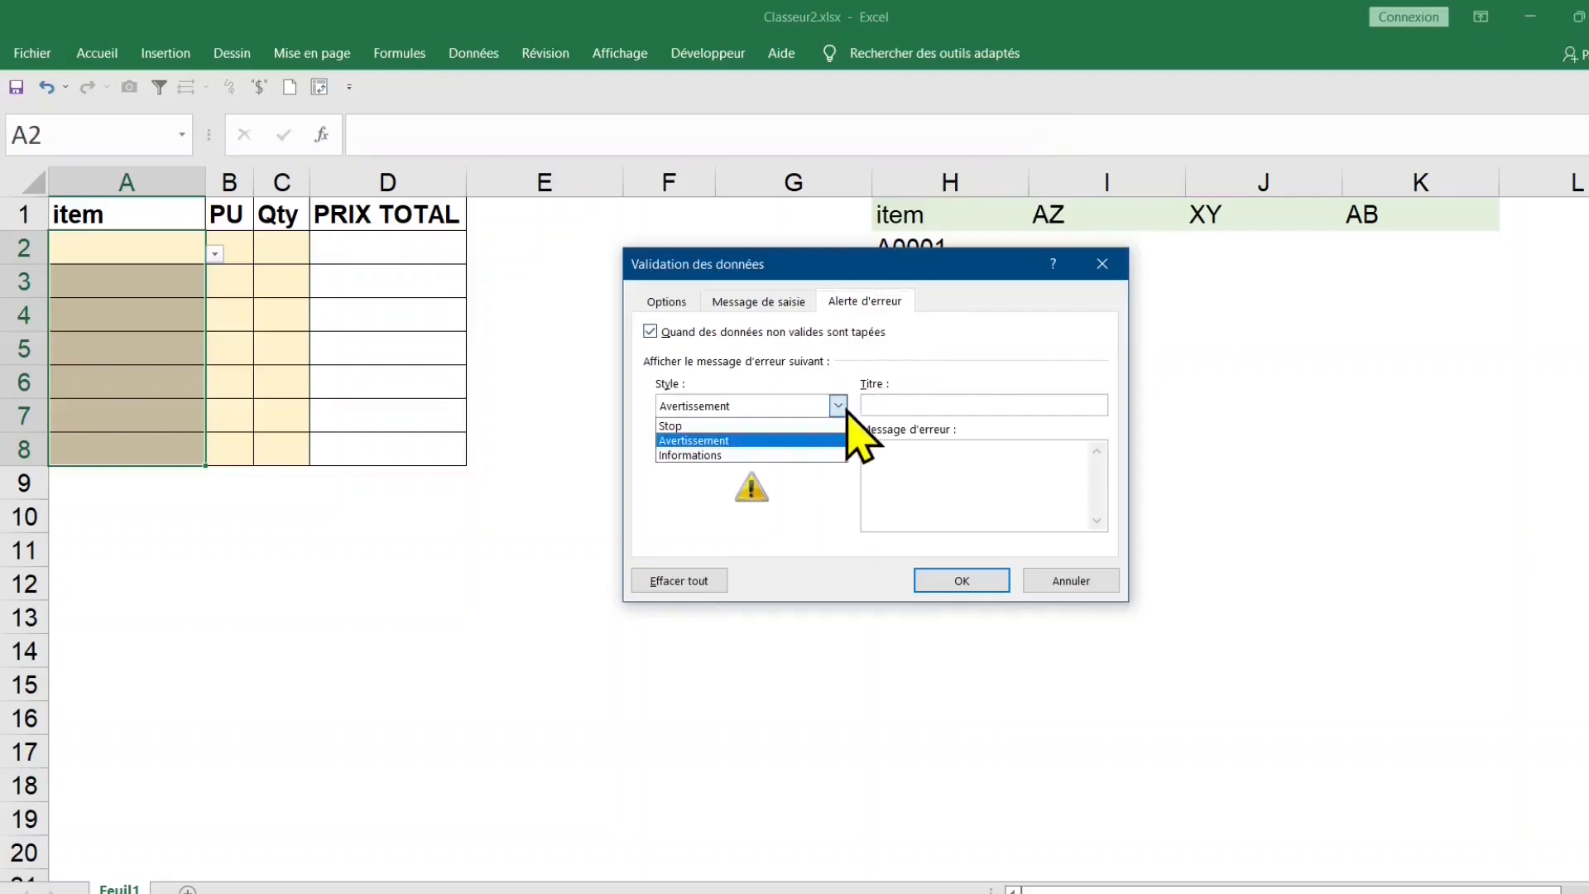
left_click(712, 428)
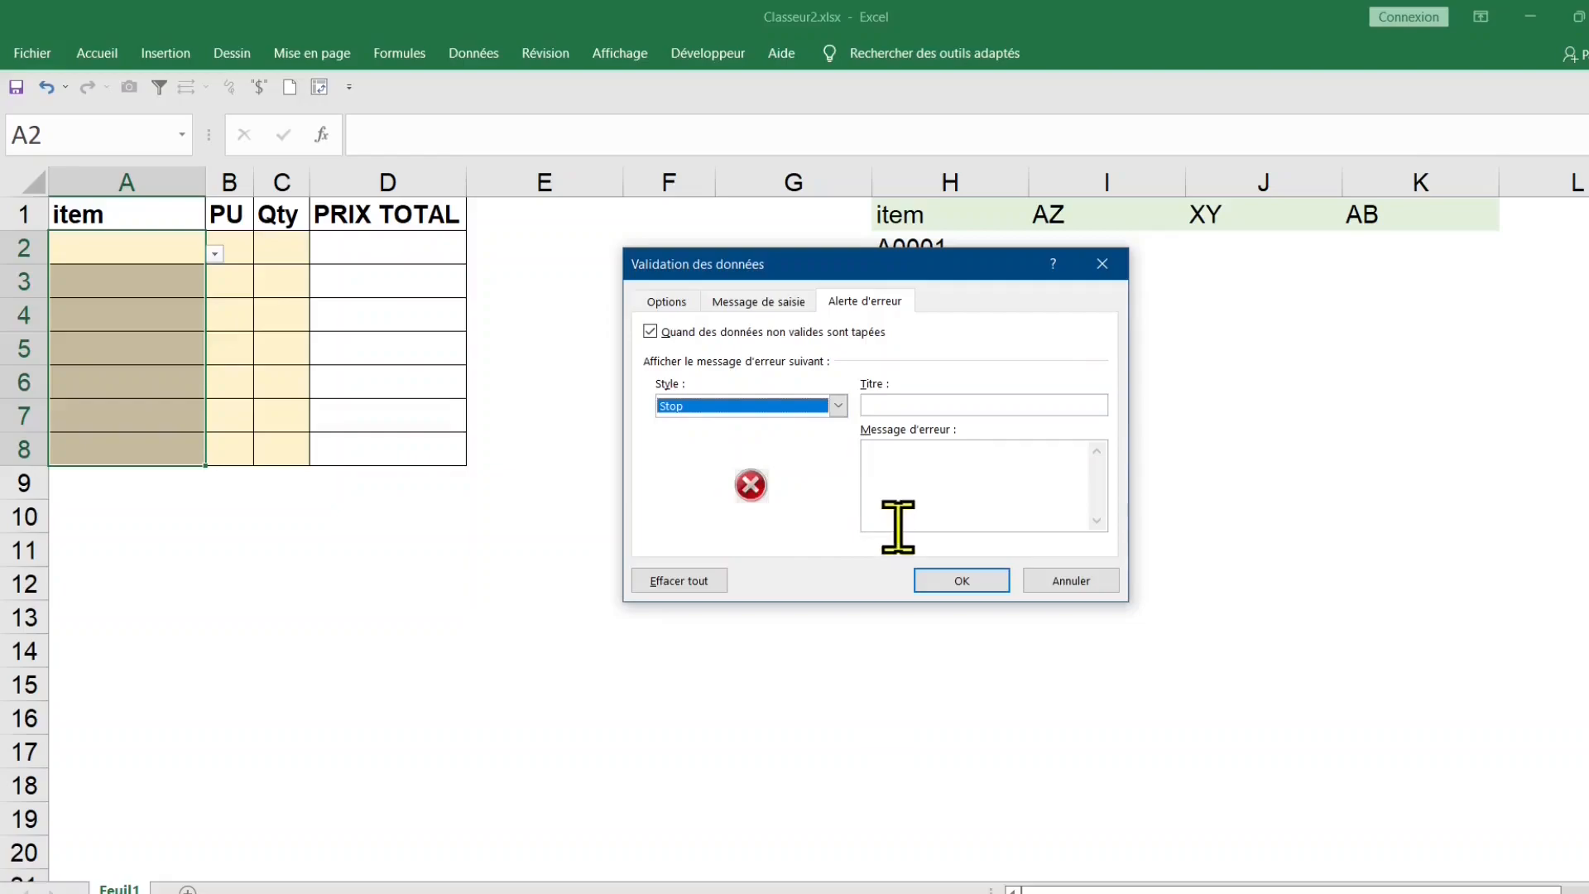
Step: Give the validation alert the title ERREUR and the message "cette valeur n'est pas dans la liste", and apply it
left_click(902, 406)
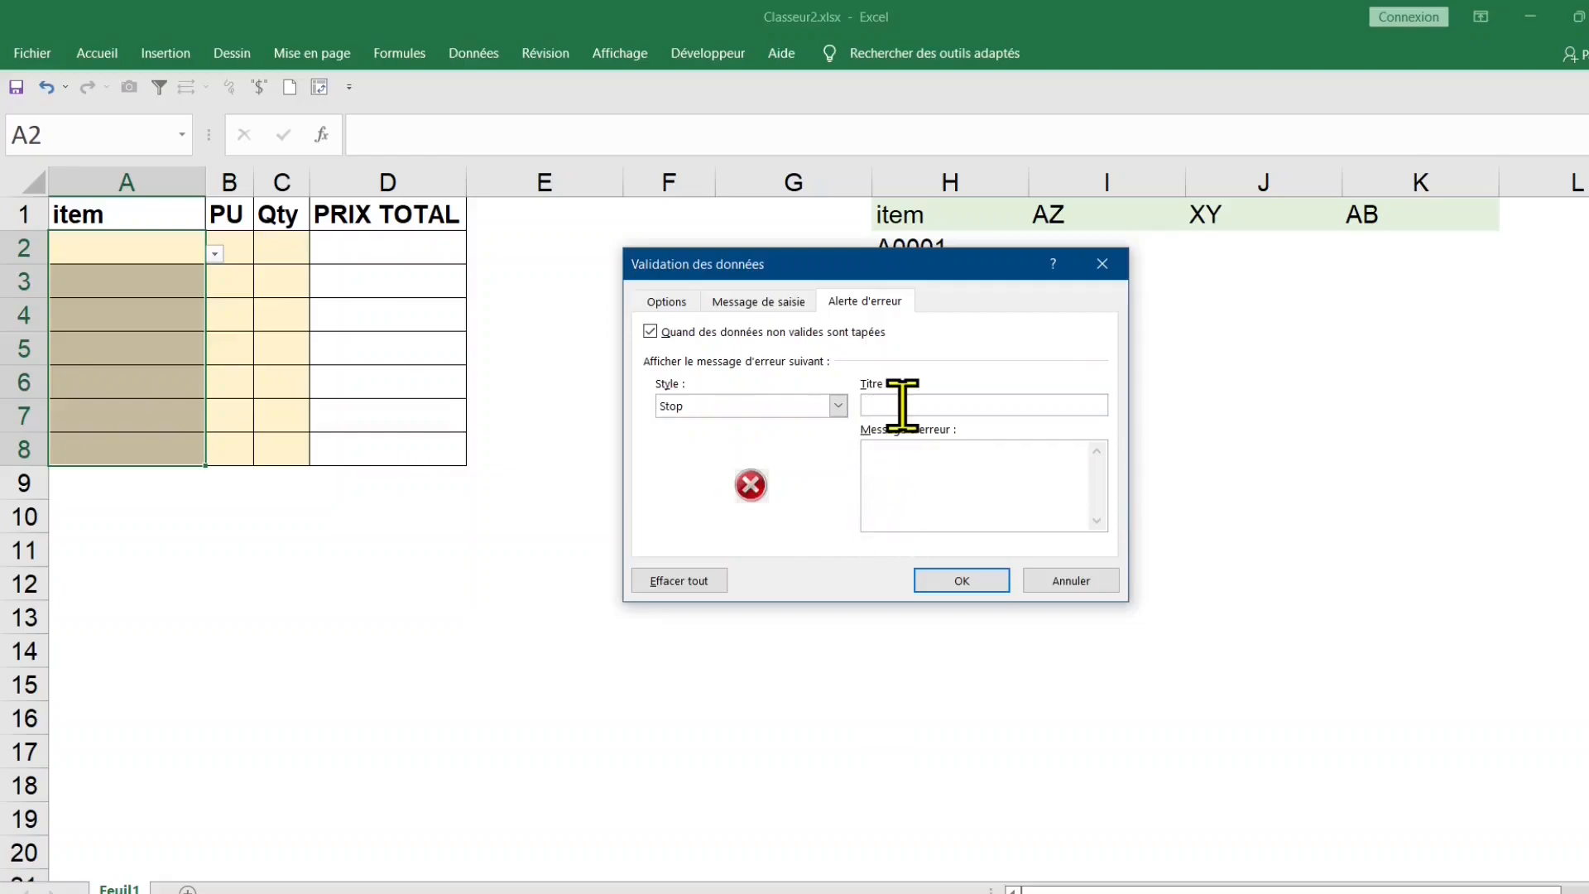
type("ERREUR")
left_click(865, 459)
type("cette valeur n'est pas dans la liste")
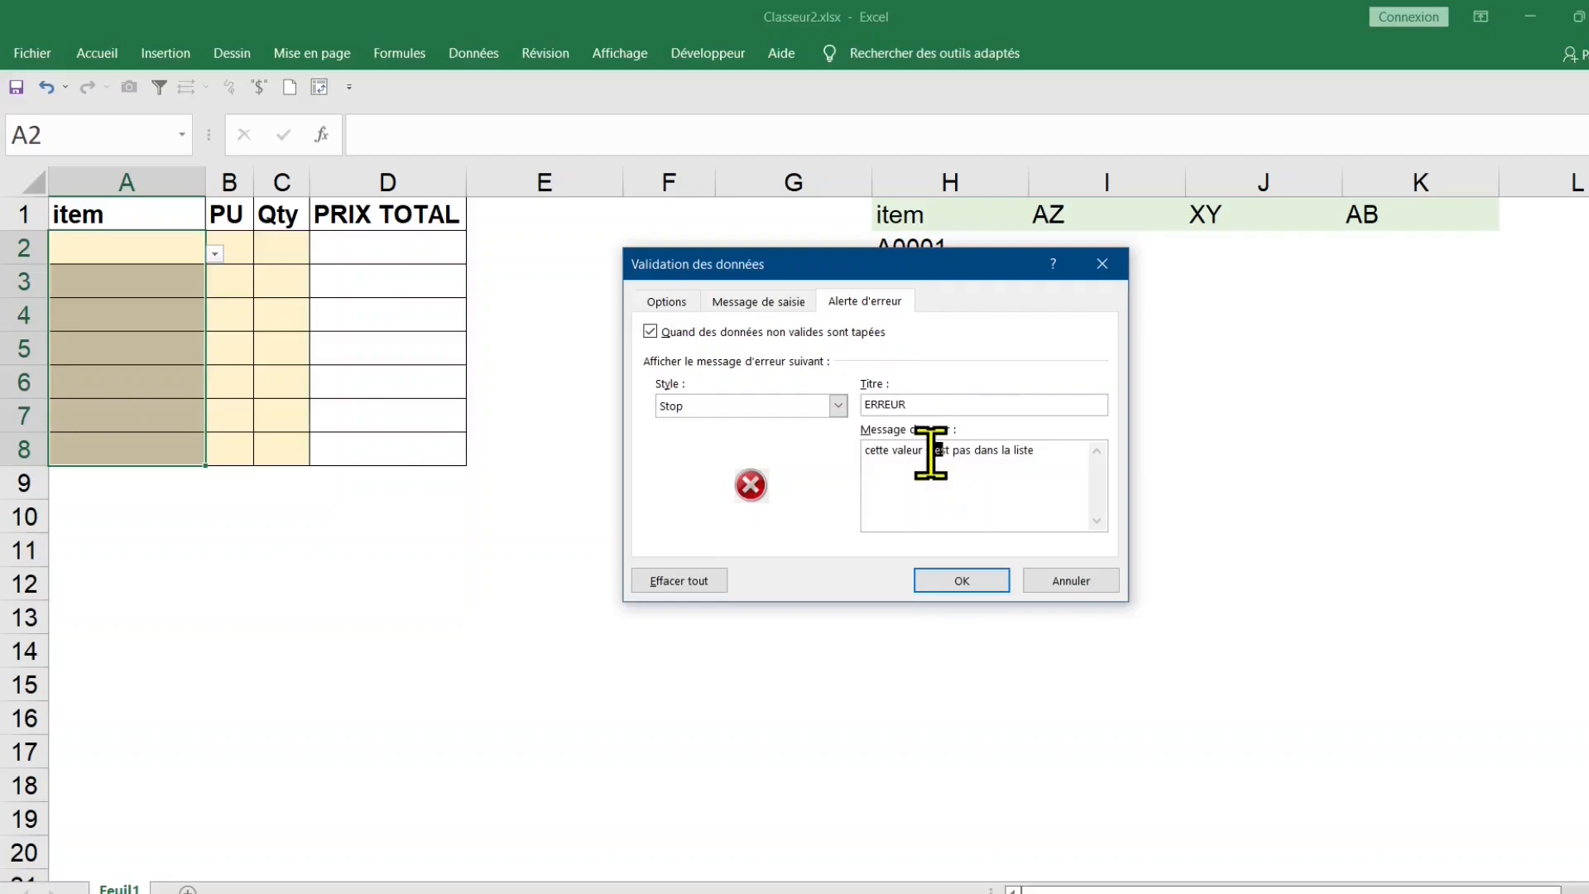
left_click(956, 579)
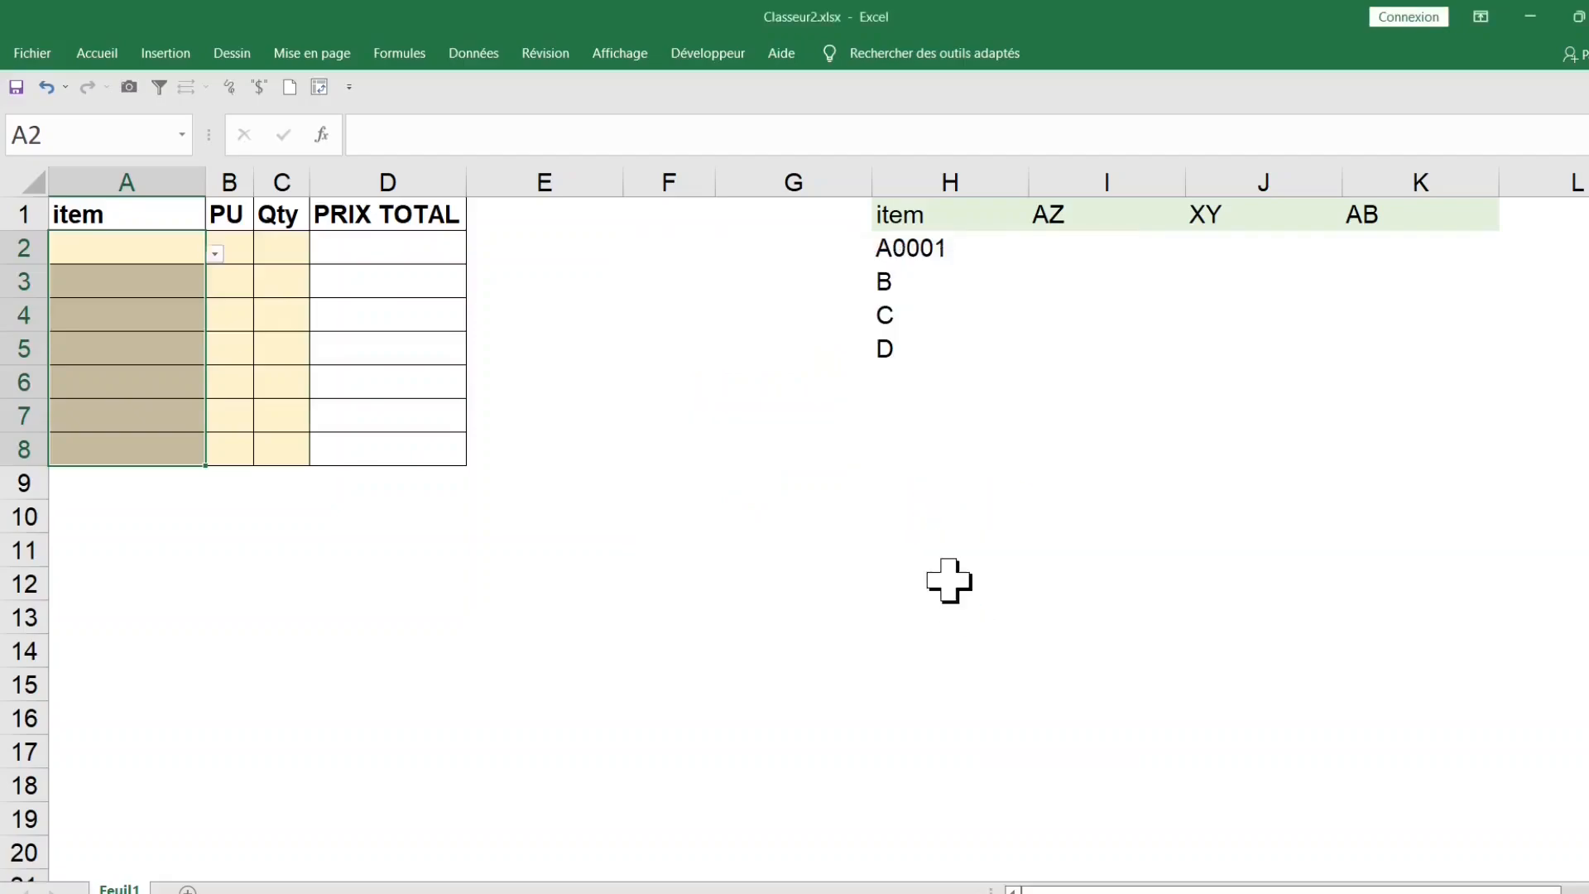
Step: Try to enter the unlisted value e in cell A2 and choose to retry at the error alert
left_click(149, 257)
type("e")
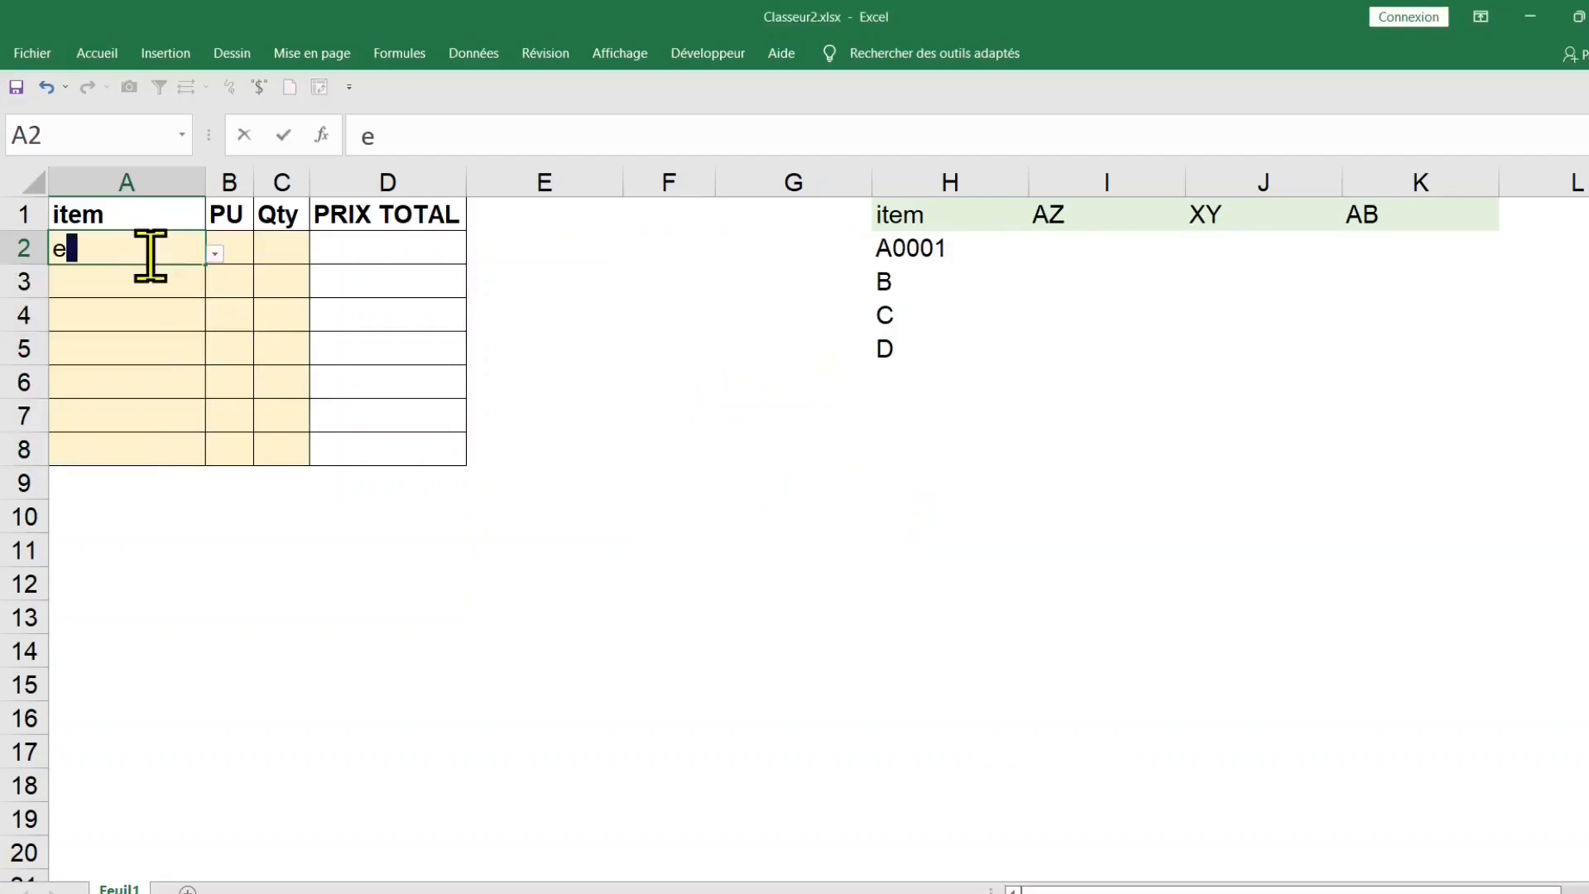
key("Return")
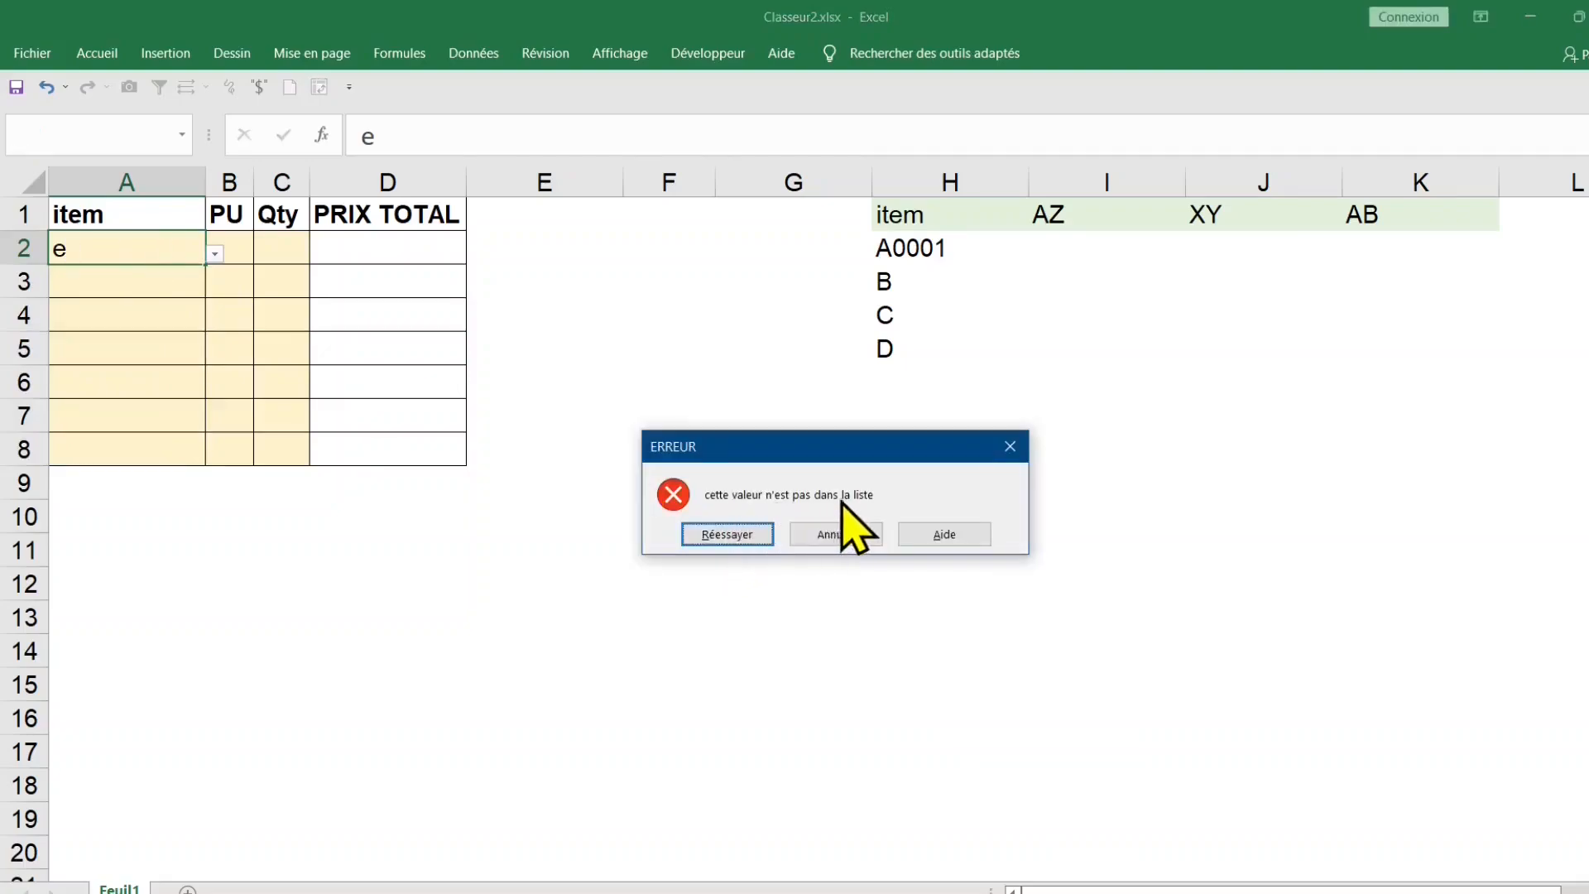
left_click(745, 534)
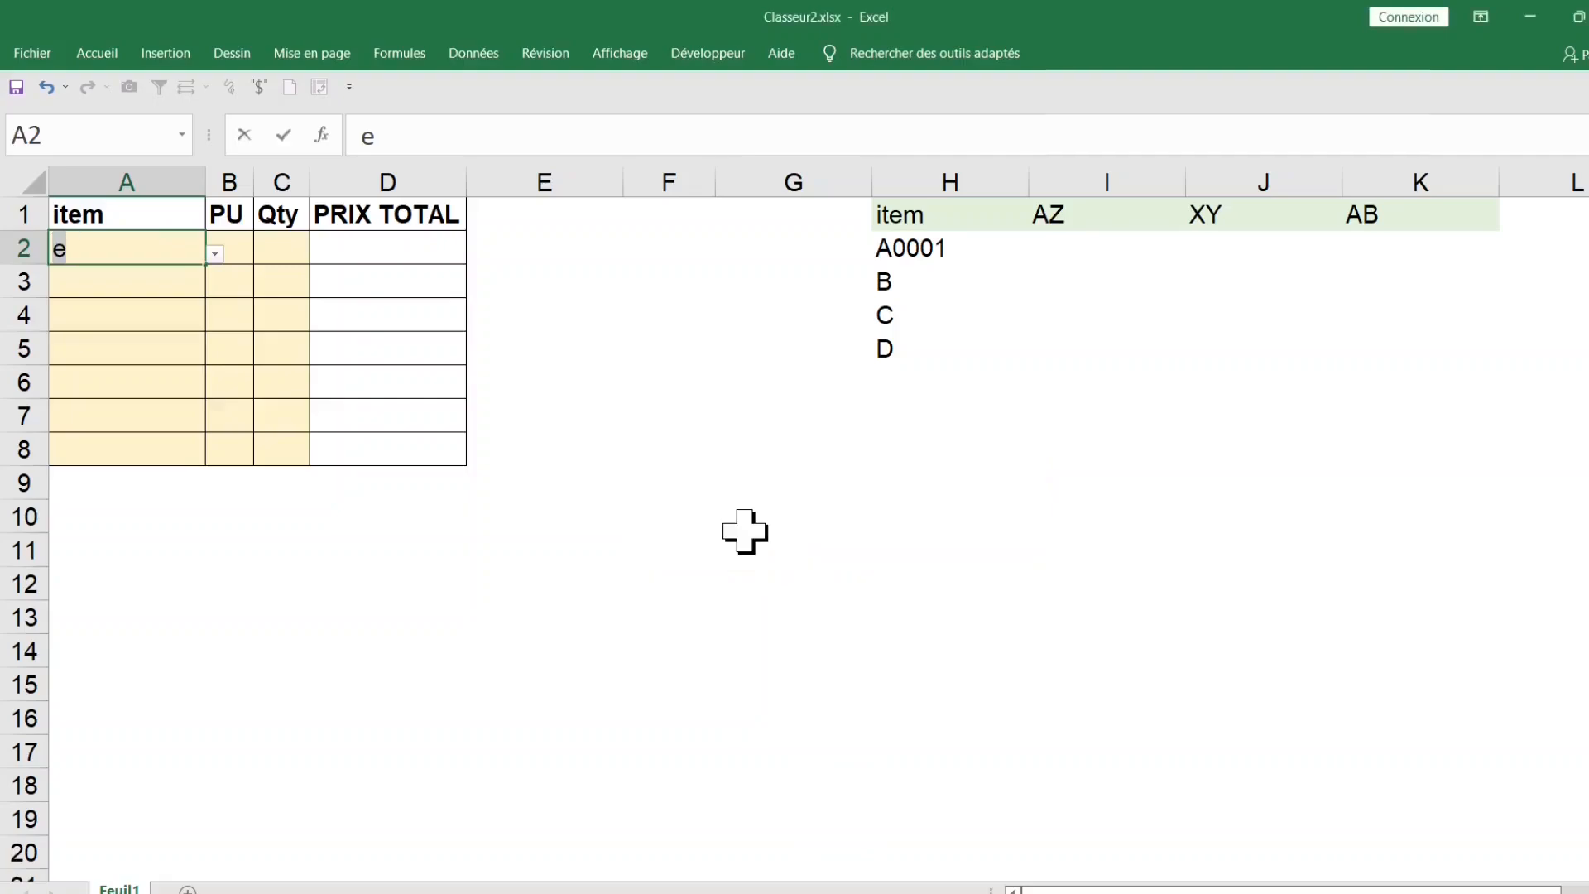
Step: Enter the listed values az in cell A2 and xy in cell A3 in lowercase
type("az")
key("Return")
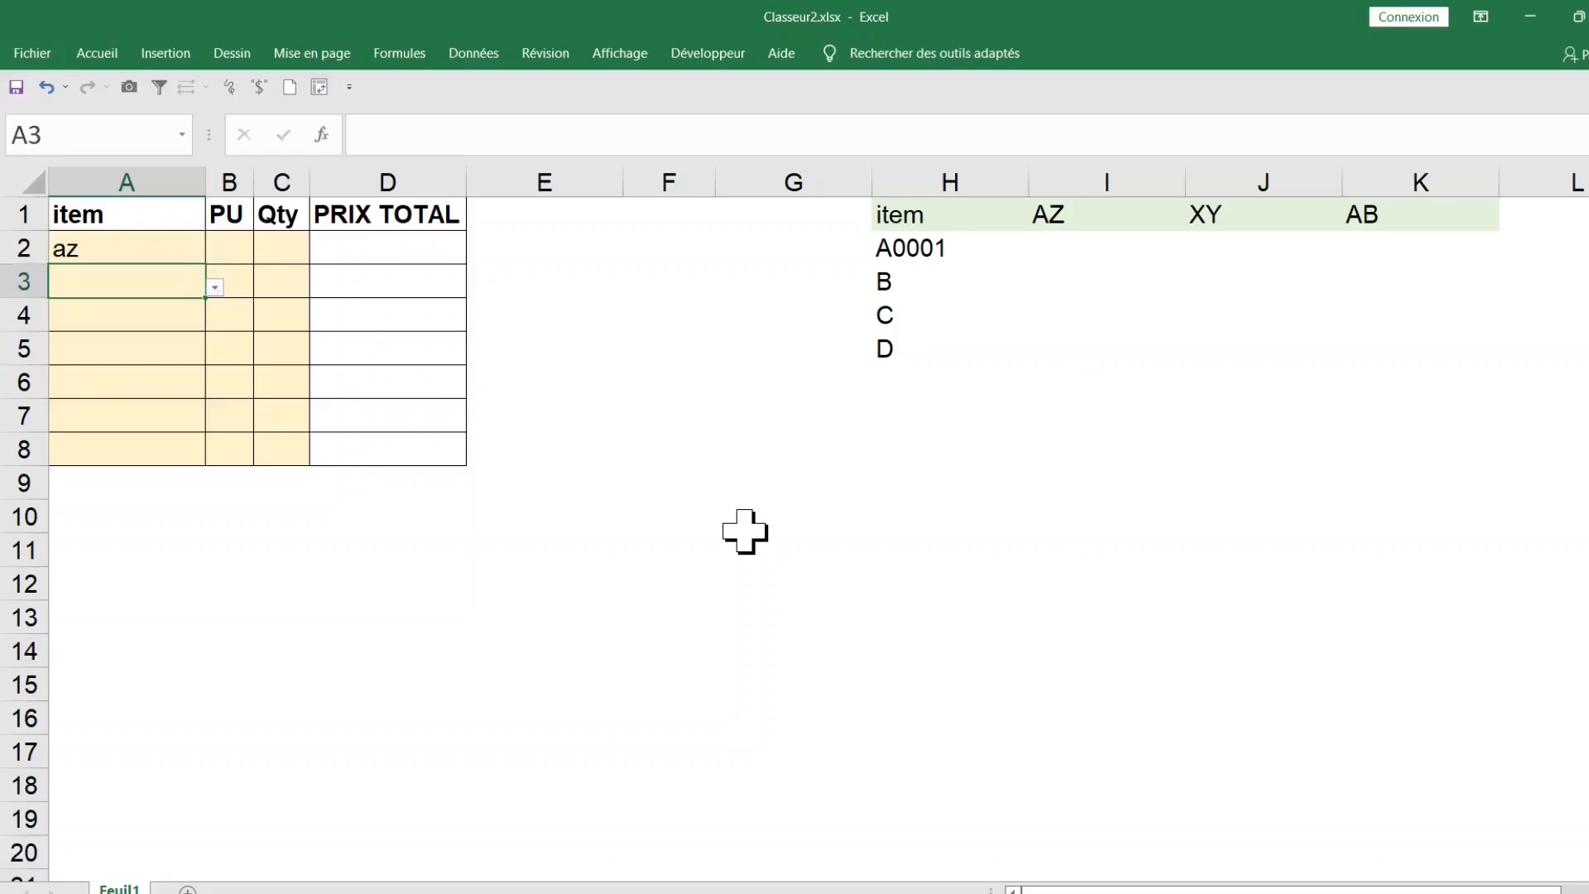
type("xy")
key("Return")
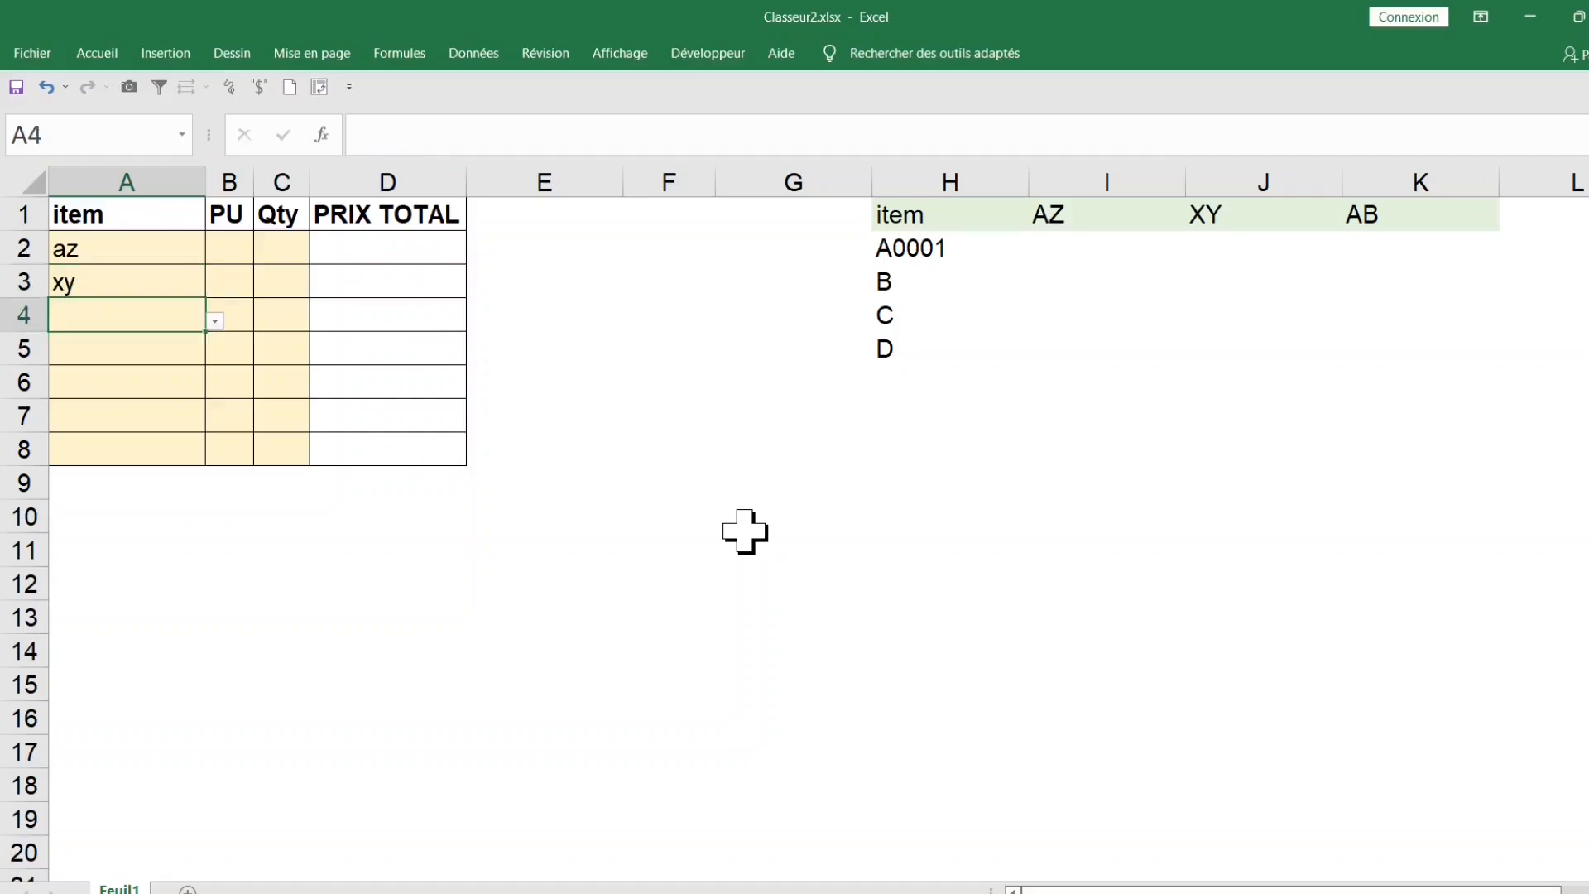
Step: Compare with the source values in I1:K1 and delete the test entries from cells A2:A3
left_click_drag(1083, 215, 1379, 219)
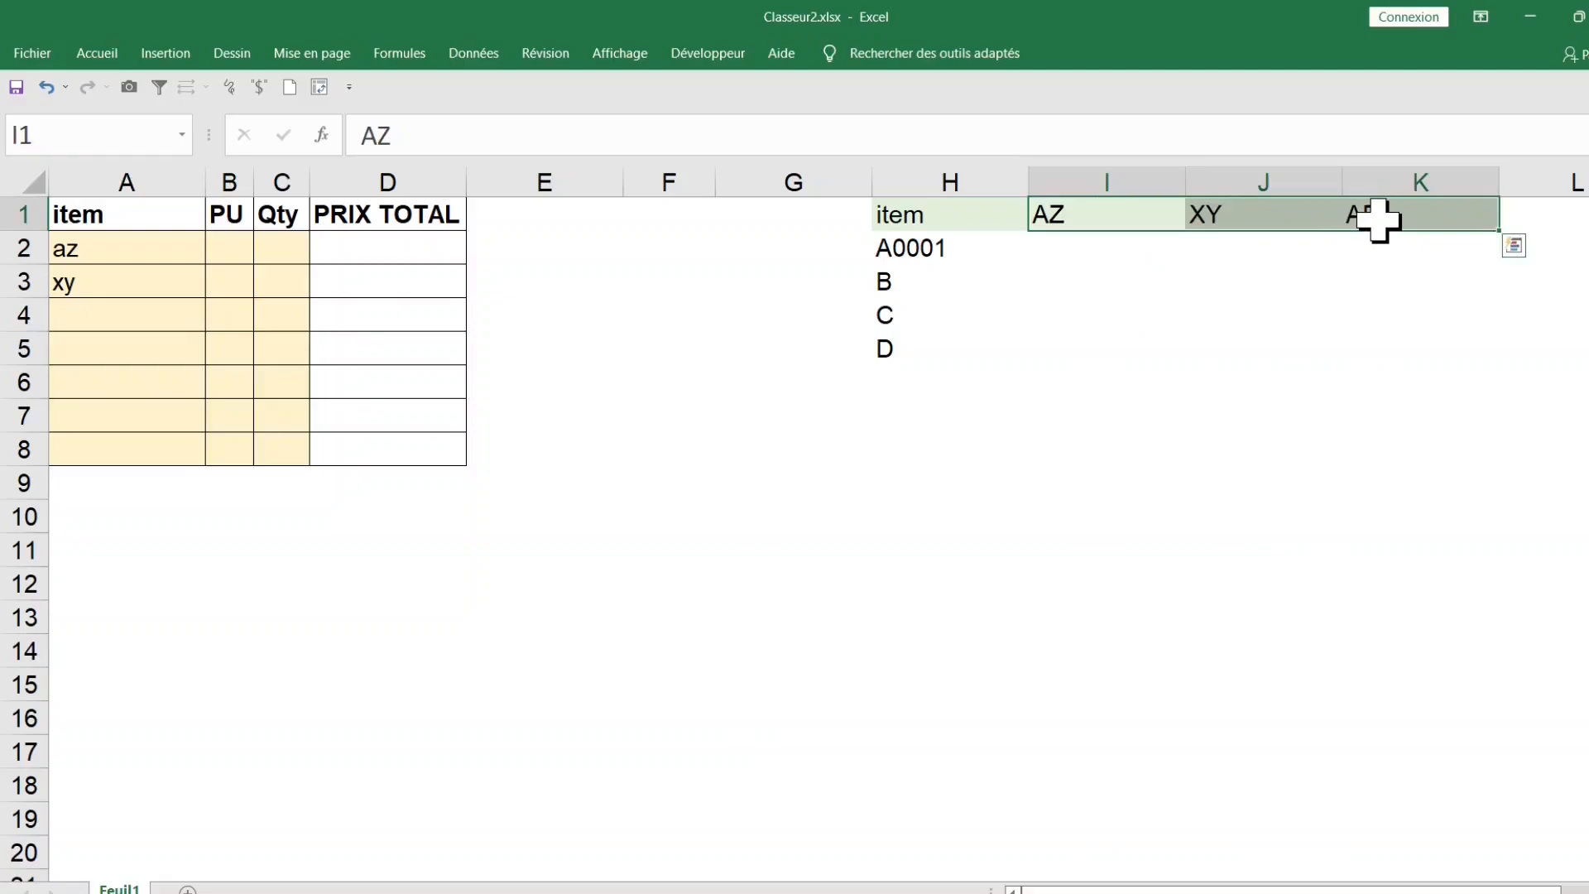
left_click_drag(153, 248, 149, 294)
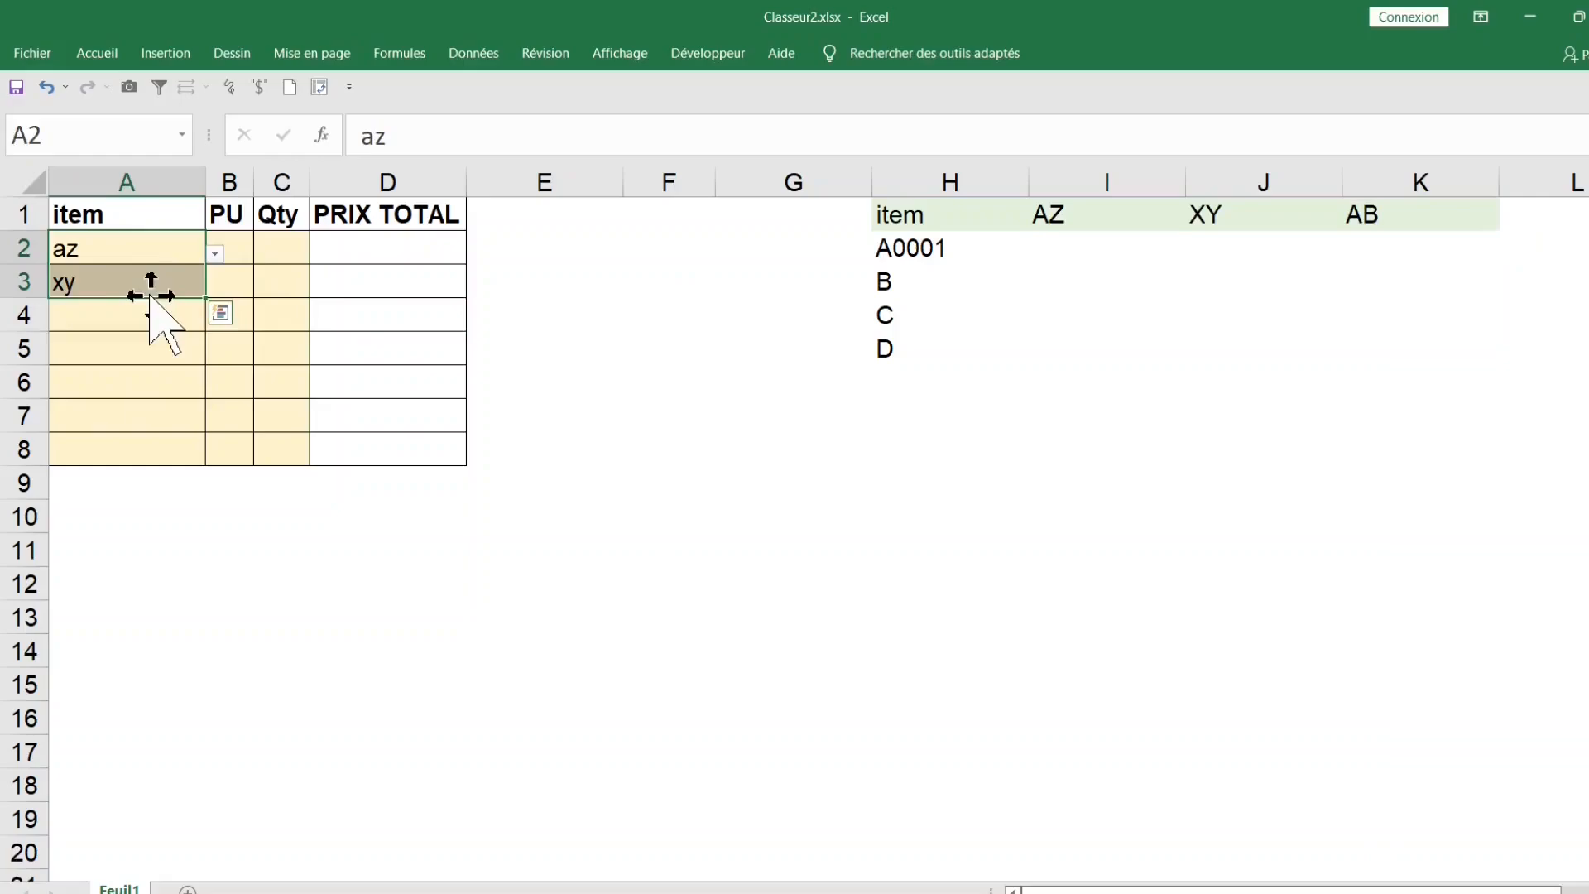
key("Delete")
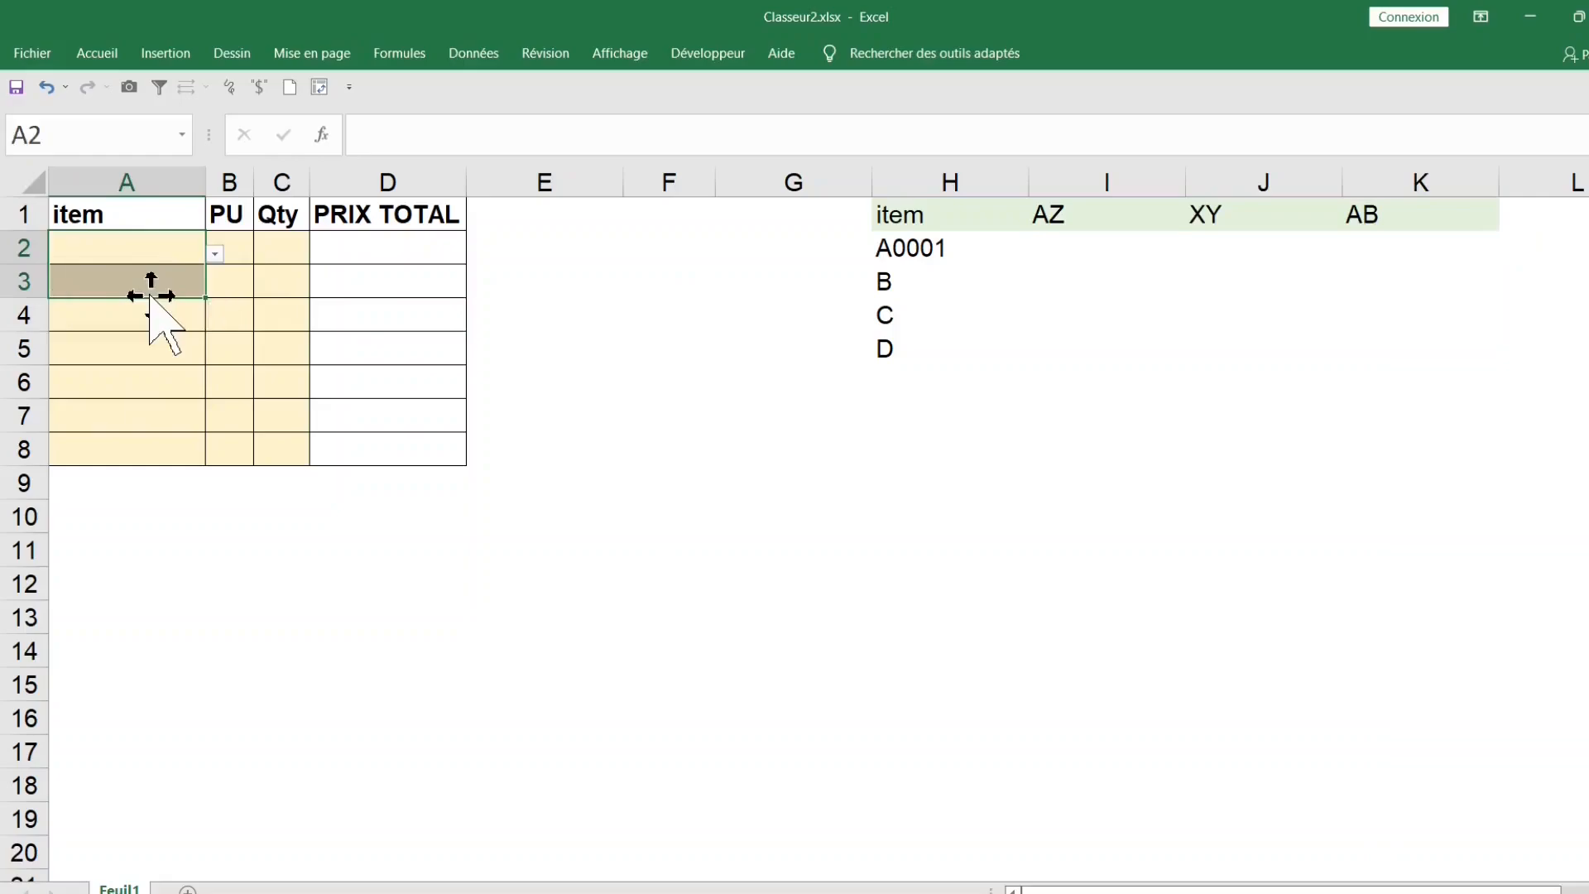
left_click(290, 277)
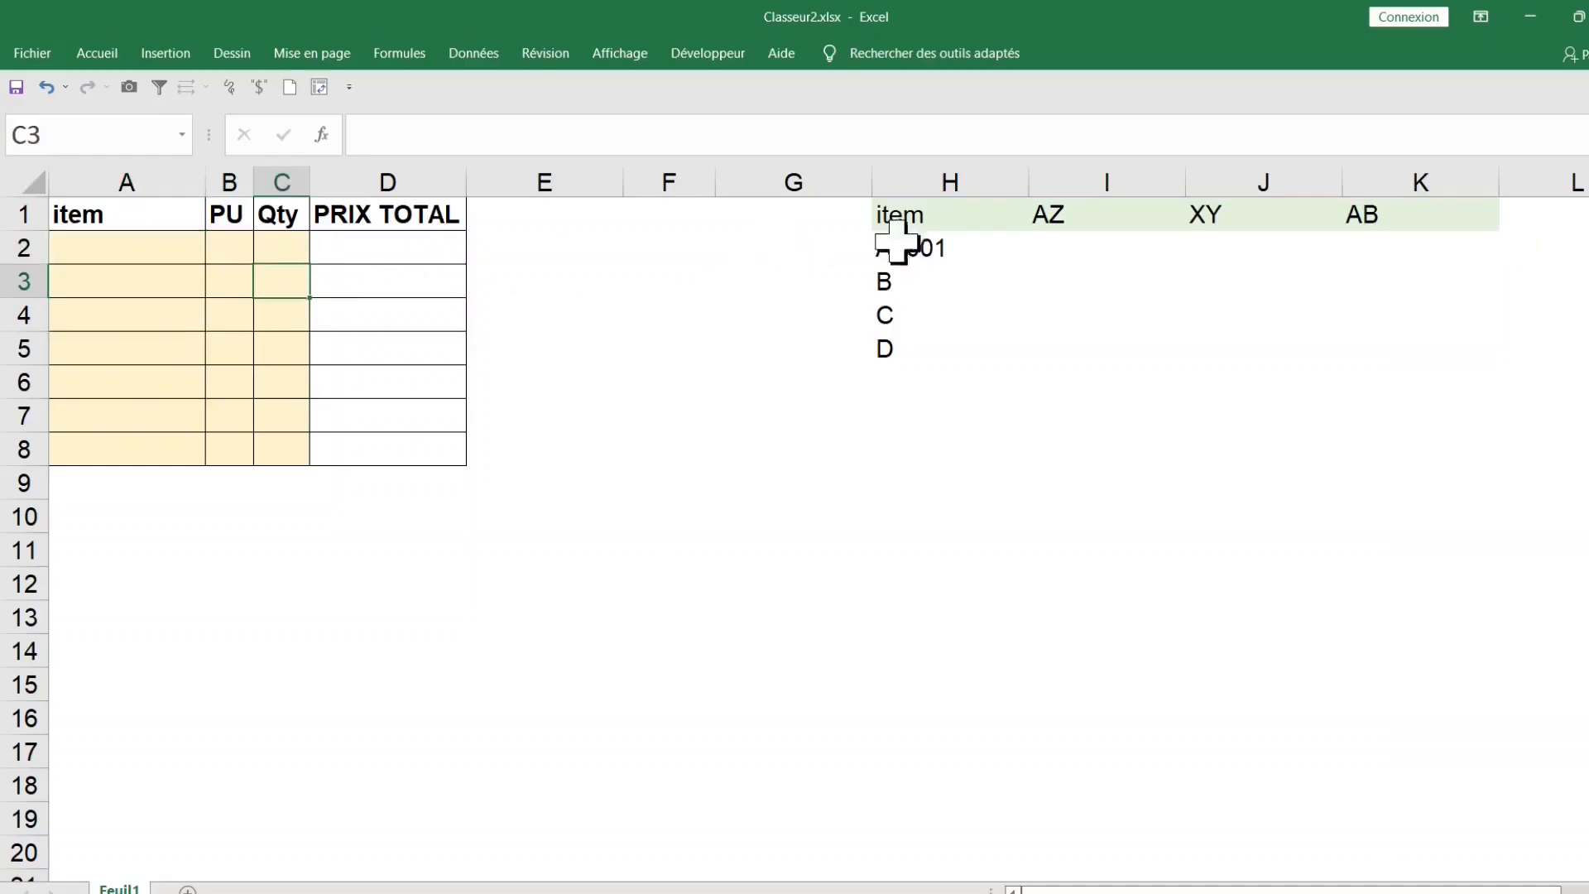
Step: Hide columns H to K, which hold the list source values
left_click_drag(885, 159, 1473, 196)
right_click(1217, 190)
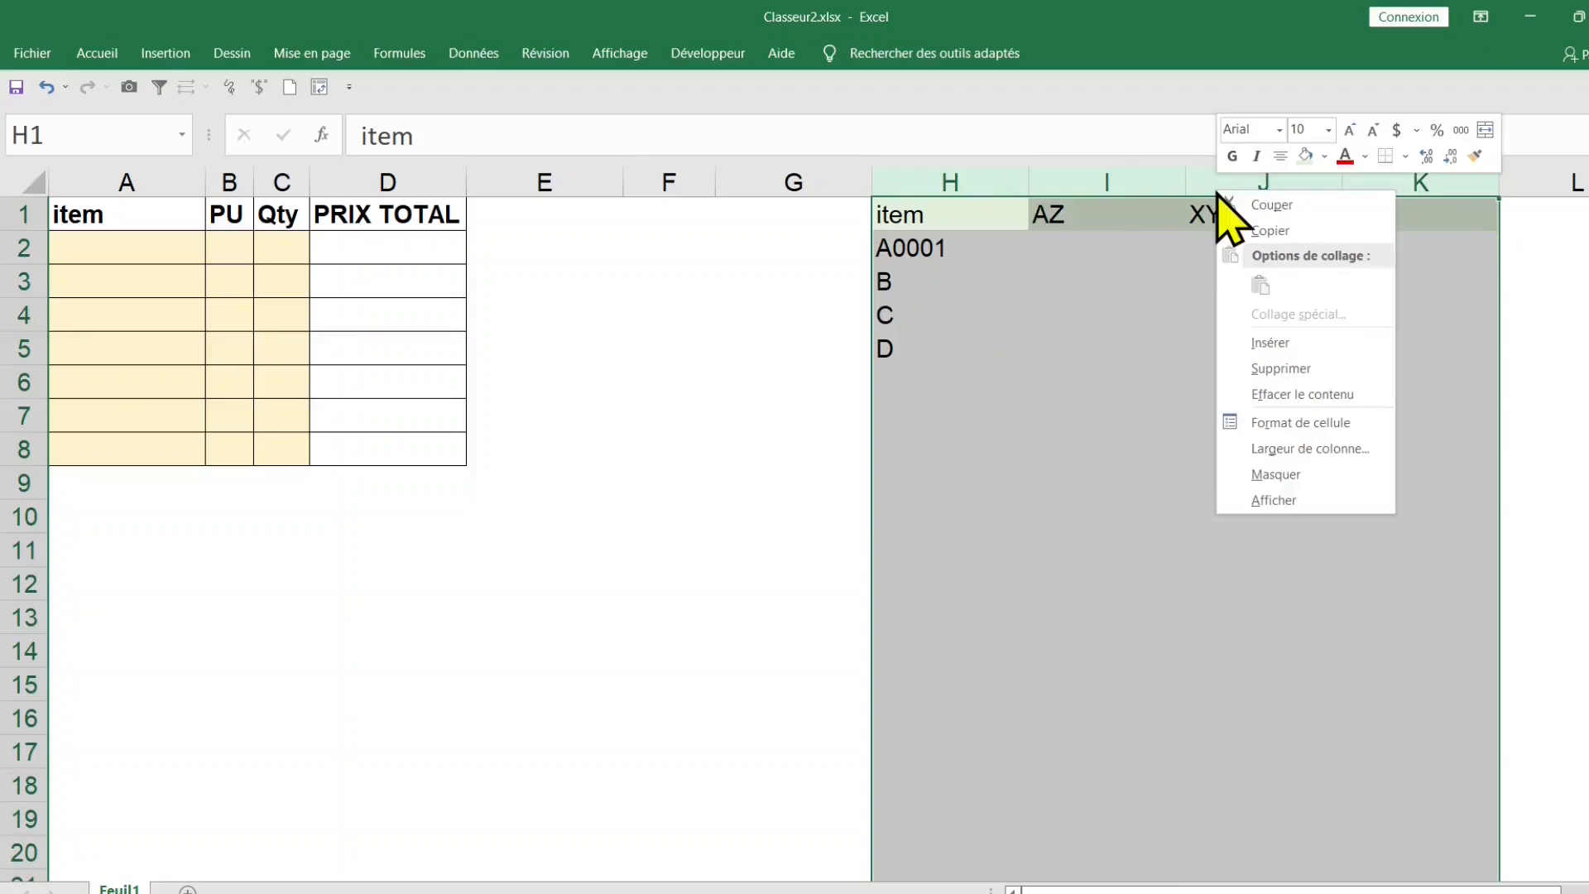
left_click(1275, 474)
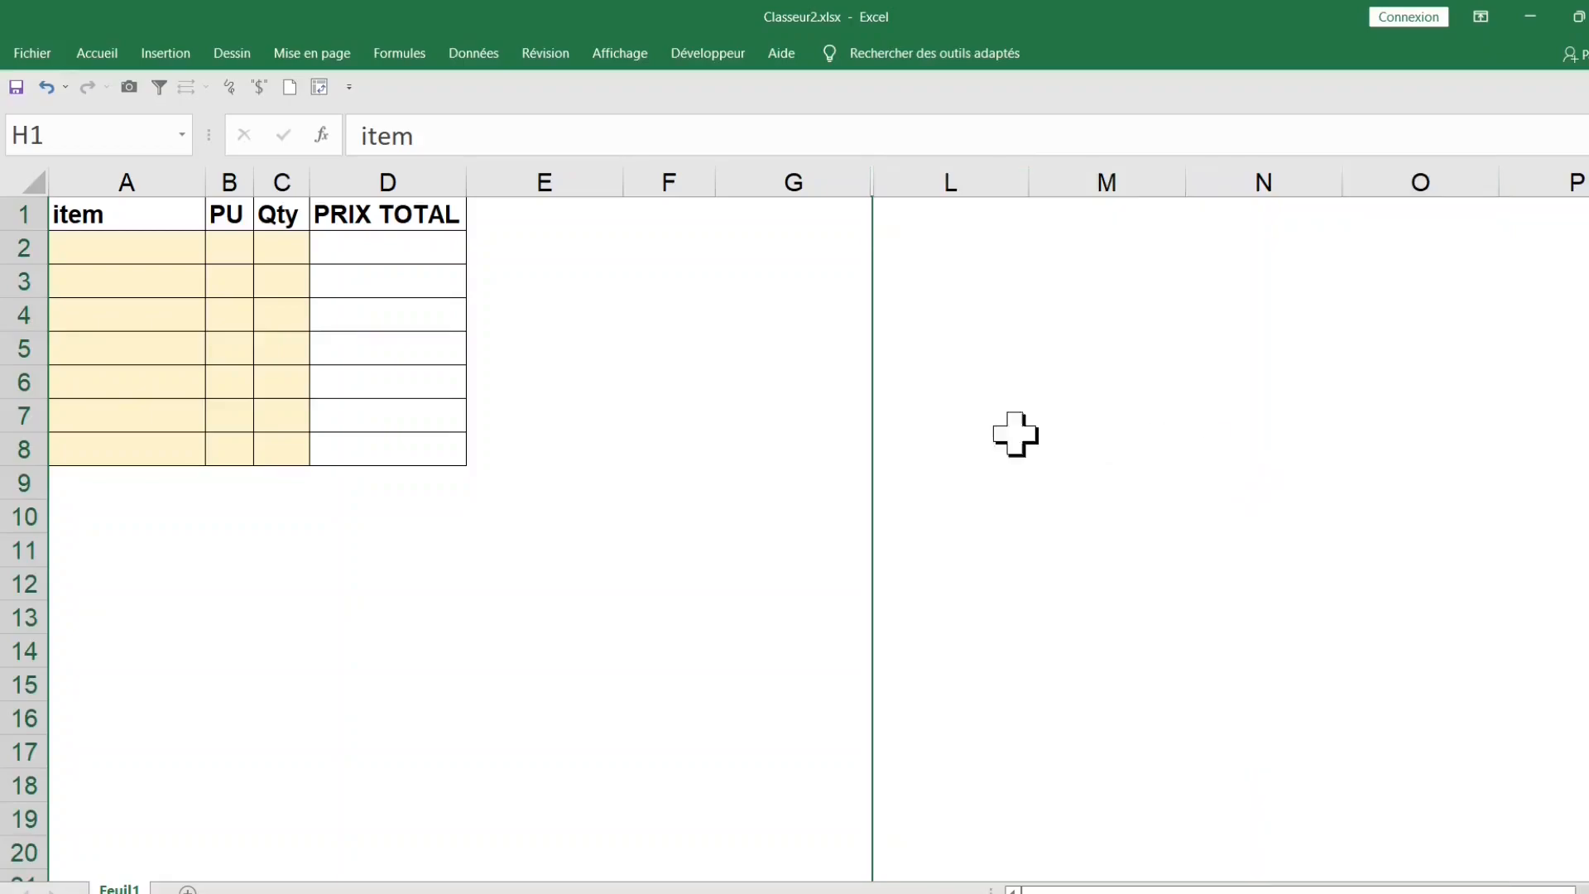
Step: Enter the listed value ab in cell A2 with the source columns hidden
left_click(642, 410)
left_click(160, 250)
type("ab")
key("Return")
Step: Try to enter the unlisted value ac in cell A3 and cancel the entry at the error alert
key("Up")
key("F2")
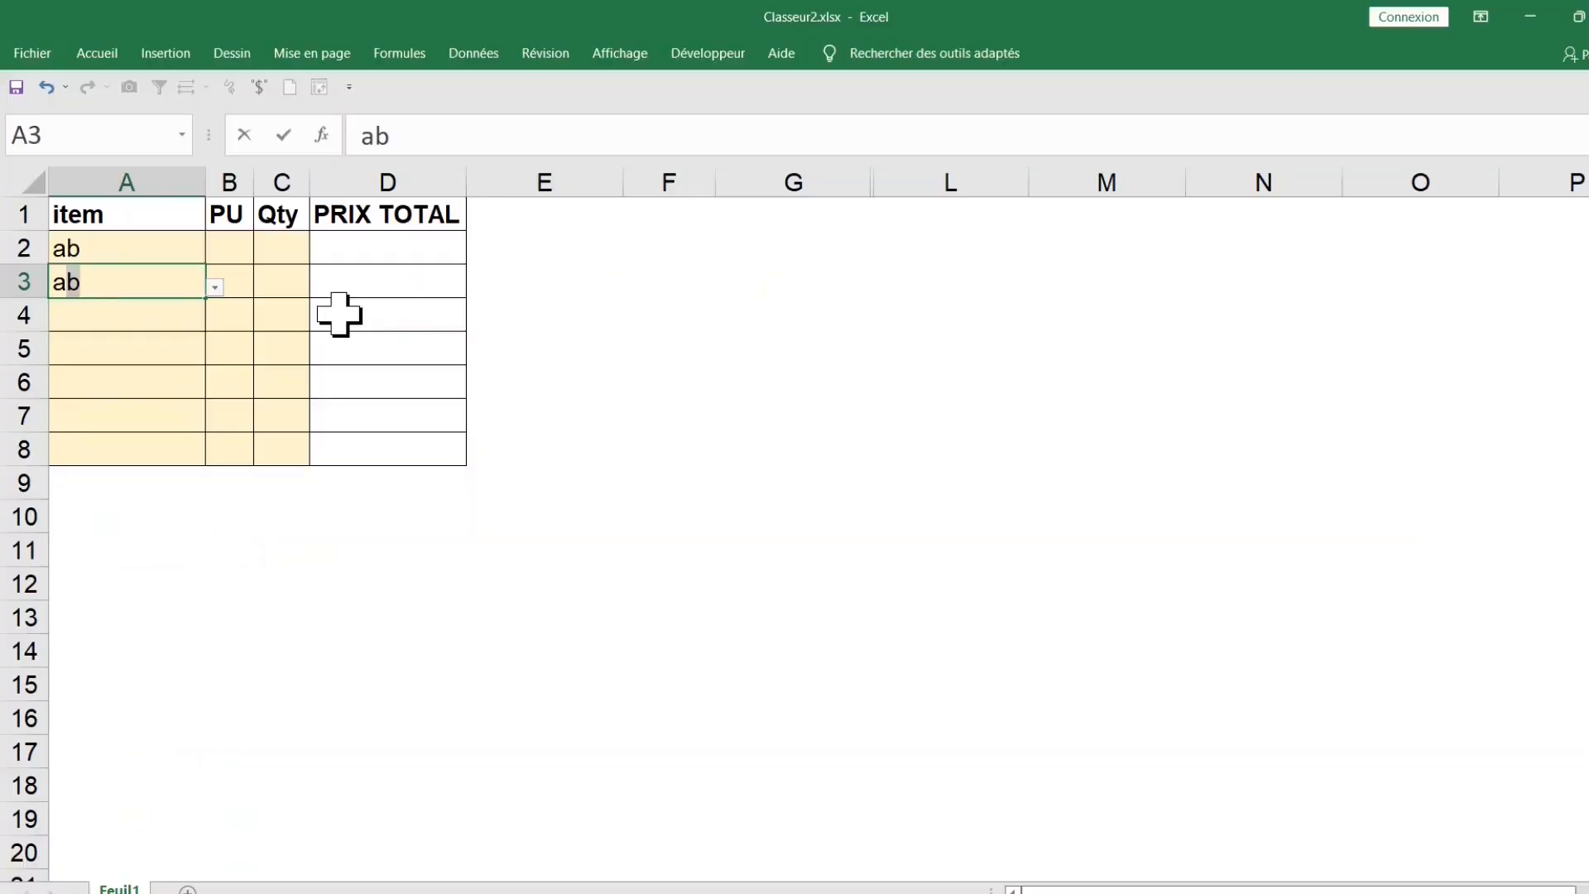
type("c")
key("Return")
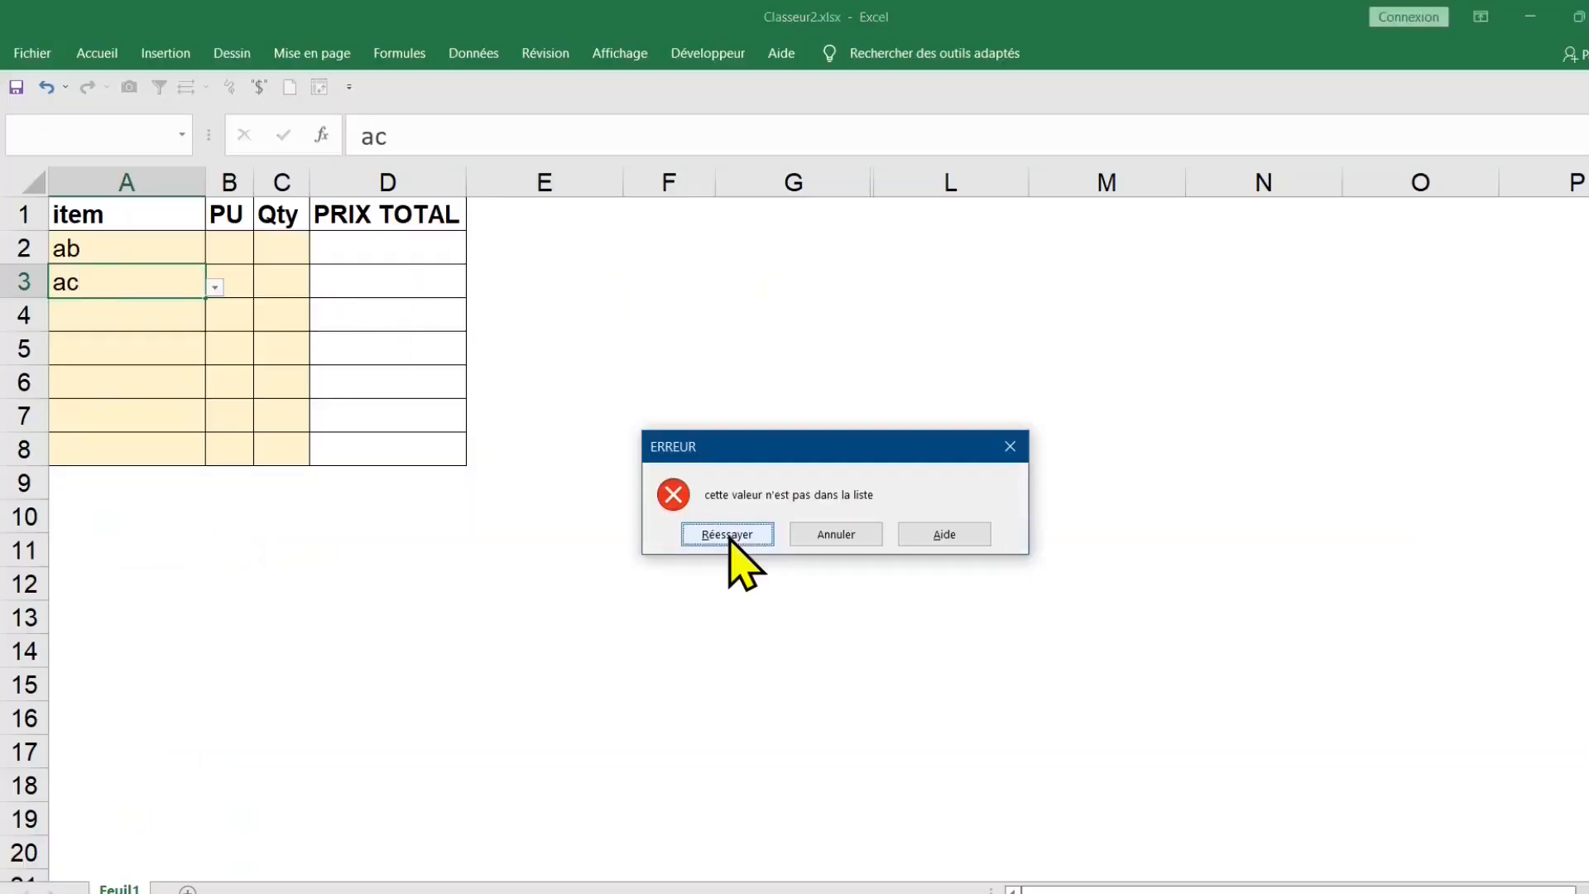
key("Escape")
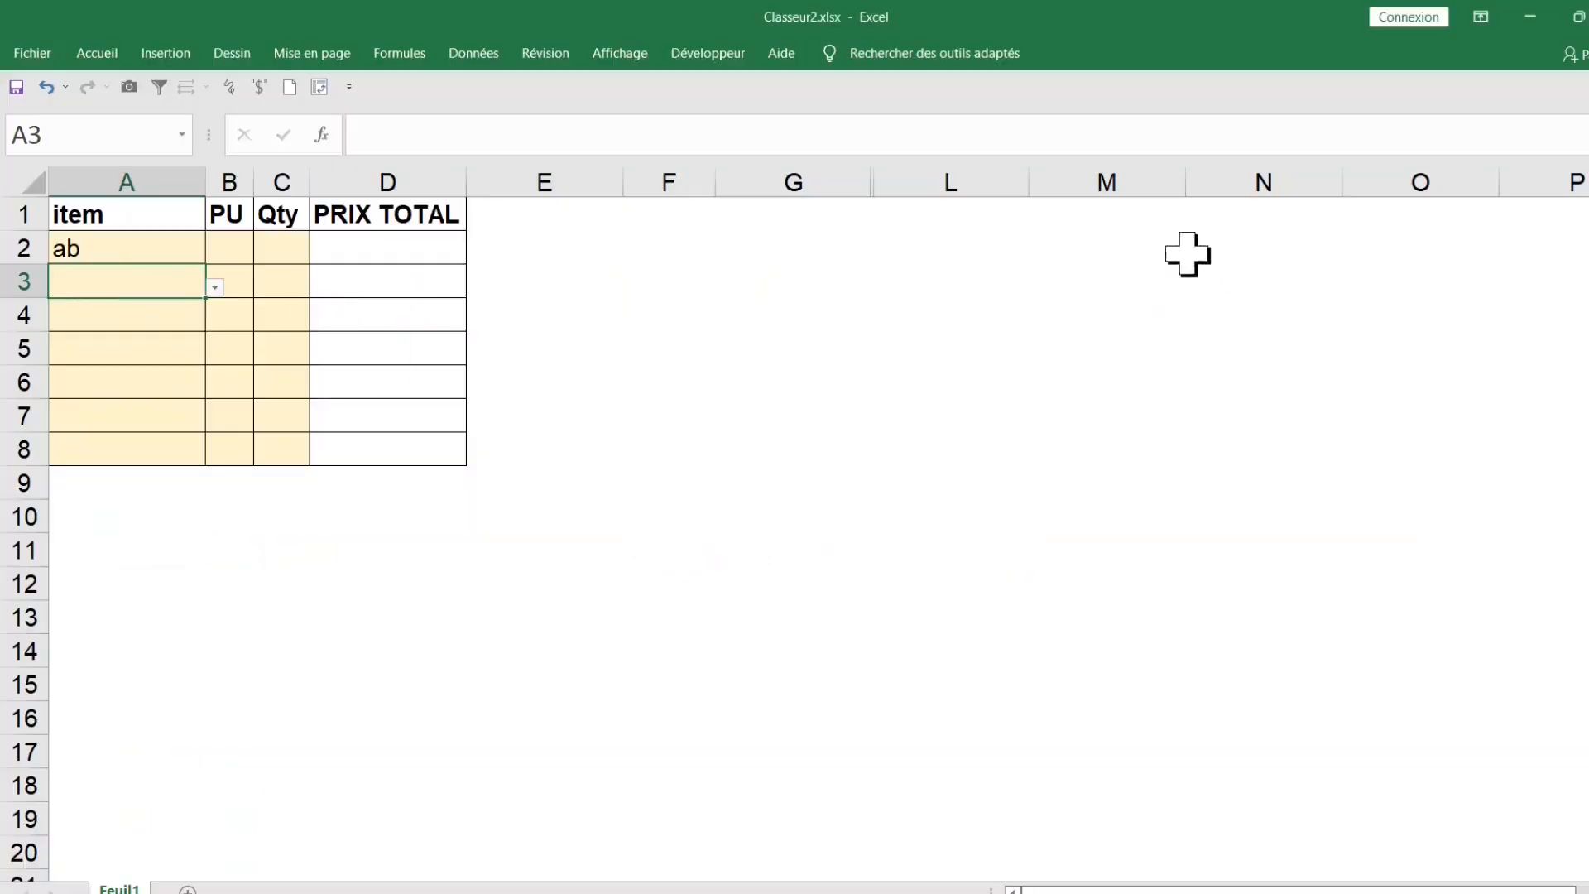
Step: Widen the PU, Qty and PRIX TOTAL columns B to D to the same larger width
left_click_drag(231, 171, 540, 171)
left_click(375, 250)
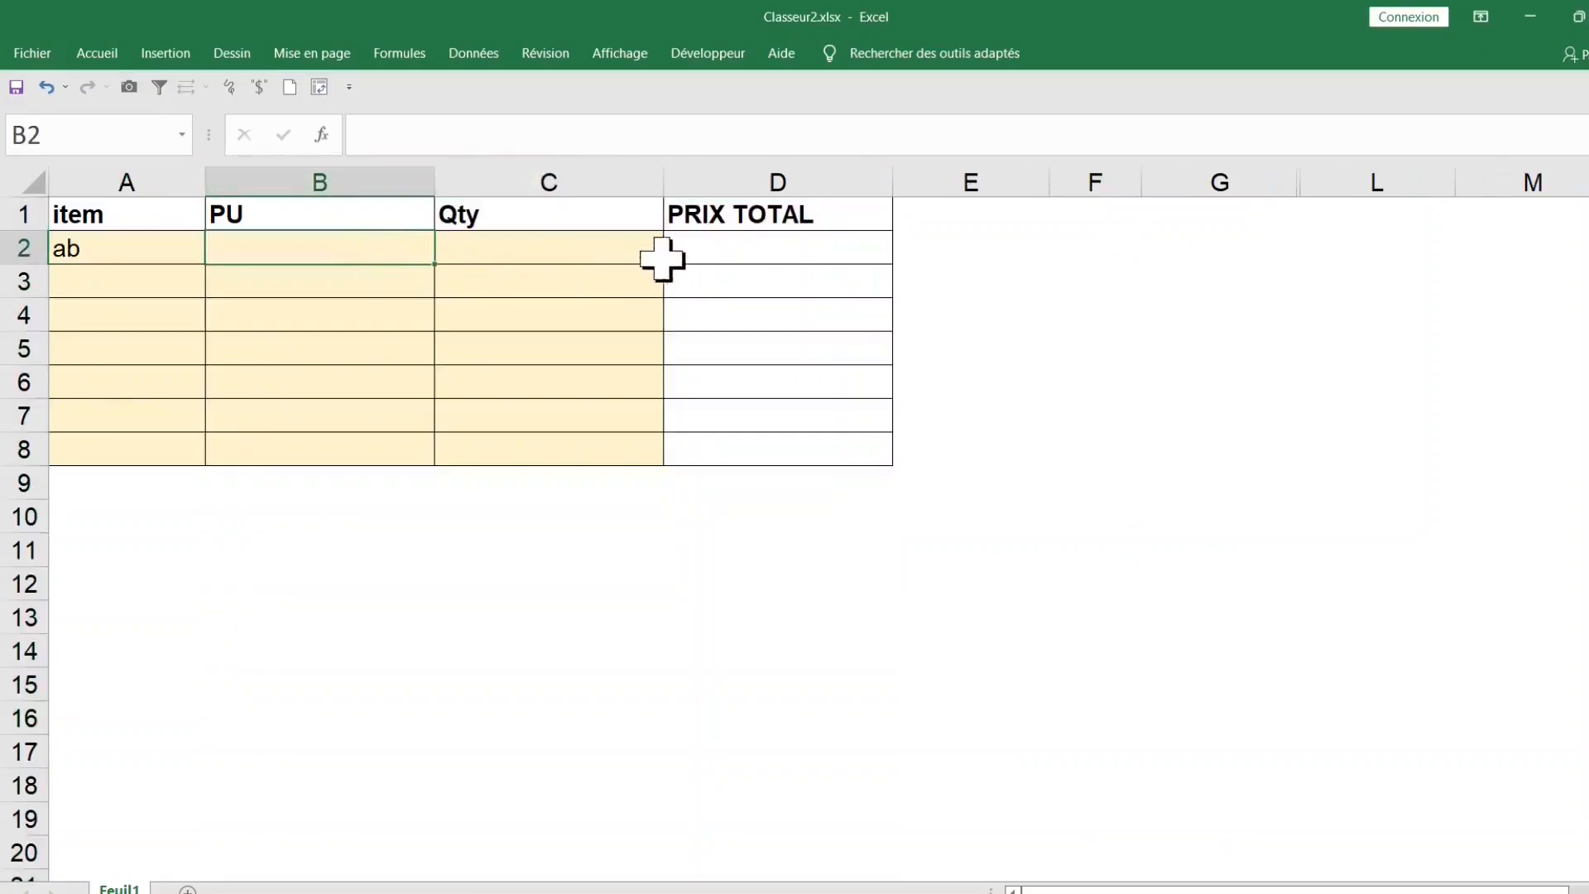
Step: Enter the formula =B2*C2 in cell D2 to multiply PU by Qty for PRIX TOTAL
left_click(734, 255)
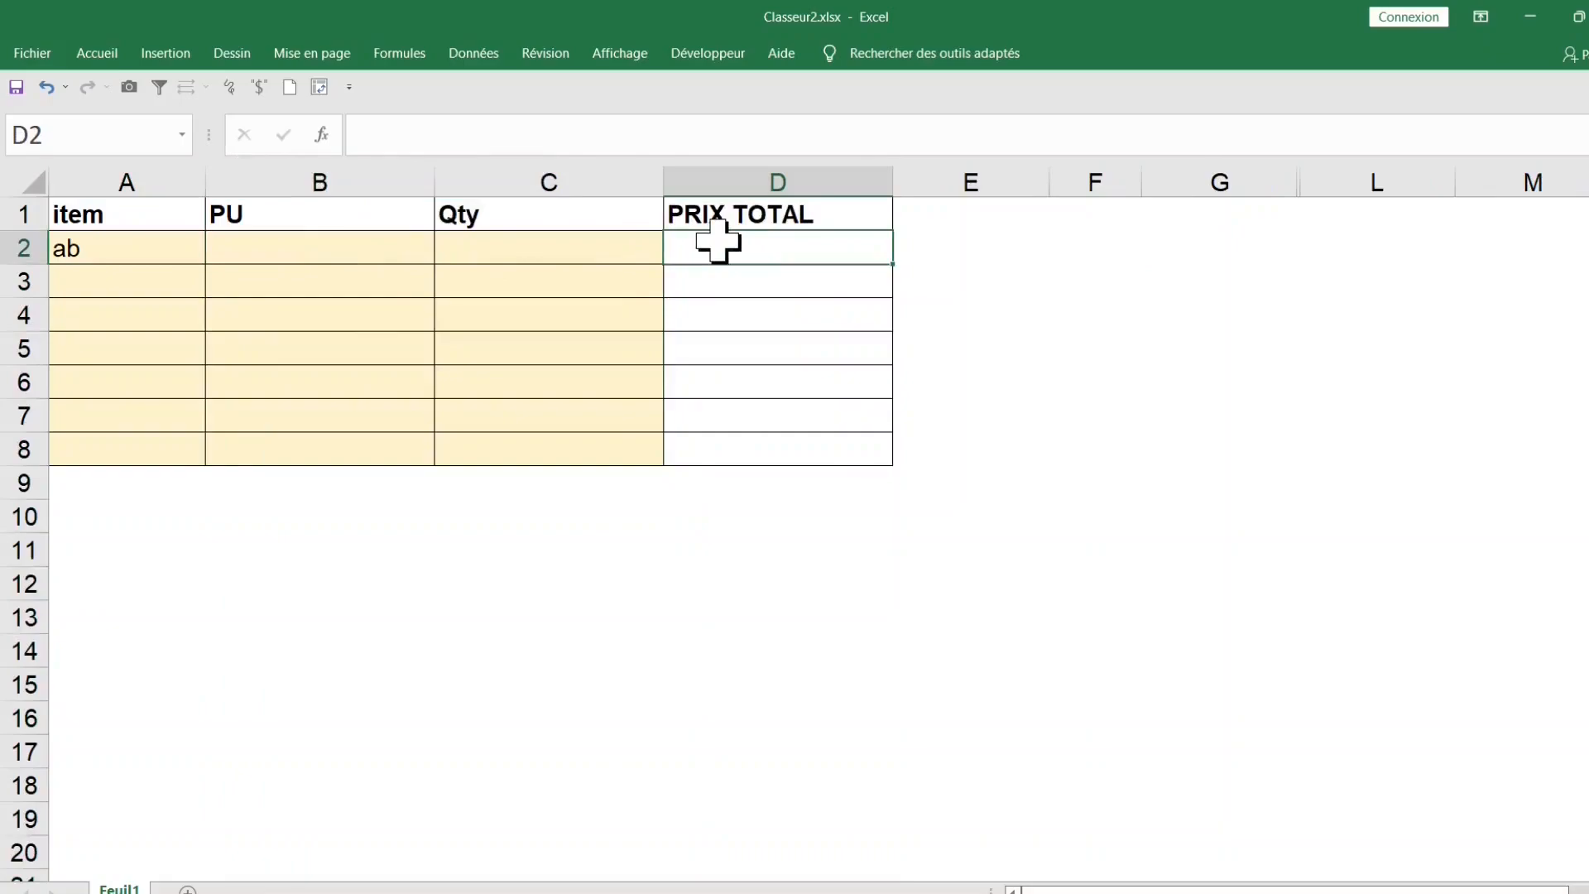
double_click(718, 241)
type("=")
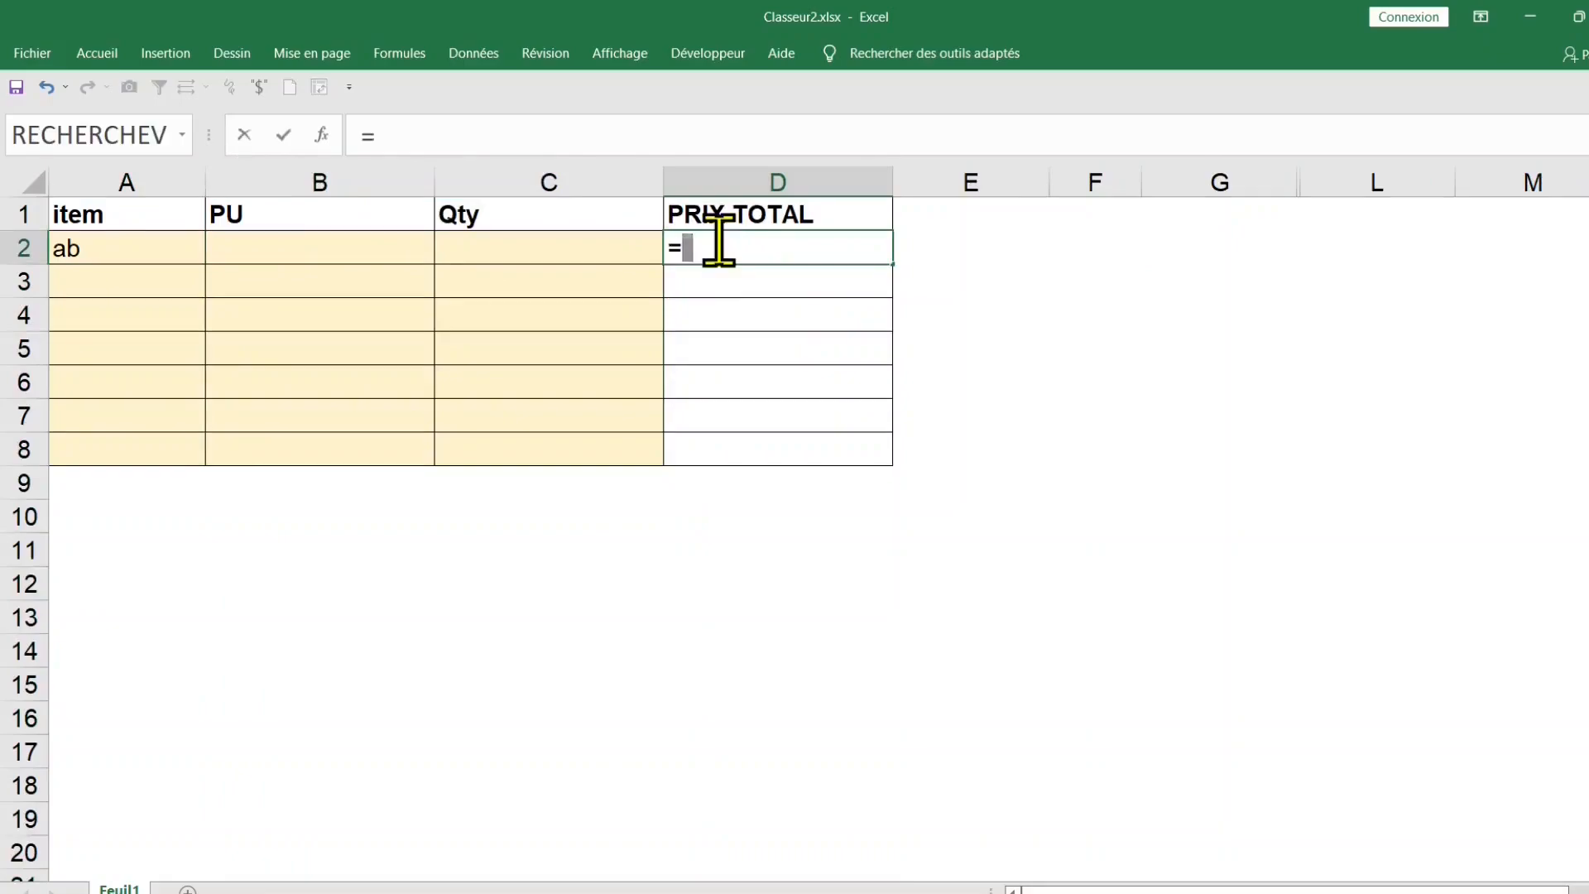
left_click(328, 247)
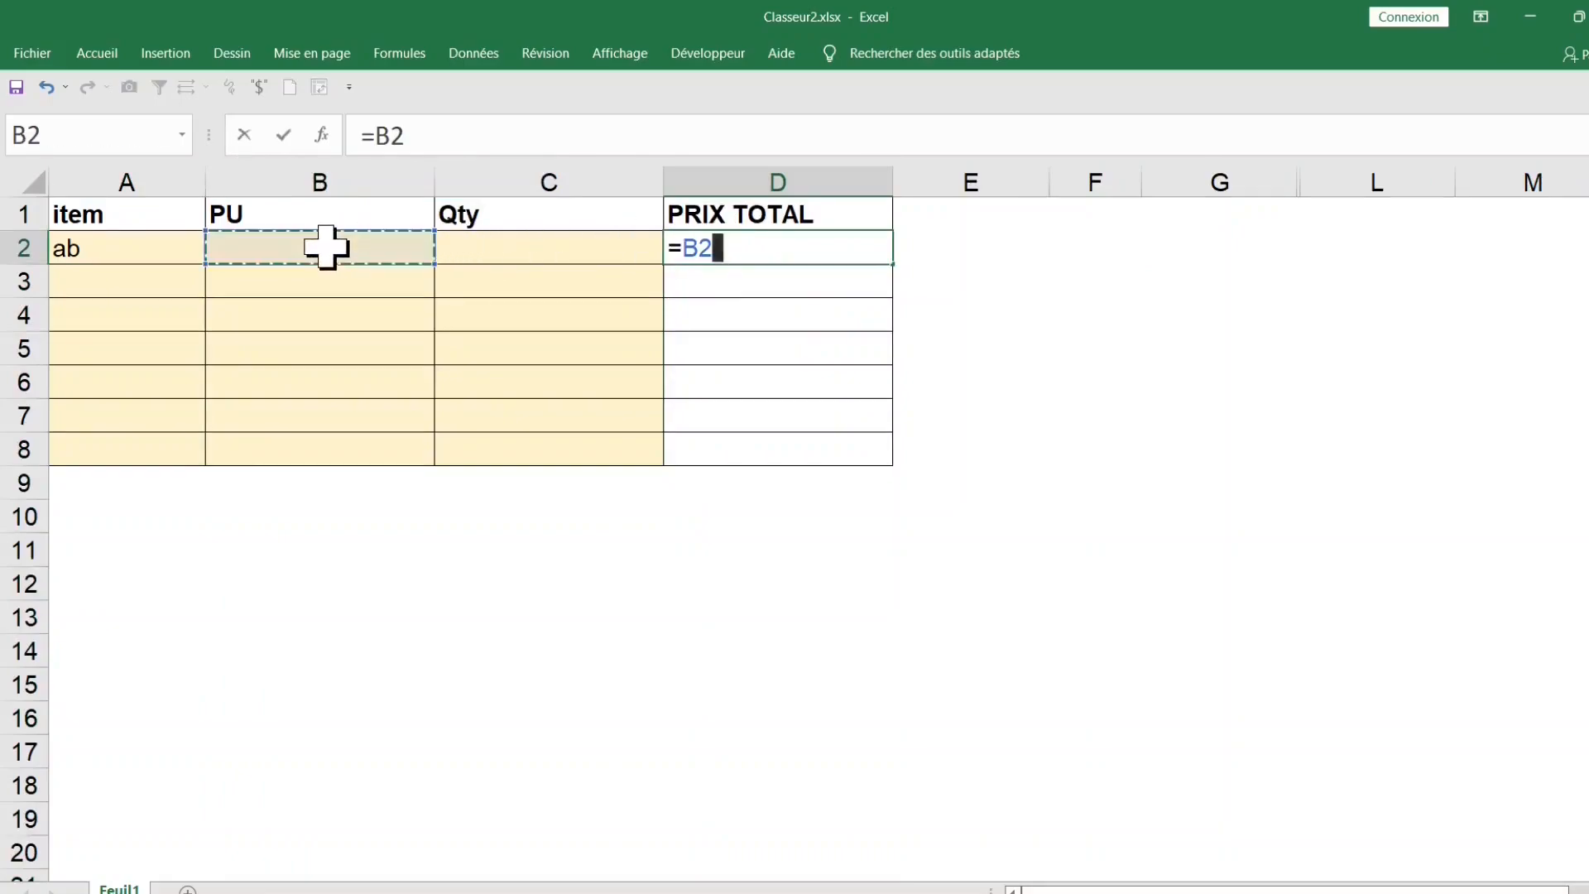
type("*")
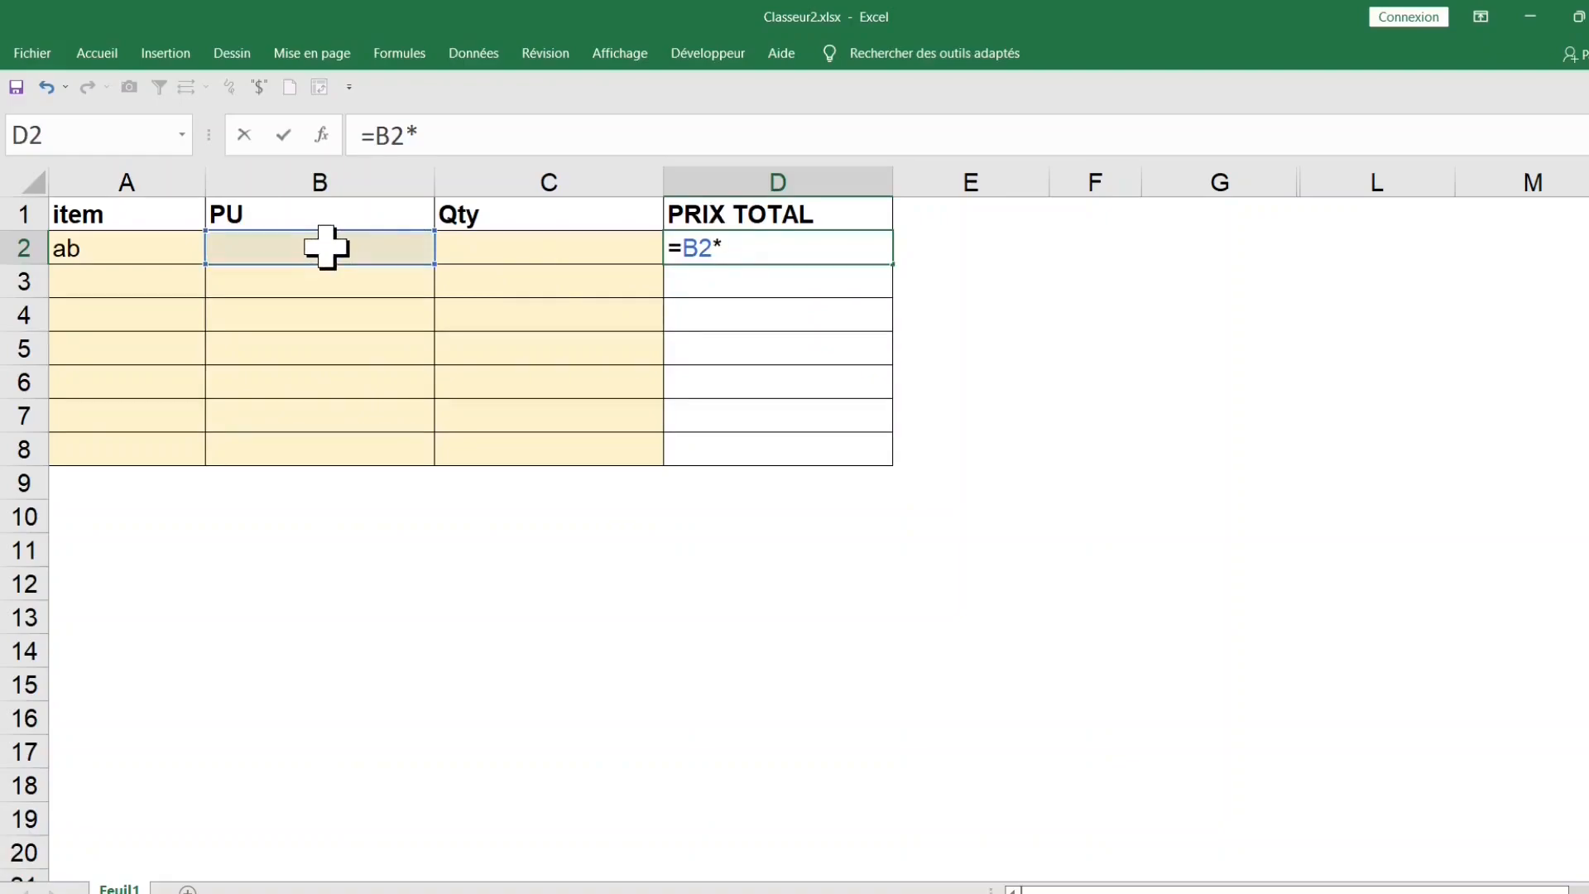
left_click(520, 250)
key("Return")
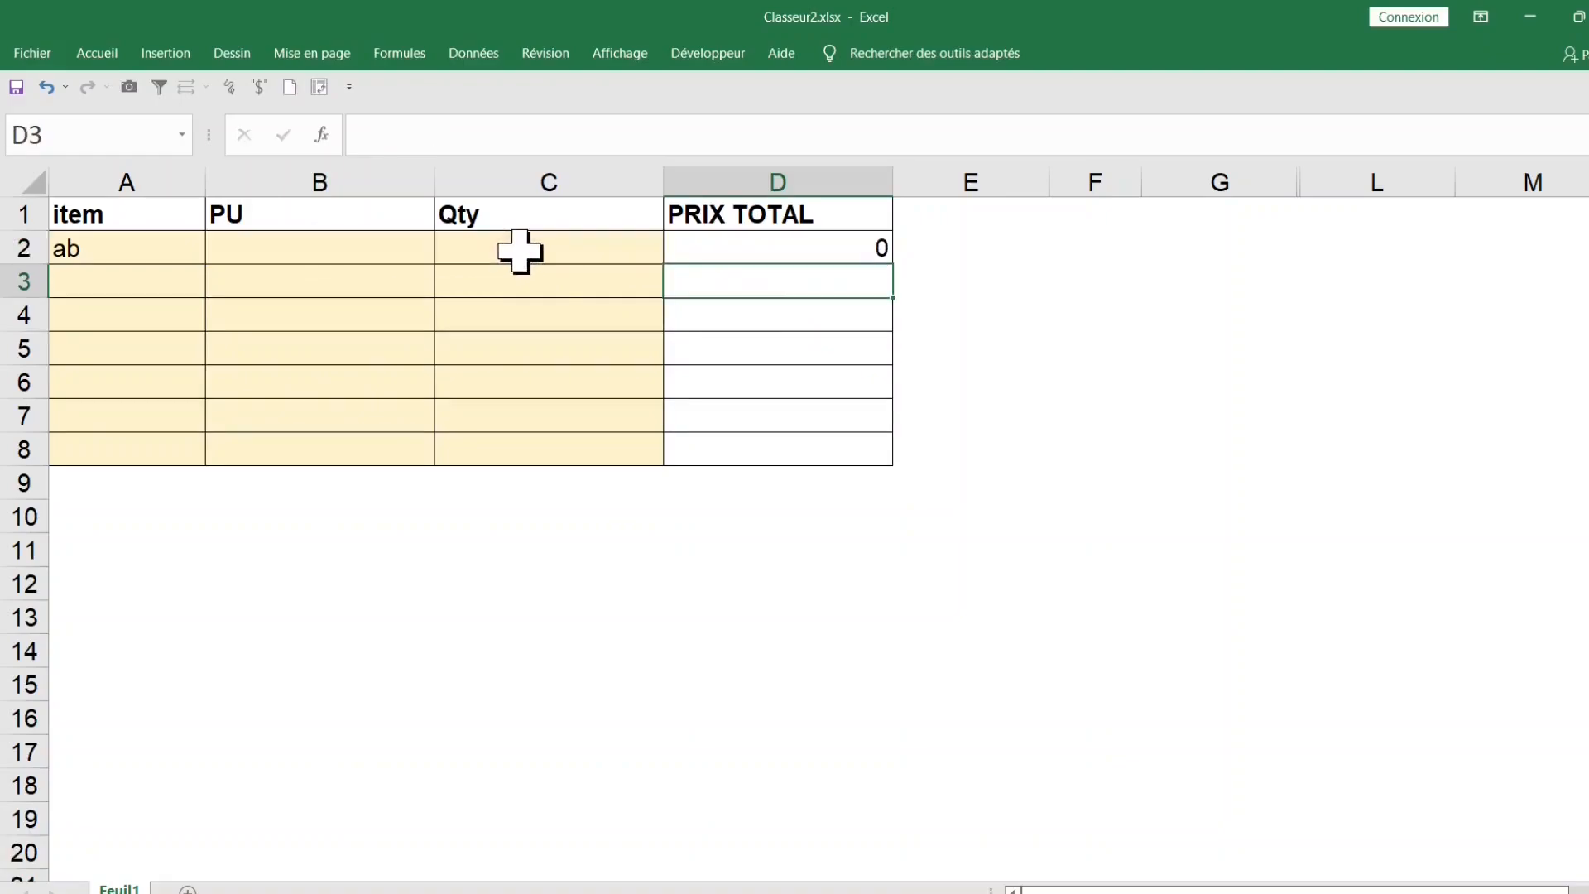
Step: Change the formula in cell D2 to =SI(B2*C2=0,"",B2*C2) so a zero product leaves PRIX TOTAL blank
left_click(819, 242)
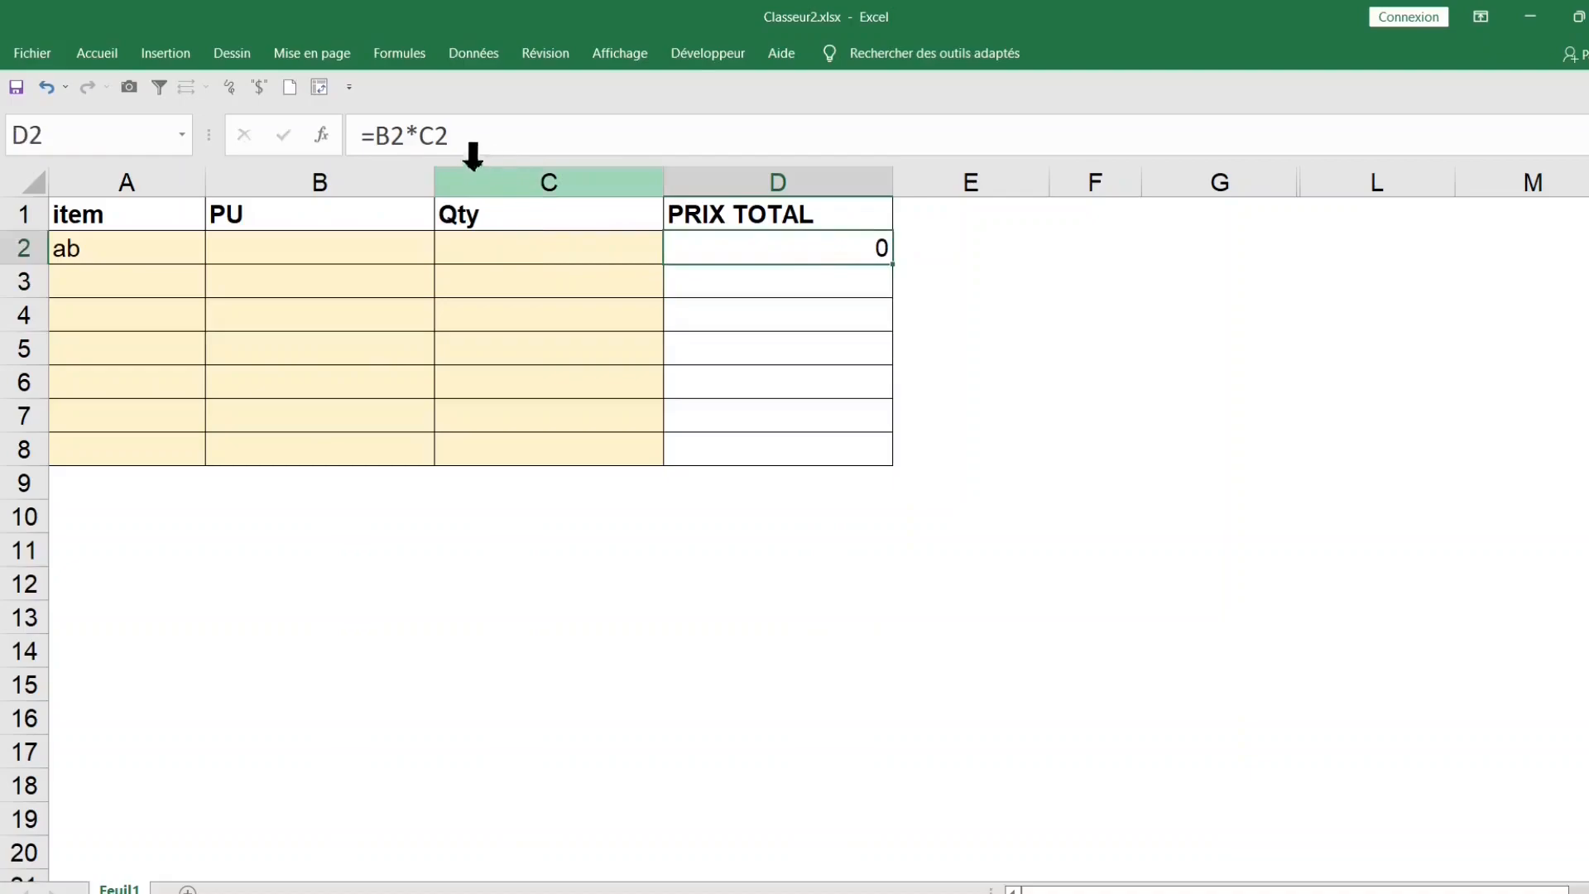
left_click(380, 137)
type("si(B2*C2")
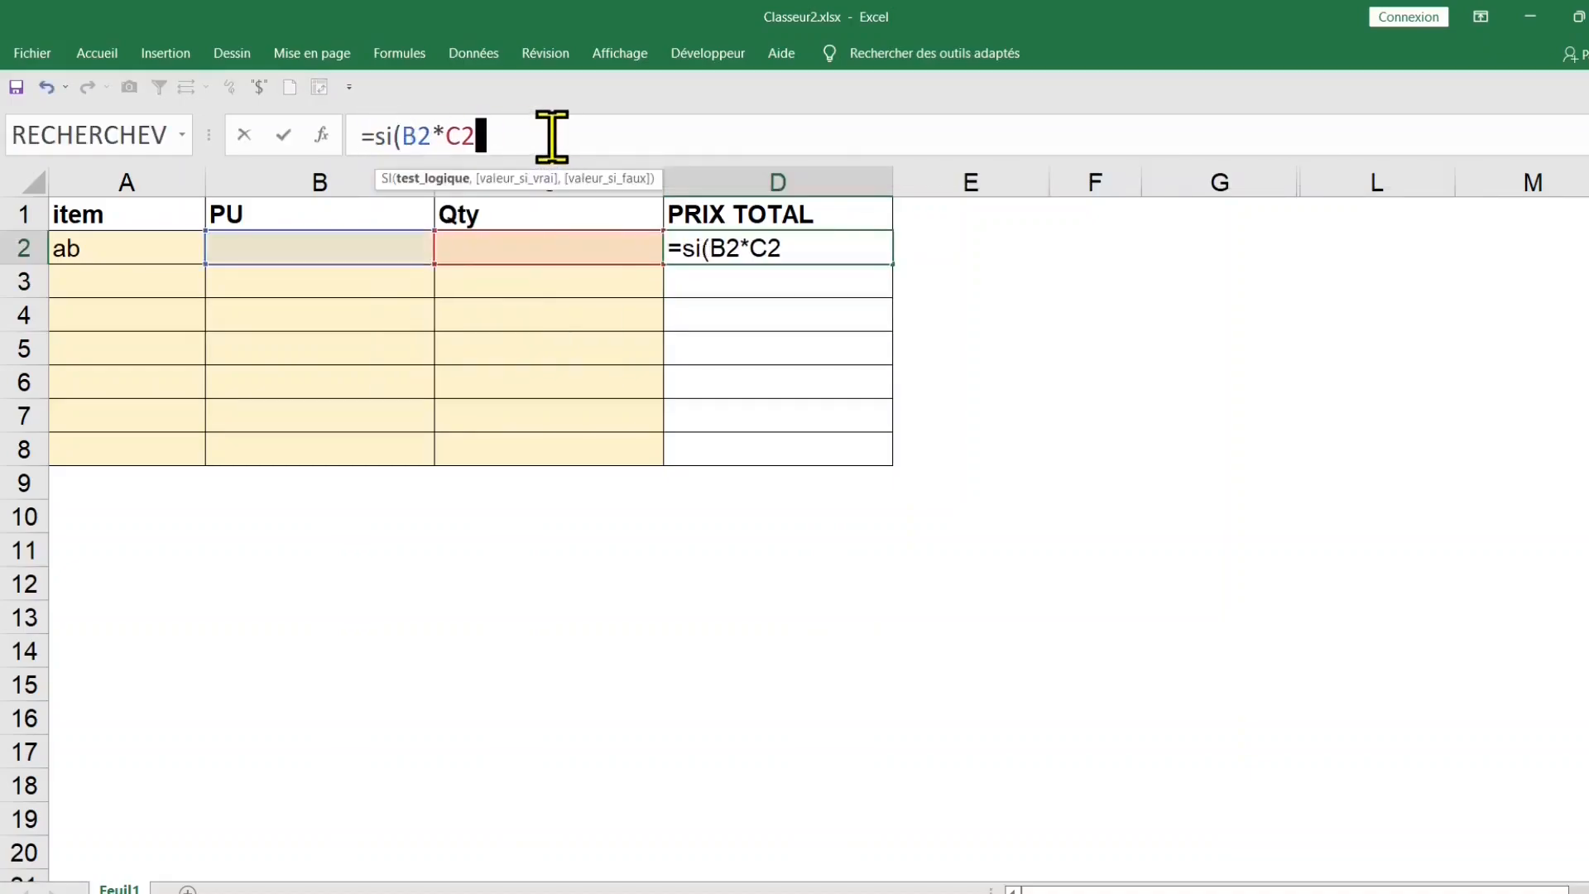
type("=0,\"\"")
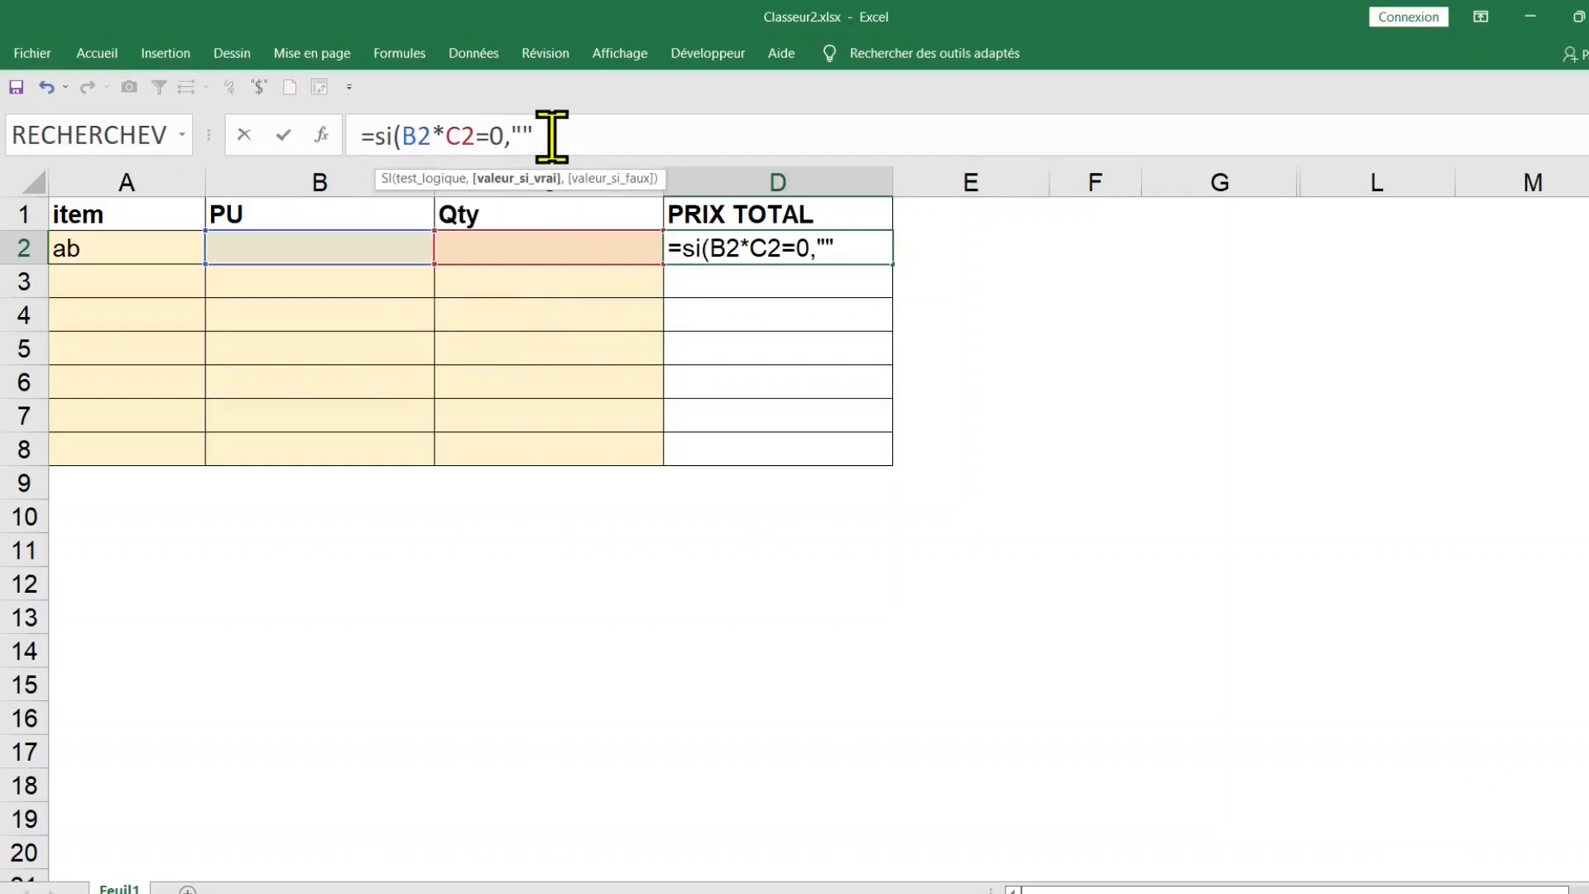
type(",")
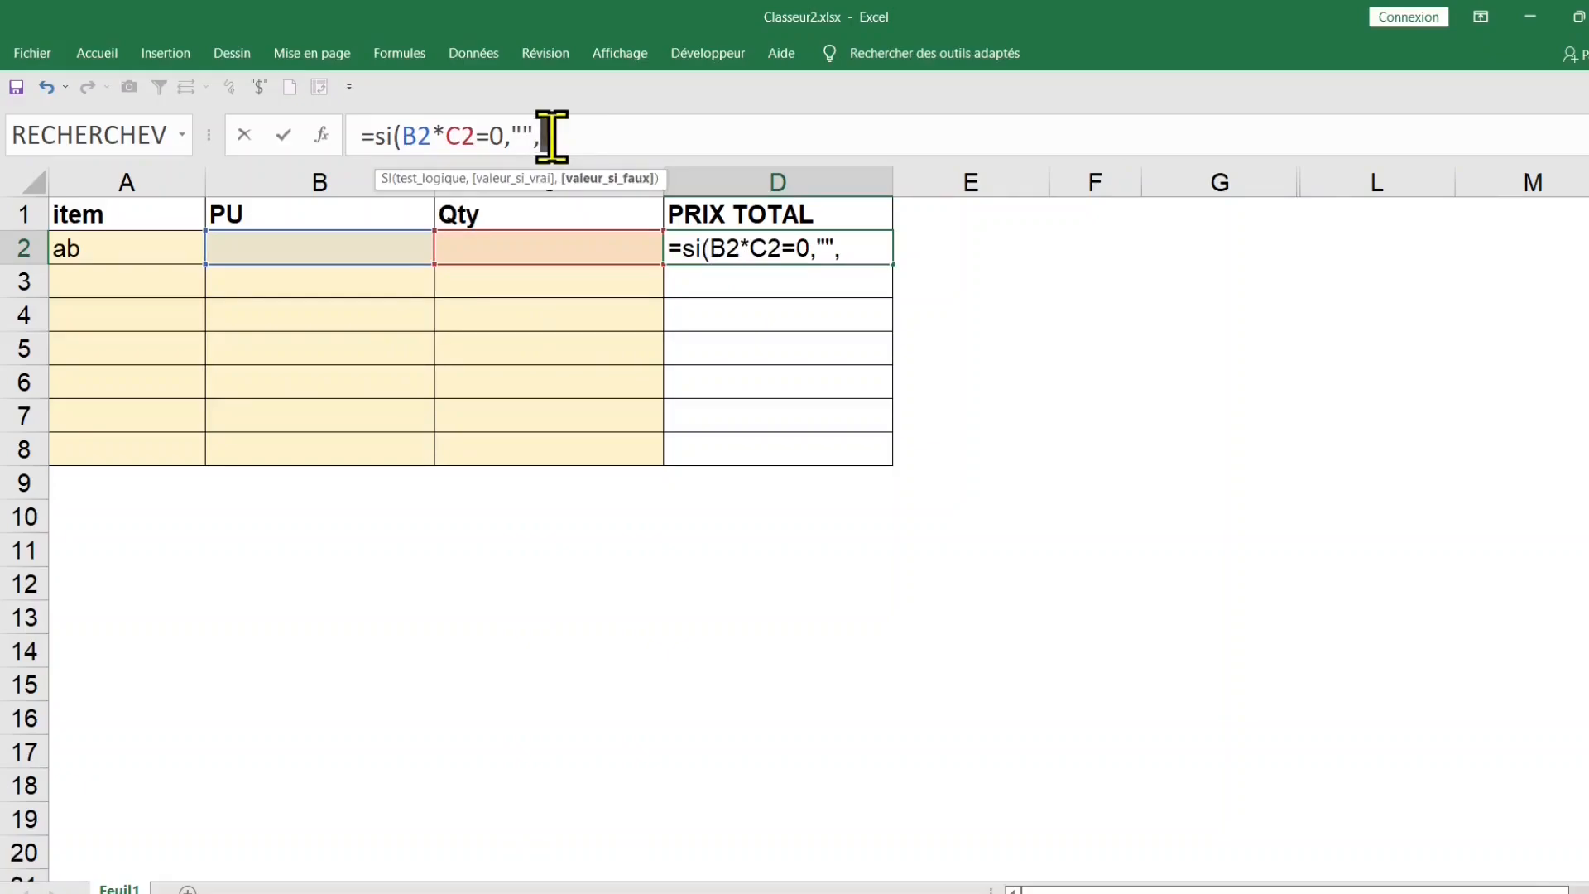
type("b")
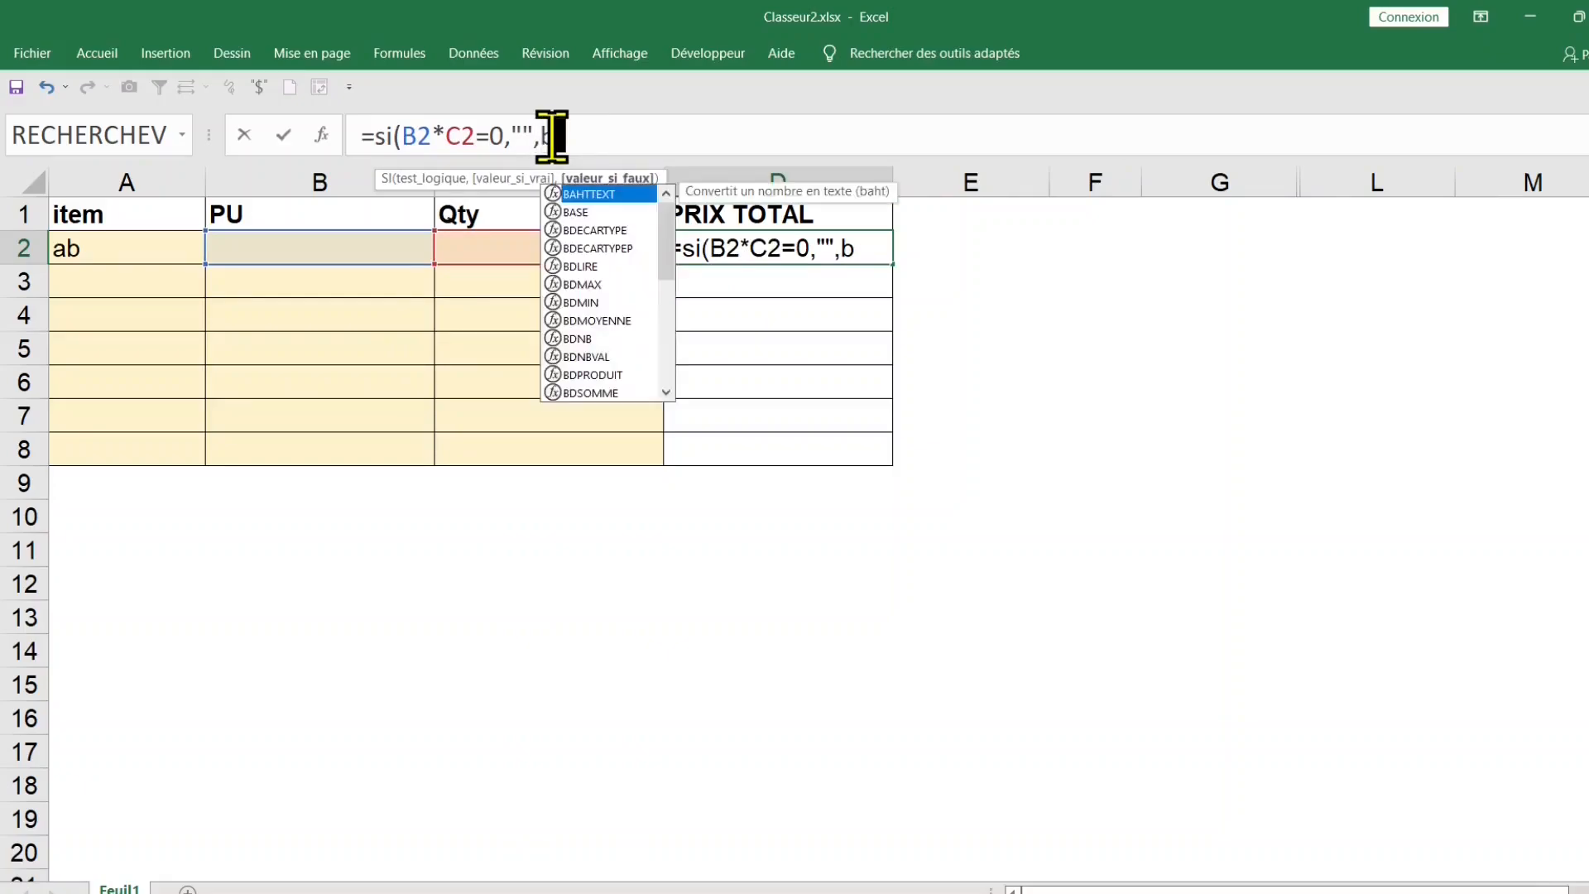
type("2*c")
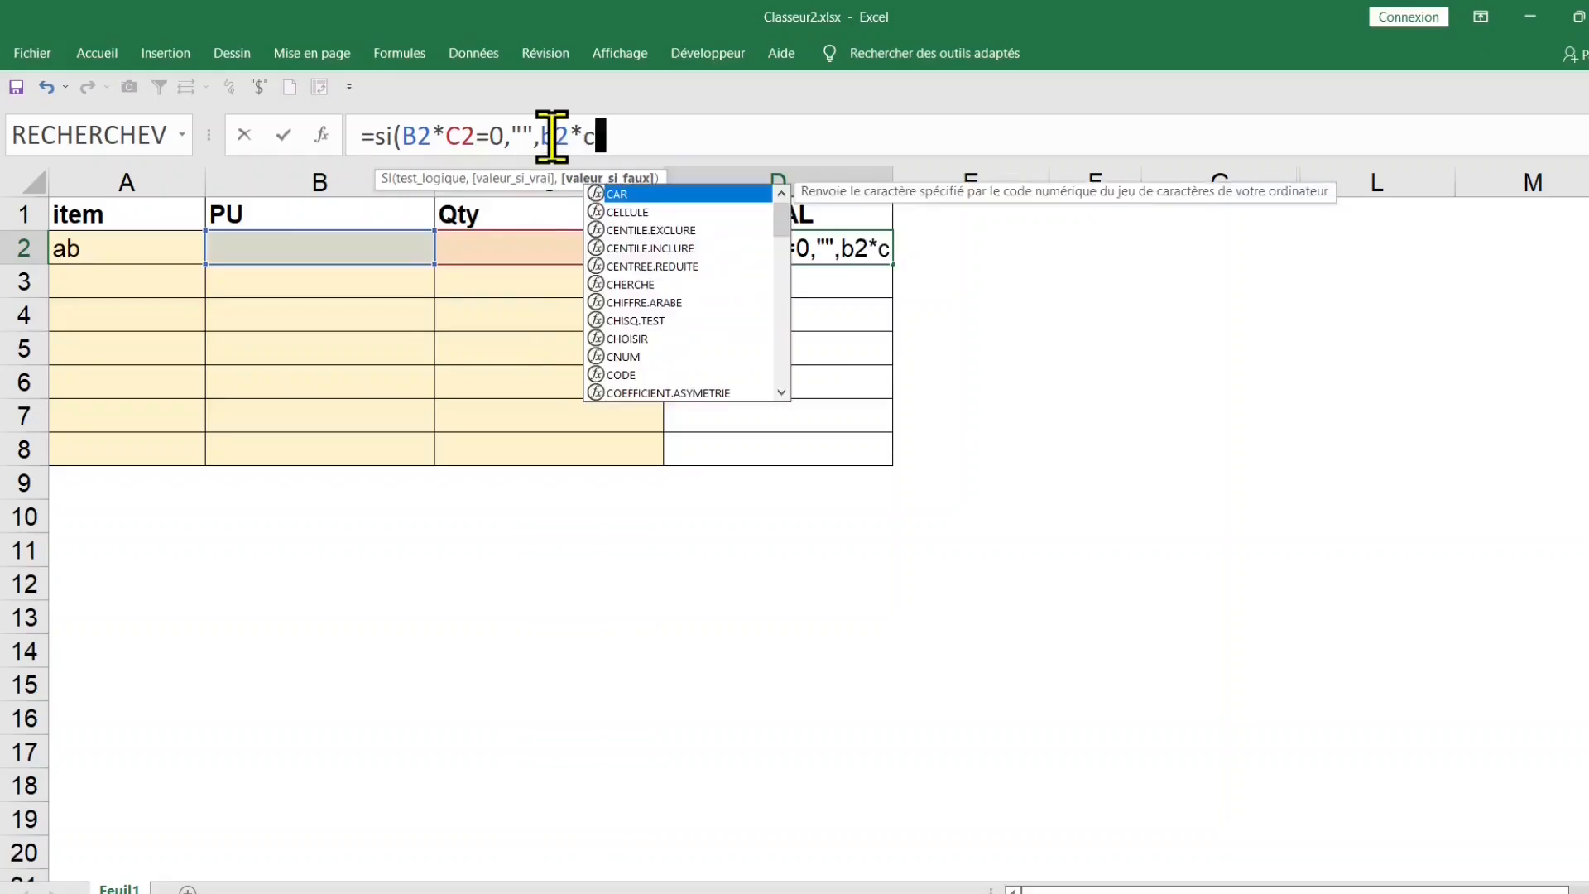
type("2)")
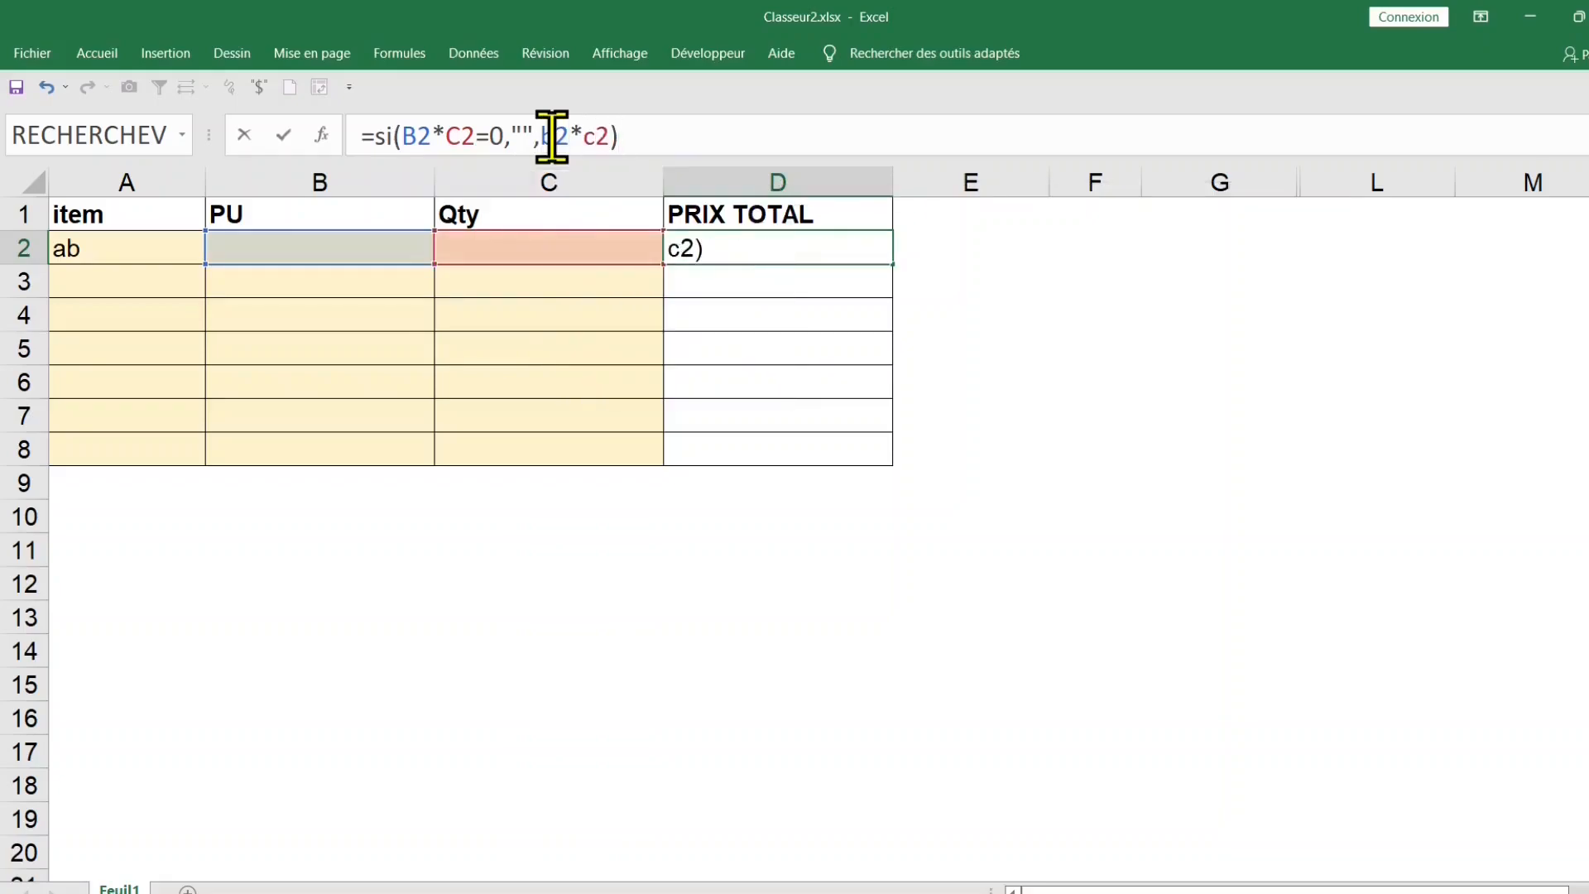
key("Return")
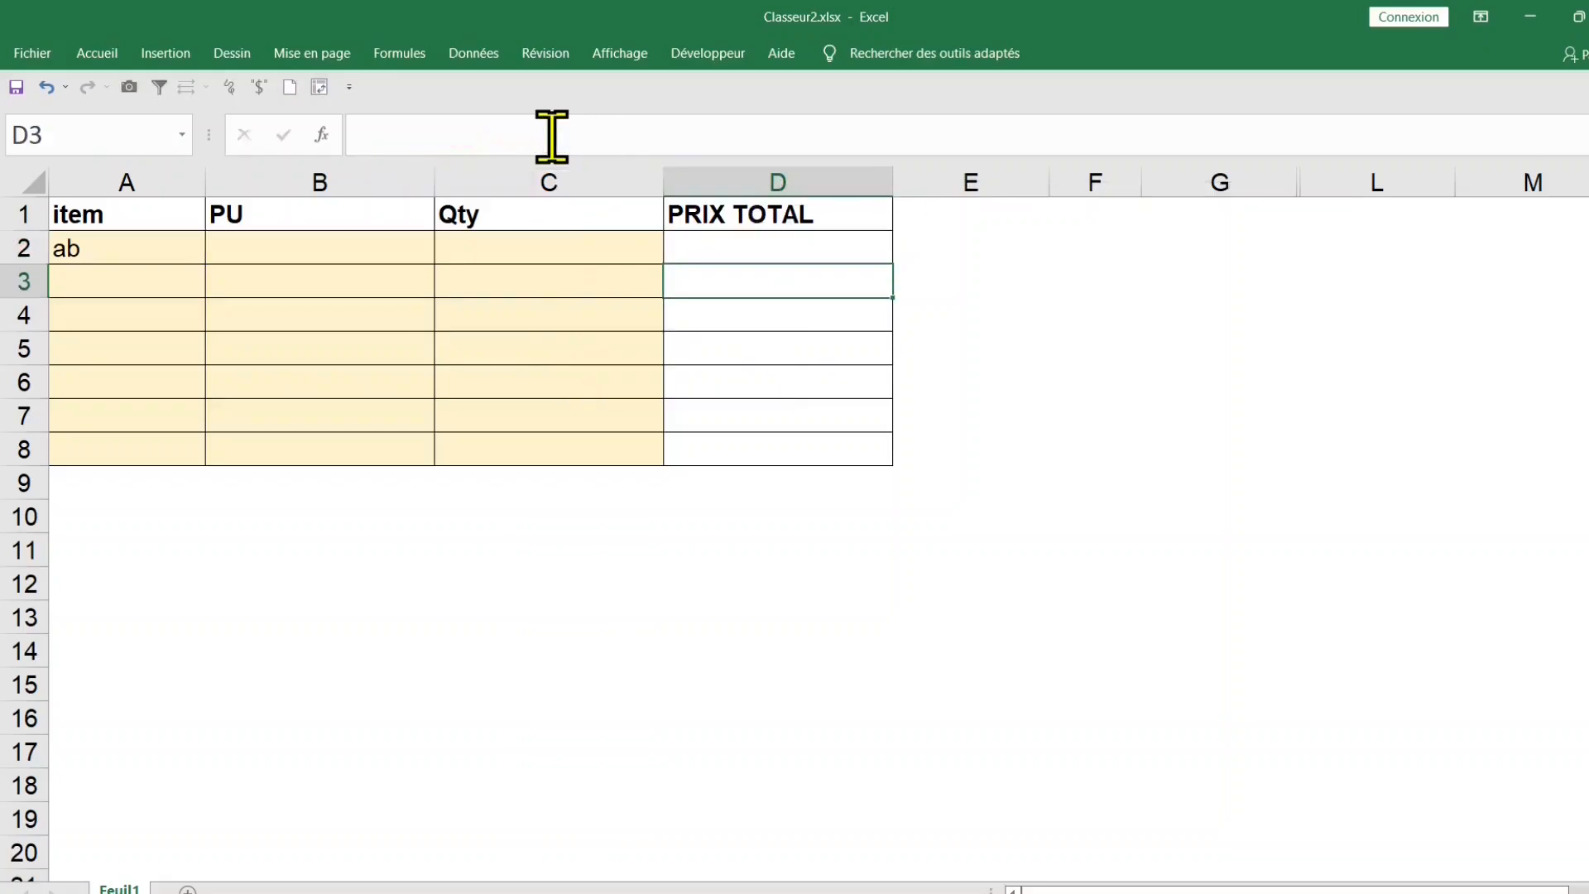
Step: Enter a PU of 10 in cell B2 and a Qty of 1000 in cell C2
left_click(335, 250)
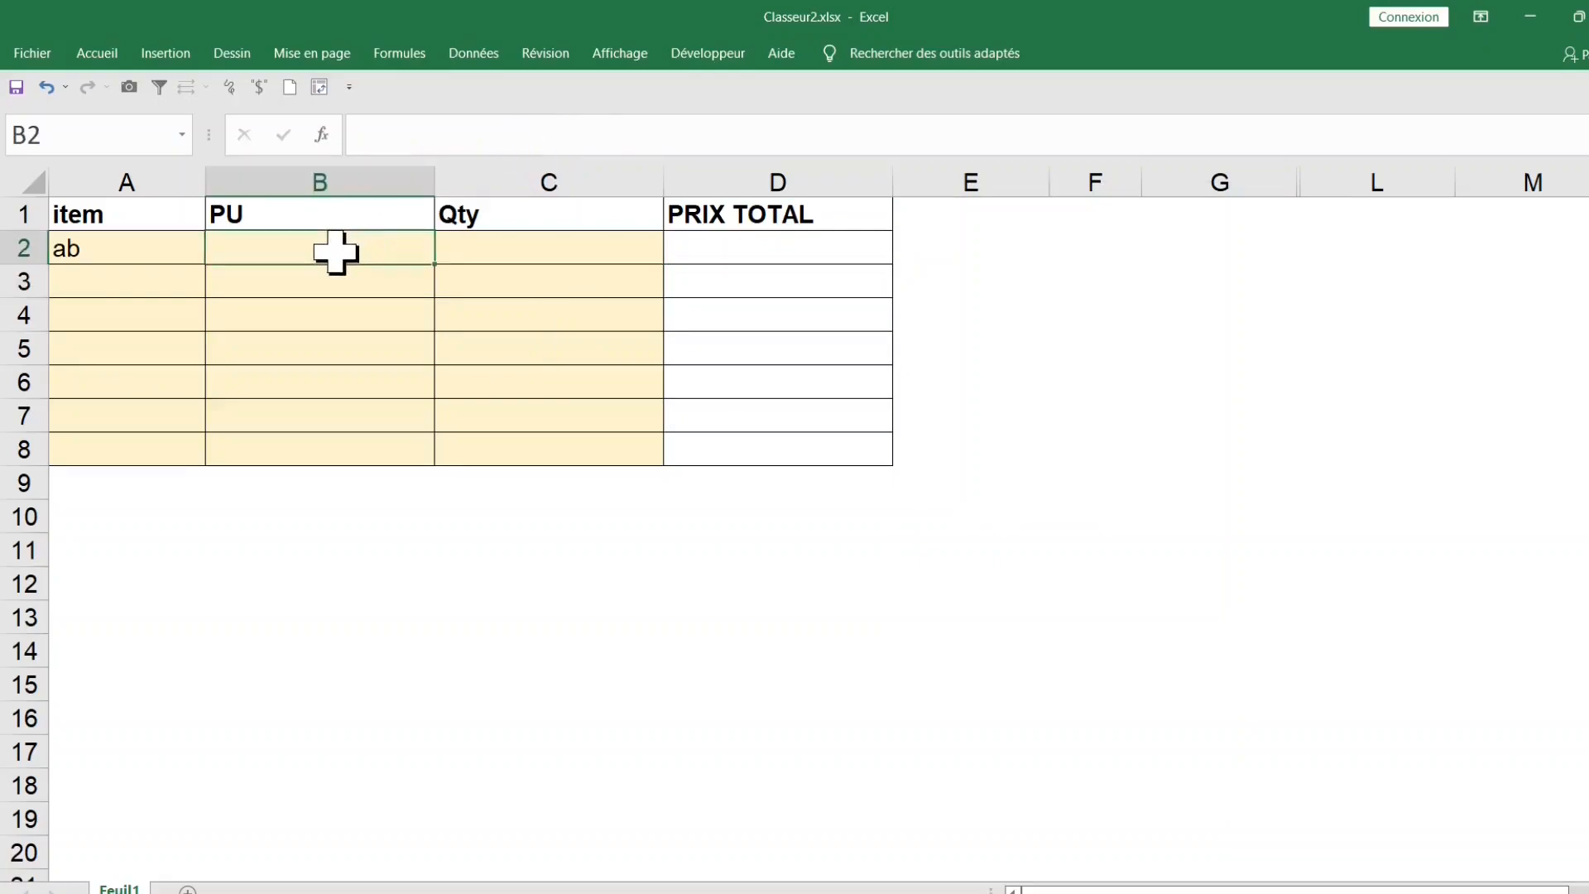
type("10")
key("Tab")
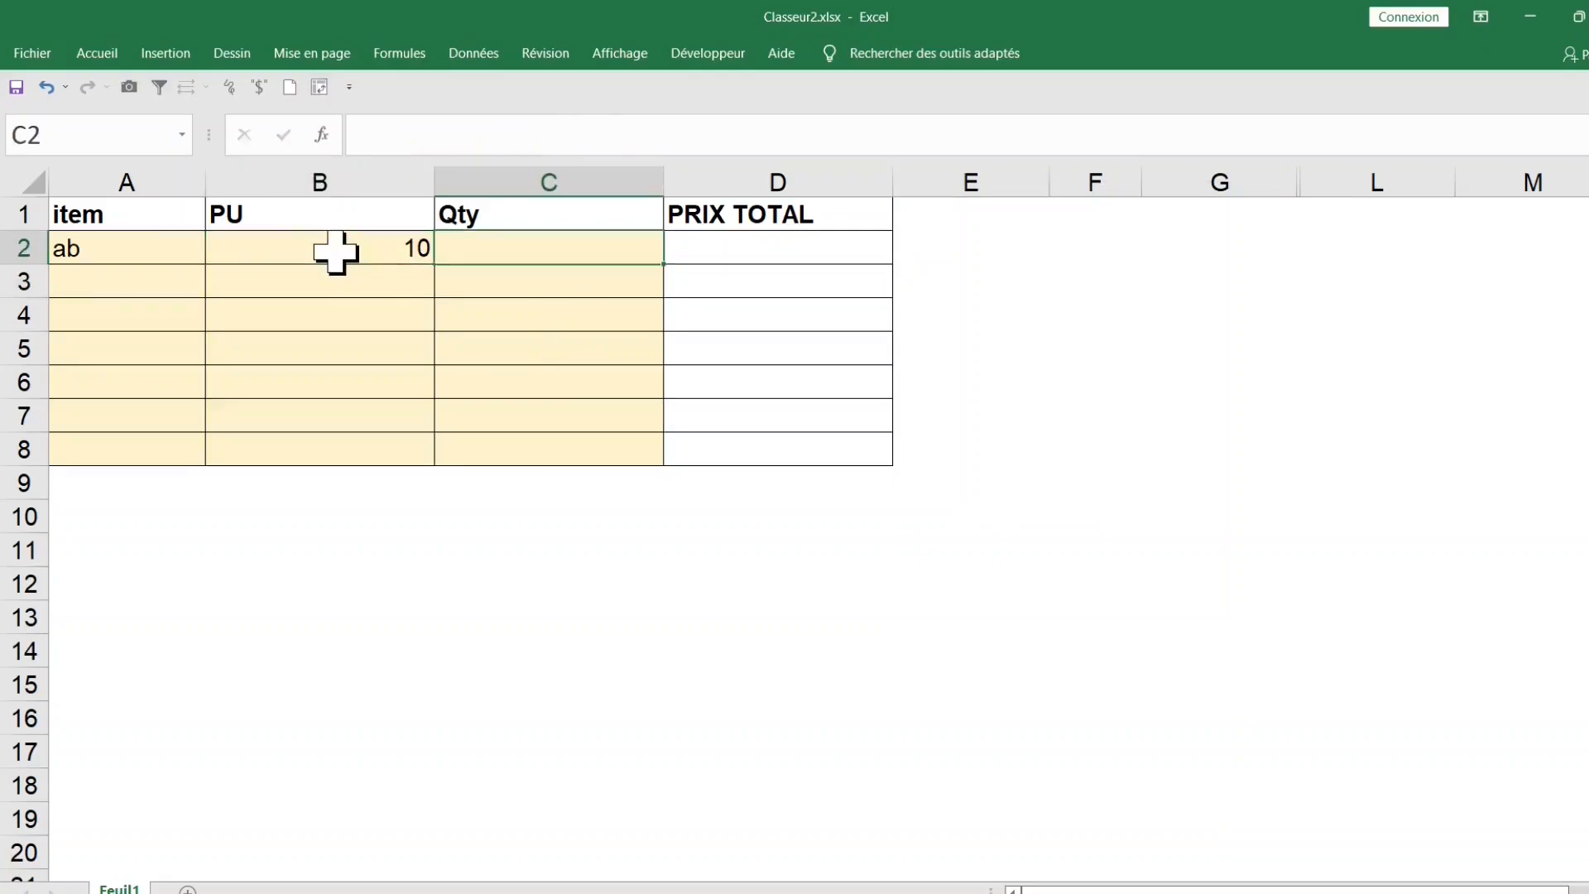
type("100")
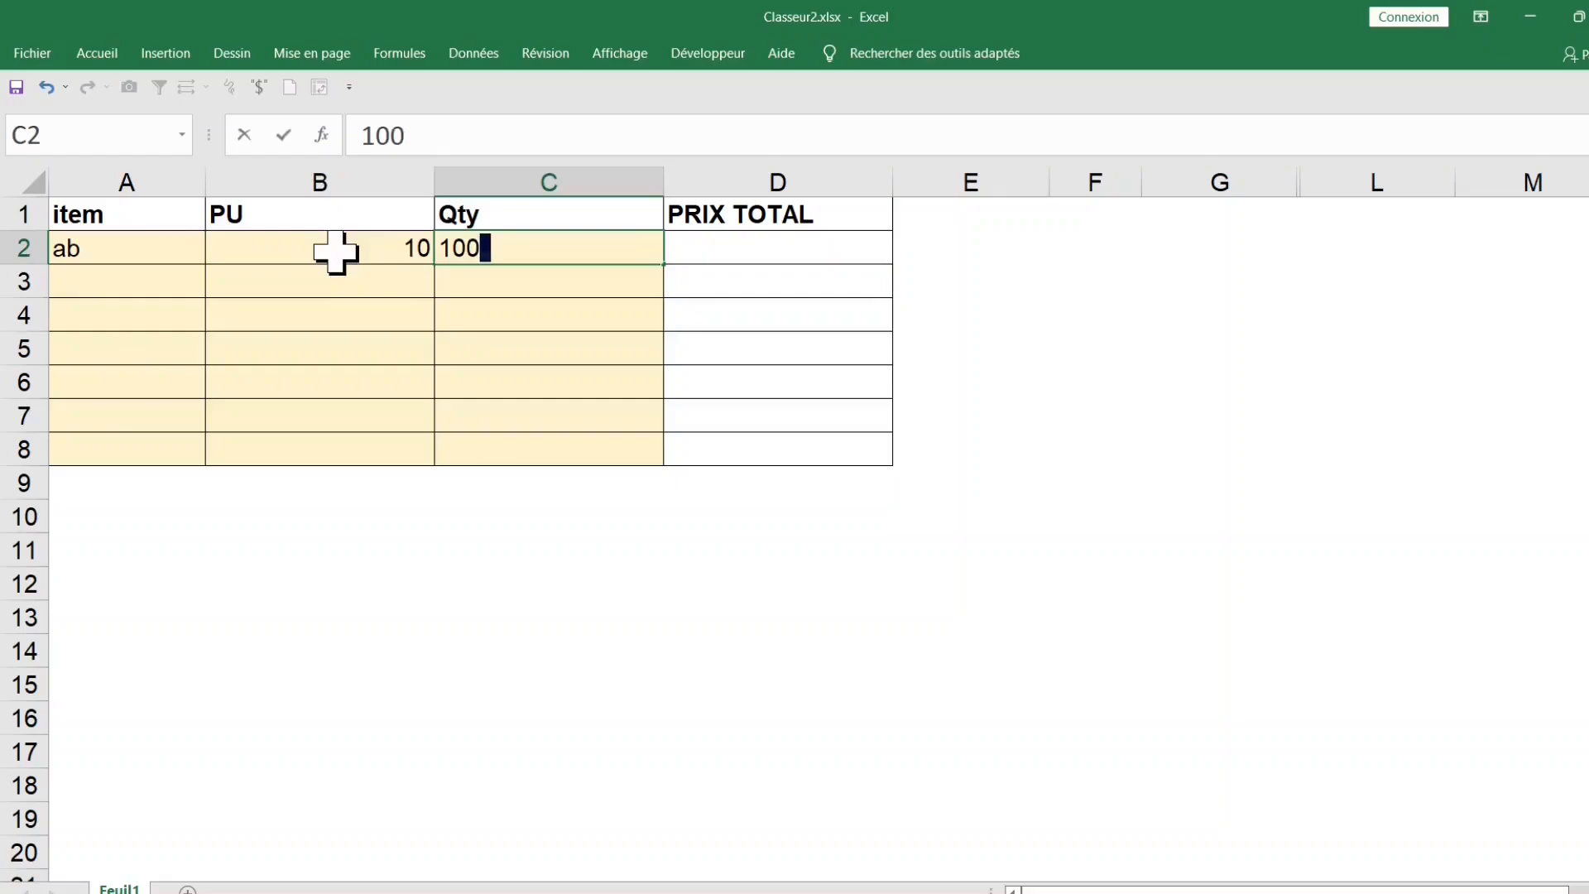
type("0")
key("Return")
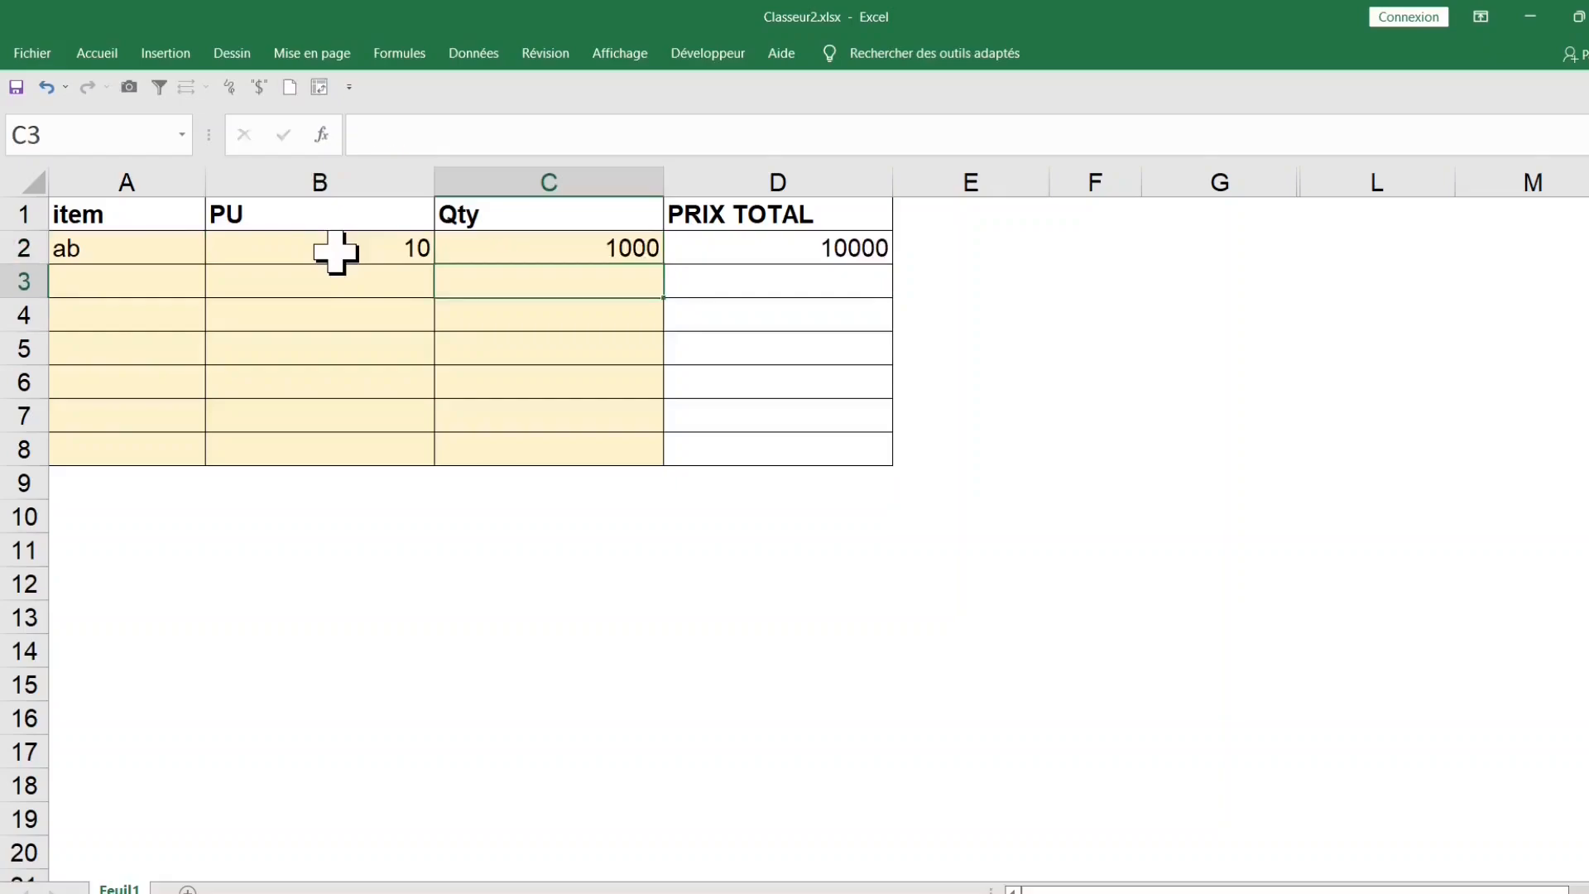
Step: Format the PU cells B2 to B8 as Monétaire with 2 decimals and the $ symbol
left_click_drag(358, 244, 365, 440)
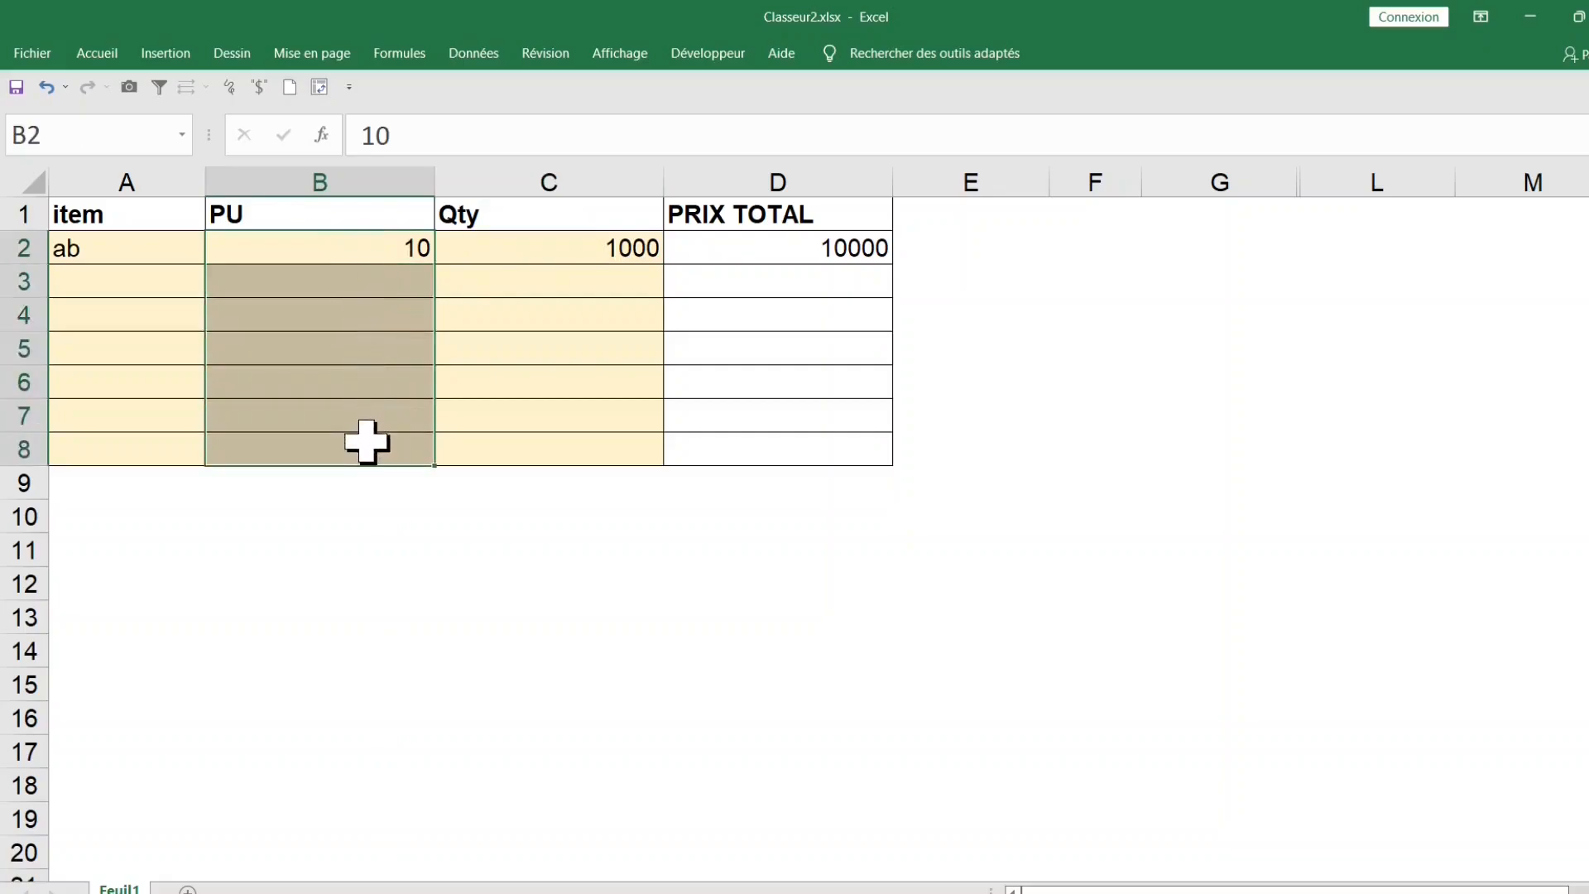
right_click(328, 250)
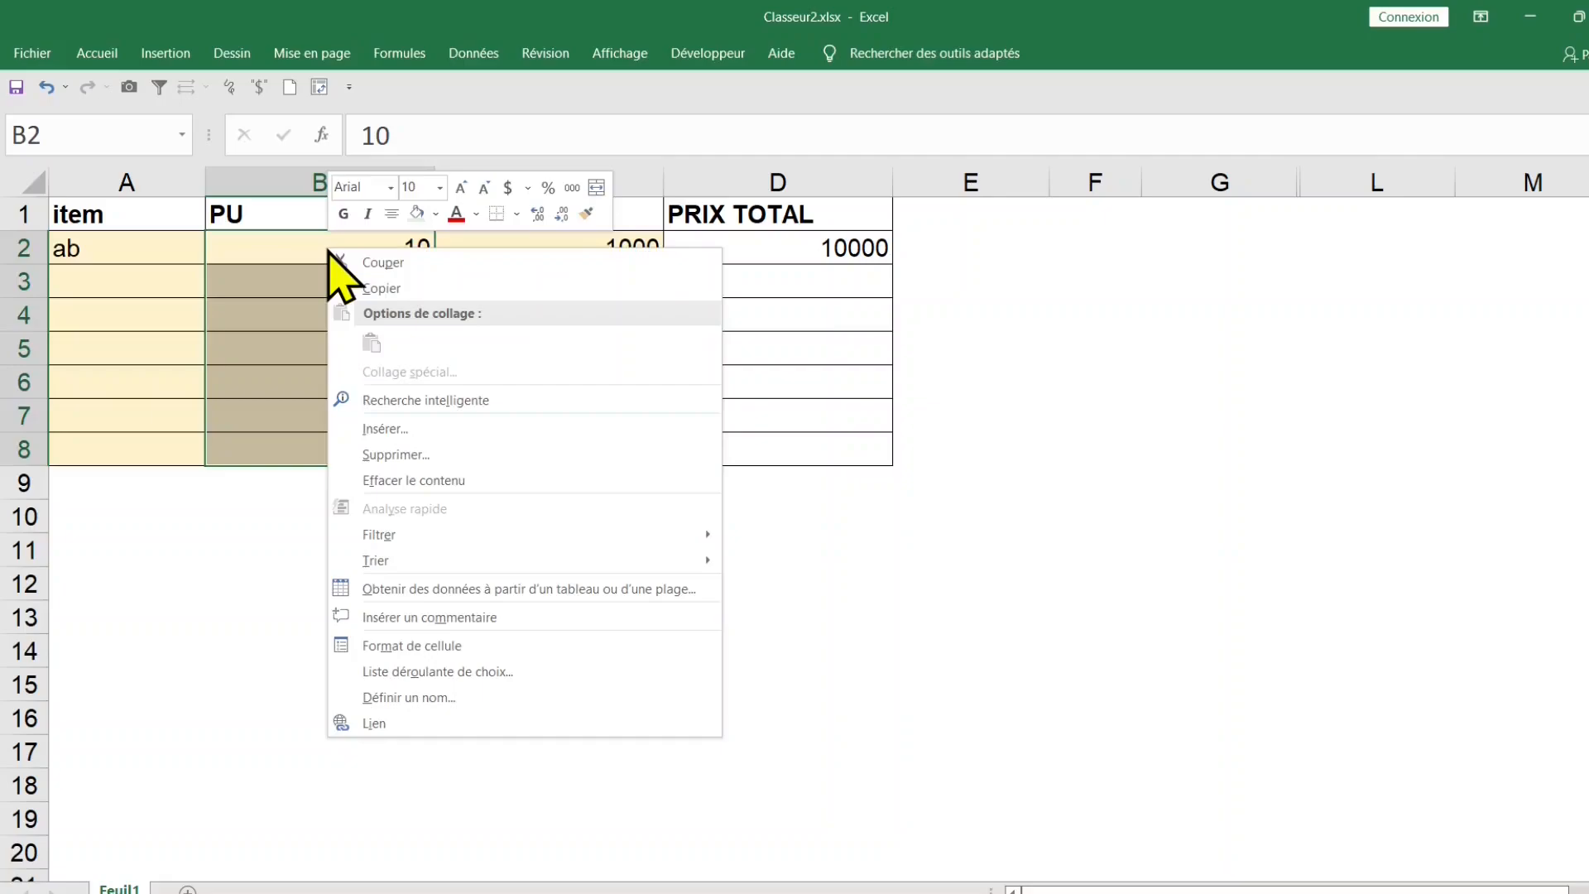
left_click(460, 646)
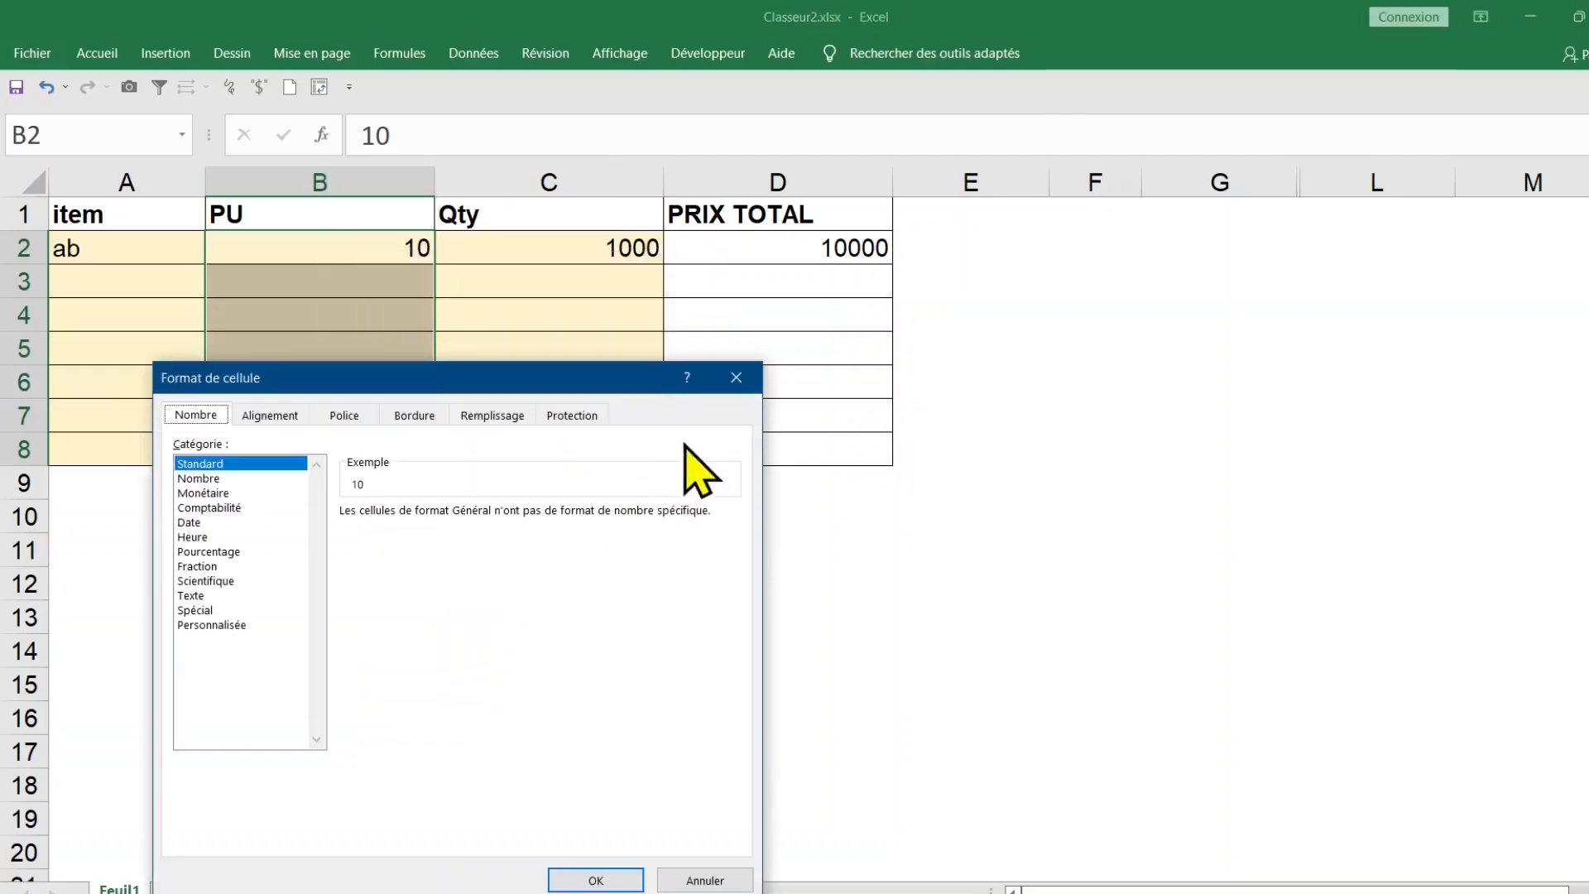
left_click(218, 493)
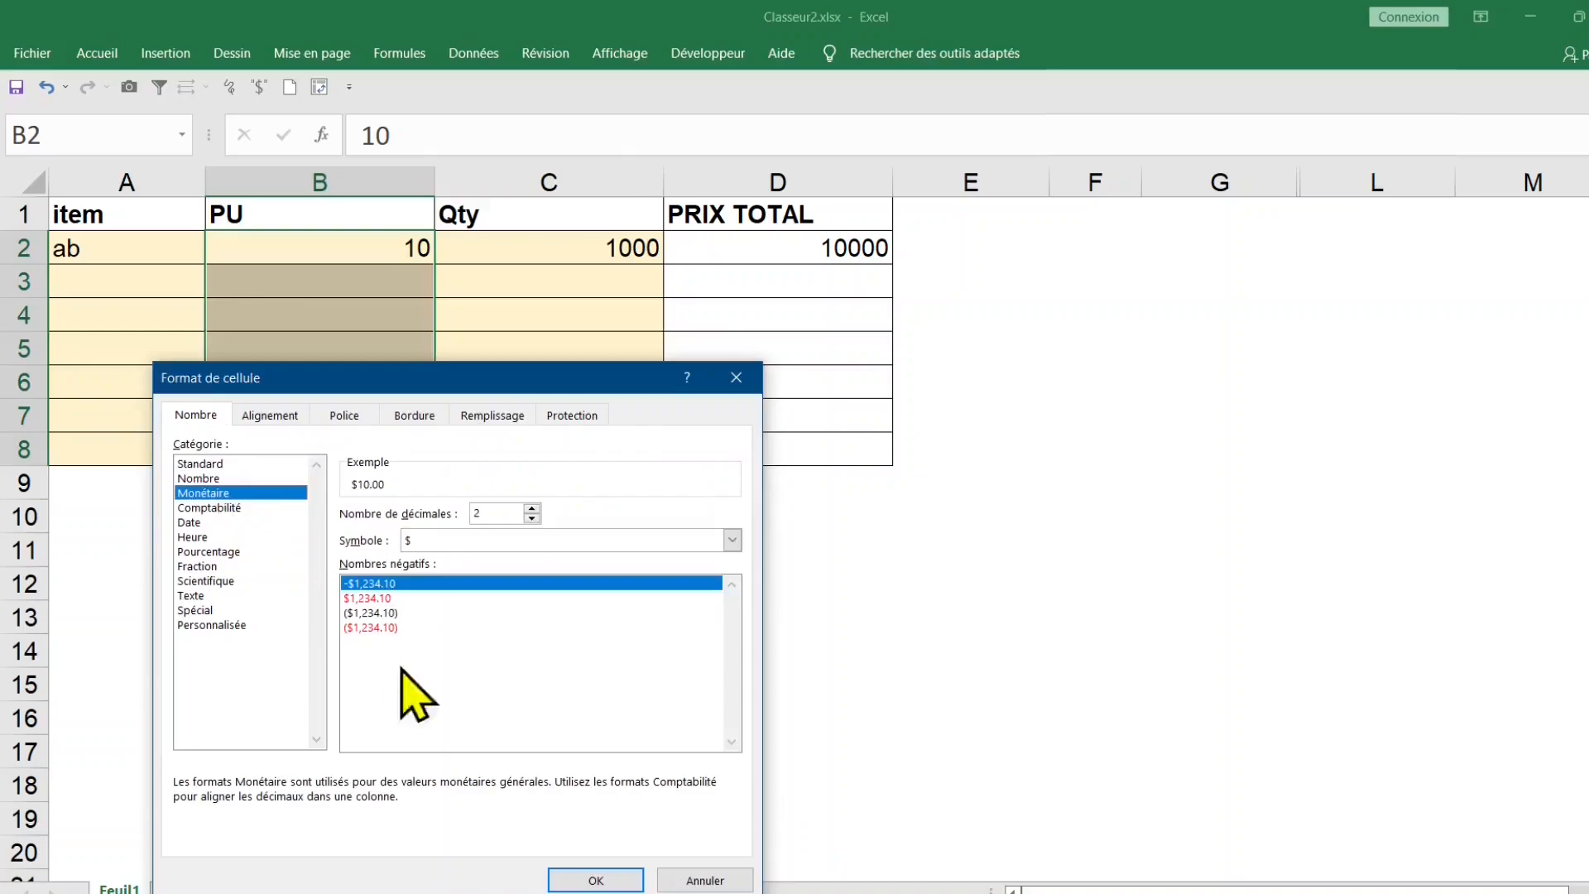
left_click(593, 878)
Step: Apply the same currency format to the PRIX TOTAL cells D2 to D8
left_click_drag(801, 248, 796, 448)
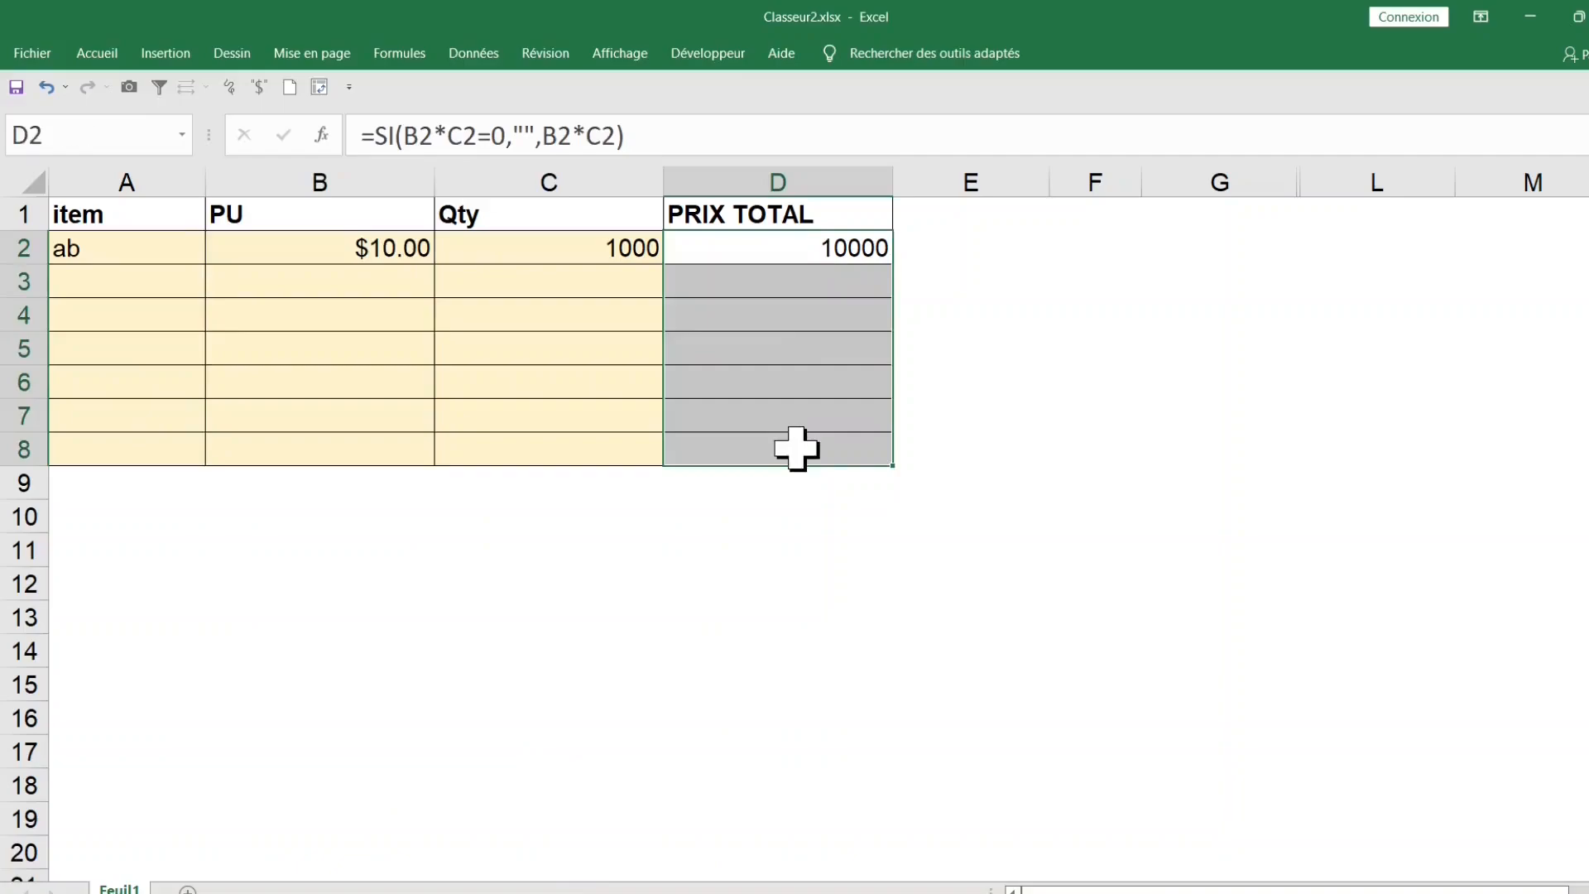
key("F4")
left_click(461, 296)
left_click(842, 315)
left_click(1020, 414)
left_click(1045, 286)
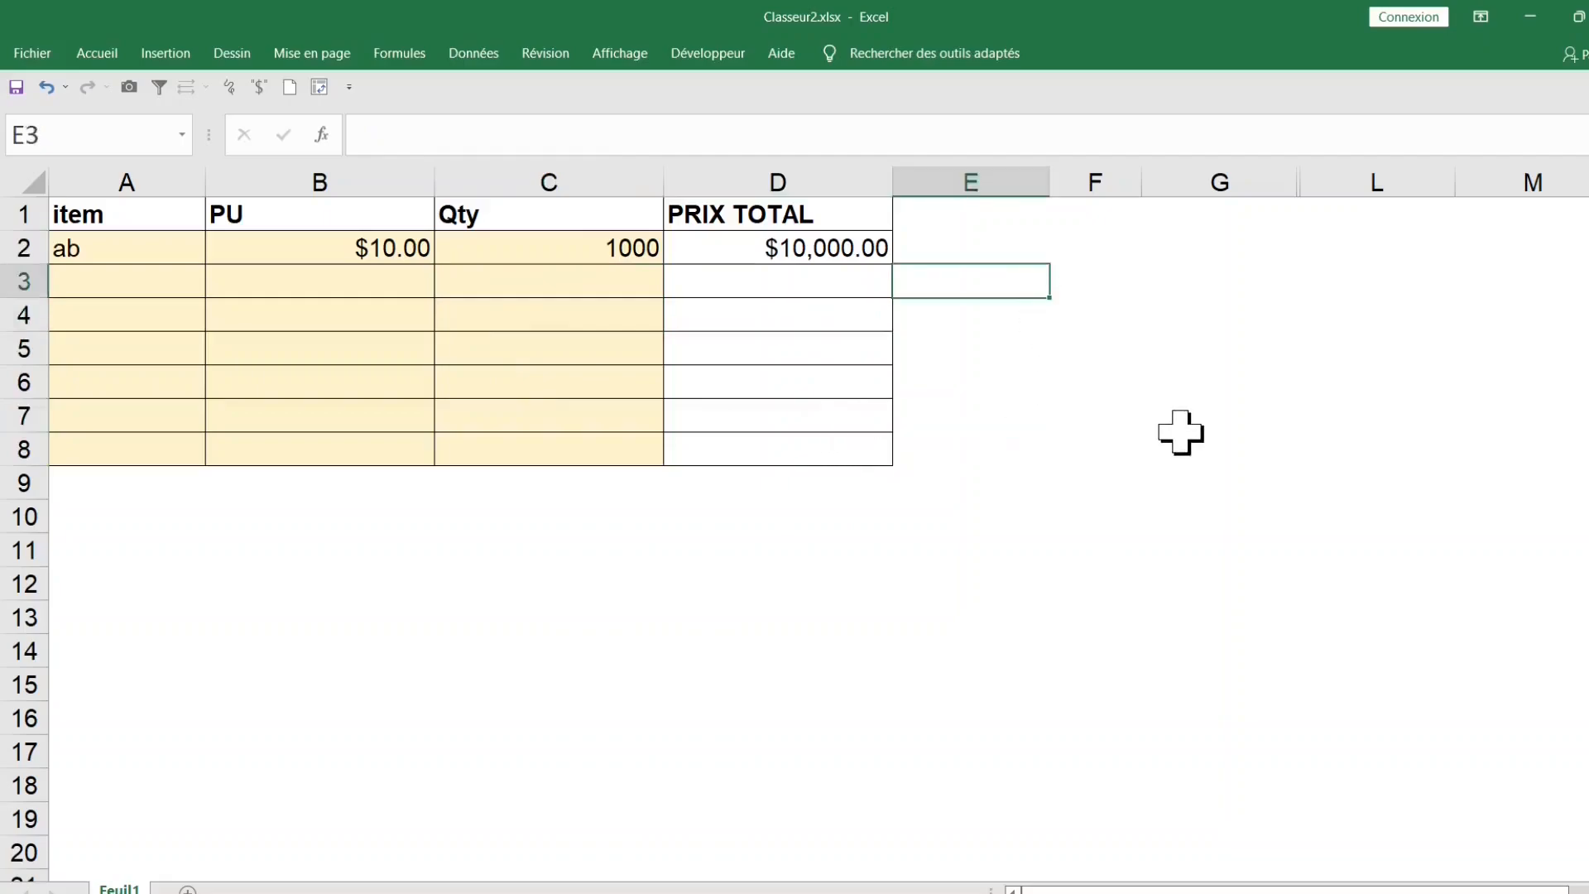
left_click(773, 278)
left_click(774, 249)
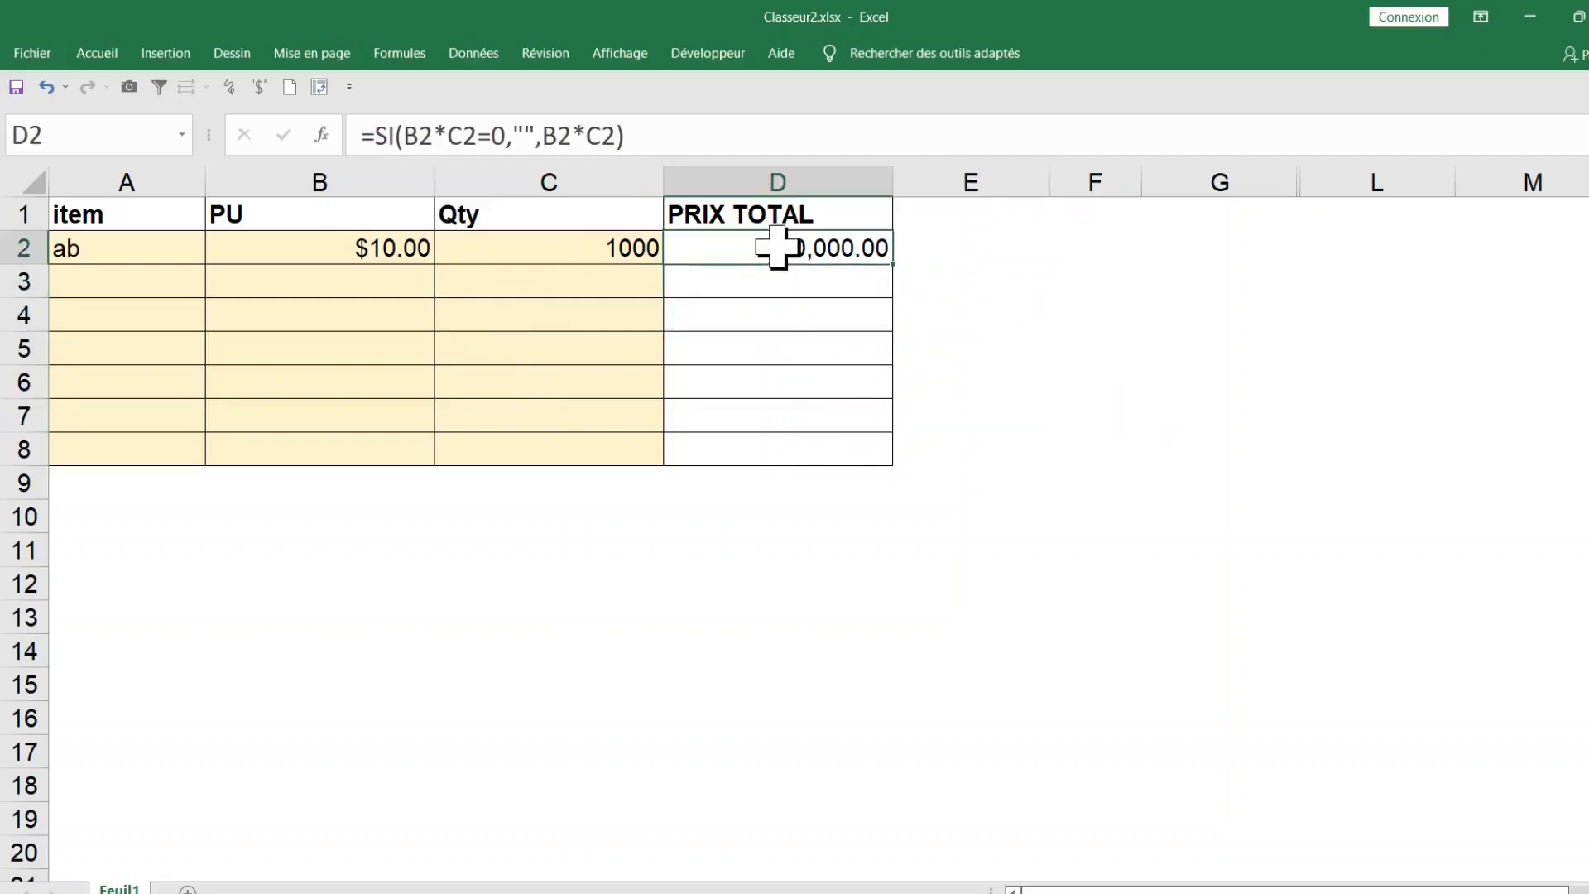
left_click(1113, 515)
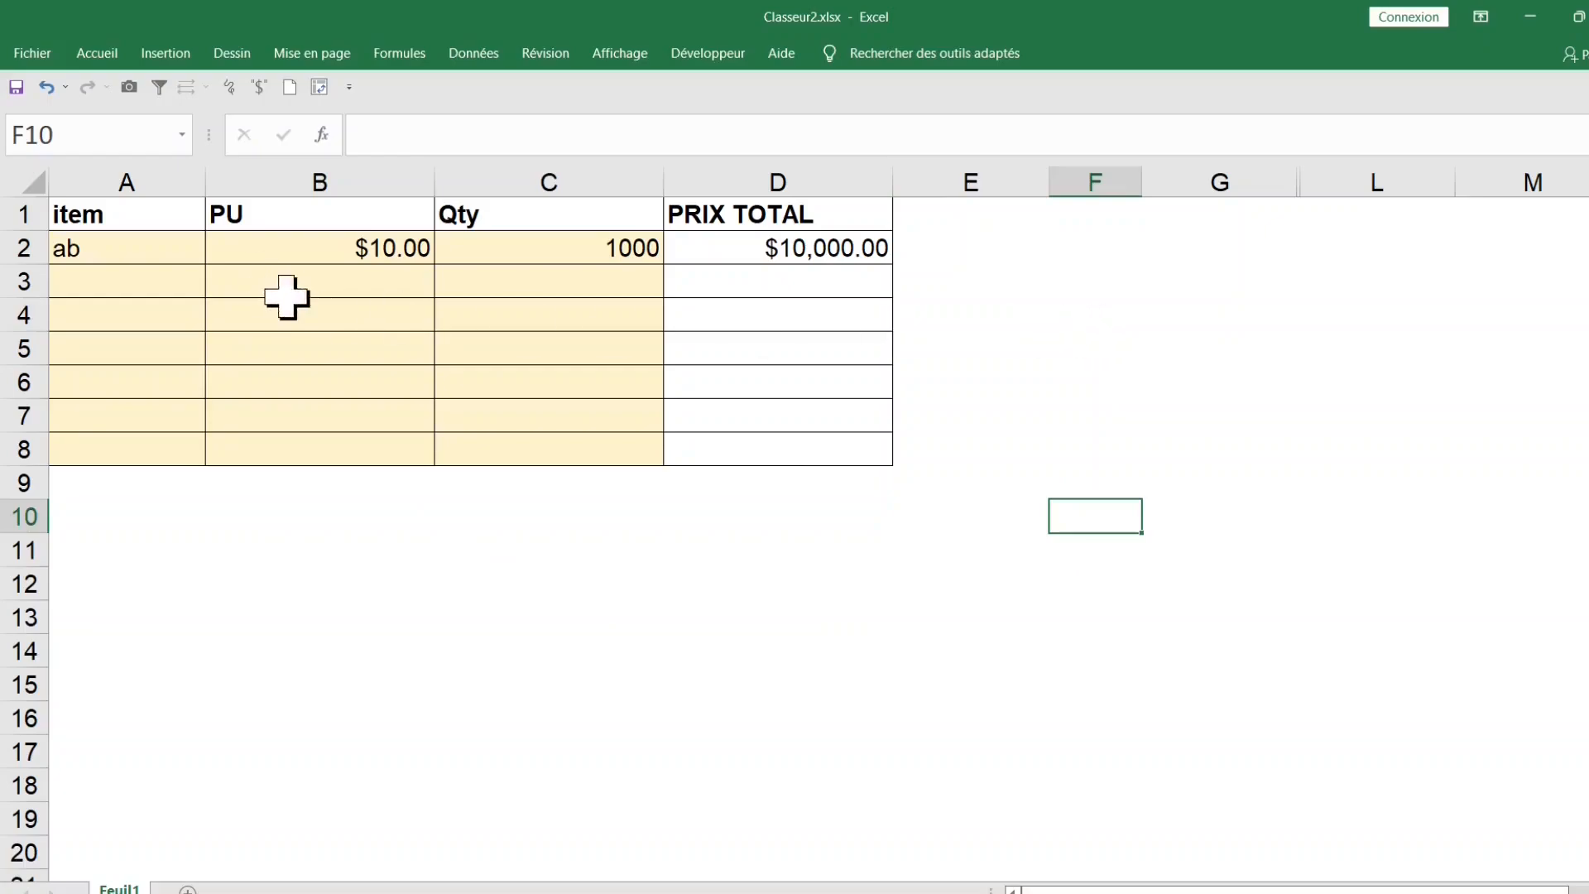
Step: With cells A2 to C8 selected, protect the sheet with a confirmed password and disallow selecting locked cells
left_click_drag(109, 242, 577, 392)
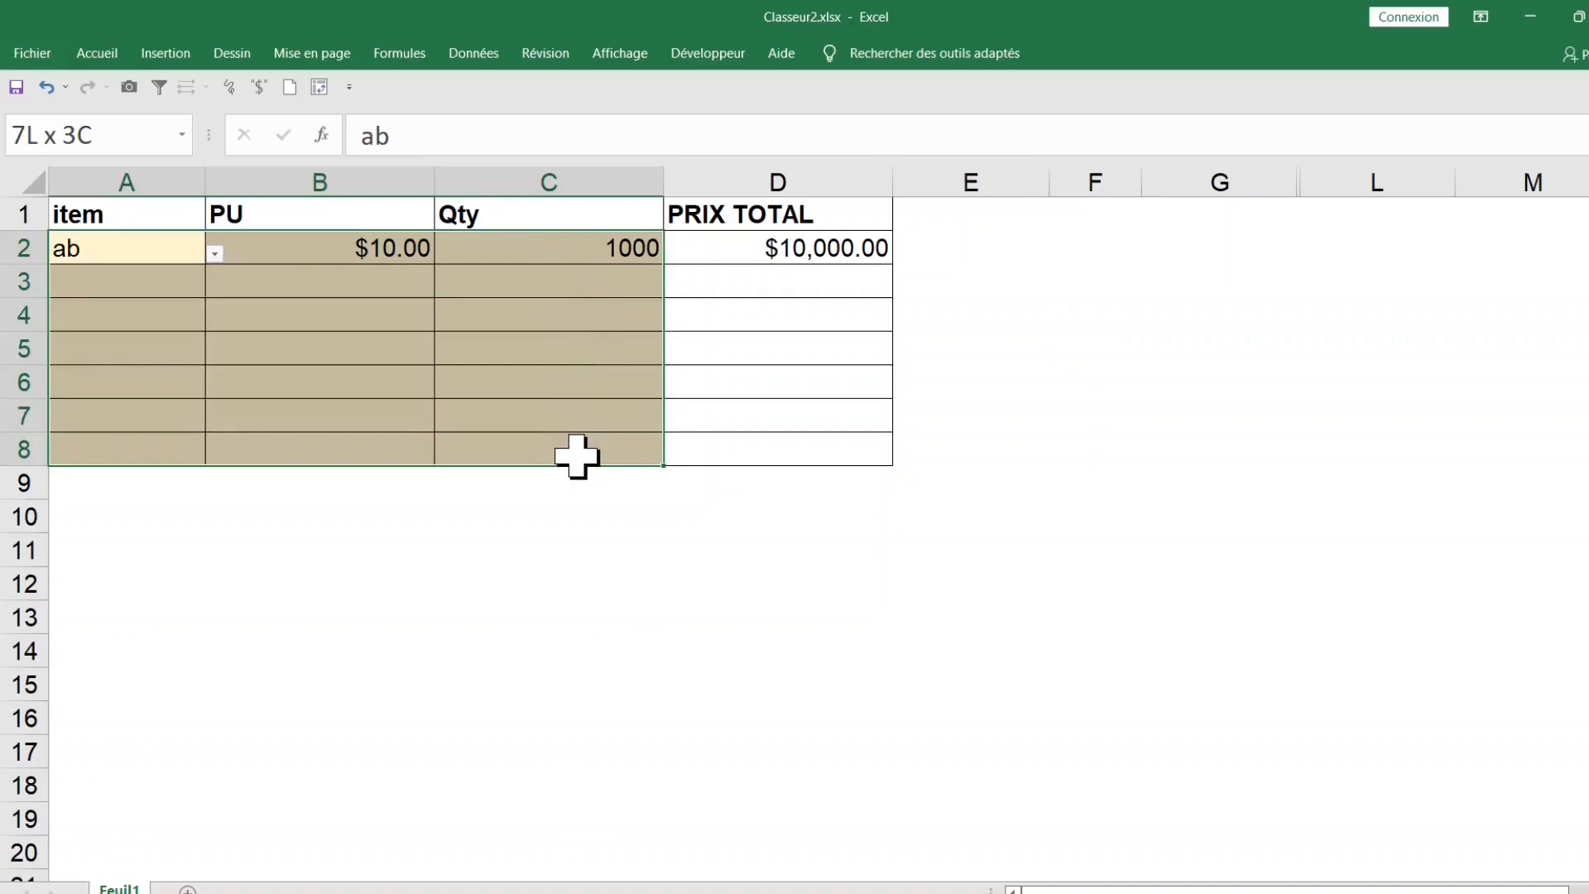
left_click_drag(577, 455, 577, 455)
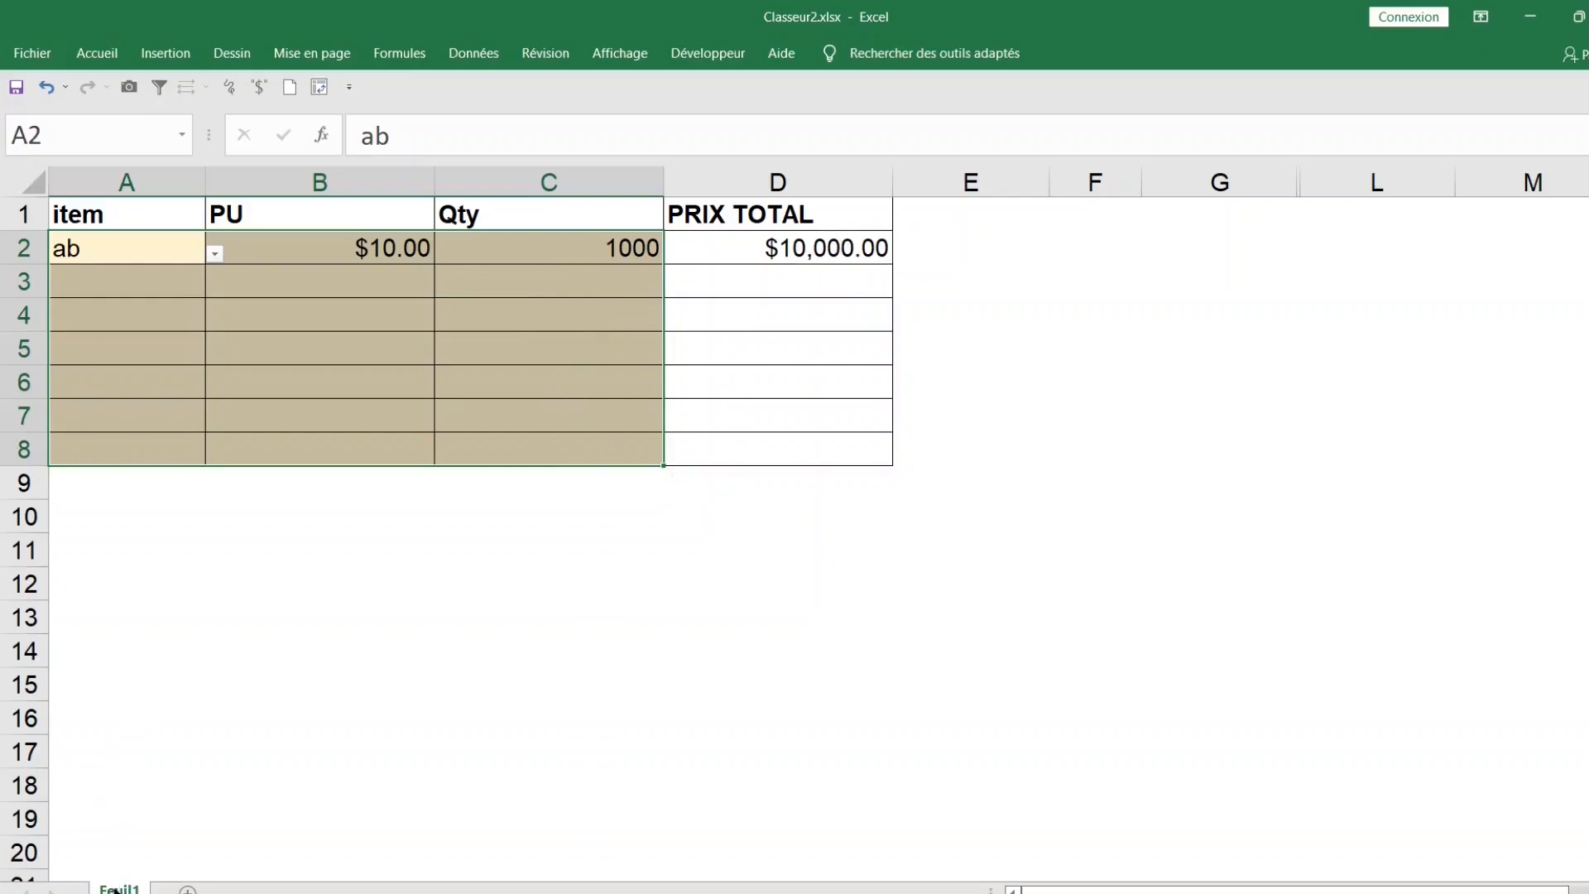
right_click(115, 889)
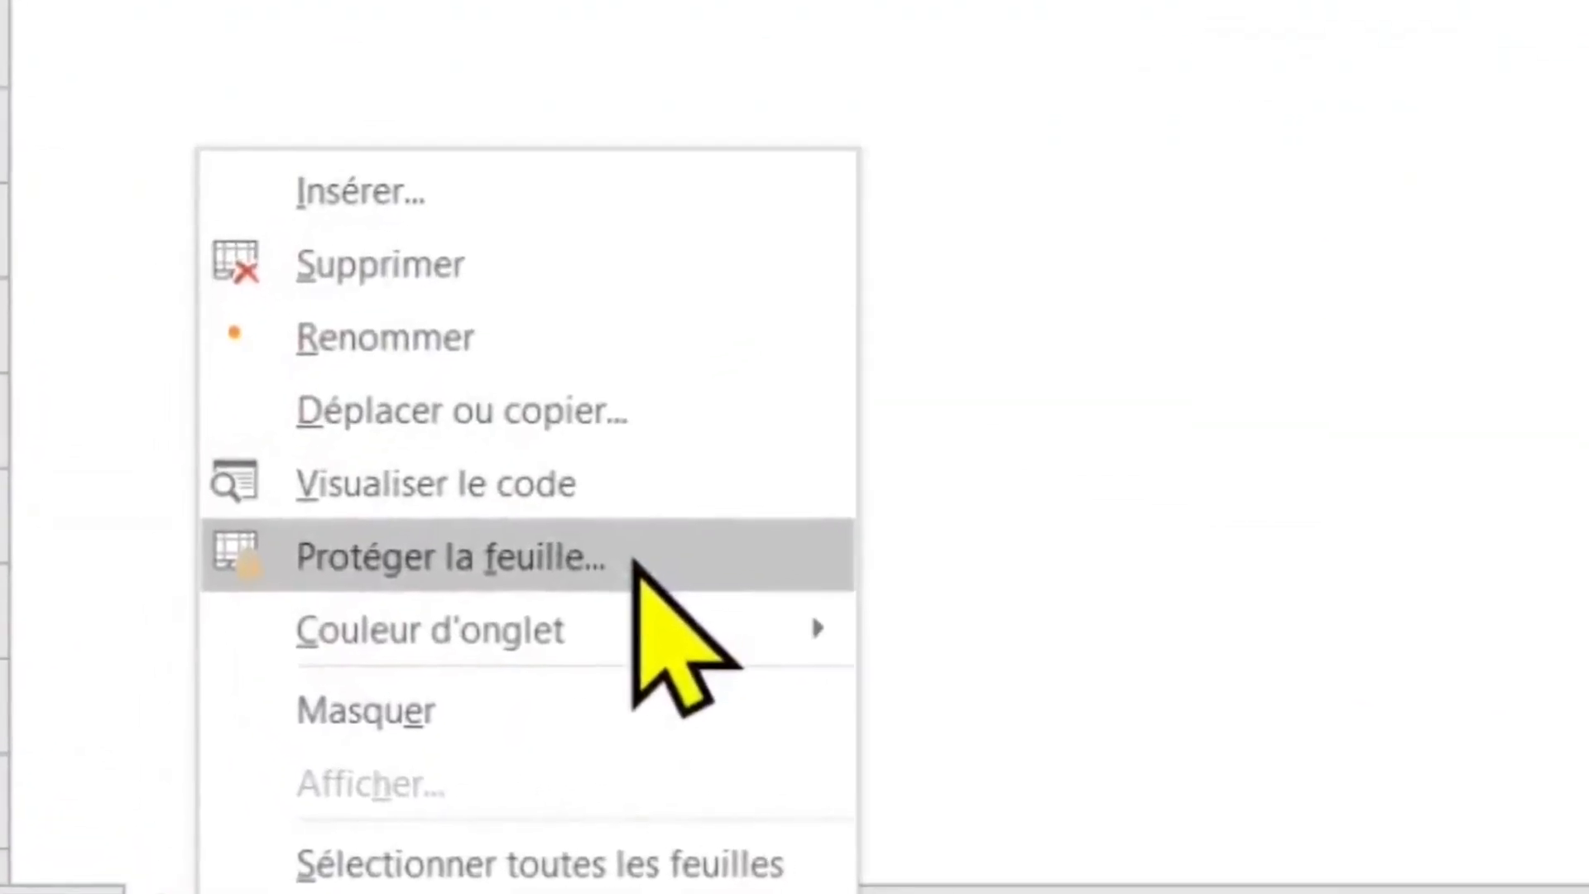
left_click(673, 538)
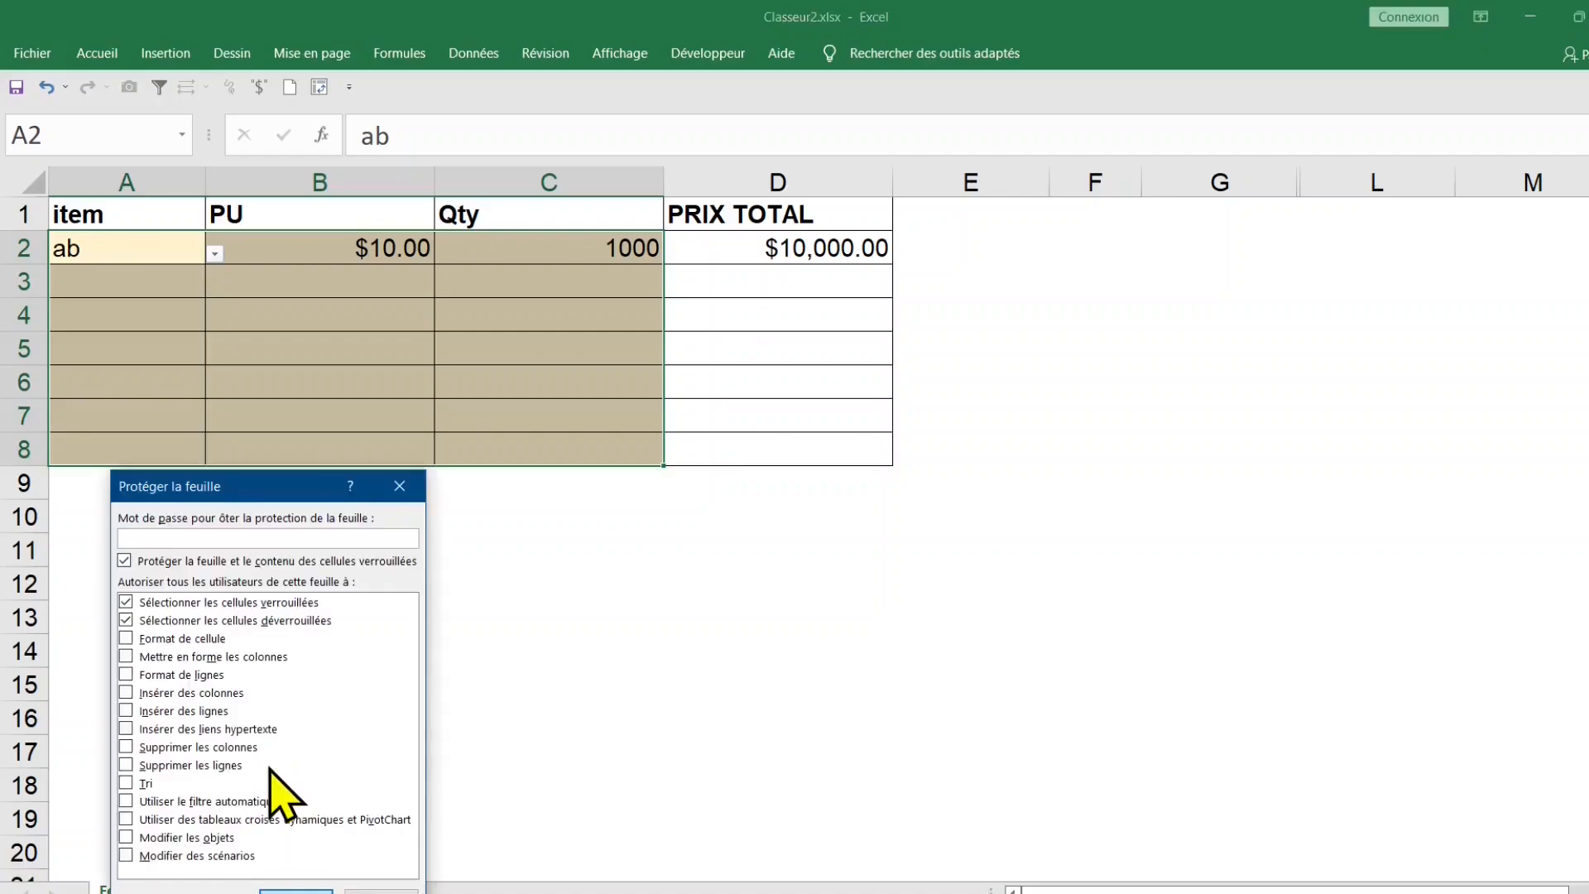
left_click_drag(222, 497, 799, 326)
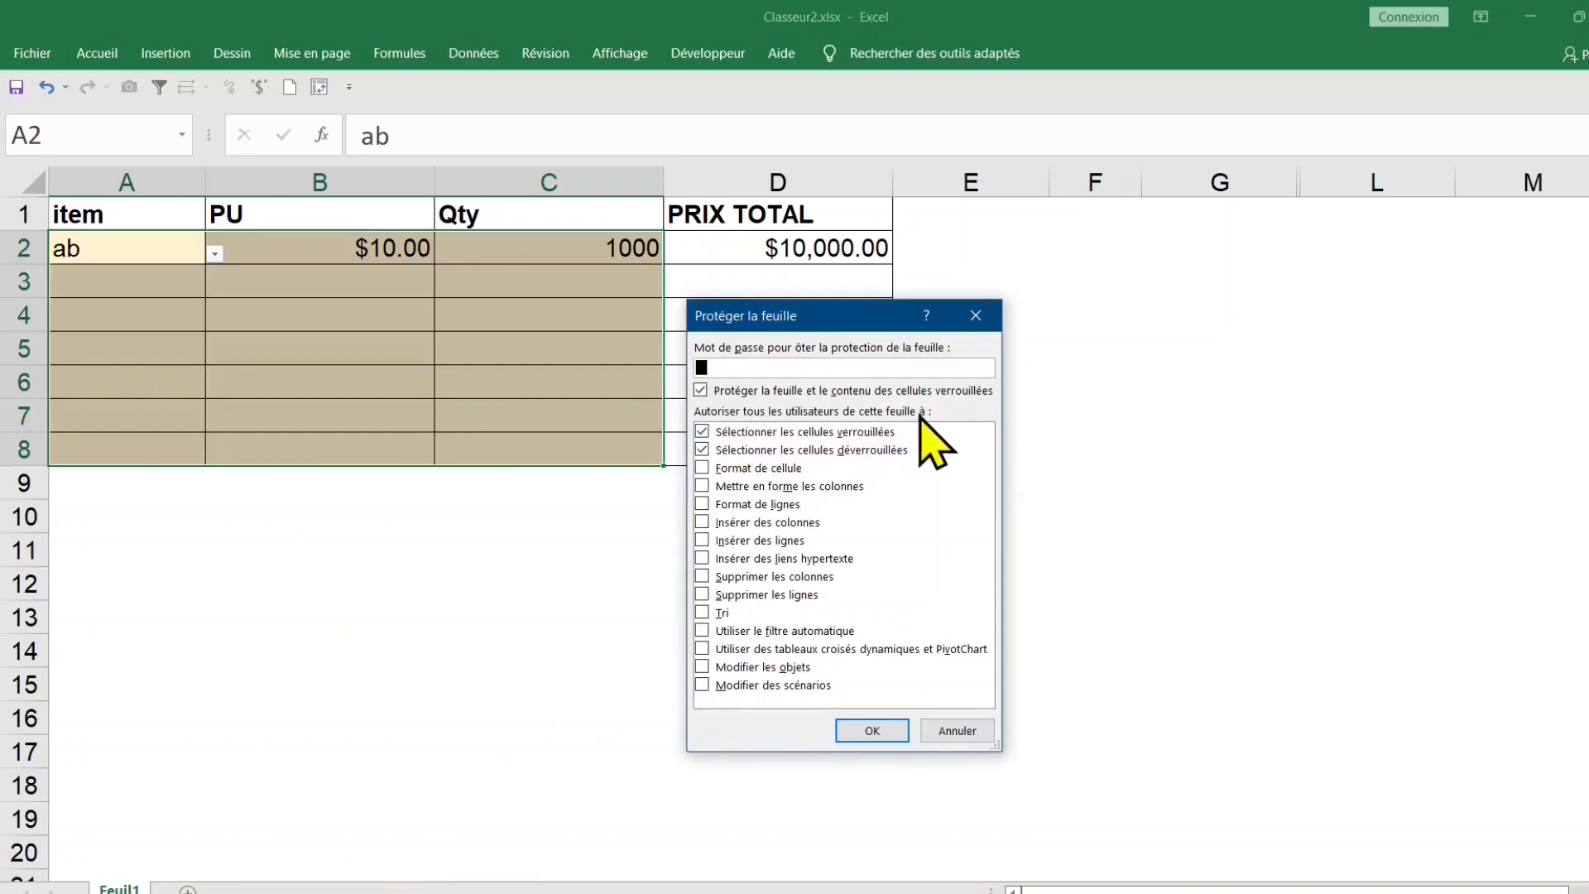
left_click(704, 432)
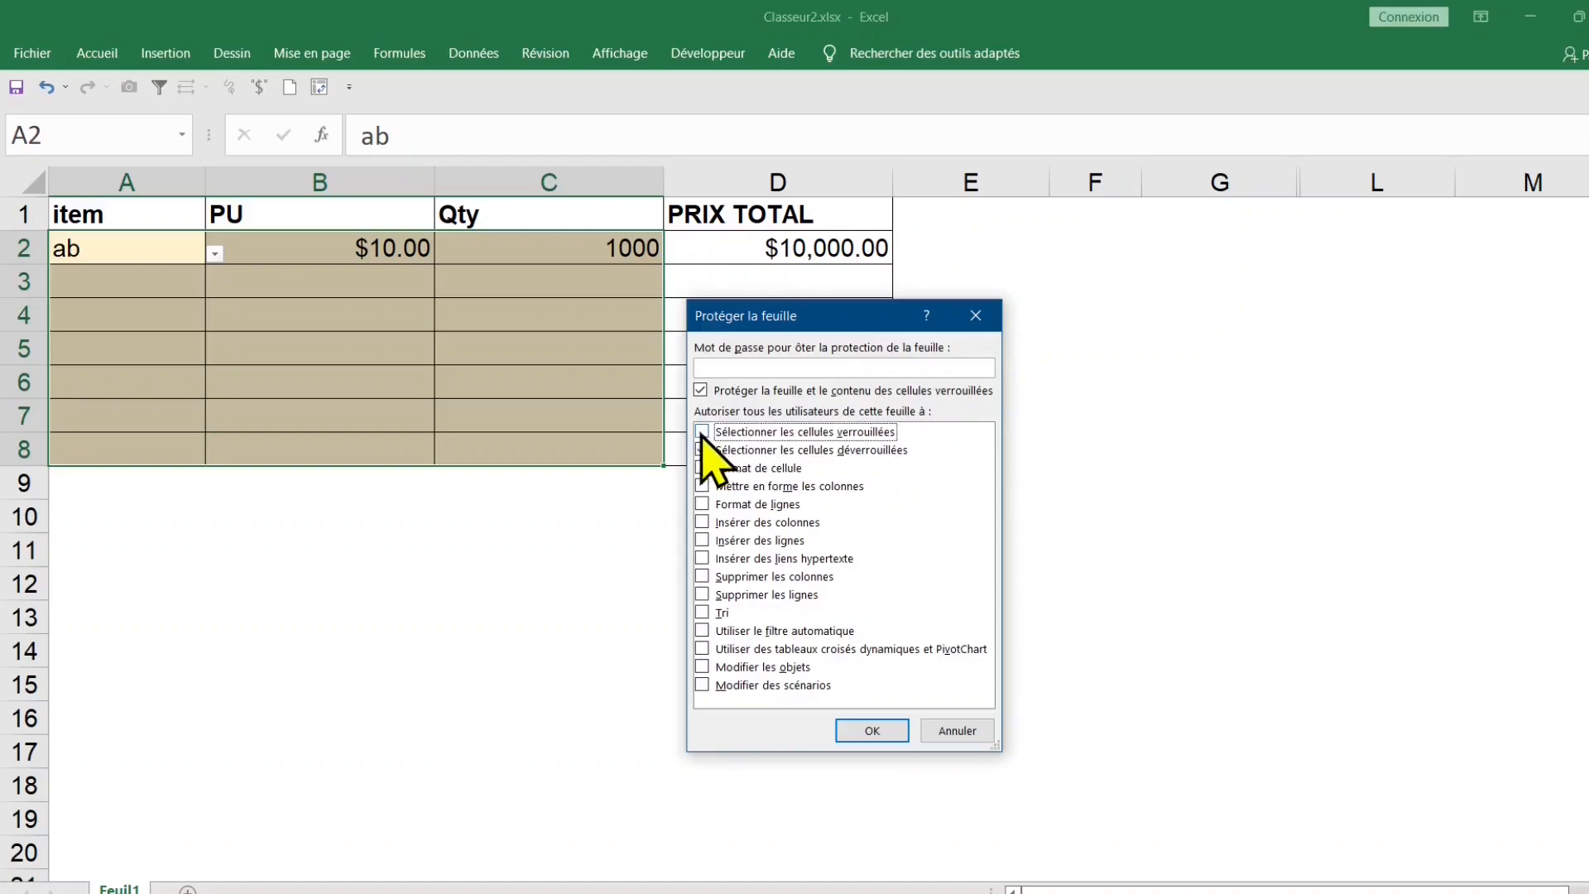
left_click(728, 368)
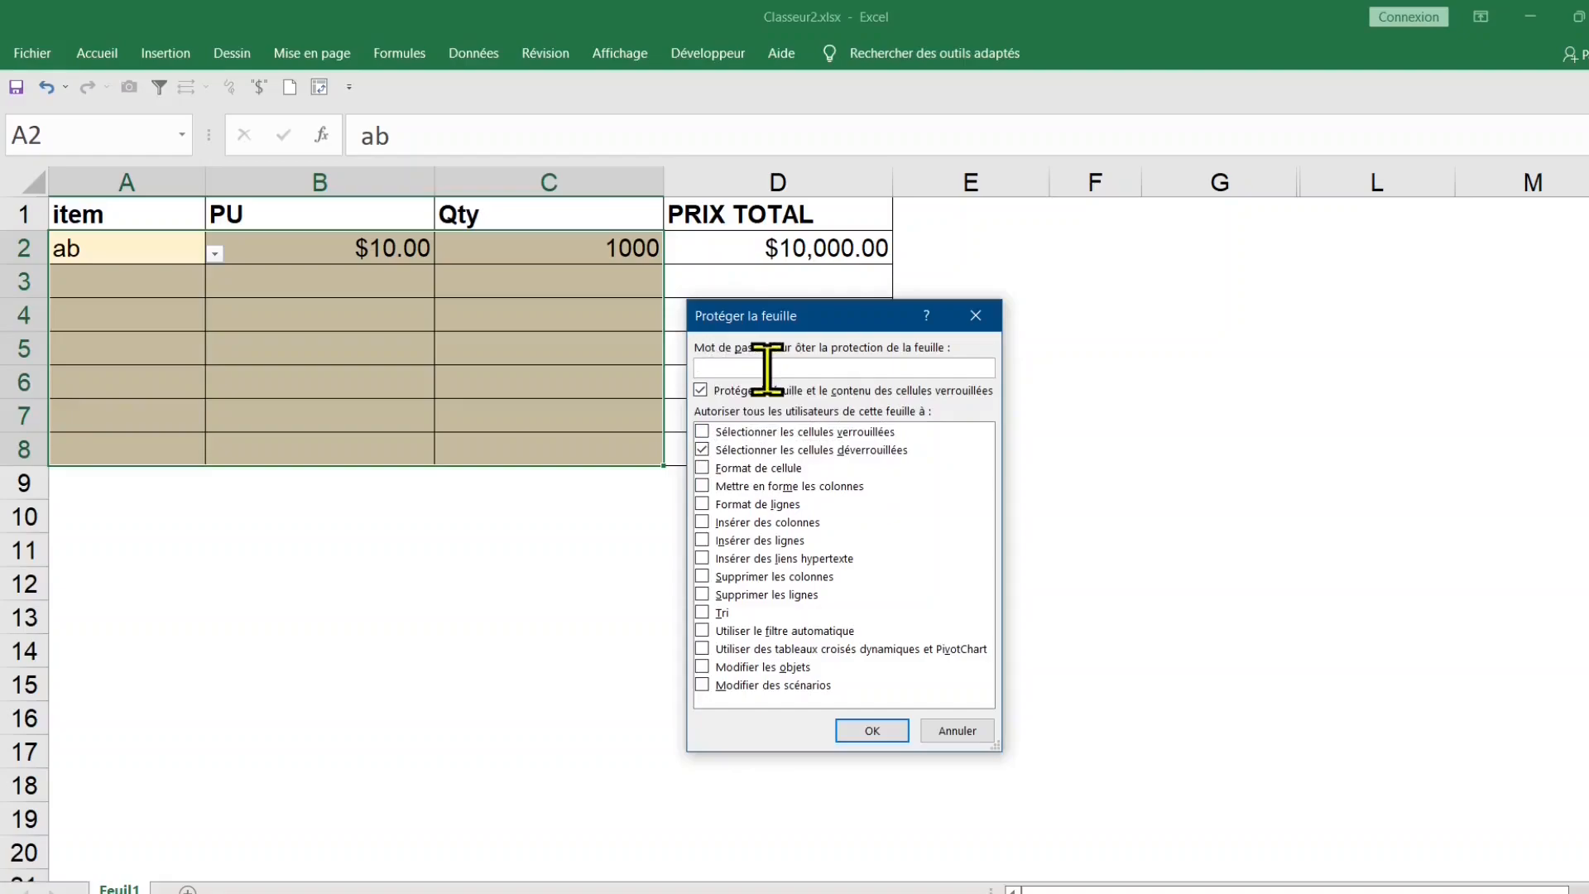
type("1")
left_click(871, 731)
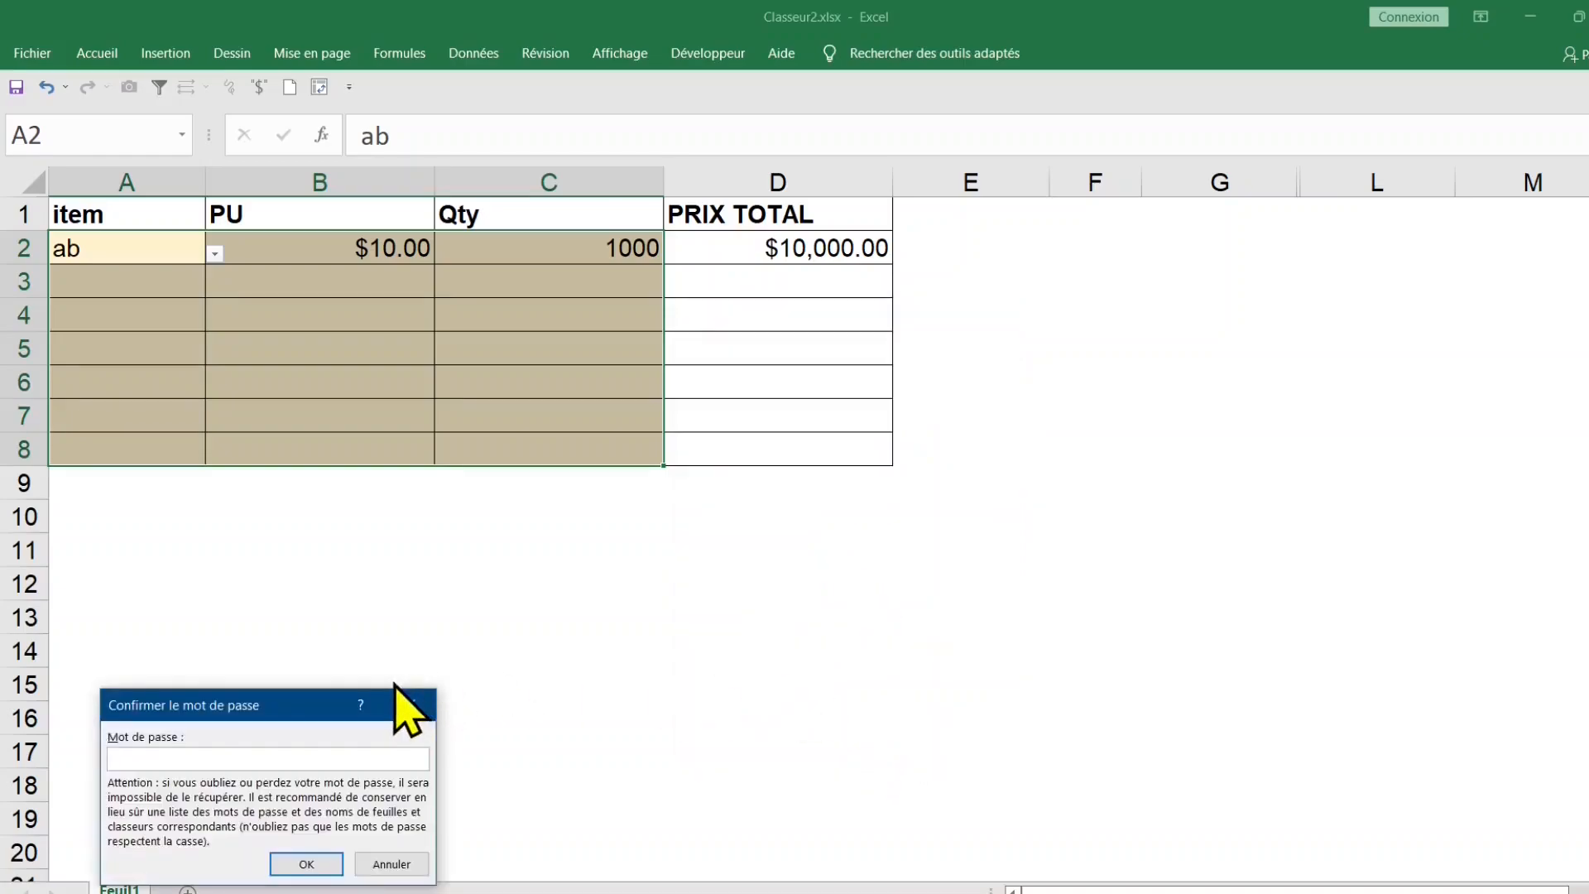
type("1")
key("Return")
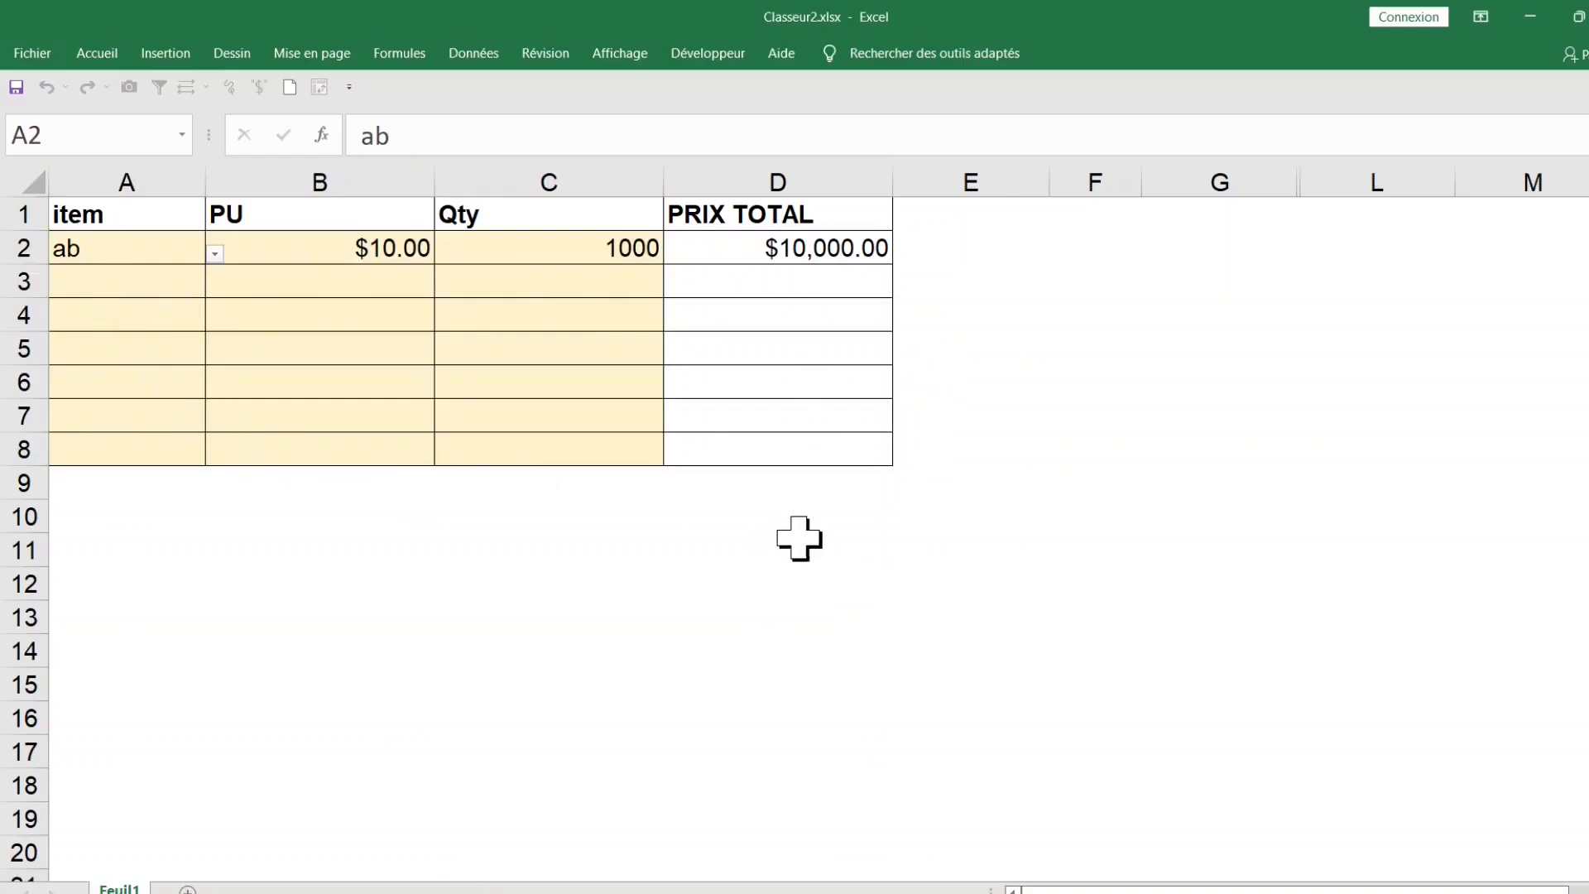
Step: Remove the sheet protection by entering the sheet password
key("ctrl+a")
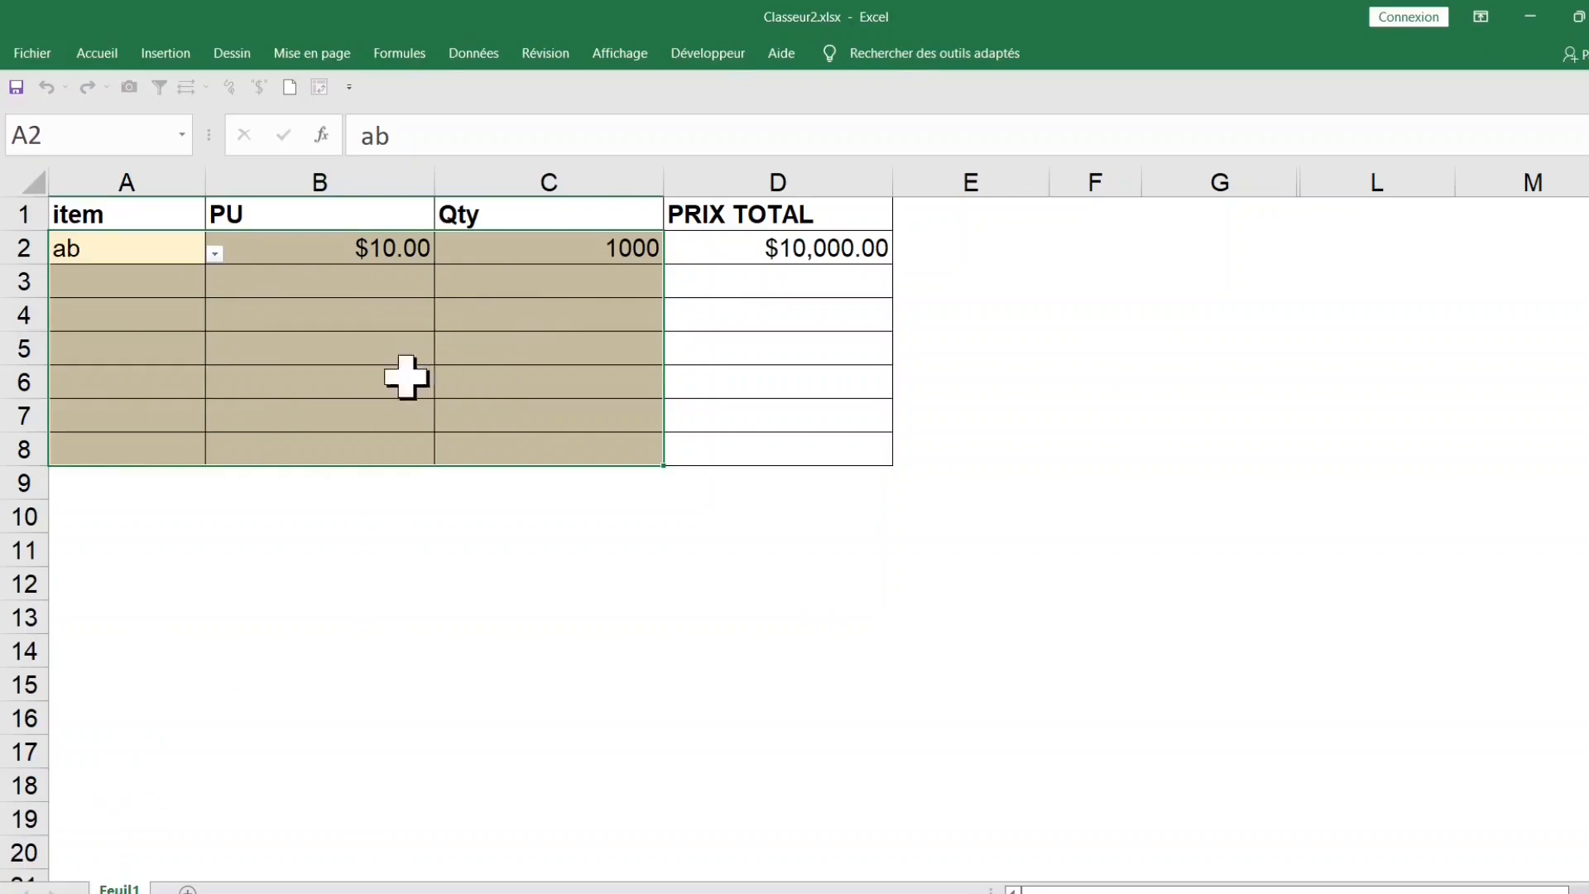
left_click(560, 57)
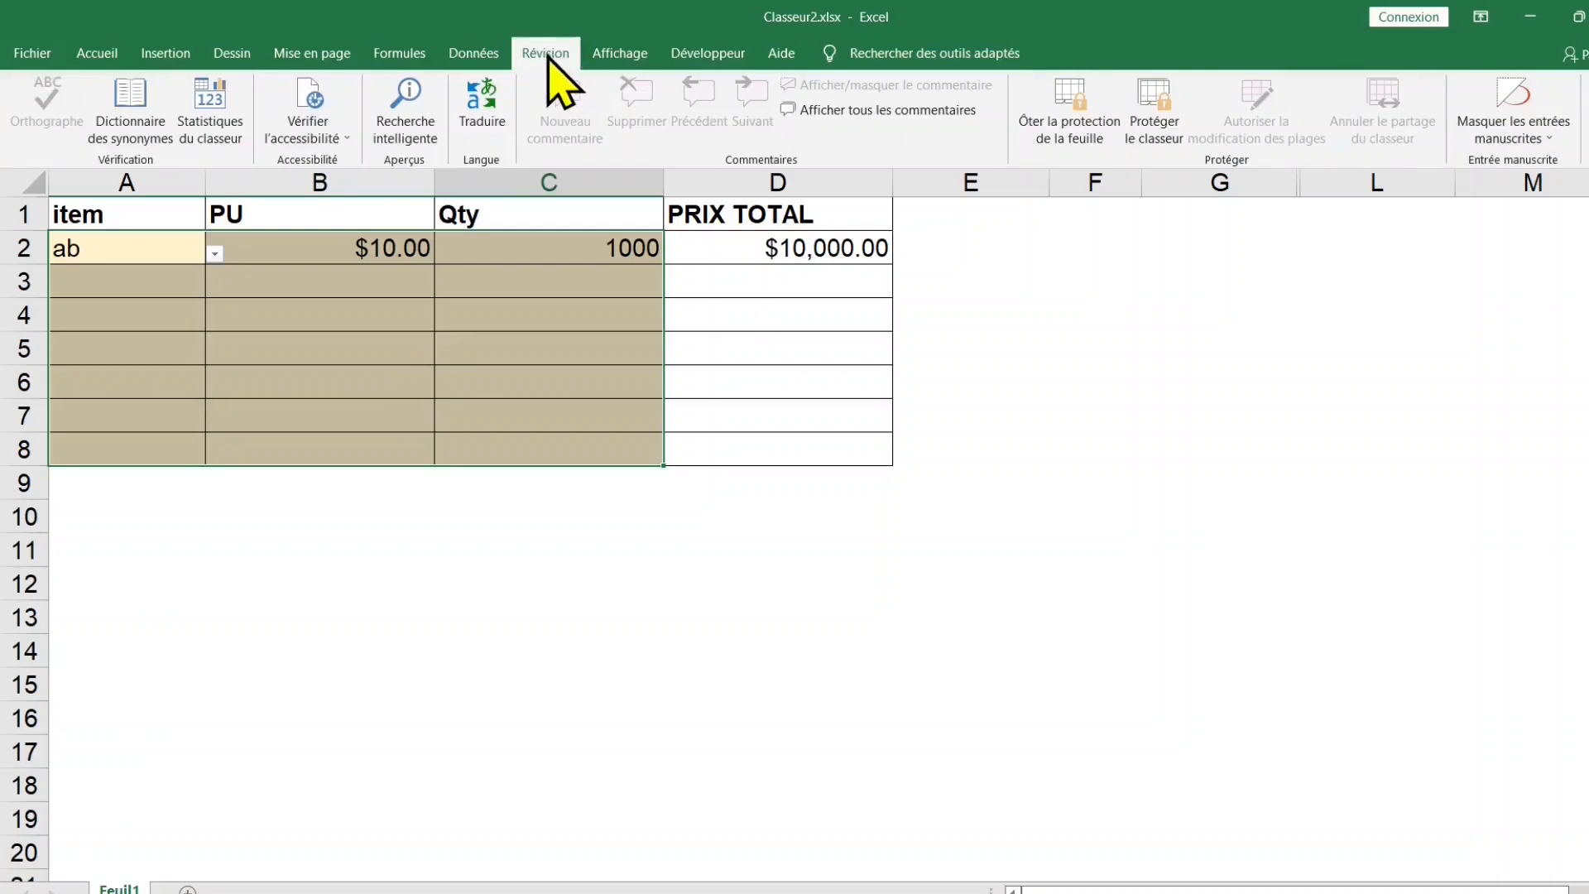
left_click(1093, 125)
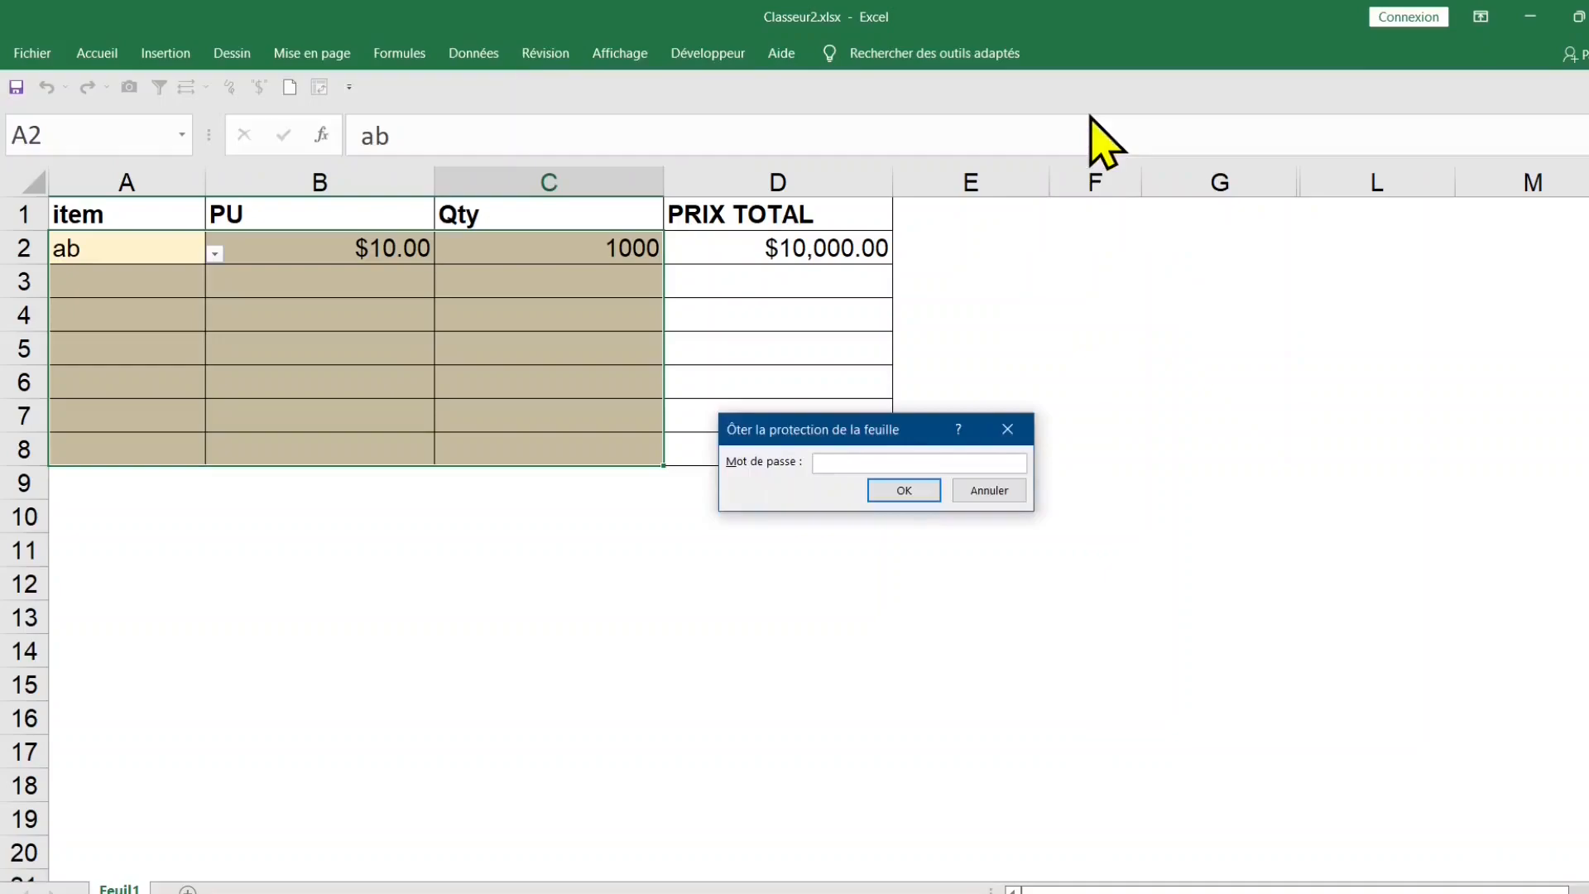
type("1")
key("Return")
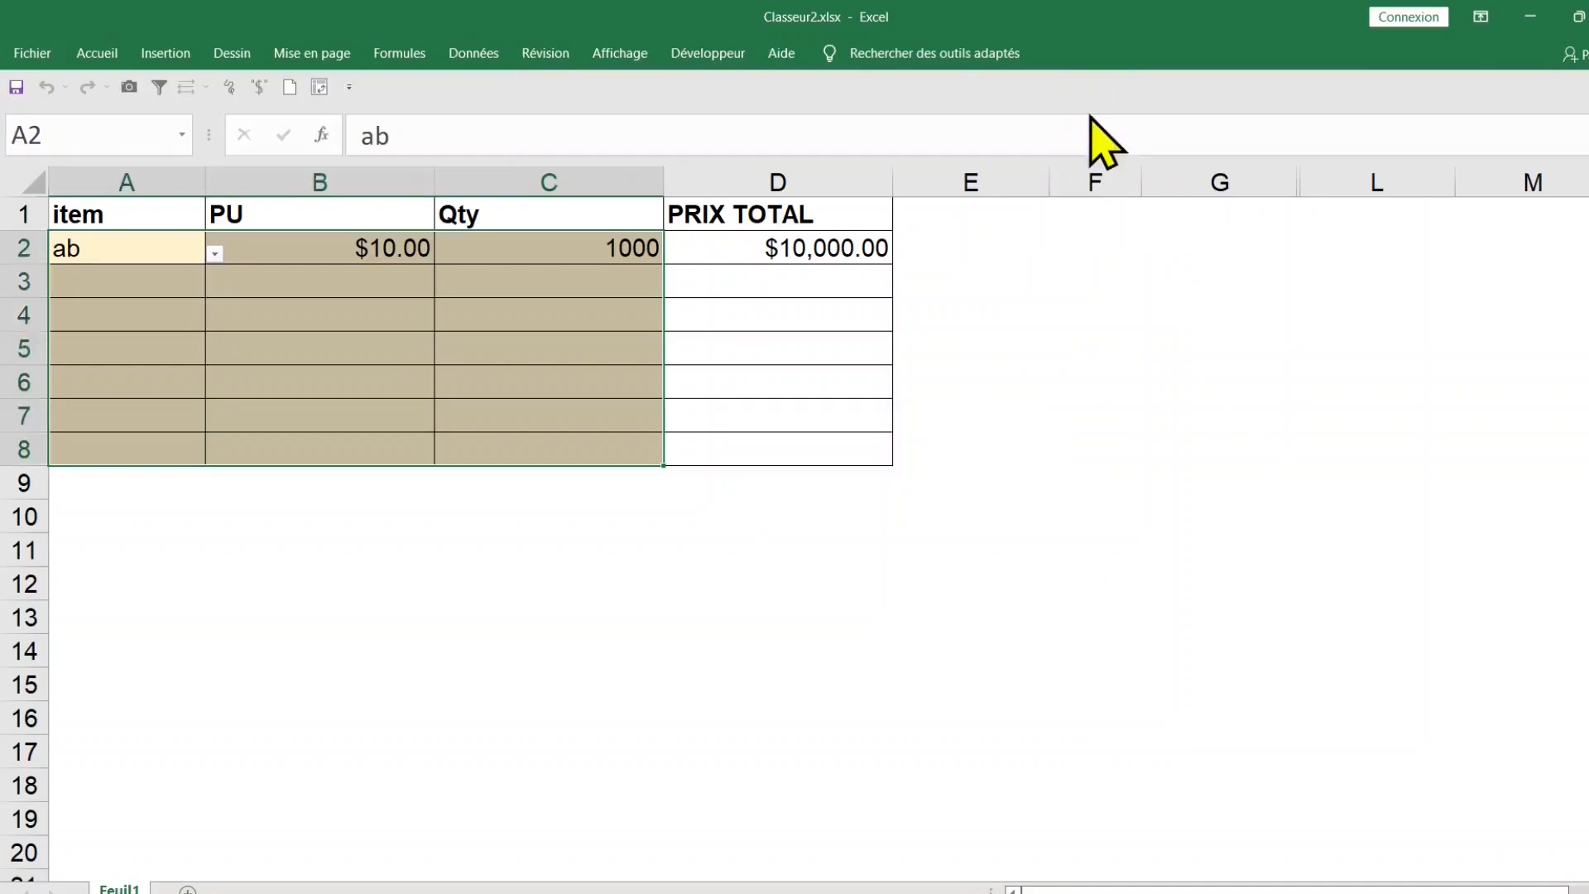
Step: Unlock the input cells A2 to C8 by turning off their Verrouillée protection setting in the cell format
left_click(771, 312)
left_click(734, 273)
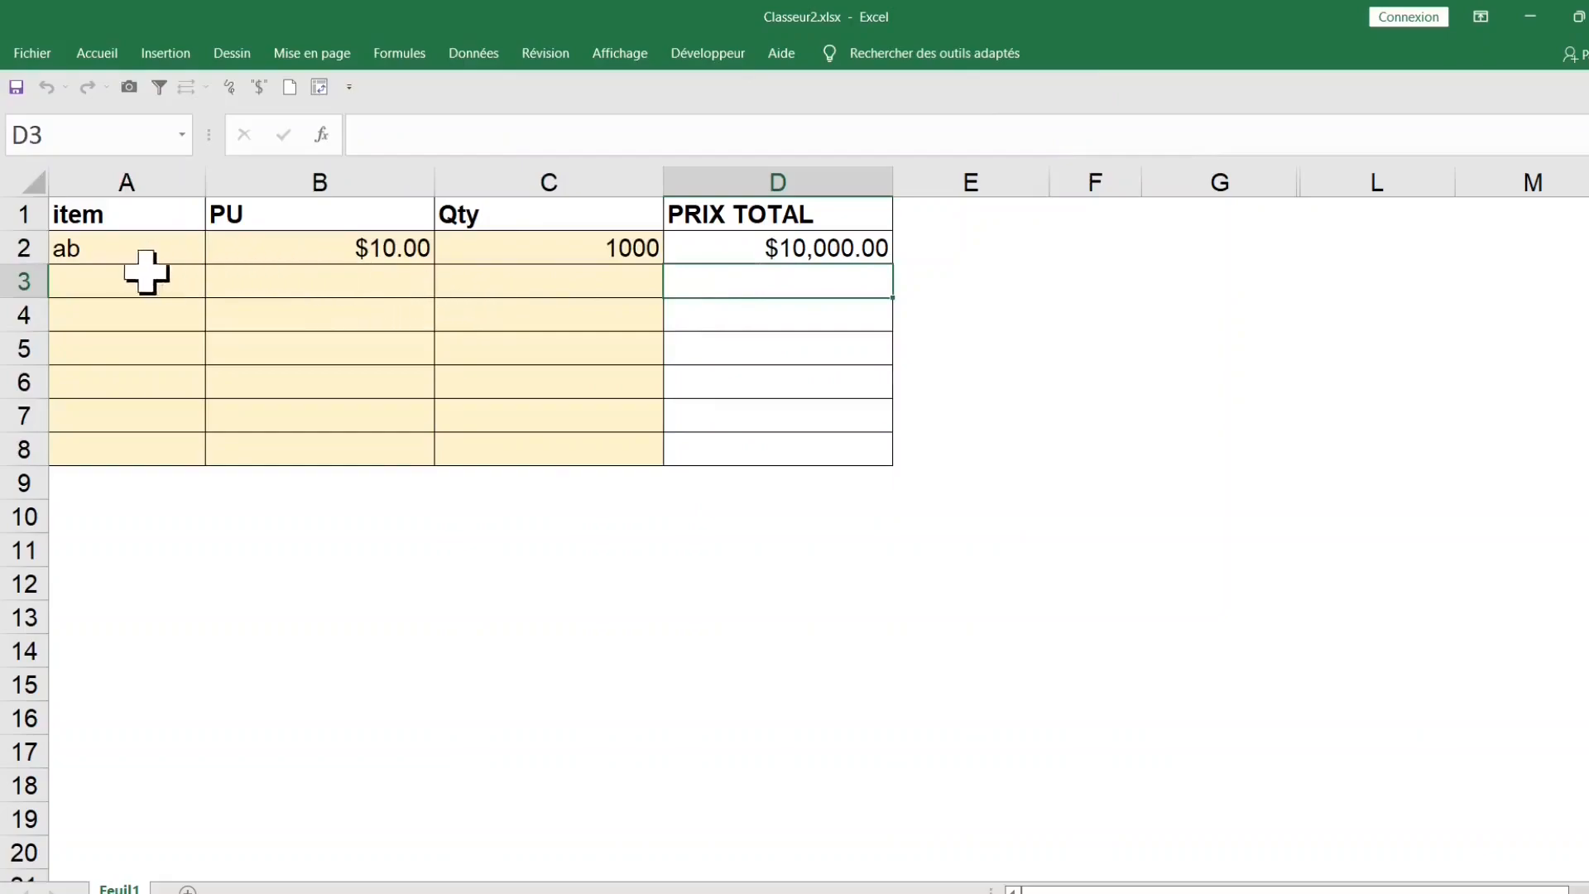
left_click_drag(103, 248, 591, 448)
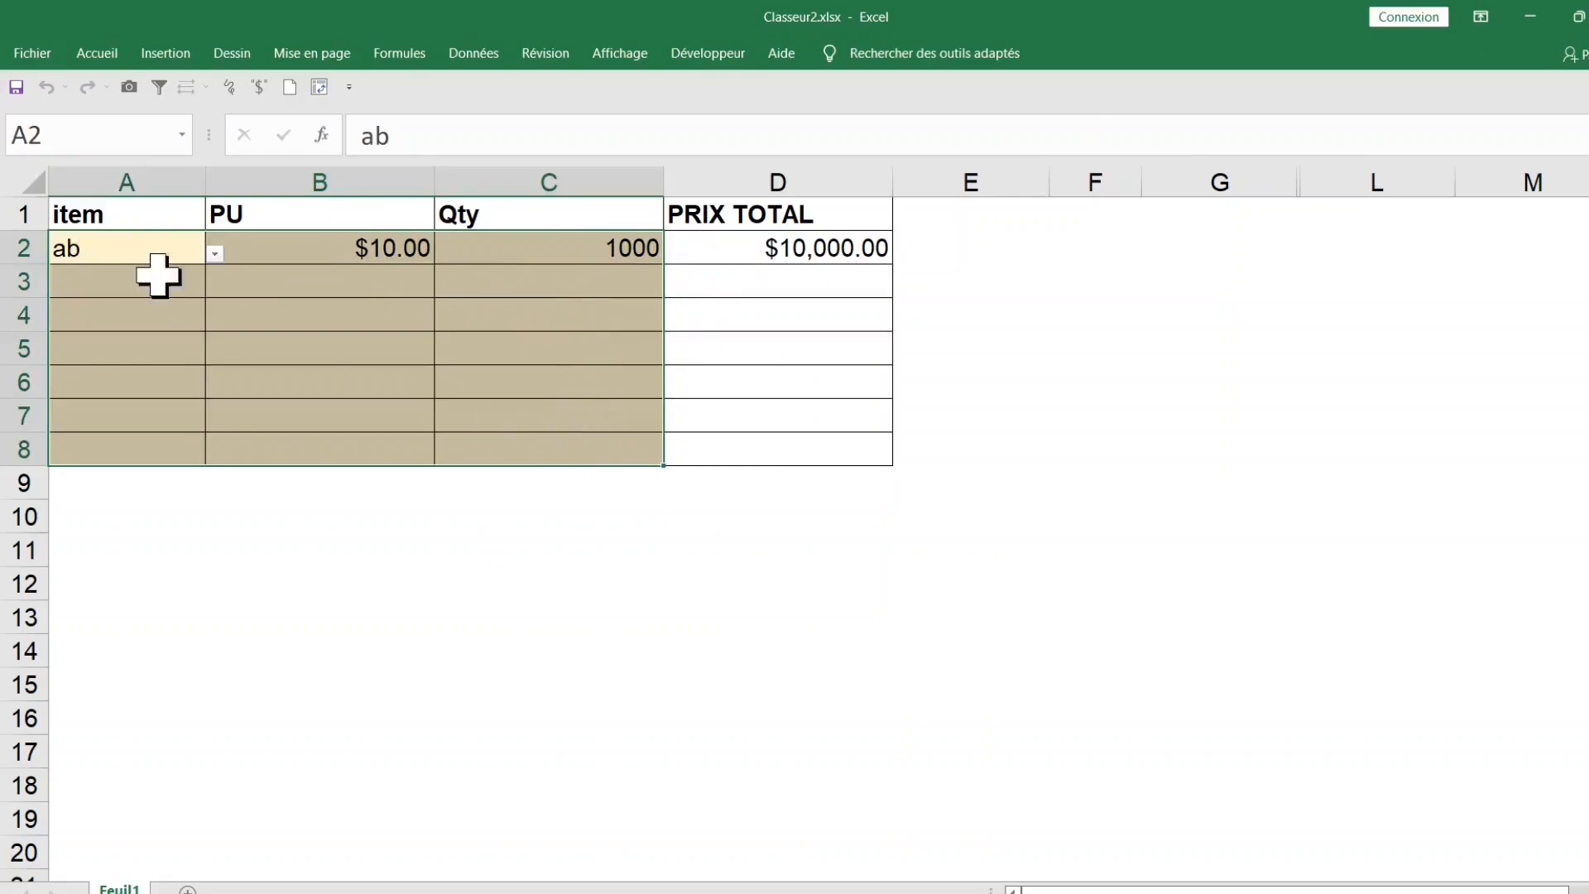
right_click(312, 250)
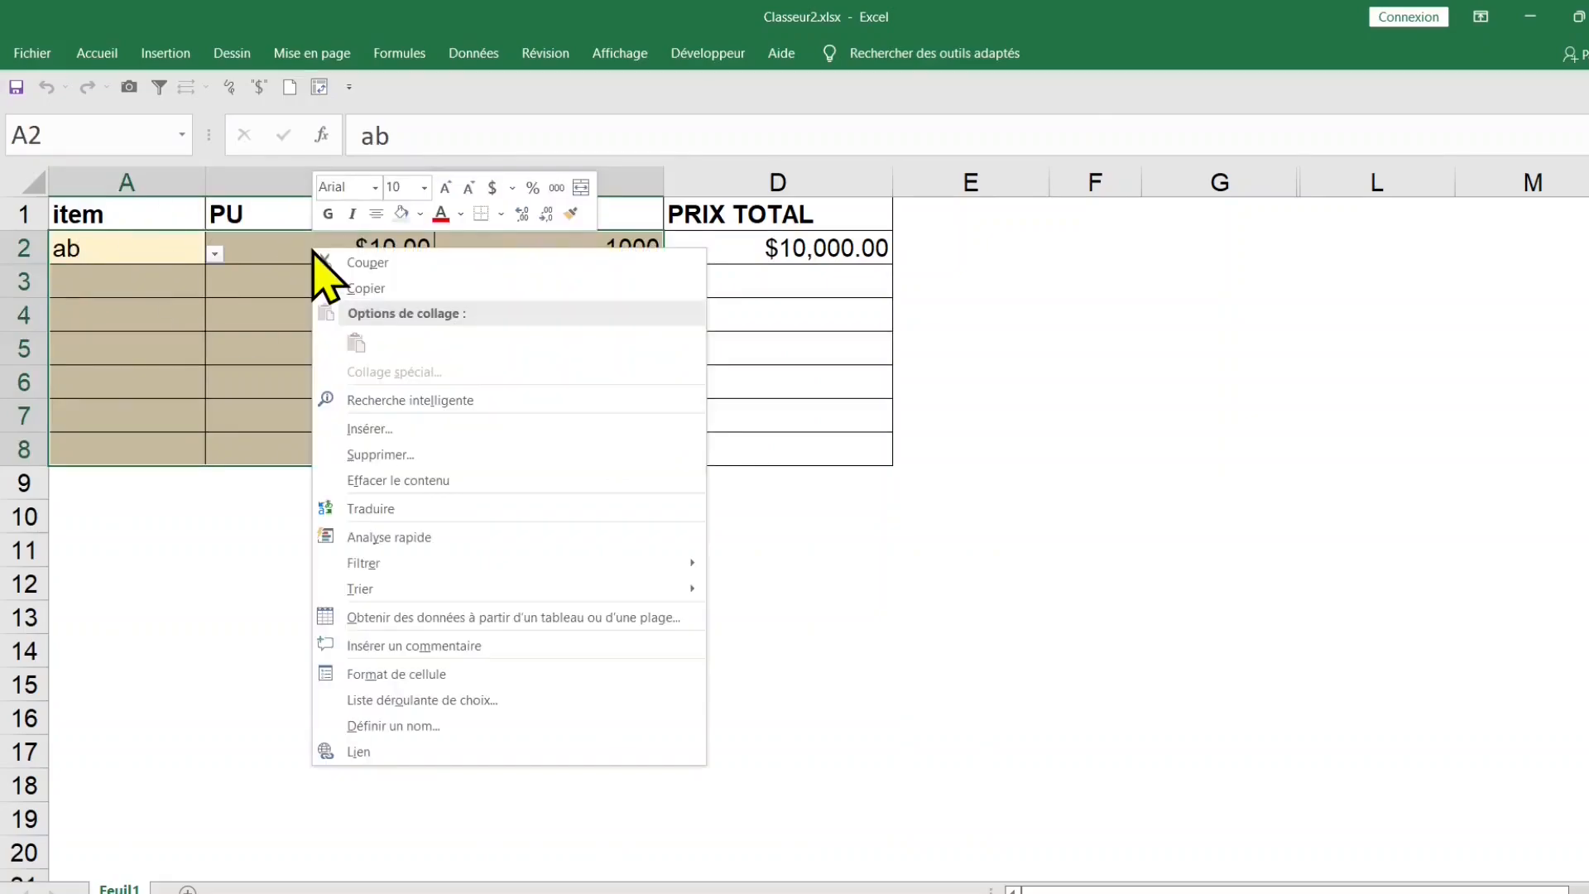
left_click(405, 674)
left_click_drag(540, 398, 990, 184)
left_click(972, 222)
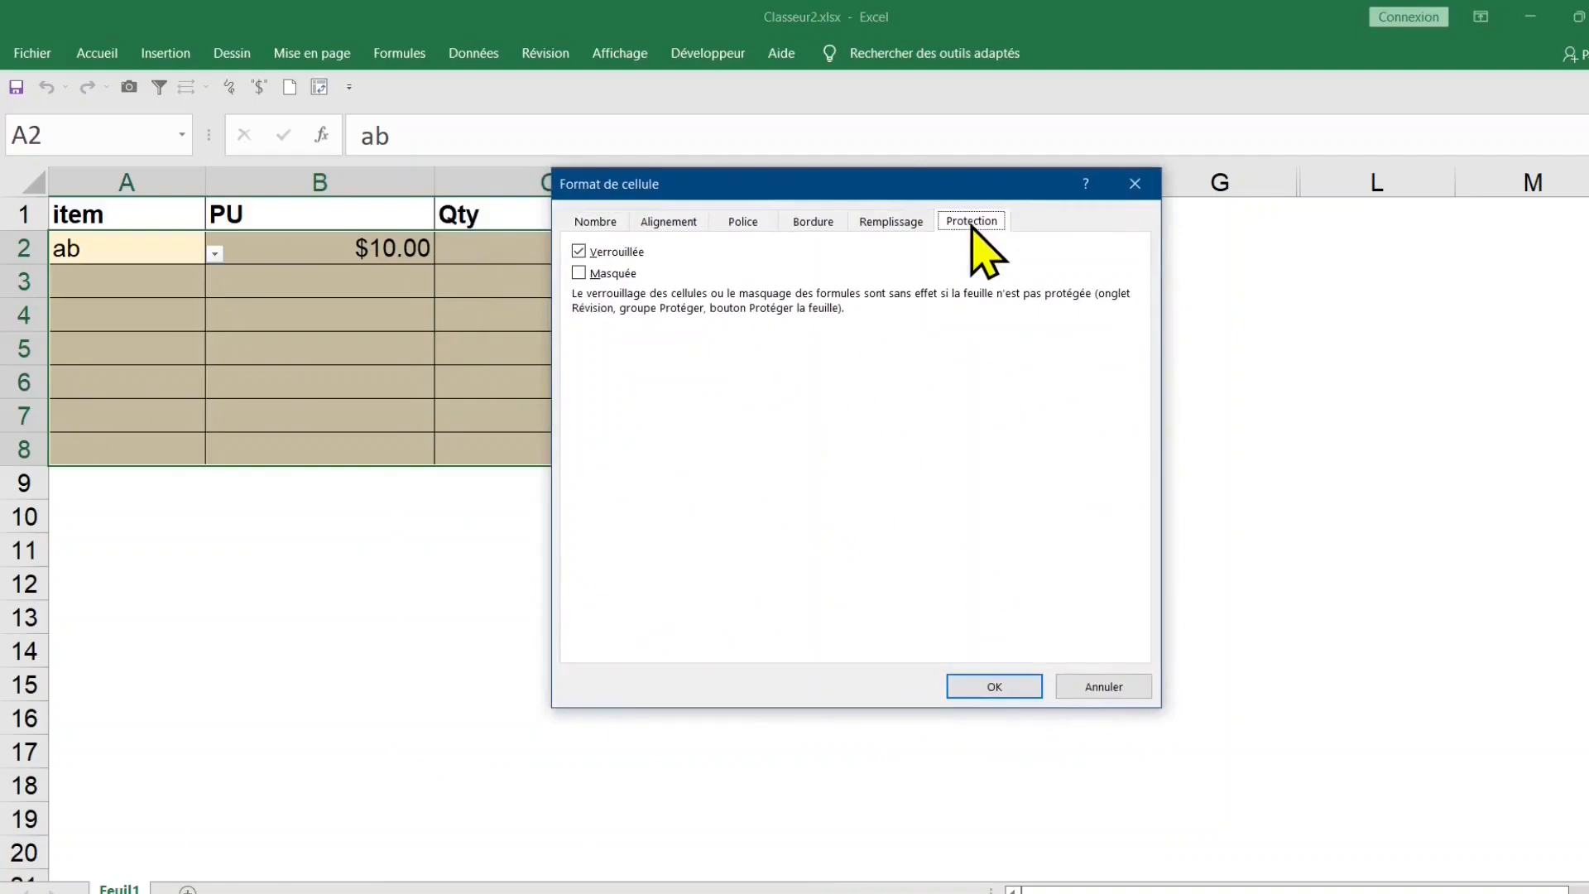
left_click(579, 252)
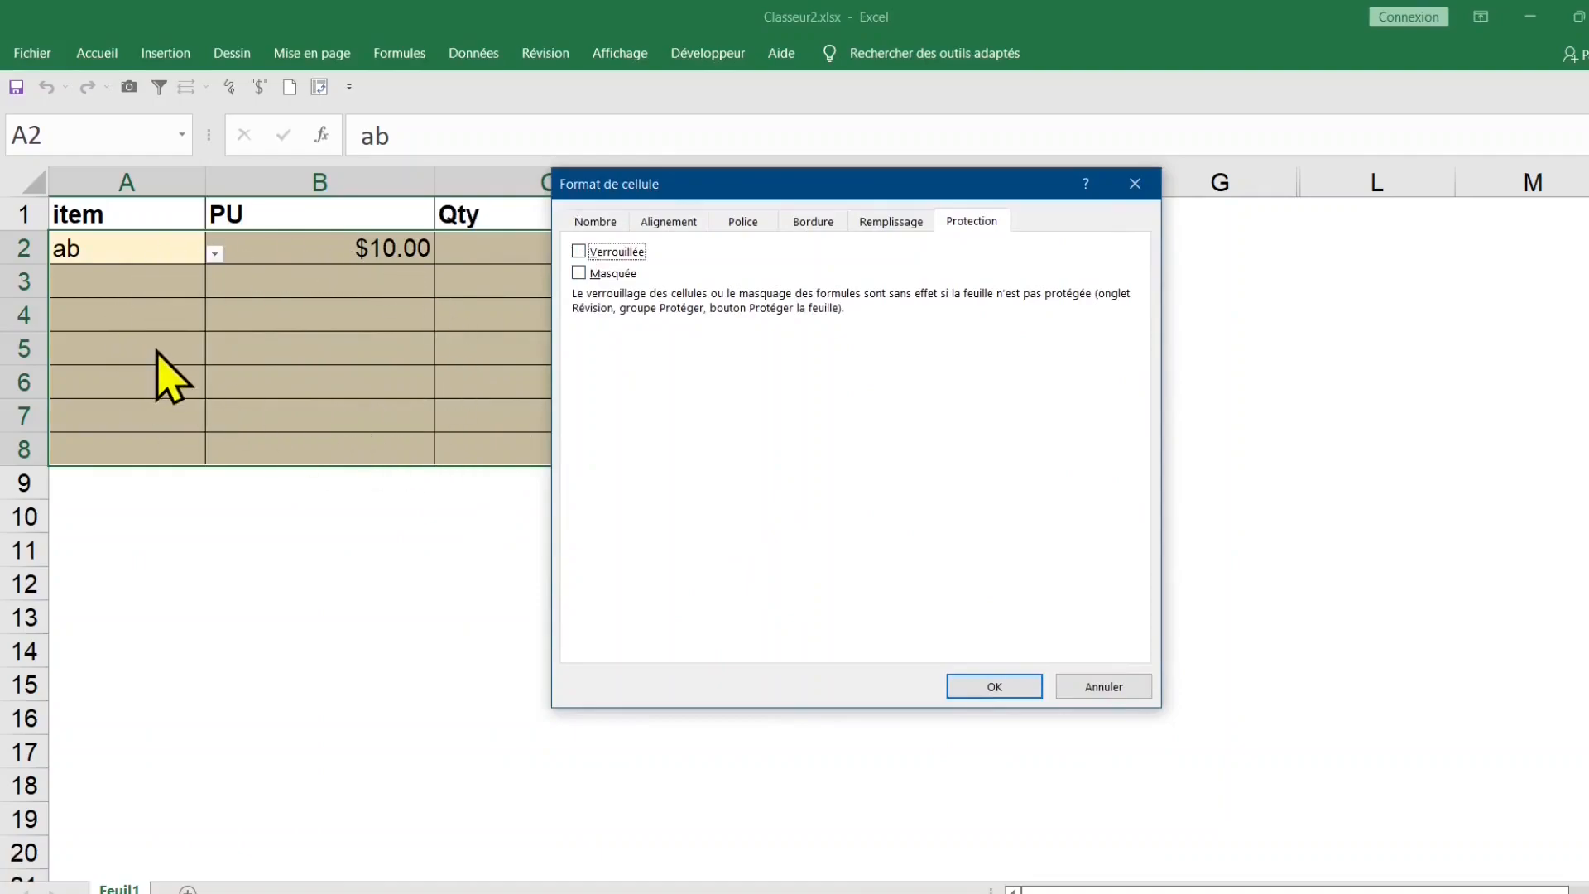
left_click(997, 686)
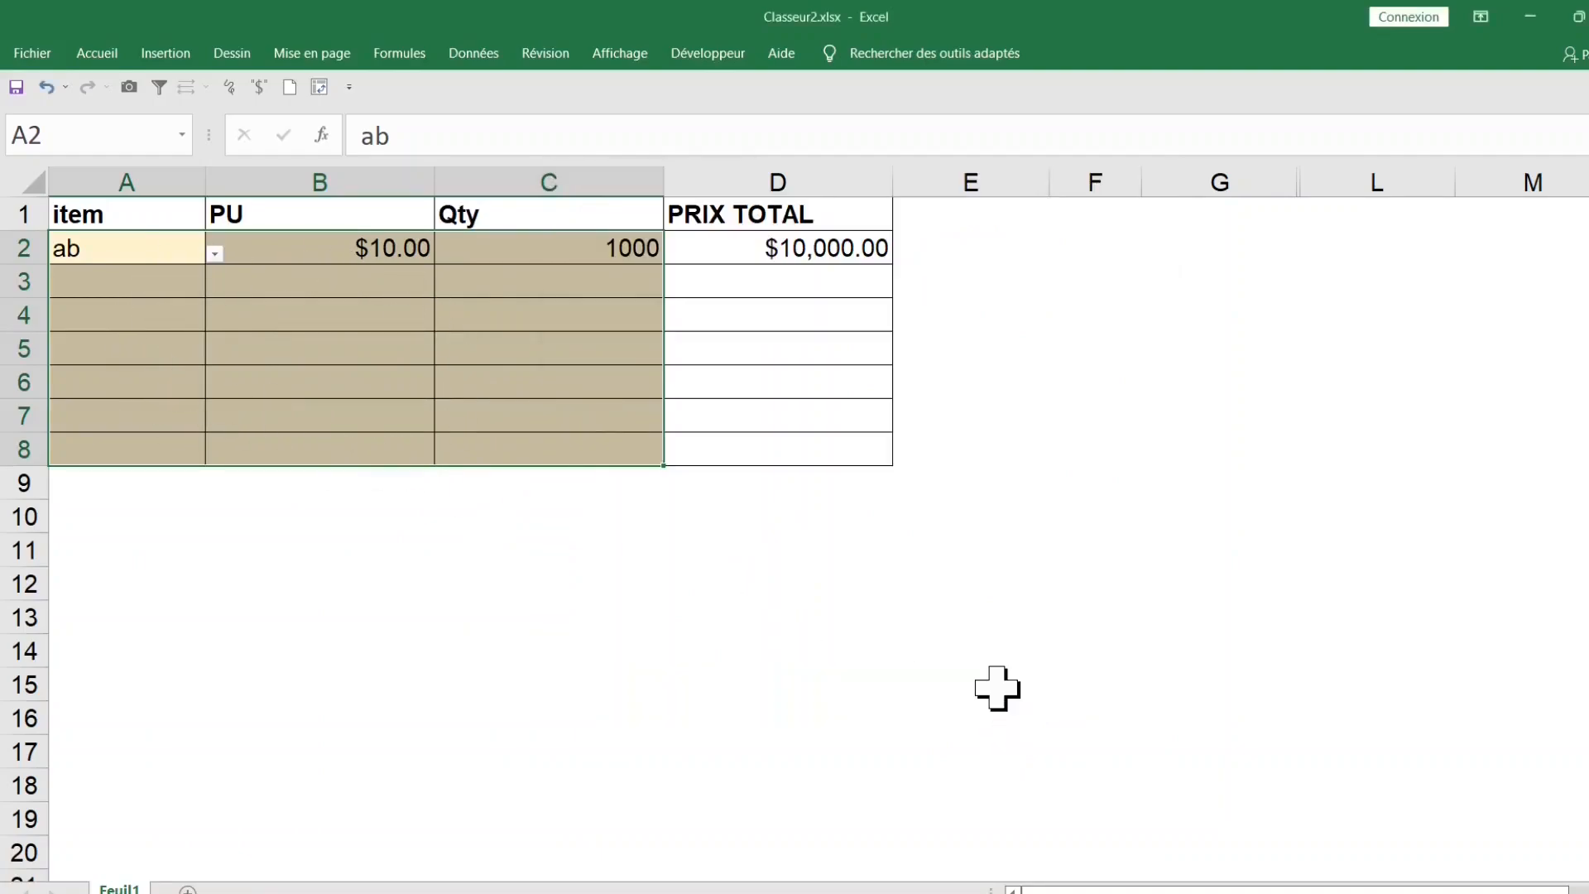
left_click(715, 589)
left_click(787, 318)
left_click(274, 339)
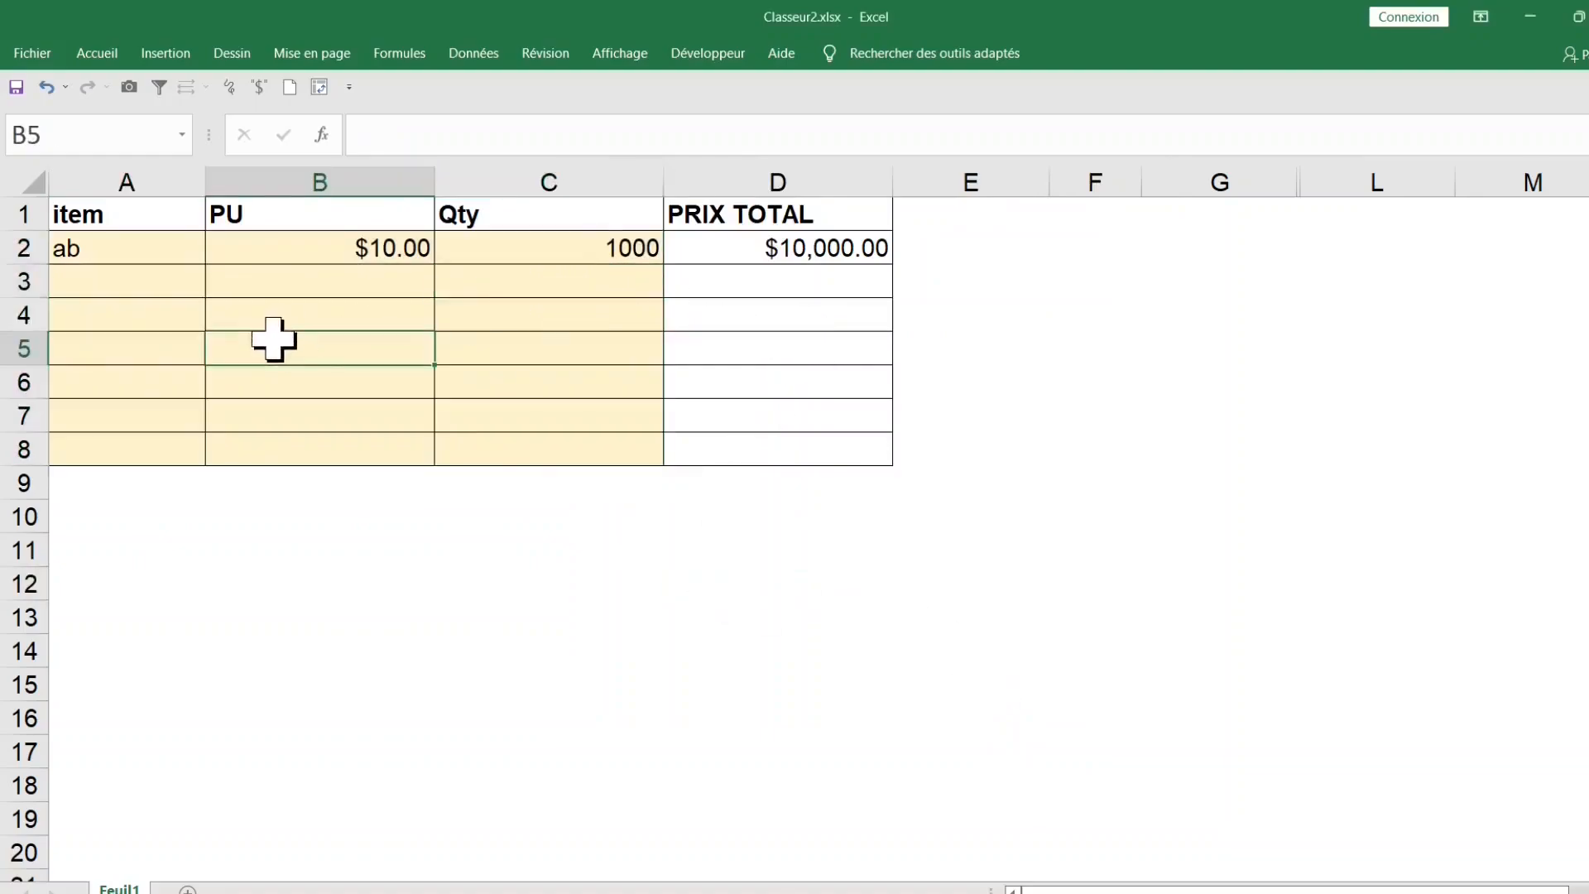
left_click(389, 451)
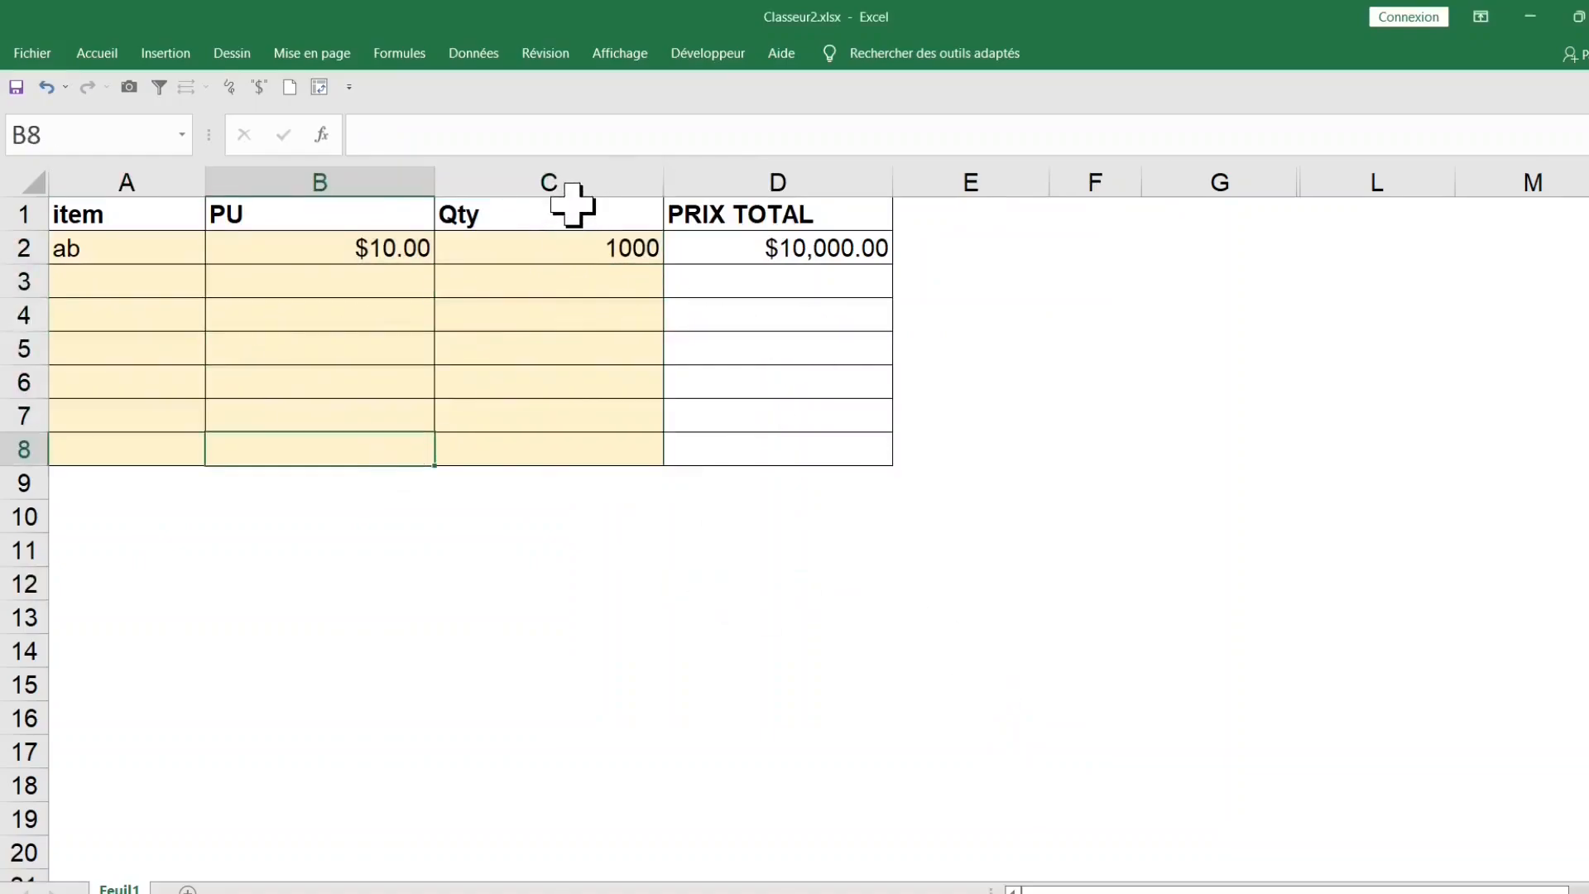
Step: Protect the sheet with a confirmed password, allowing users to select only unlocked cells
left_click(557, 54)
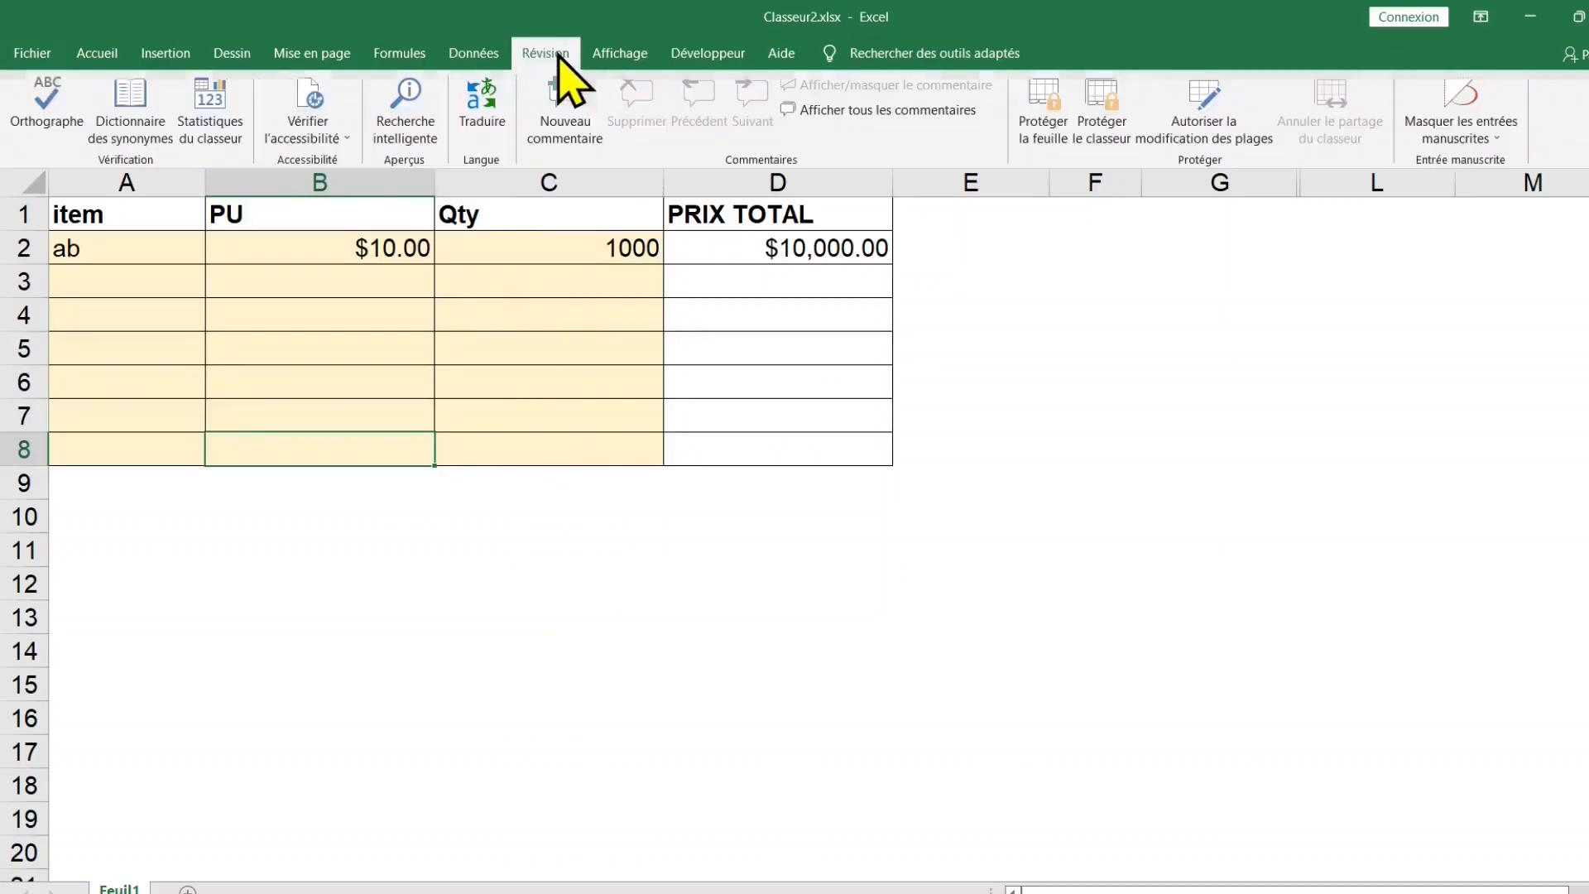
left_click(1048, 123)
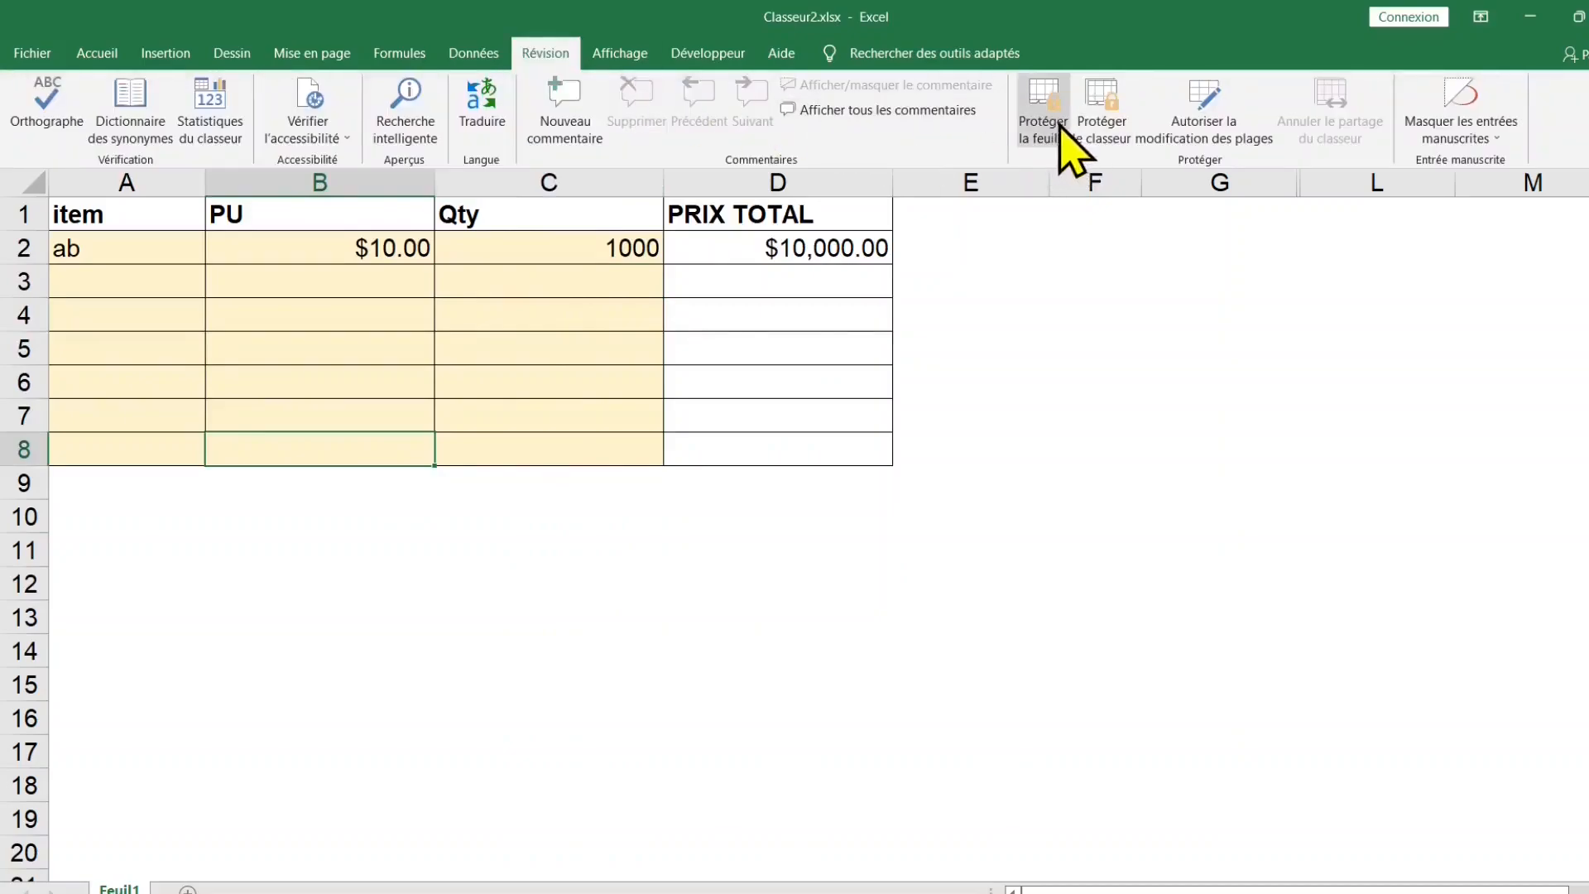
left_click(734, 369)
left_click(735, 368)
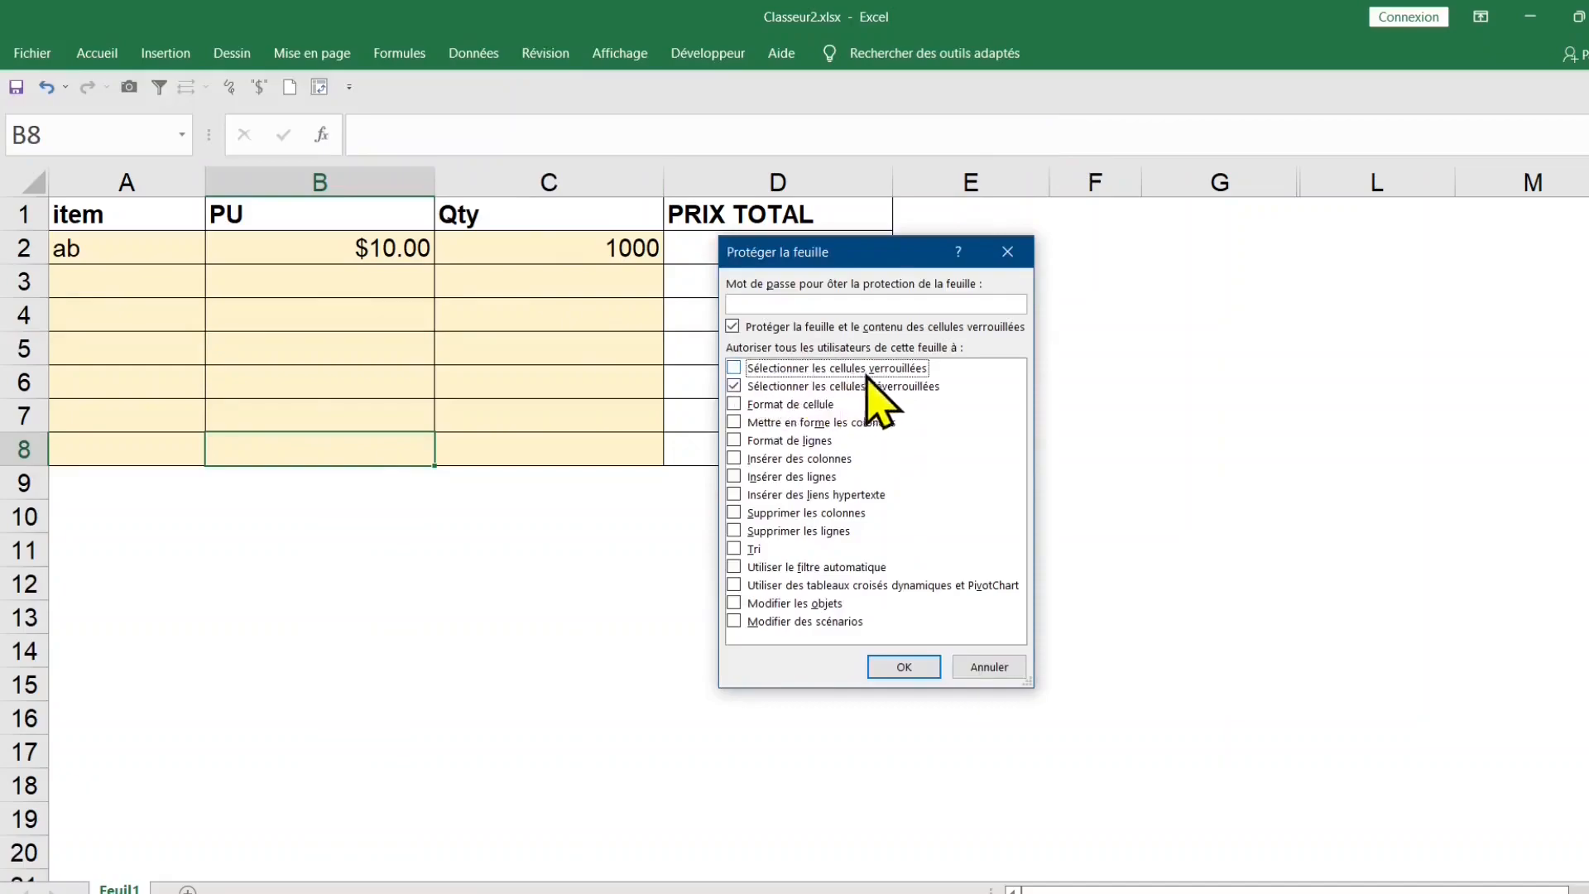
left_click(770, 303)
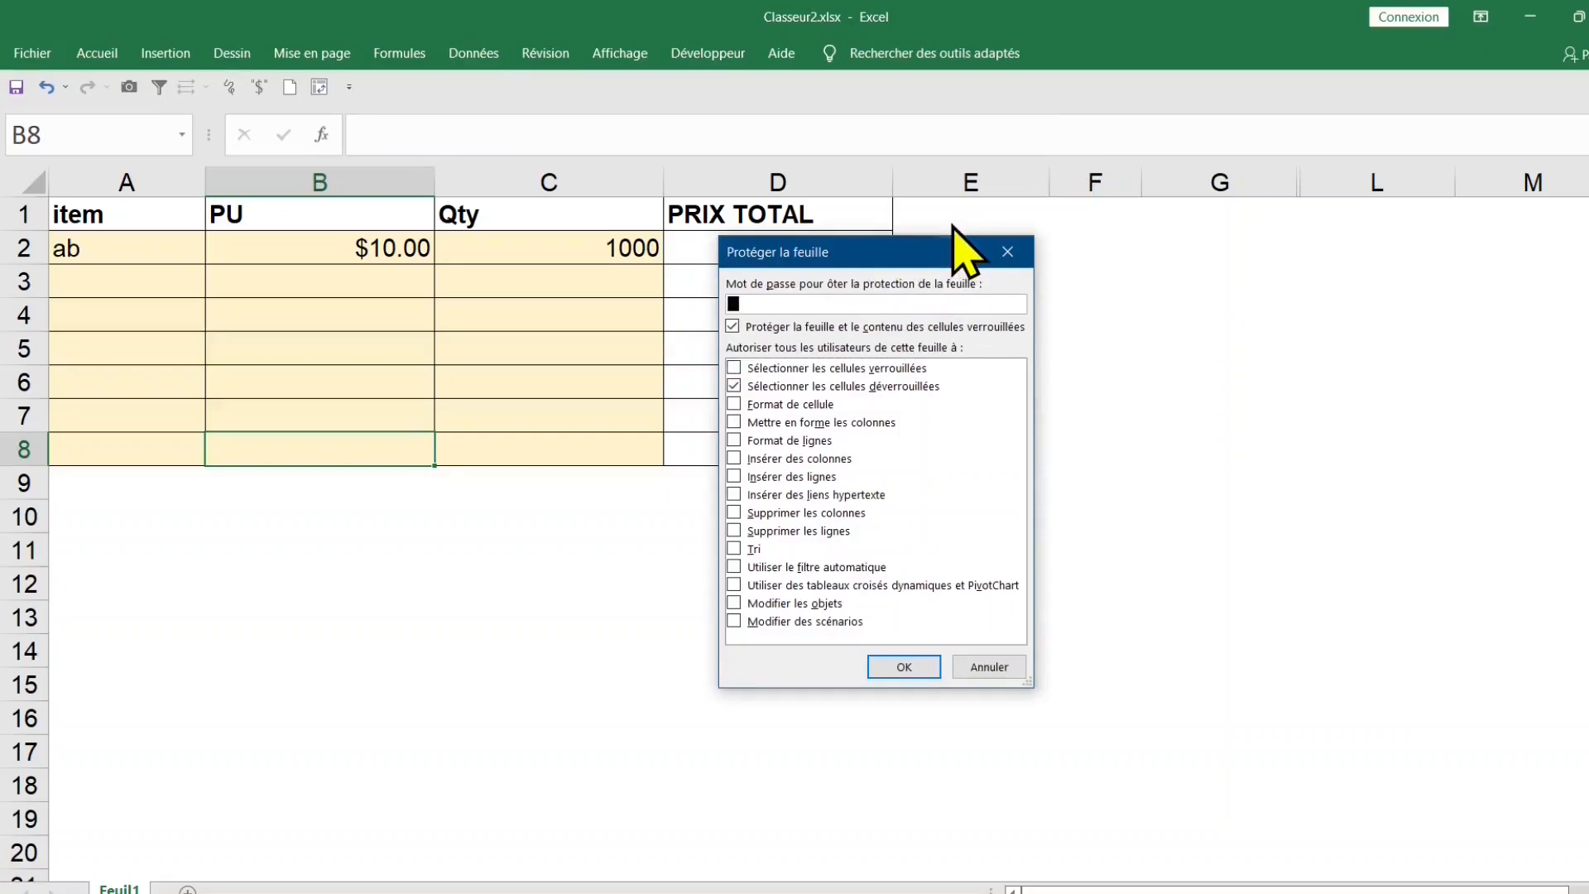
type("1")
key("Return")
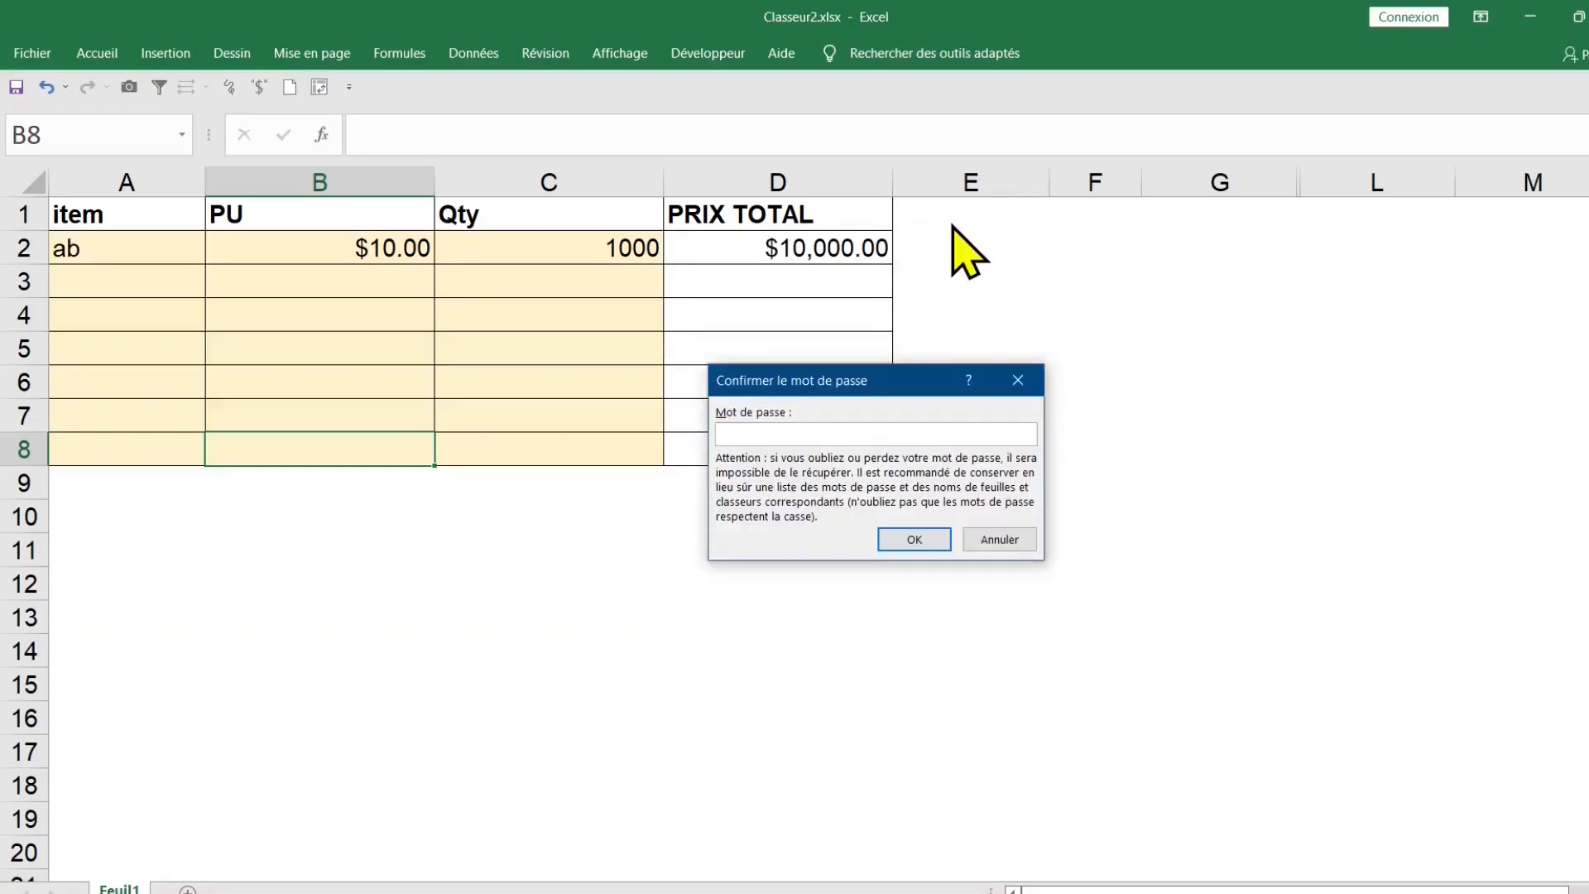
type("1")
key("Return")
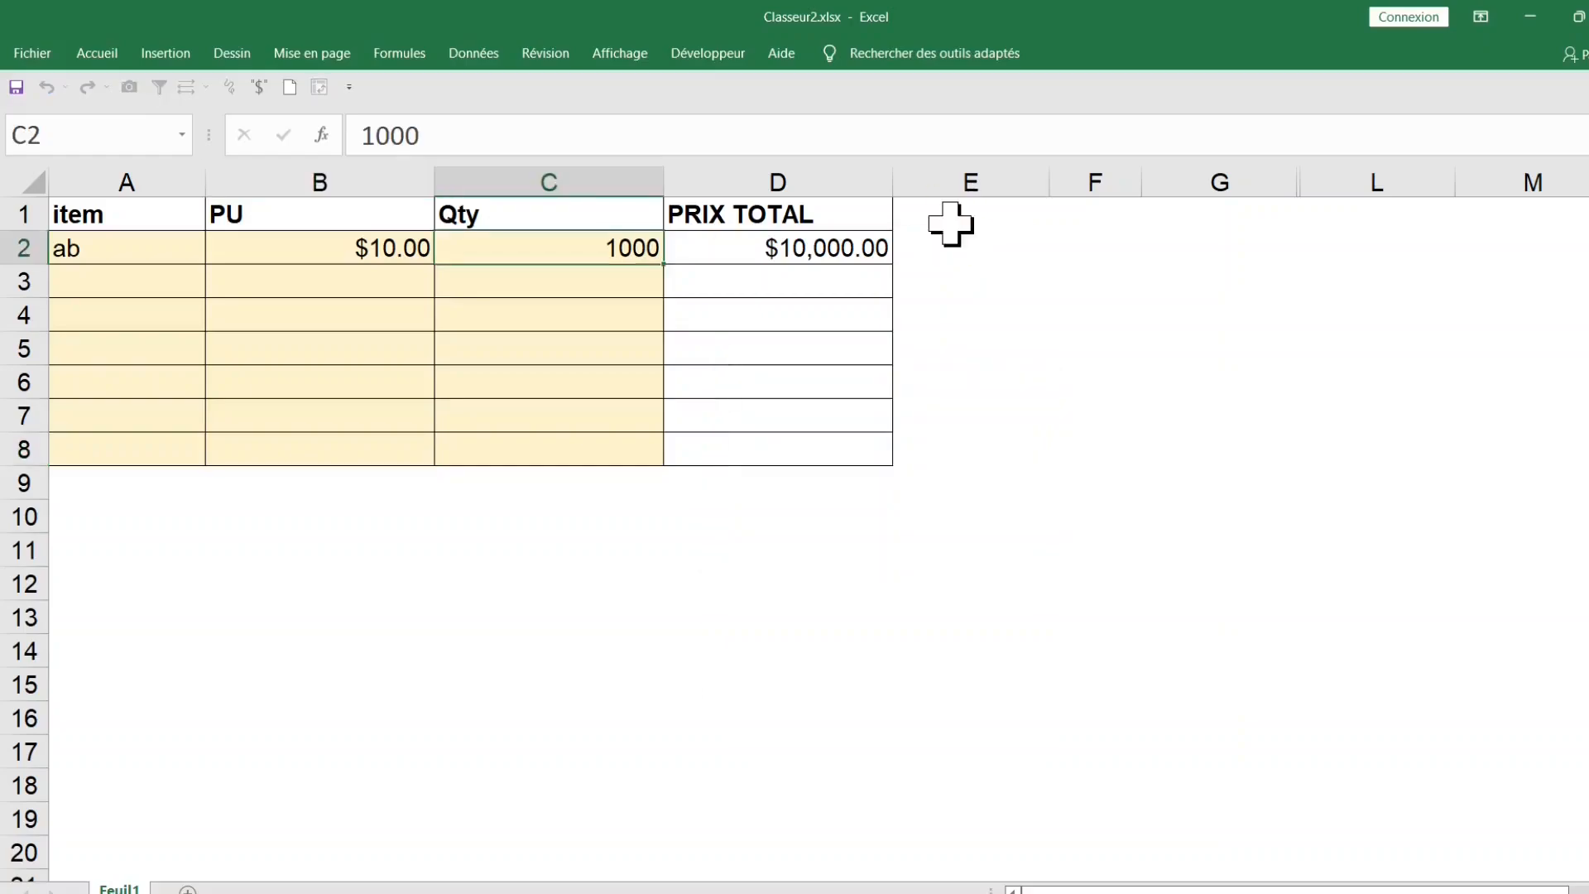
Step: Fill row 3 with item xy, PU 152 and Qty 100
left_click(568, 285)
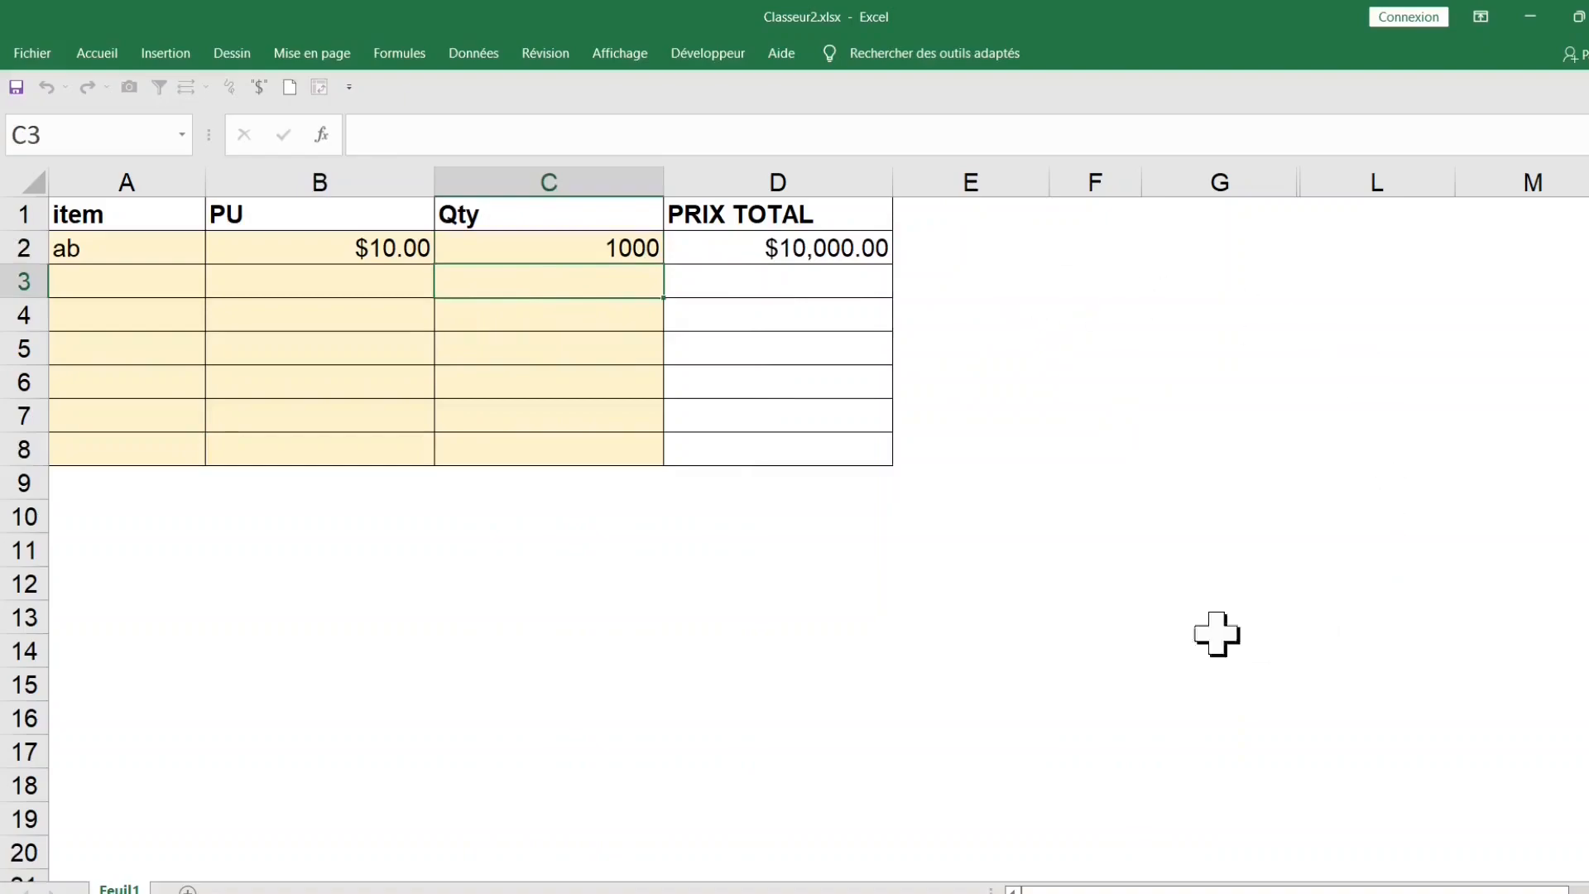
left_click(189, 281)
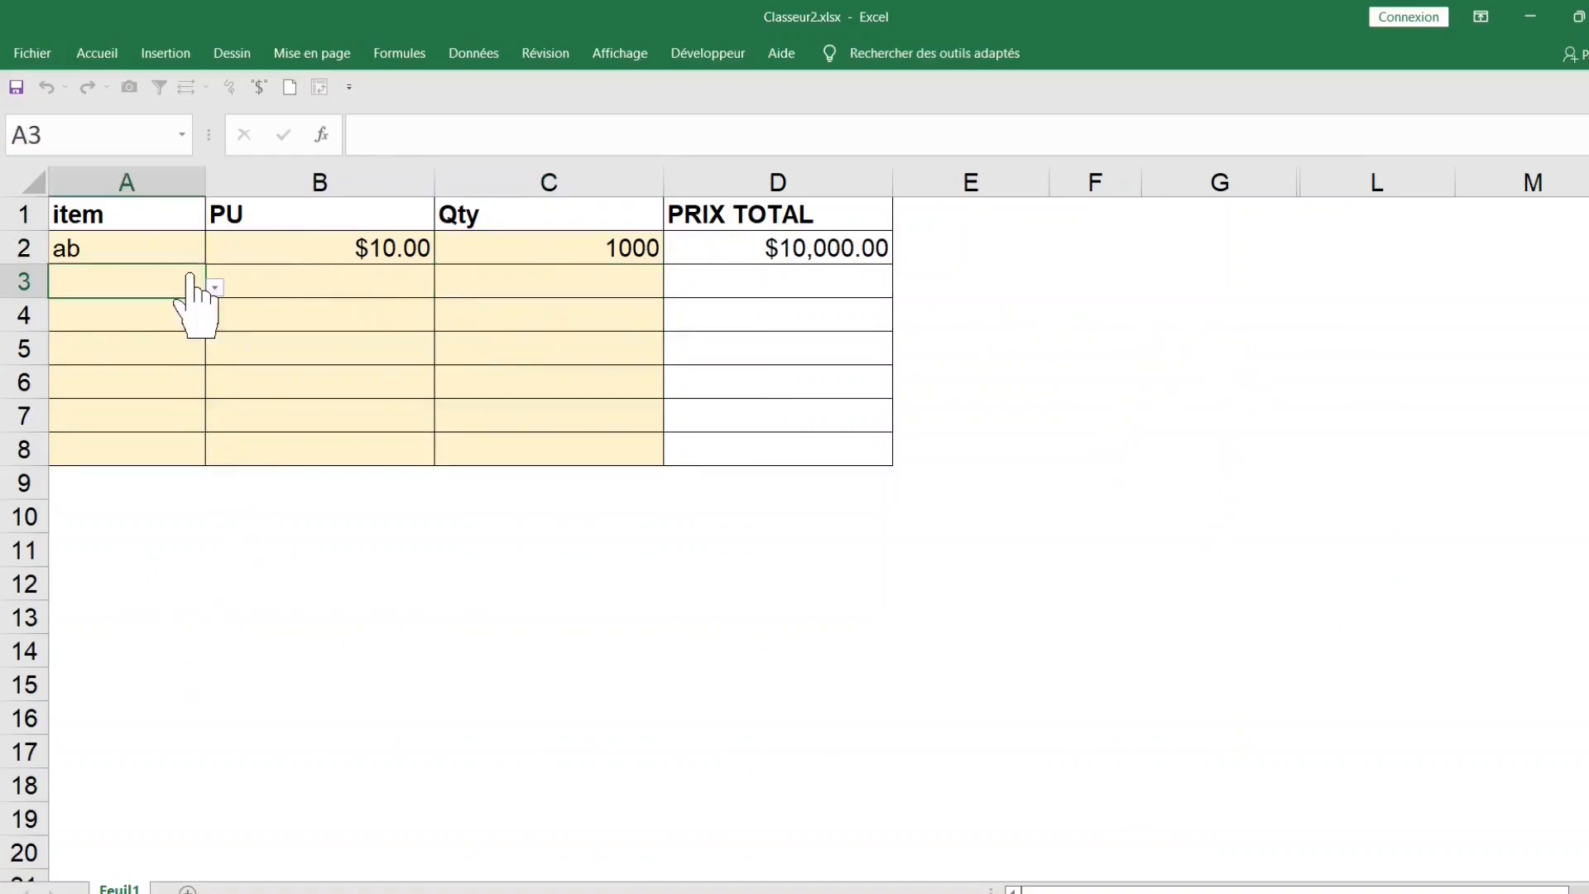
type("xy")
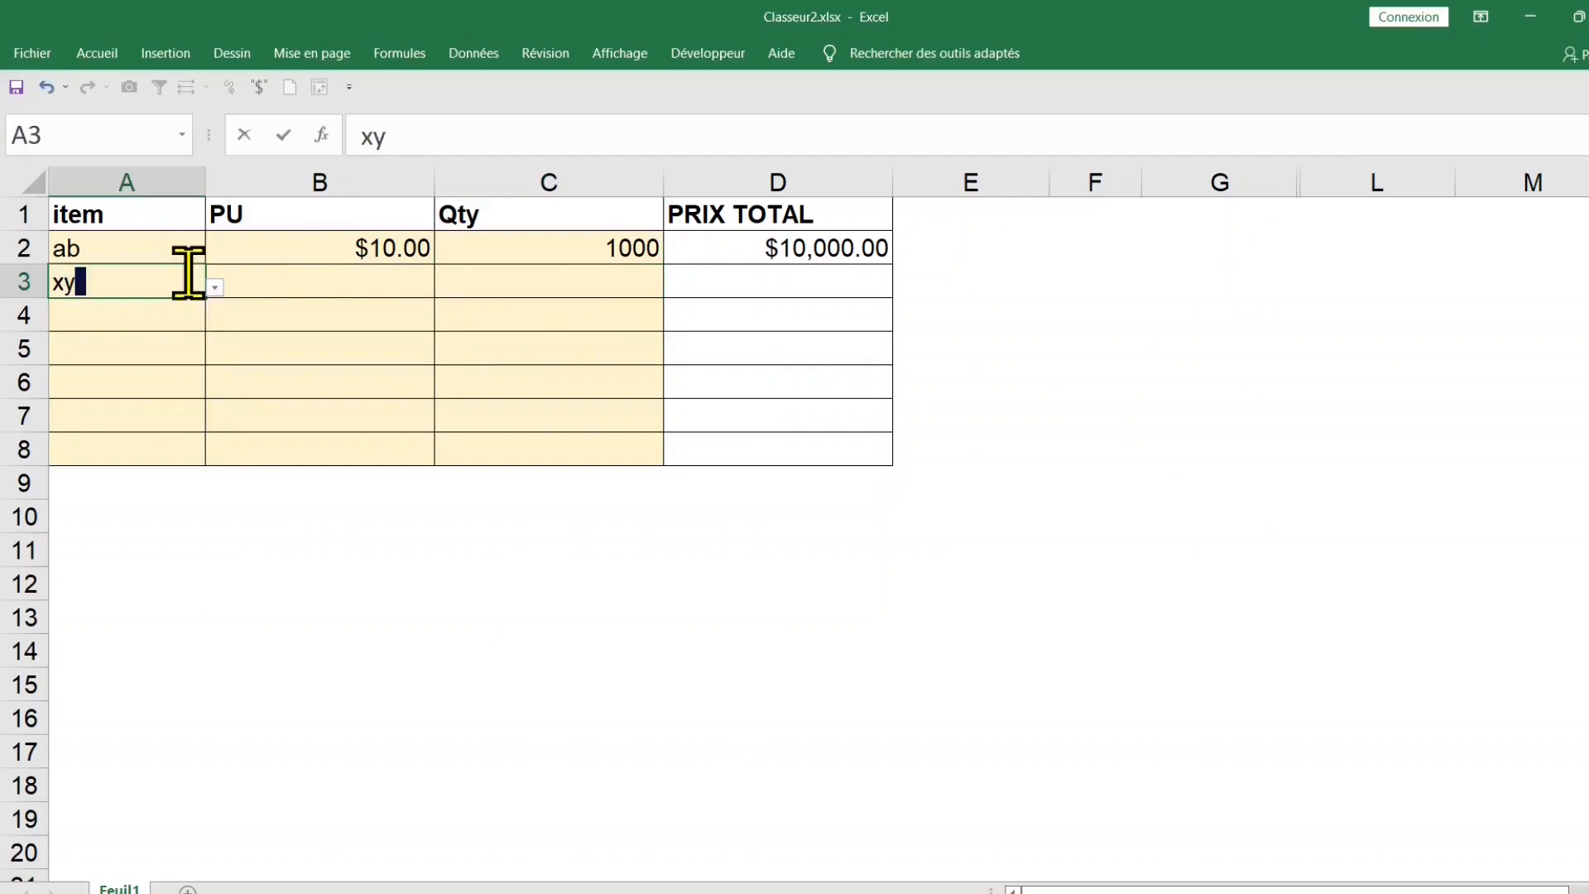
key("Return")
left_click(346, 285)
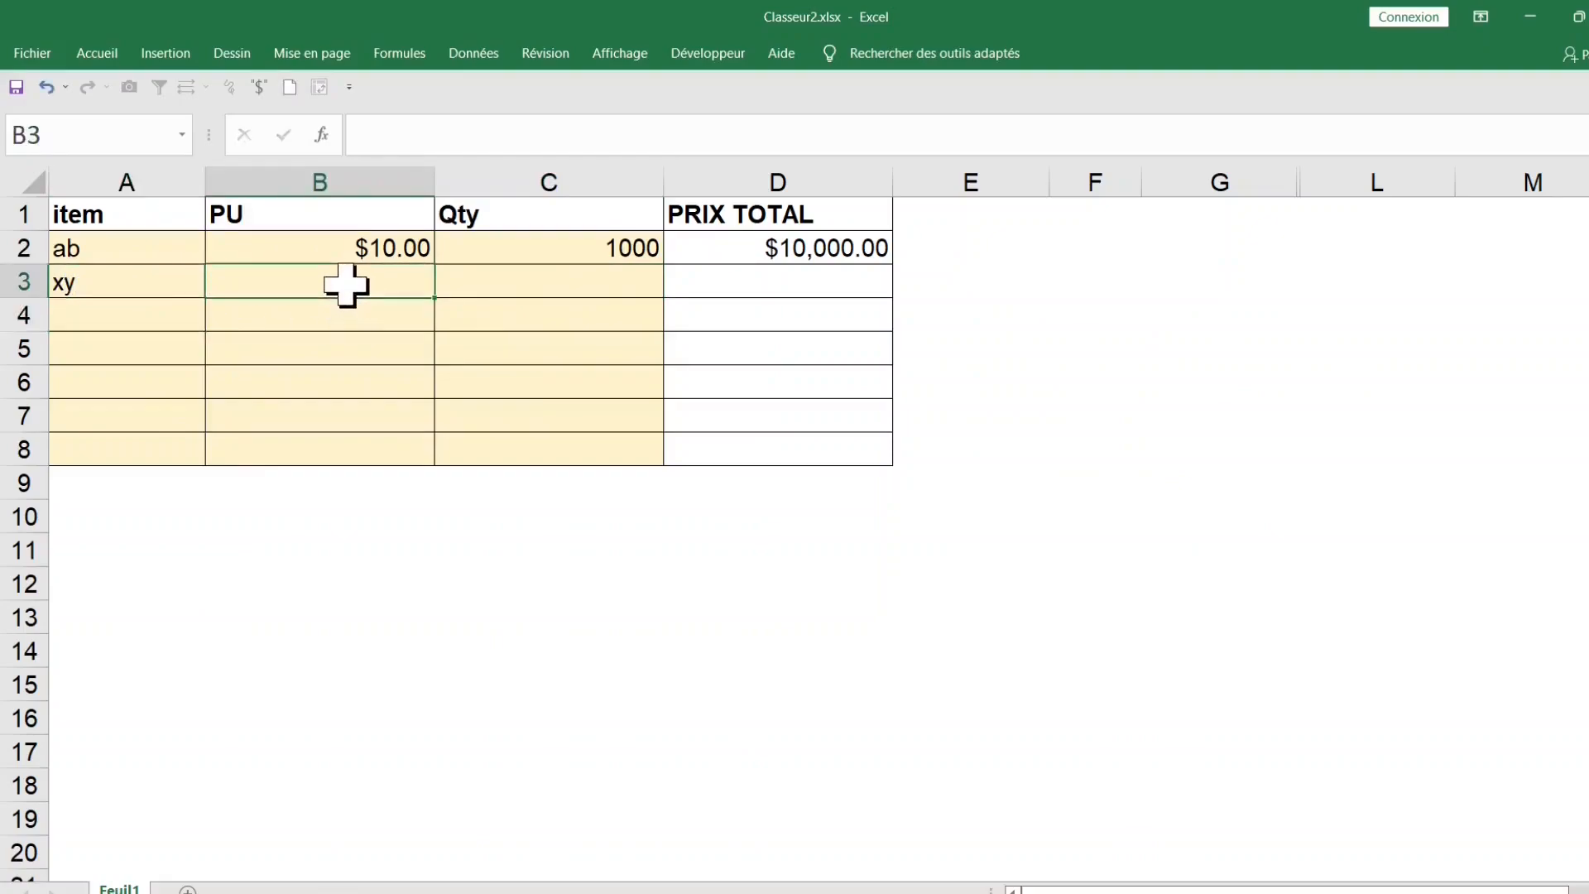
type("152")
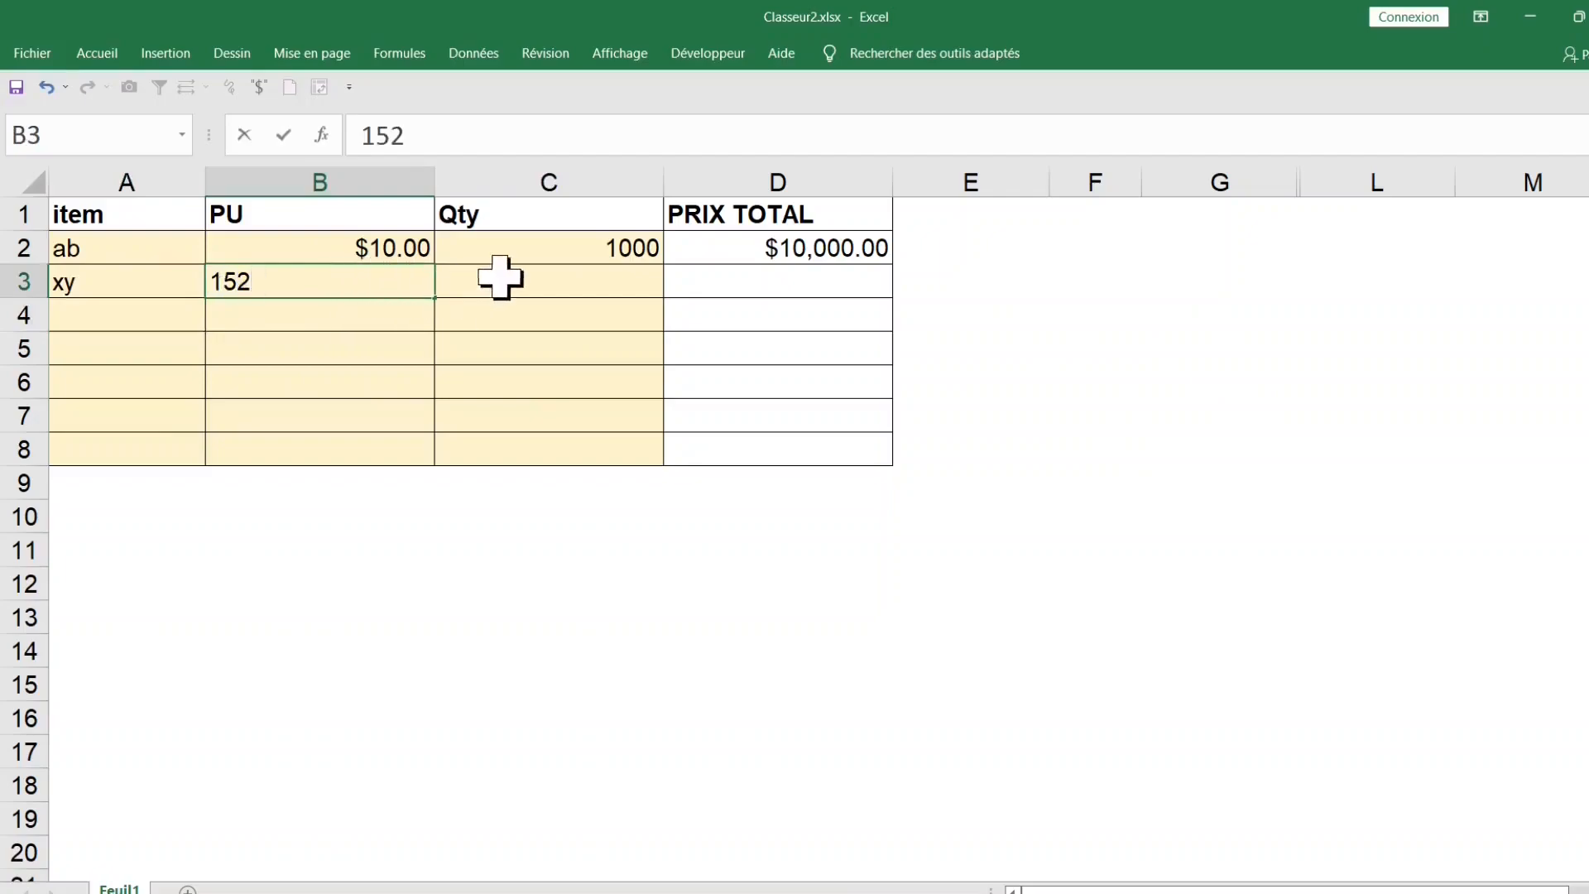
left_click(525, 269)
type("100")
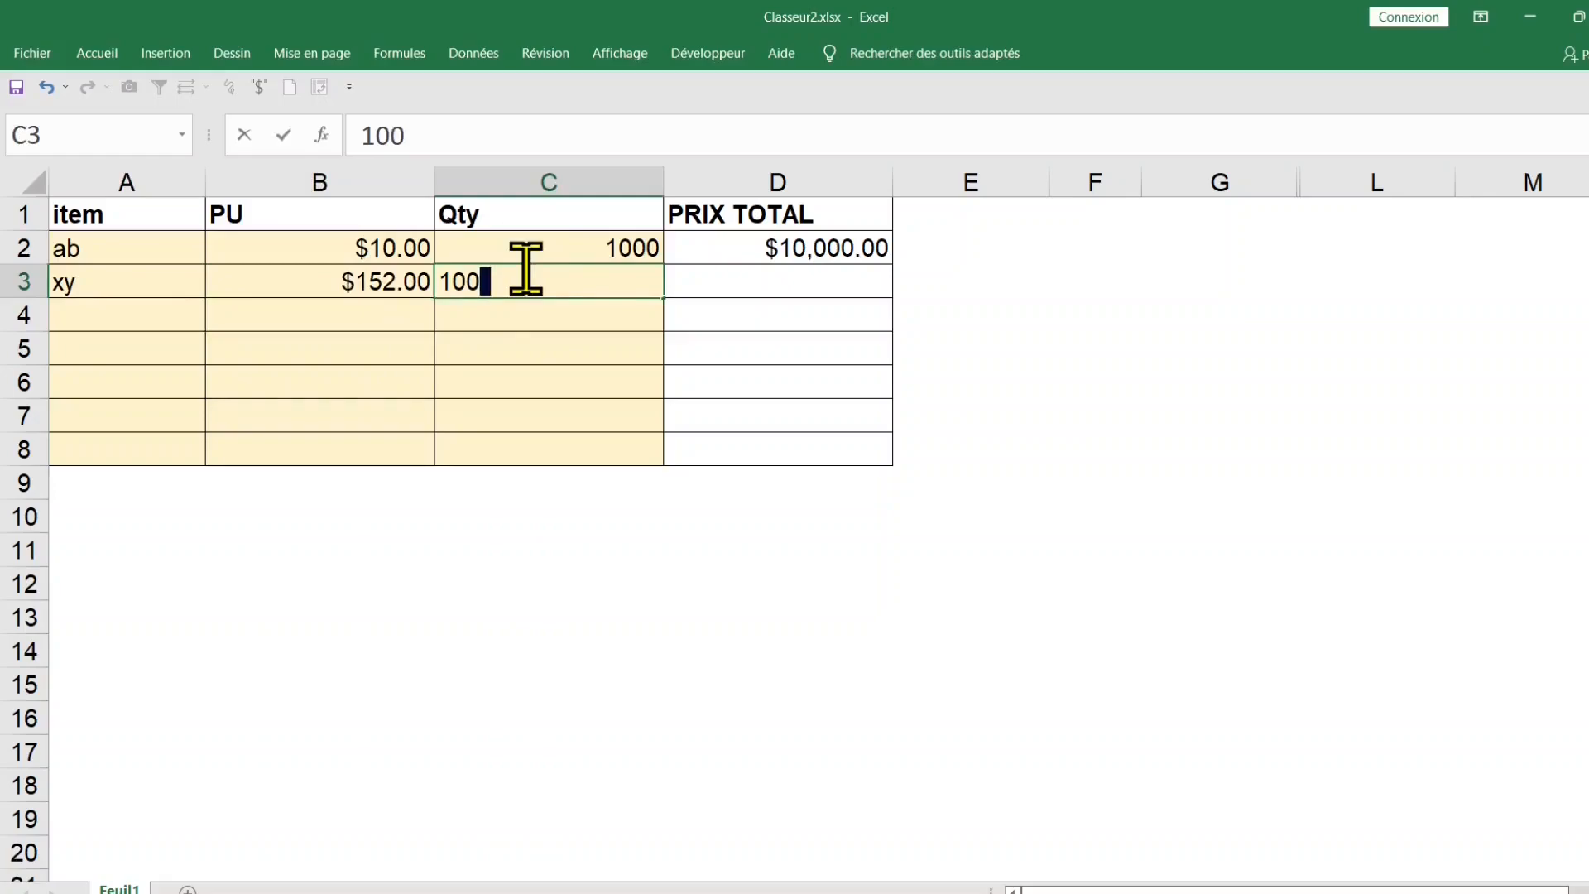
key("ctrl+Return")
key("Return")
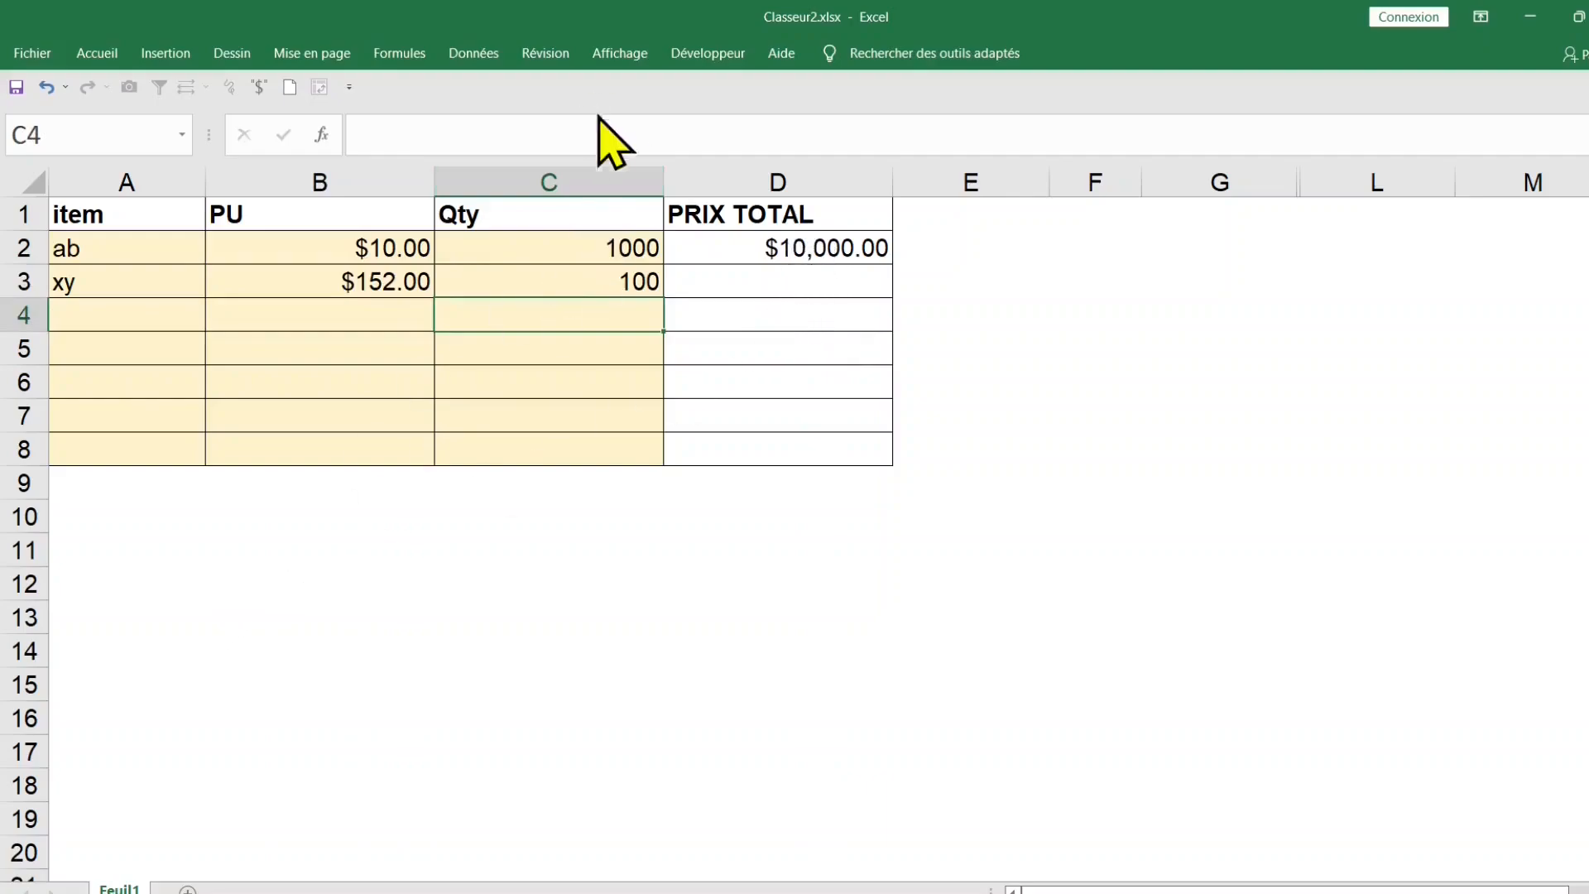
Step: Unprotect the sheet by entering its password
left_click(548, 59)
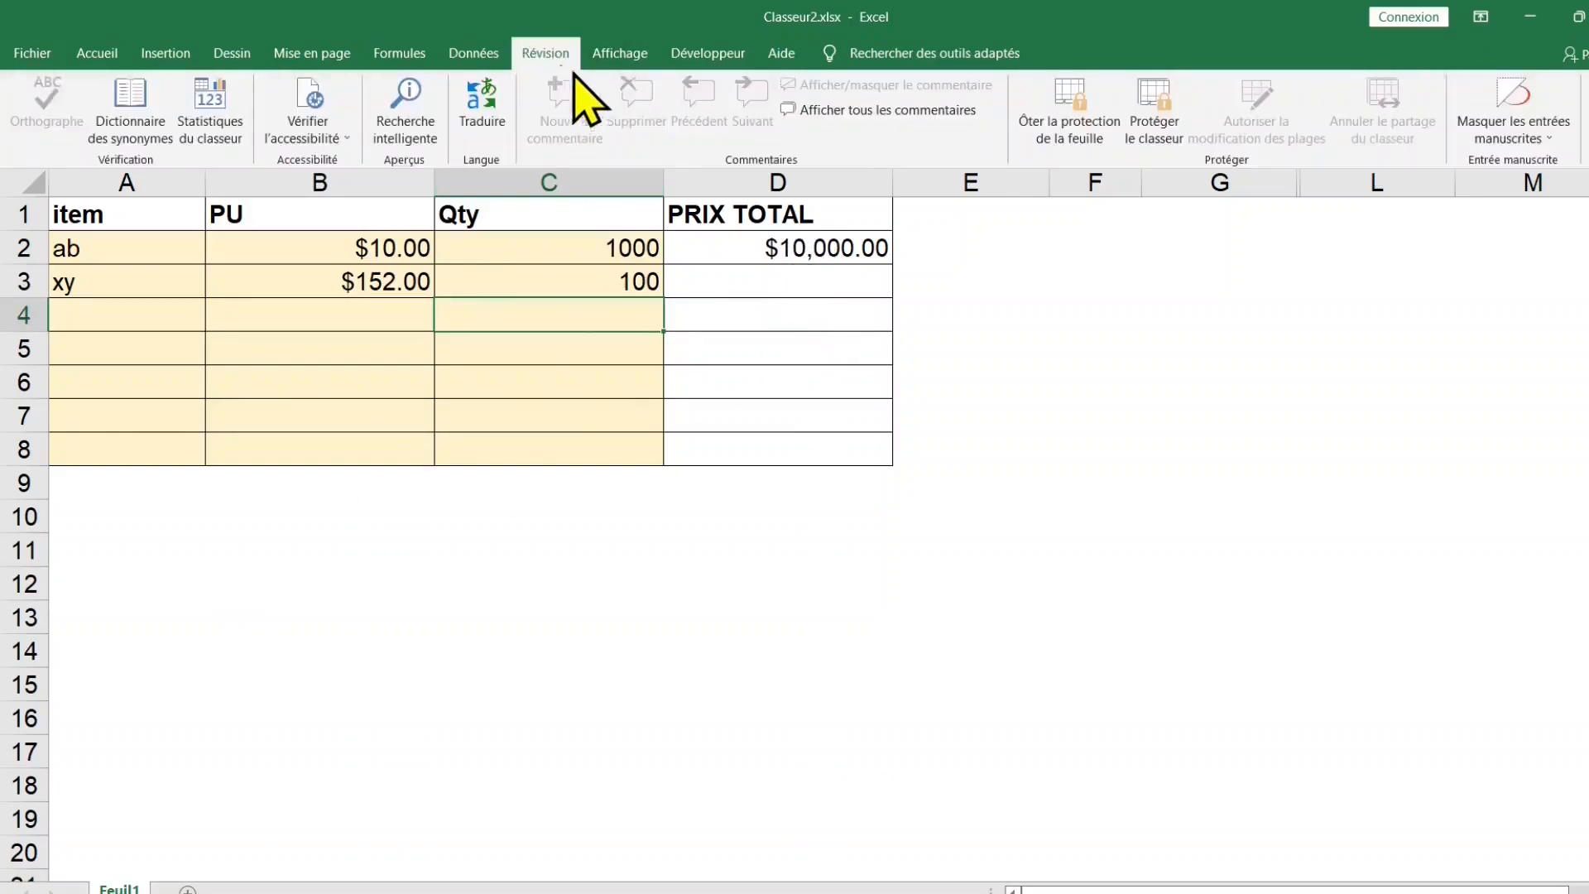
left_click(1050, 131)
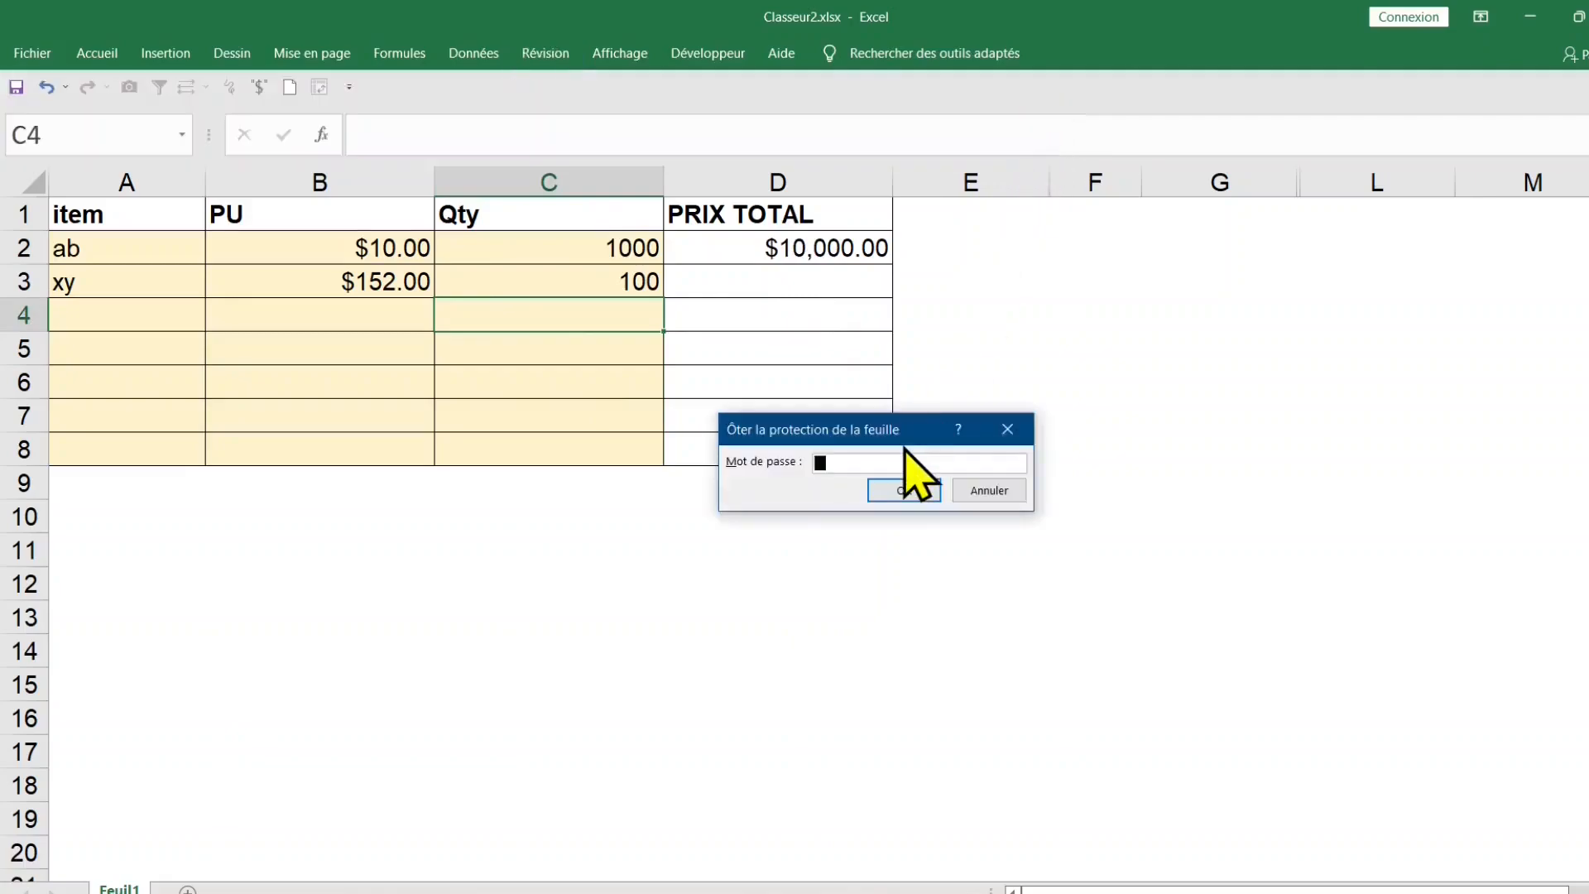
type("1")
key("Return")
Step: Copy the PRIX TOTAL formula from cell D2 down through D8
left_click(818, 282)
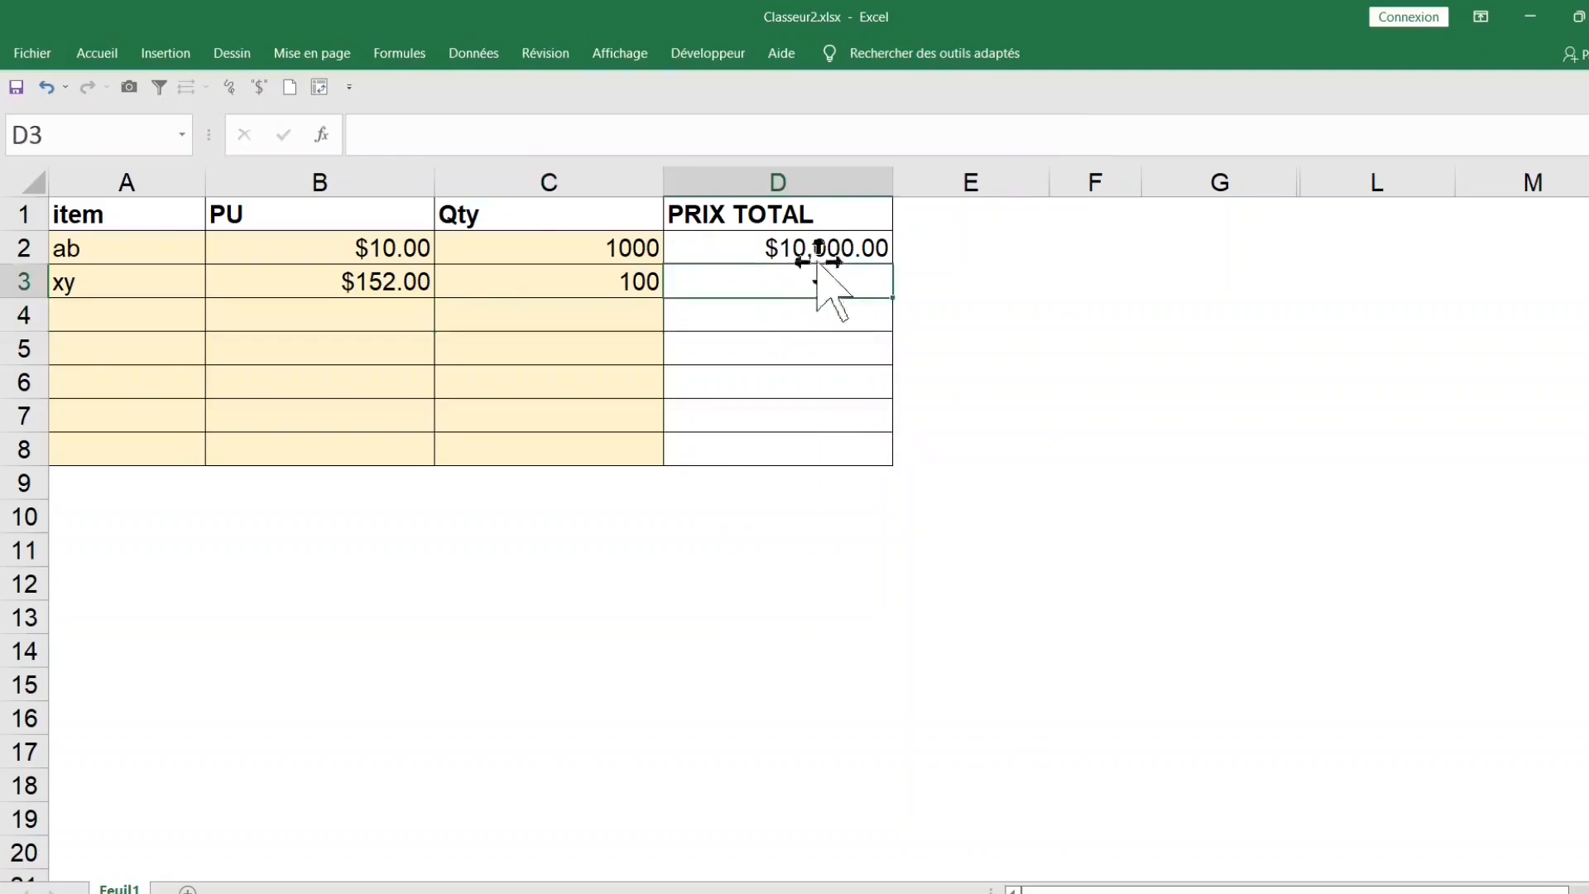
left_click(874, 248)
left_click_drag(896, 266, 889, 466)
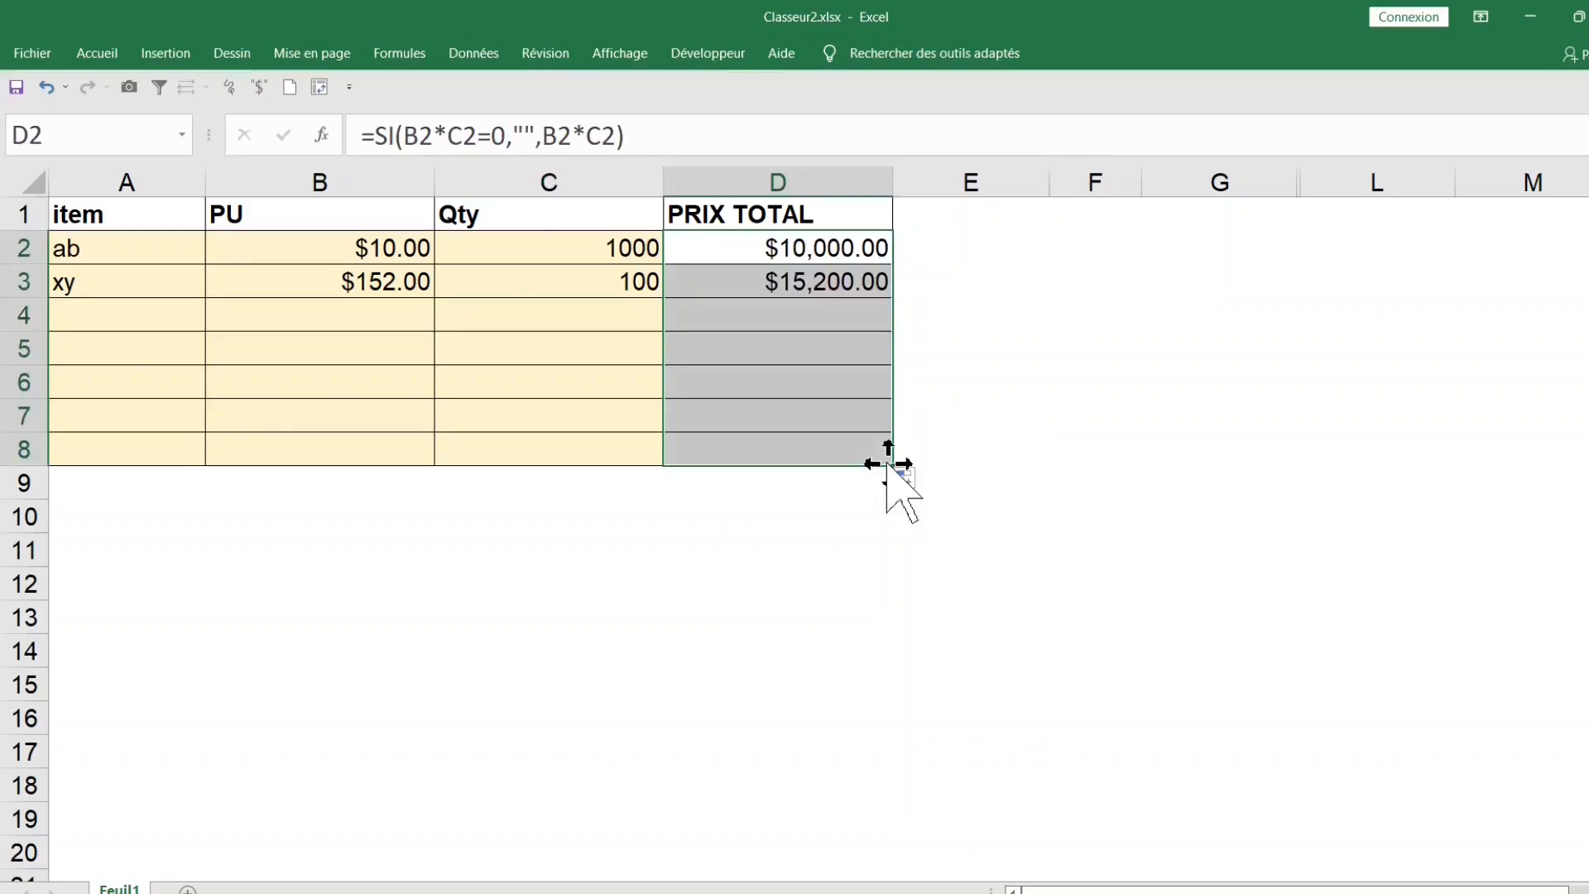
left_click(766, 347)
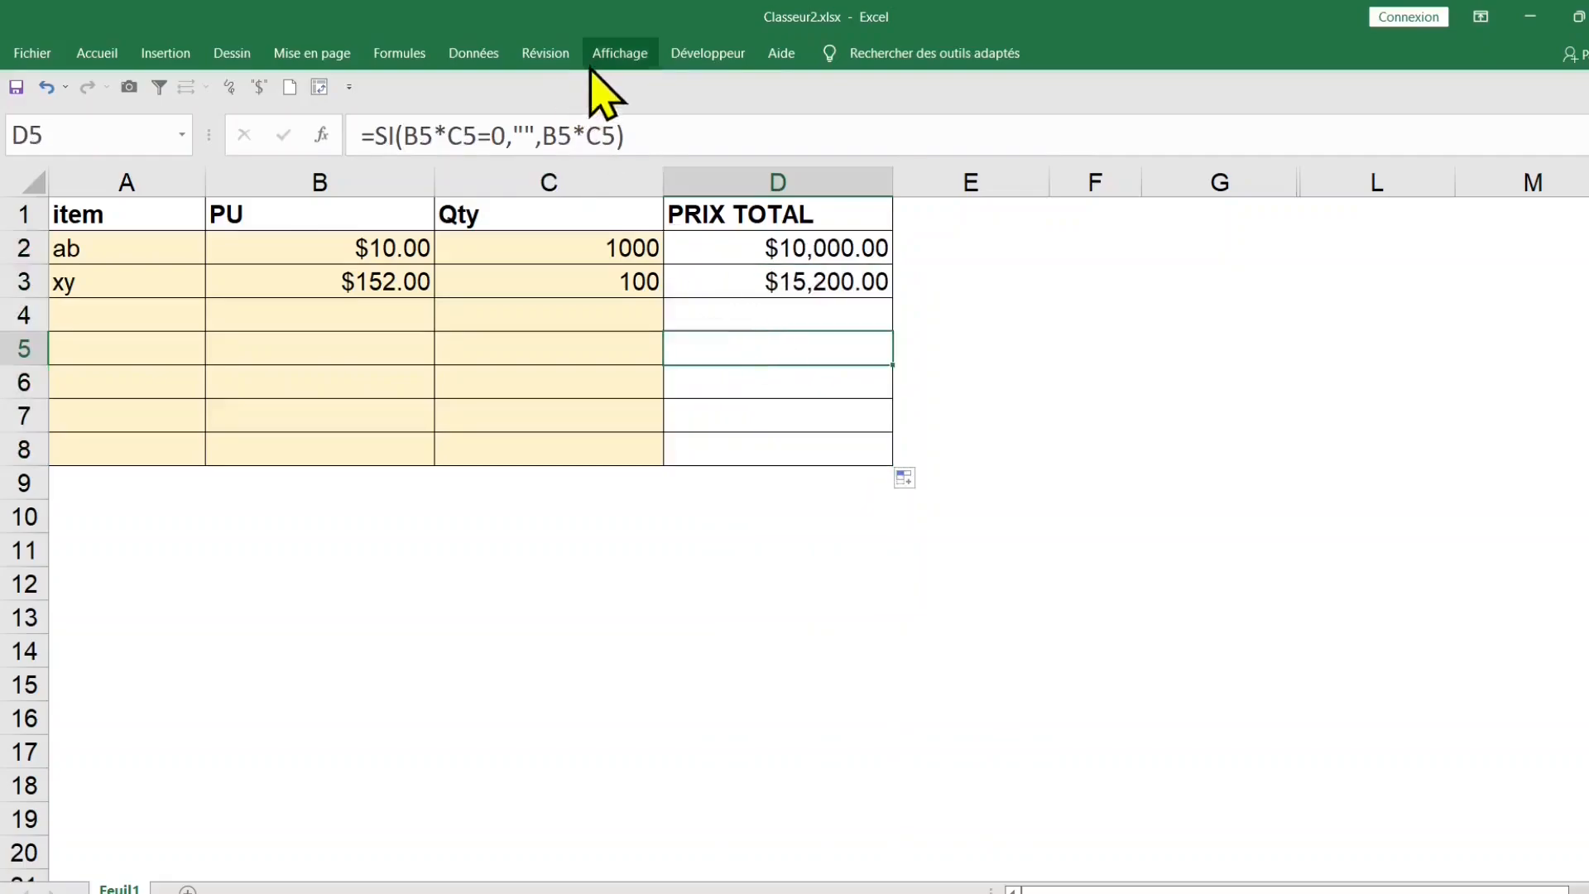
Step: Protect the sheet again with a confirmed password, keeping only unlocked cells selectable
left_click(549, 53)
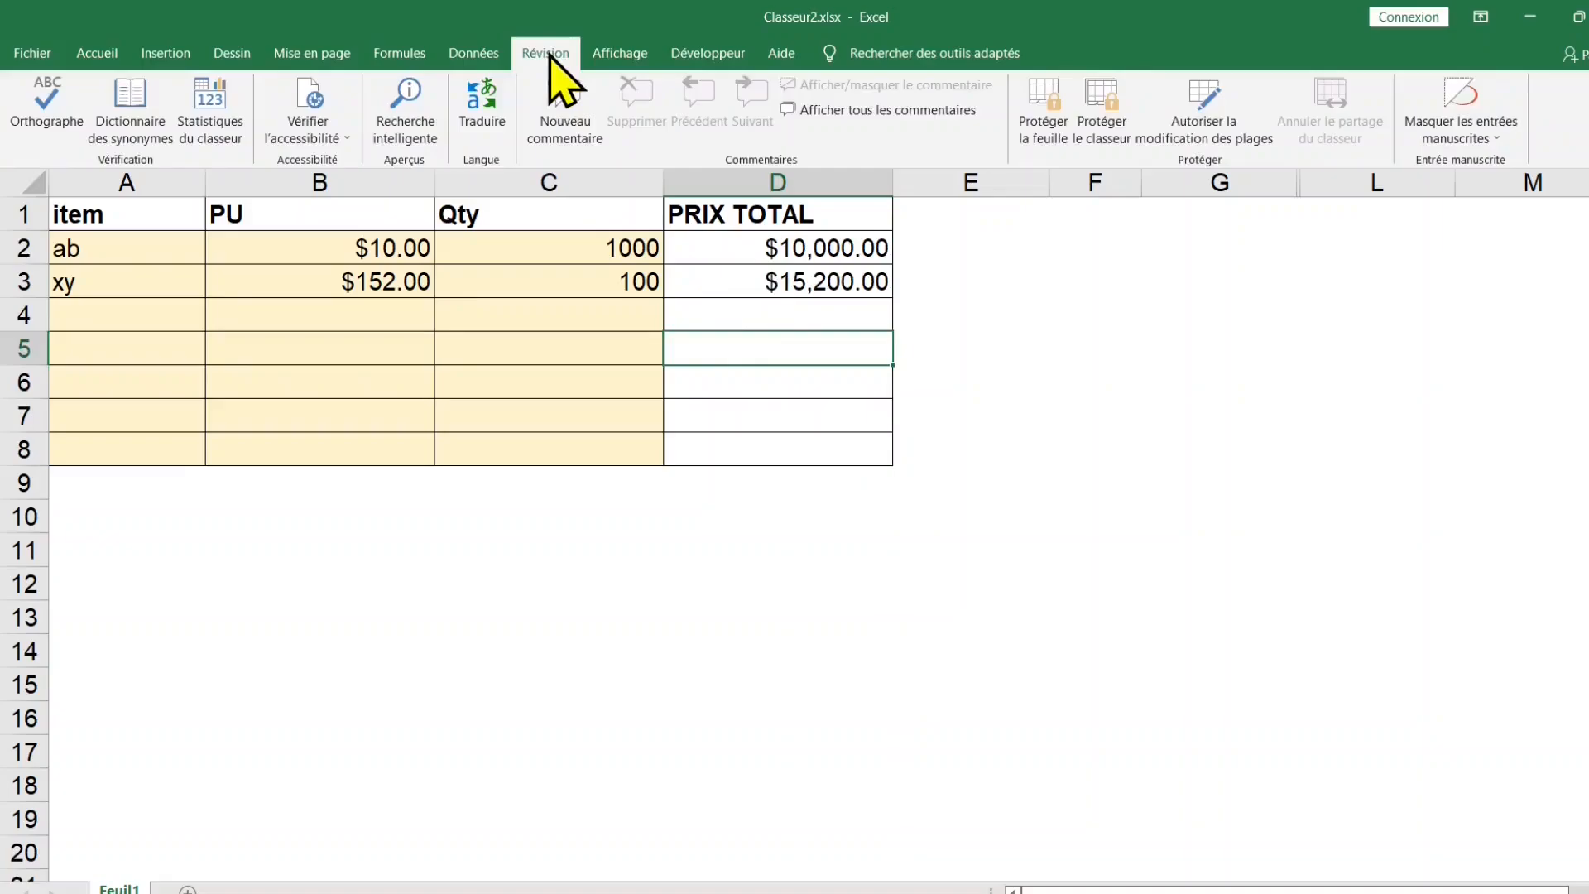
left_click(1055, 124)
type("1")
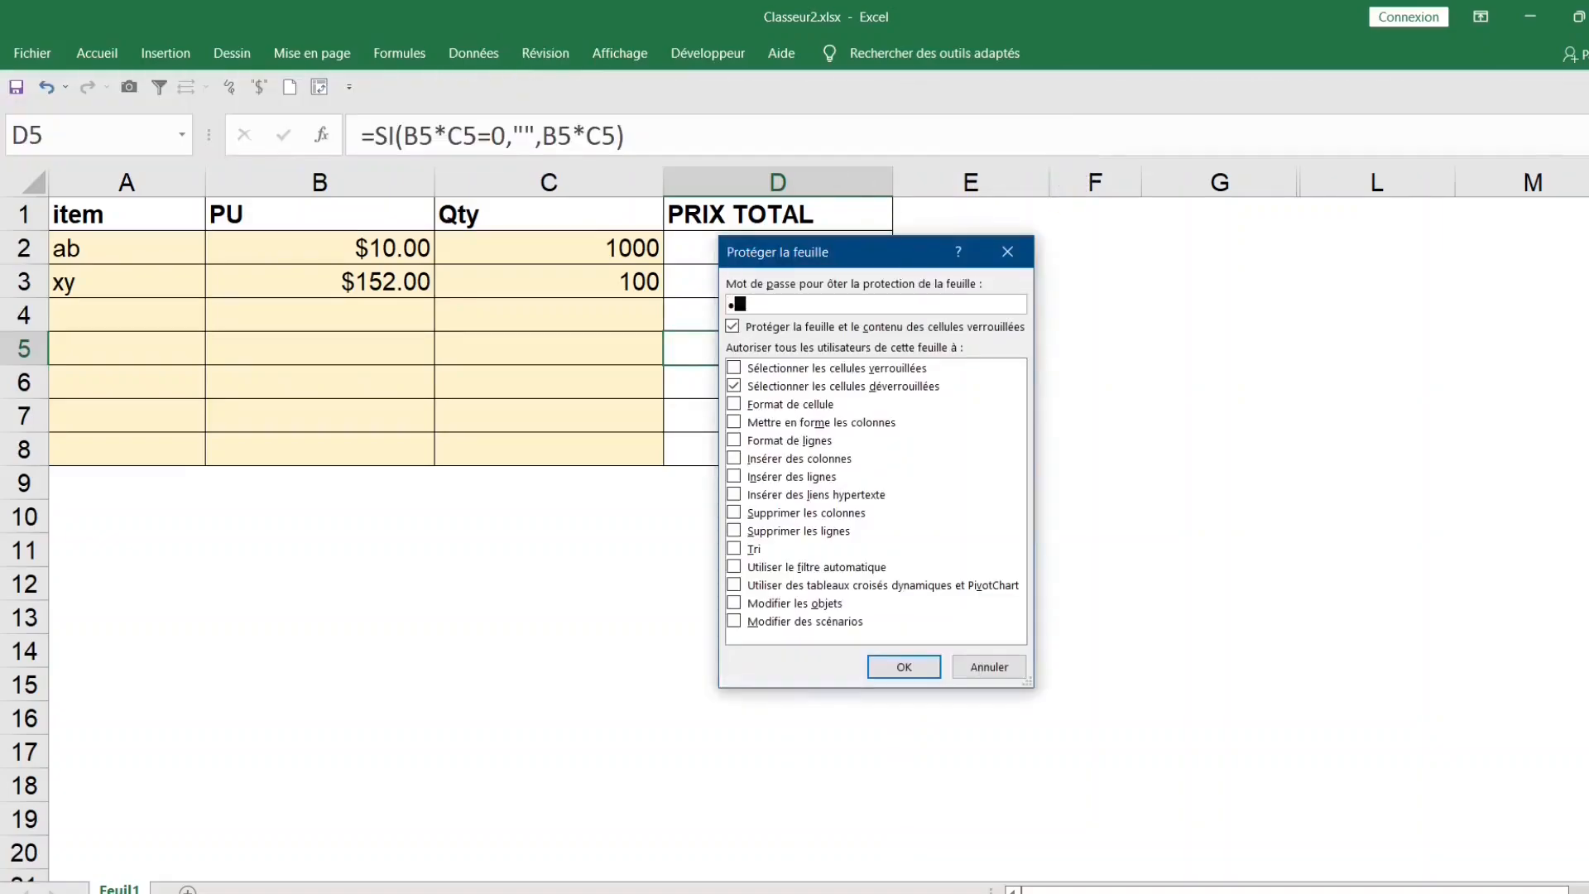
key("Return")
type("1")
key("Return")
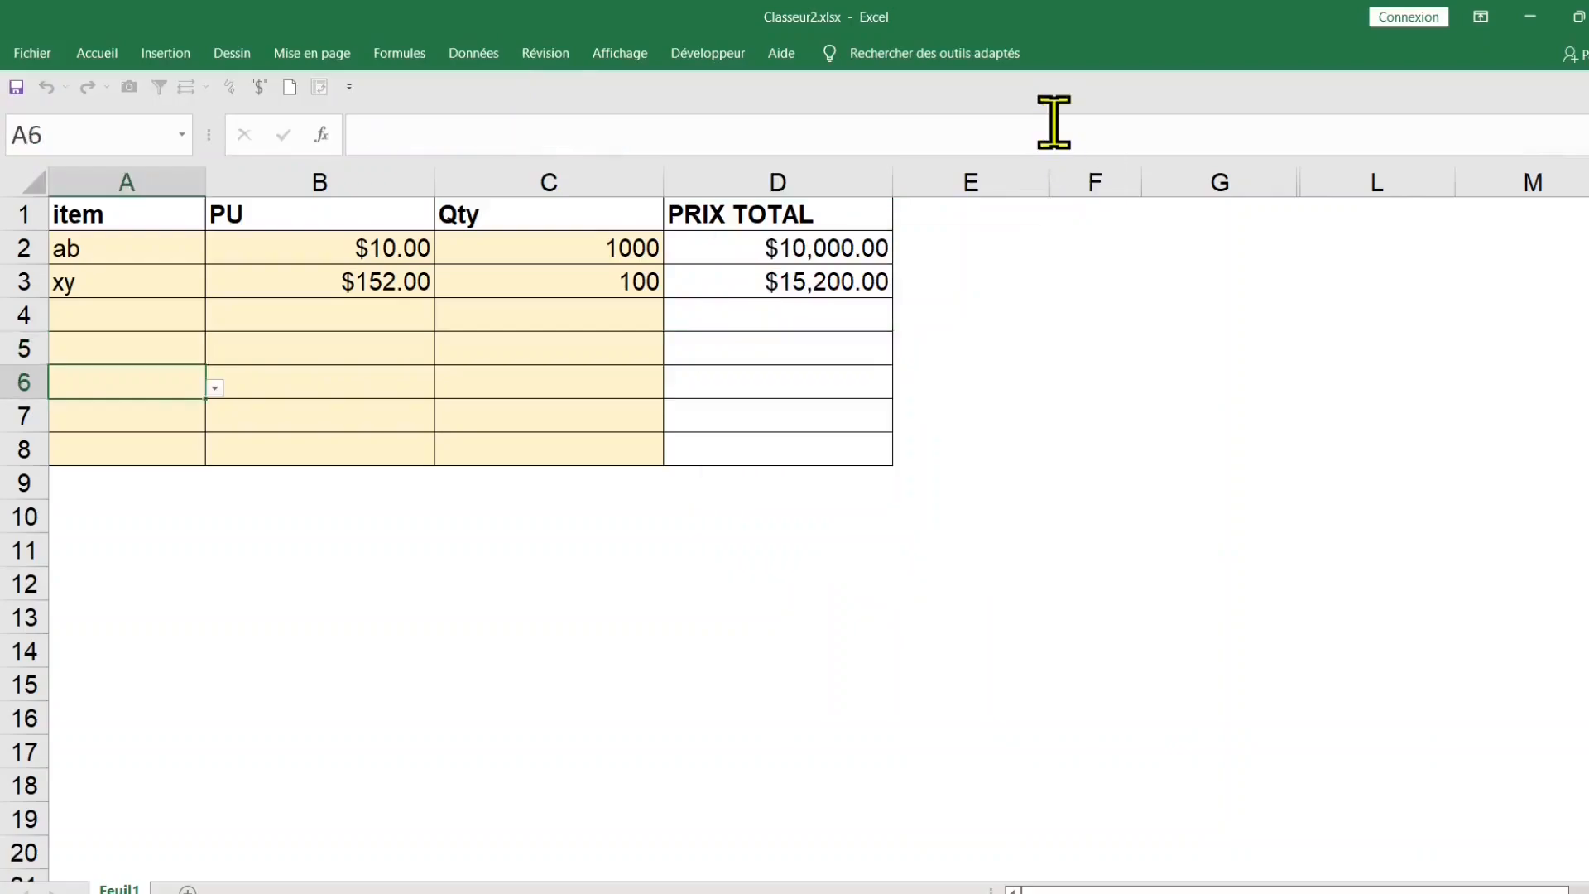
Step: Fill row 4 with item ab, PU 1547 and Qty 1000
left_click(83, 308)
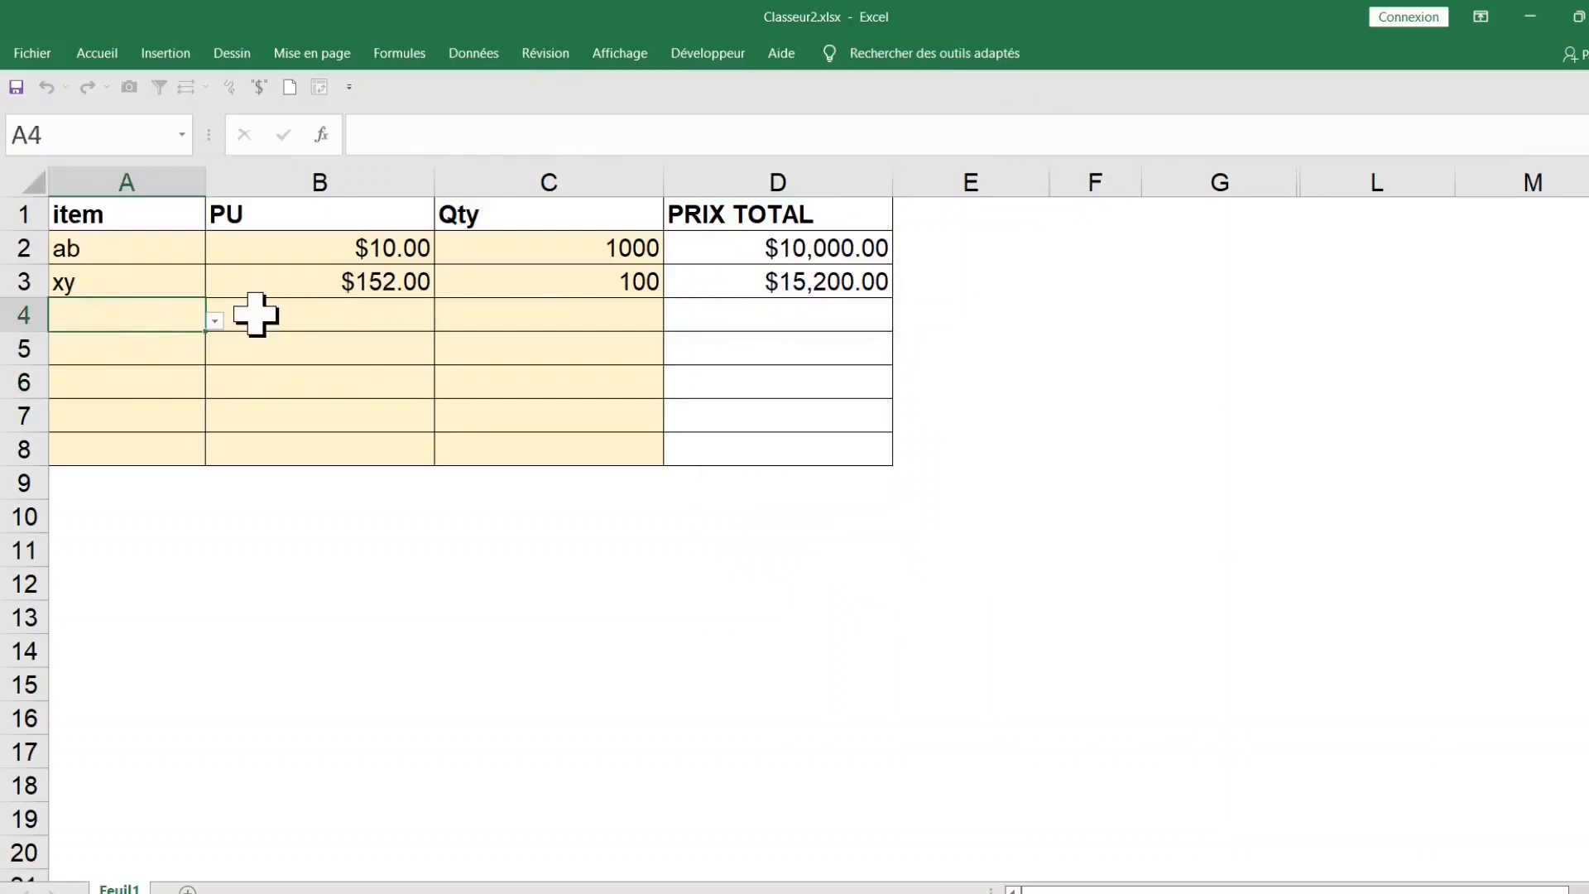
type("ab")
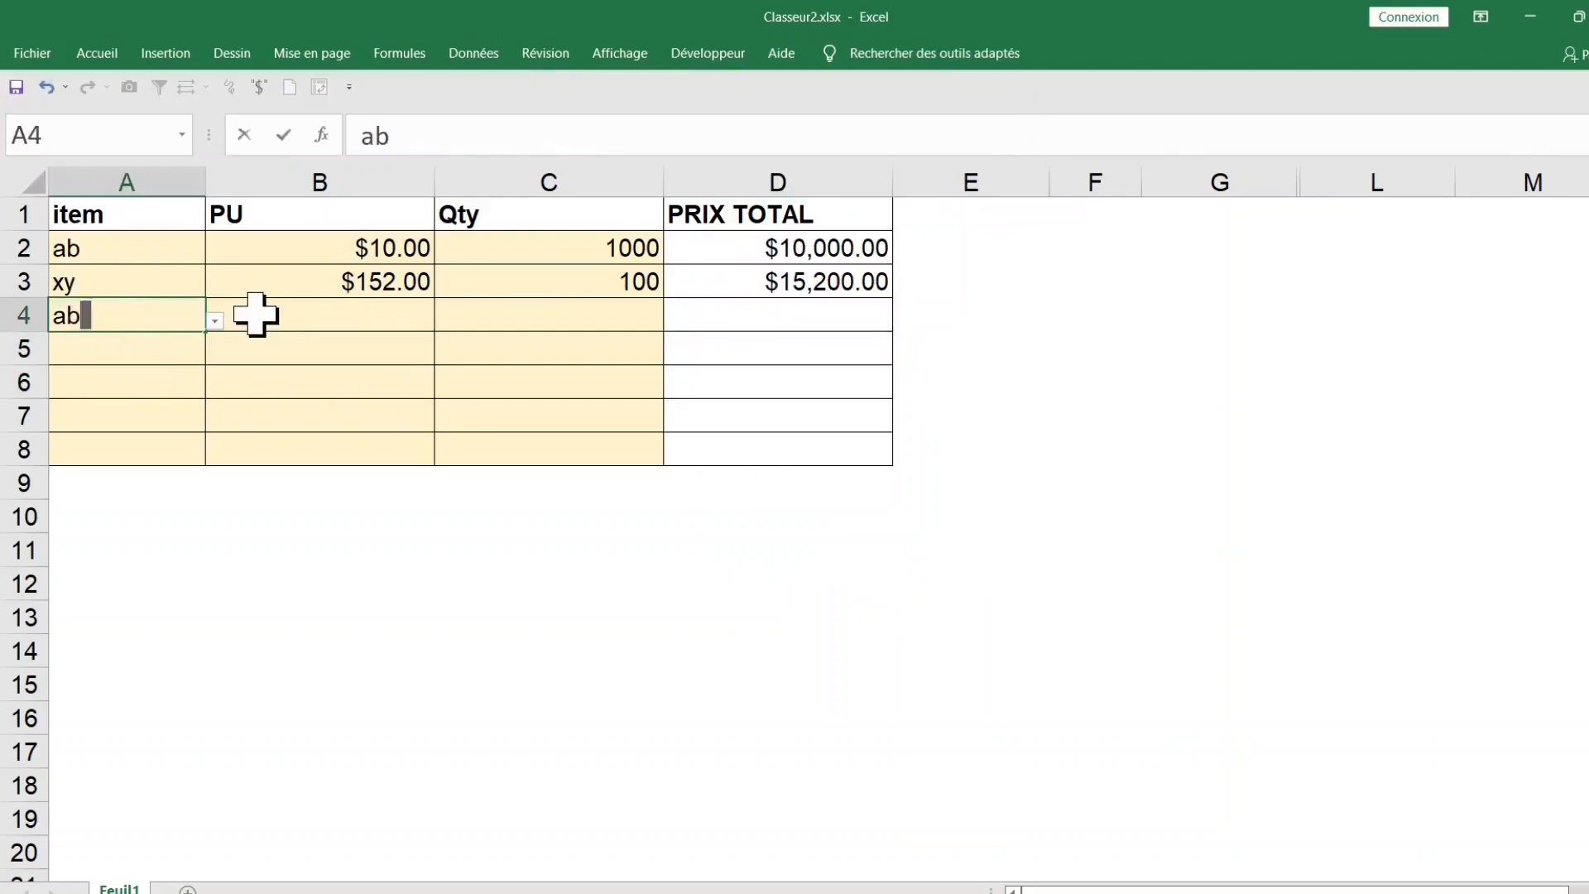
left_click(256, 314)
double_click(255, 314)
type("1547")
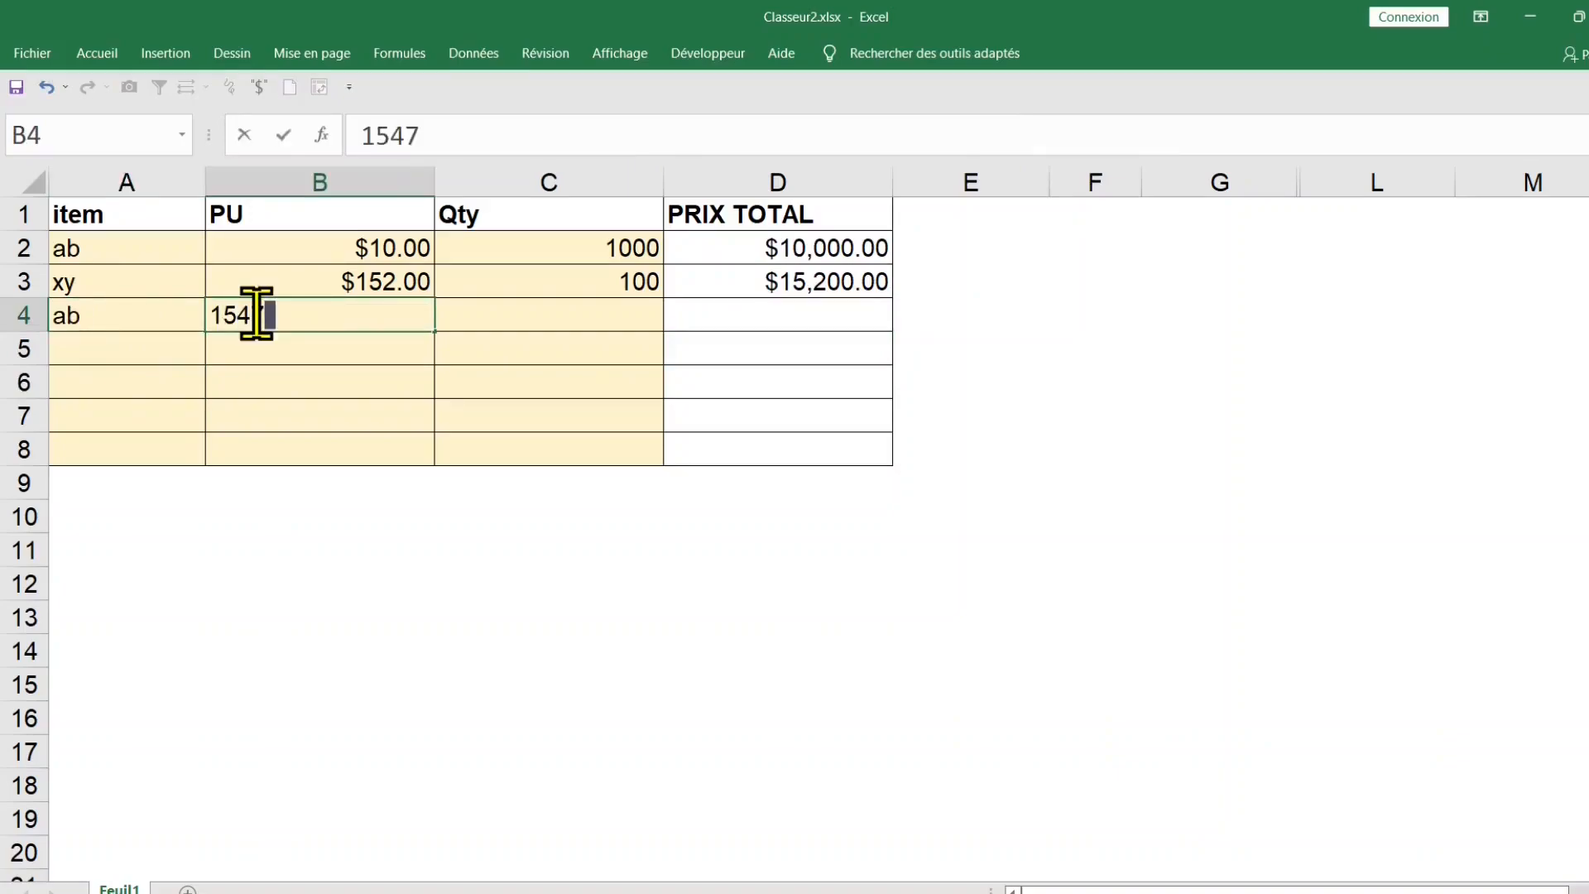
key("Tab")
type("1000")
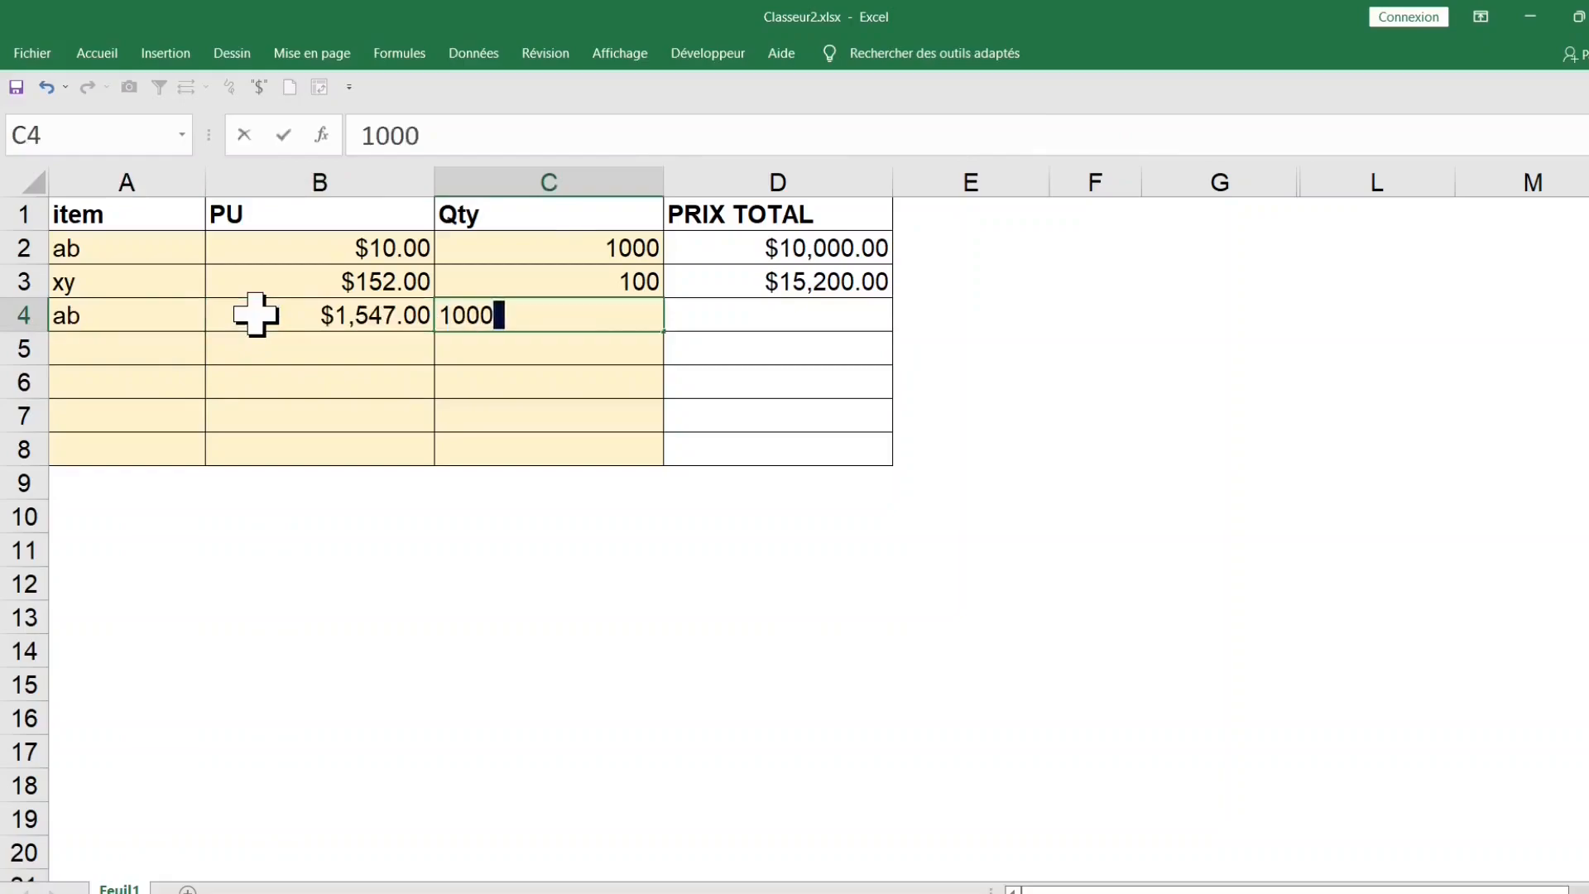
key("Return")
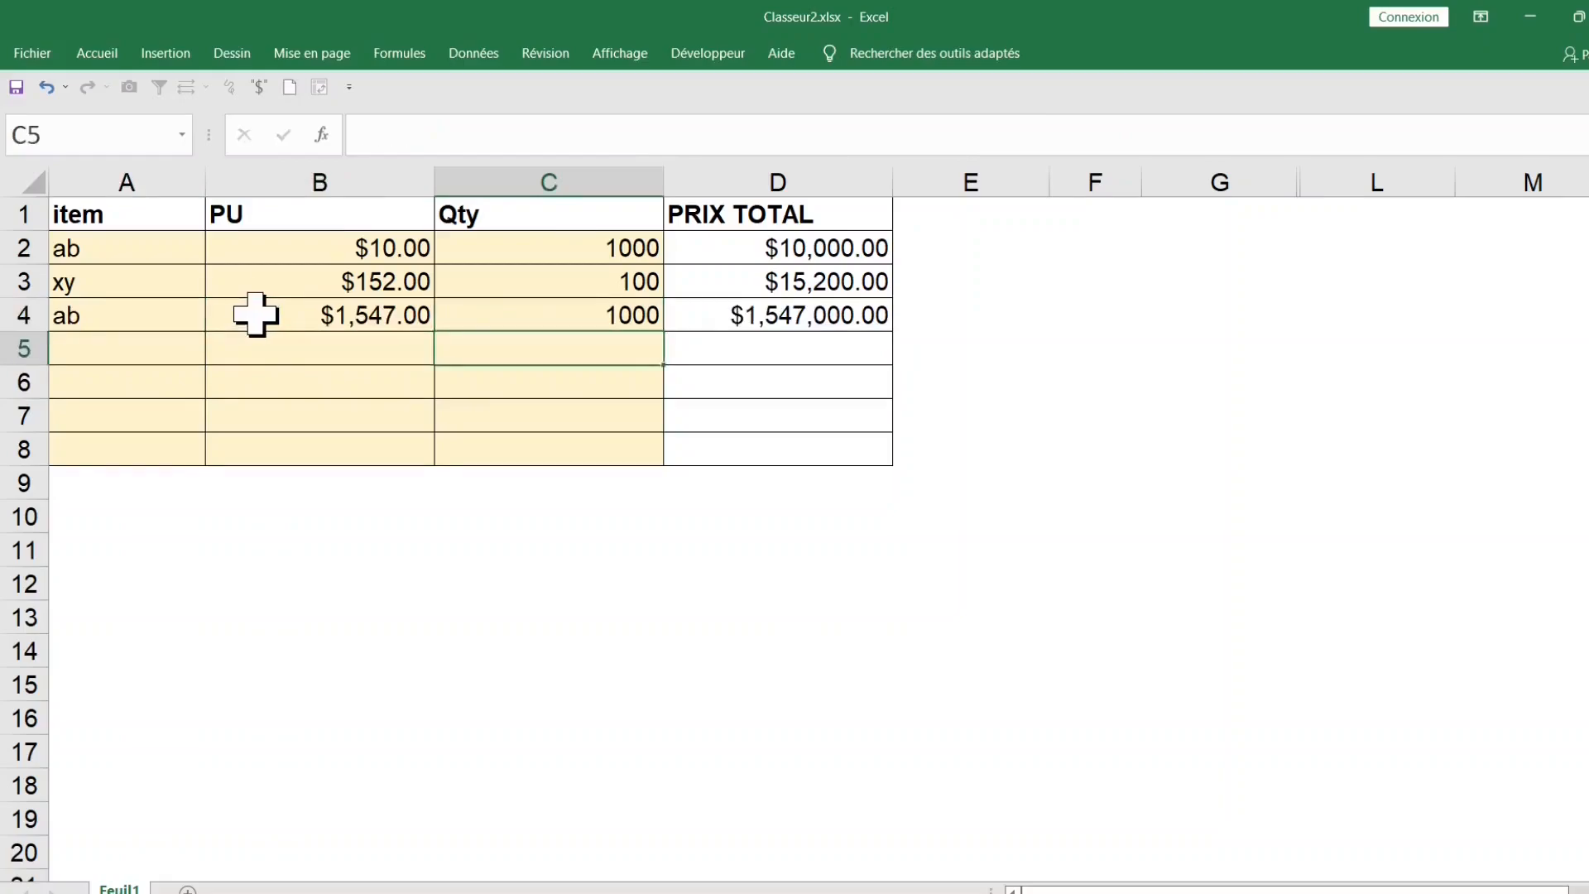
Step: Select the input cells A2 to C8
left_click(159, 249)
left_click_drag(227, 257, 532, 447)
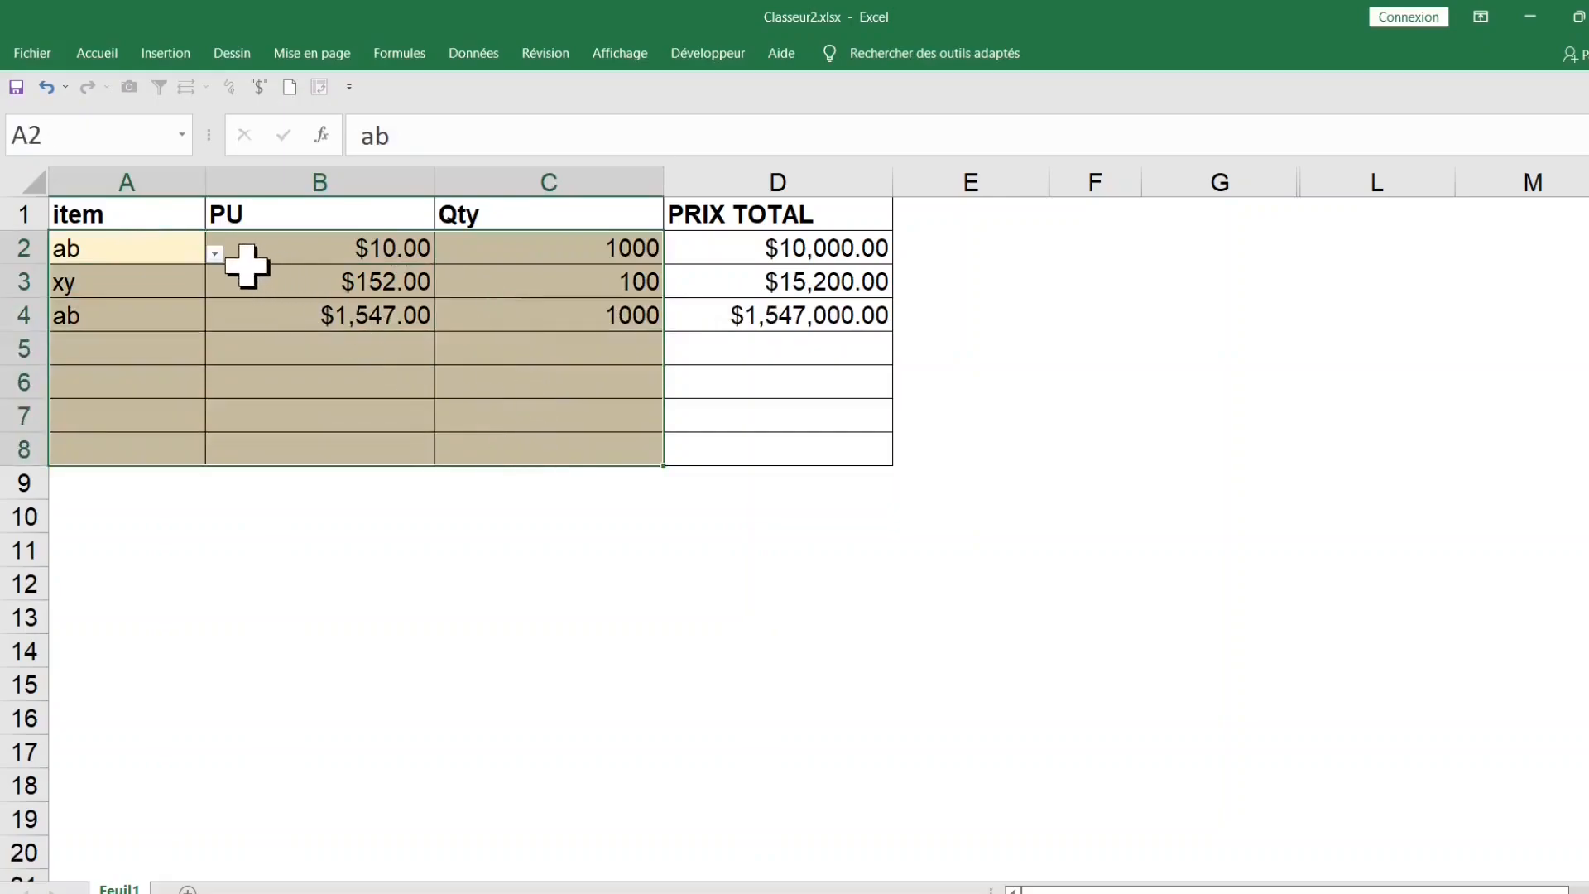